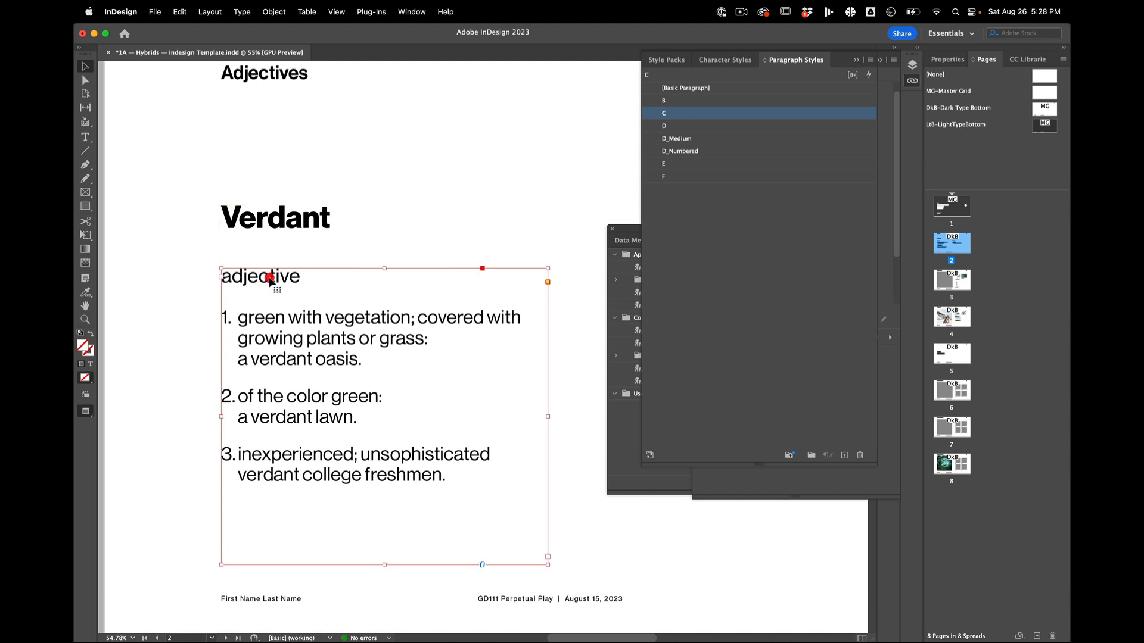
Step: Review the Verdant heading and the adjective frame with its three numbered definitions on page 2
left_click(306, 325)
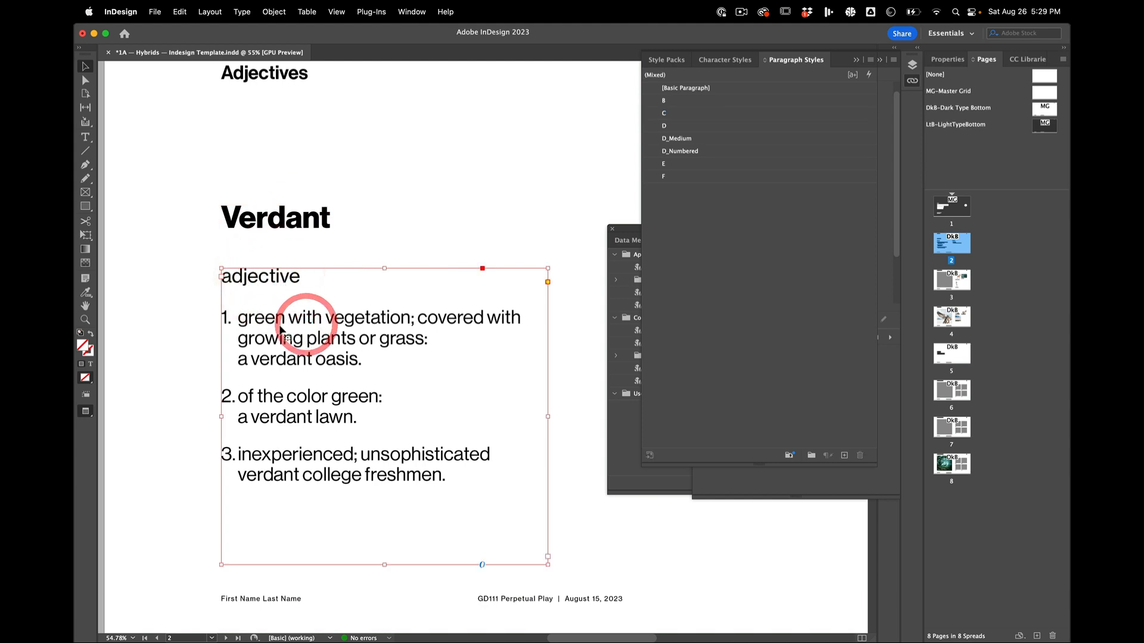
left_click(283, 322)
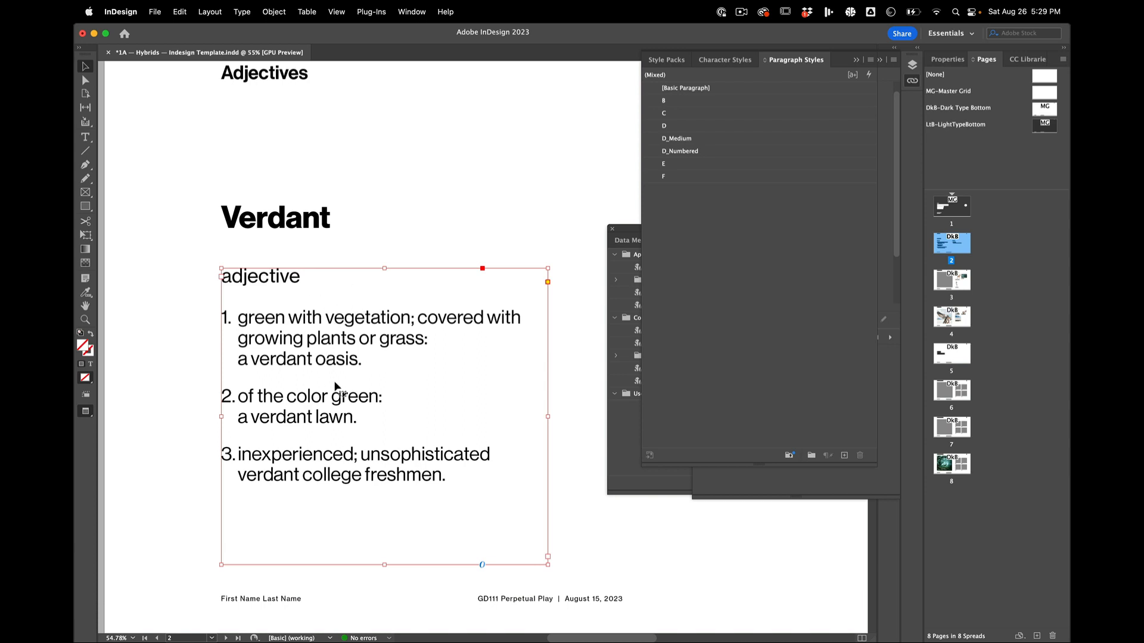
scroll(341, 400, "down", 1)
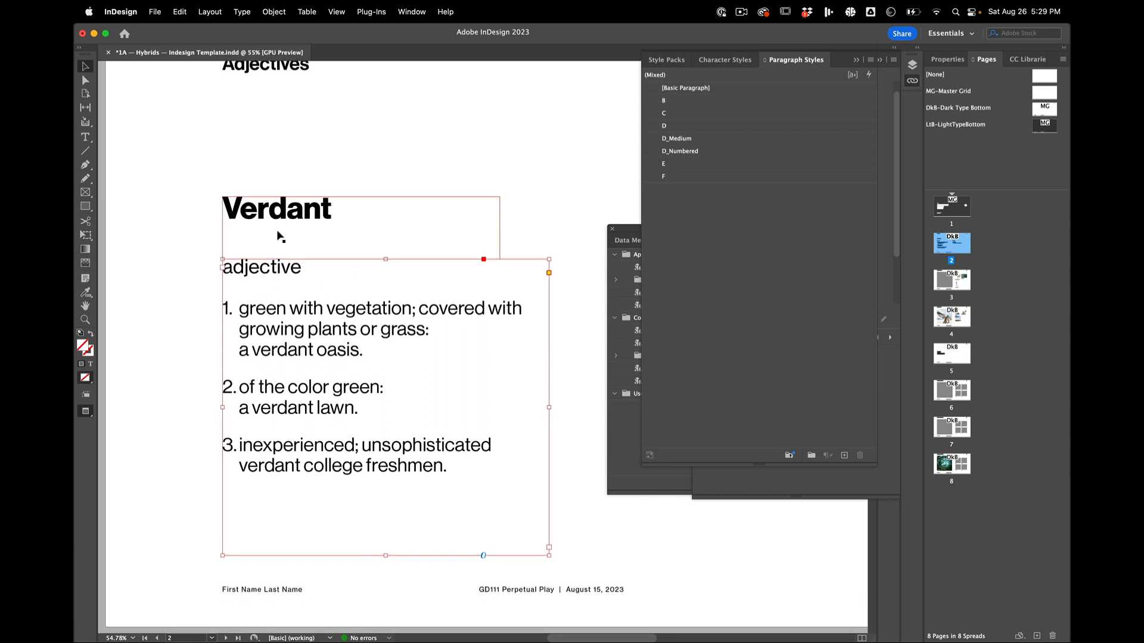
left_click(280, 232)
left_click(310, 389)
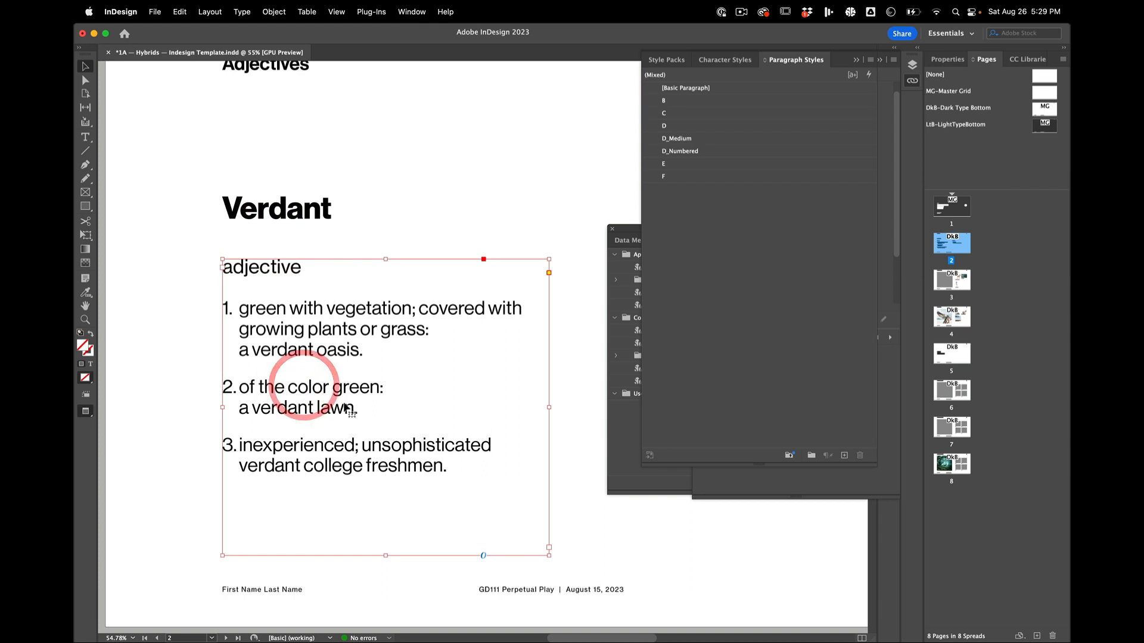
scroll(354, 361, "down", 2)
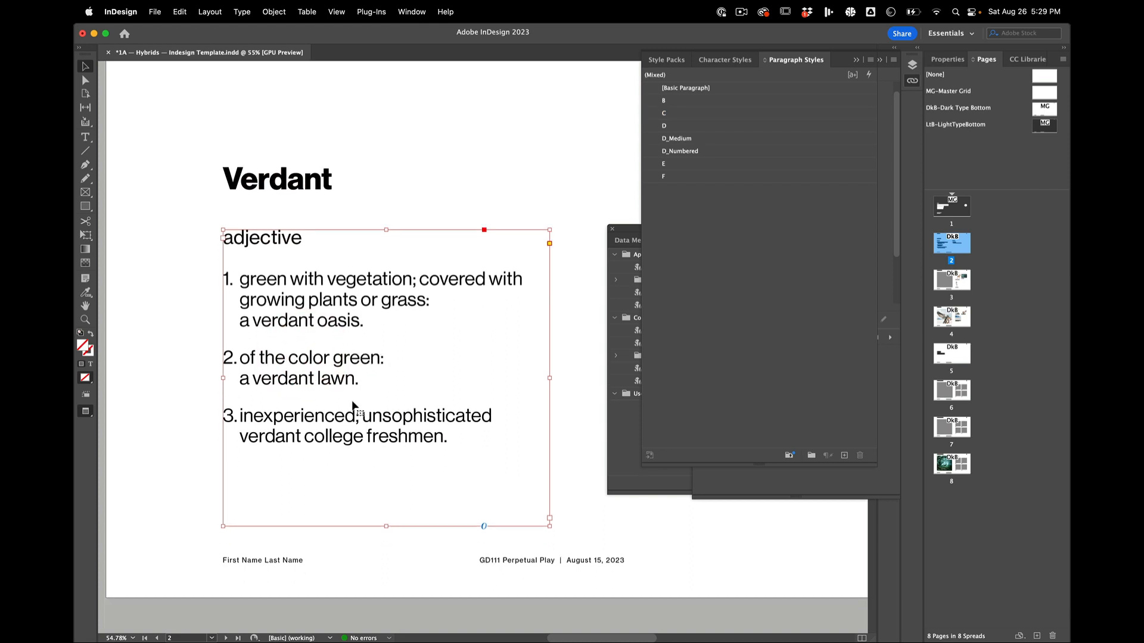
left_click(350, 416)
scroll(360, 444, "up", 1)
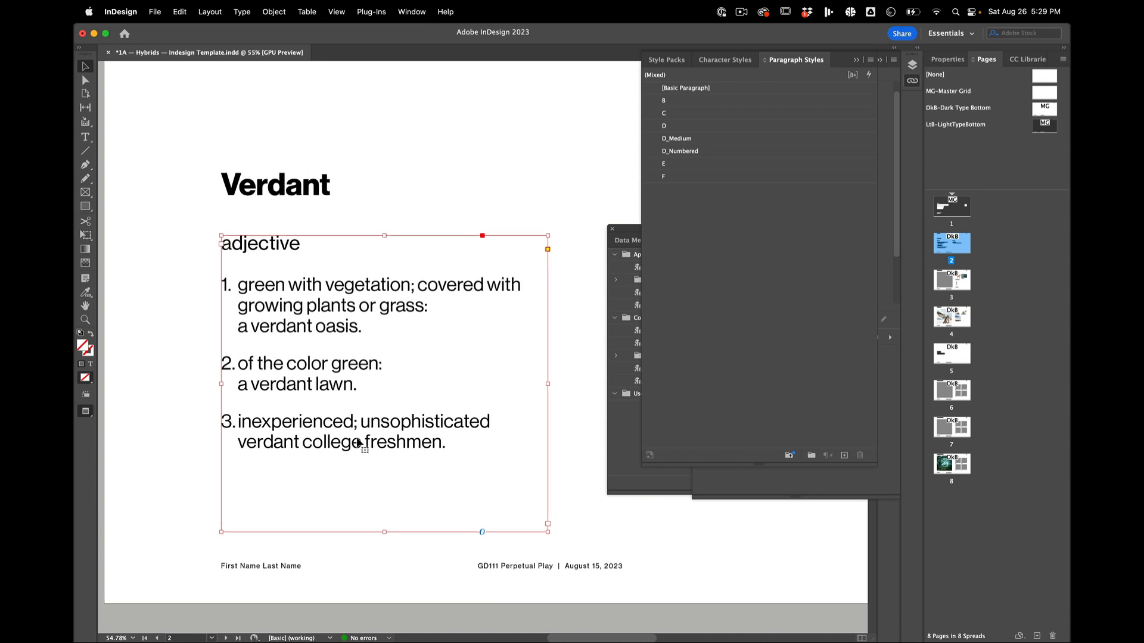
left_click(371, 315)
left_click(391, 216)
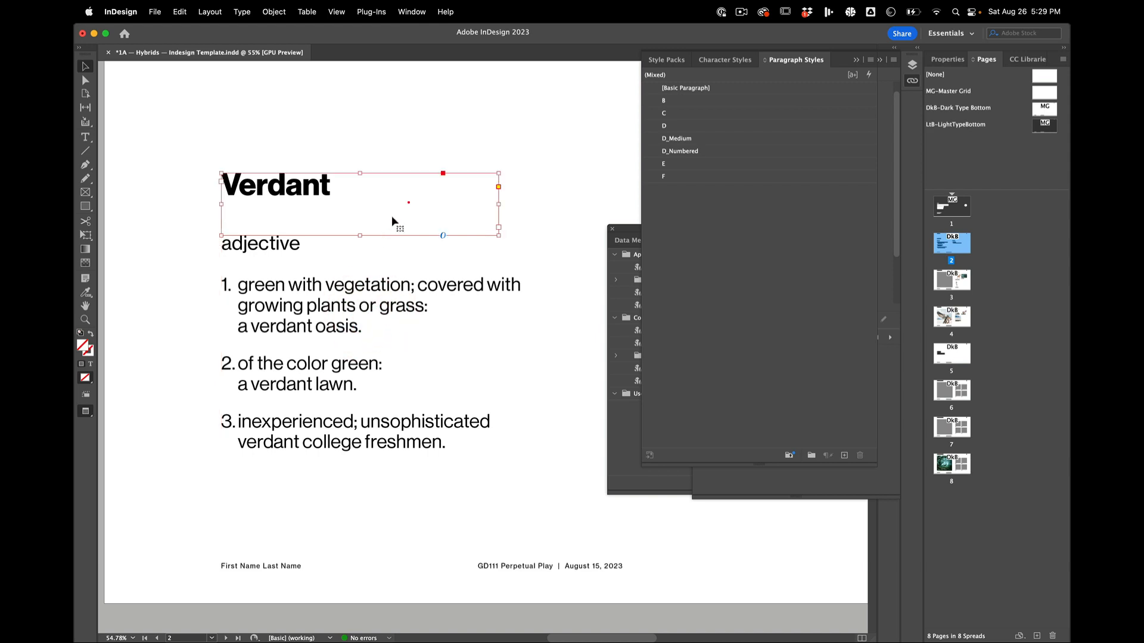
left_click(416, 165)
key("super+Tab")
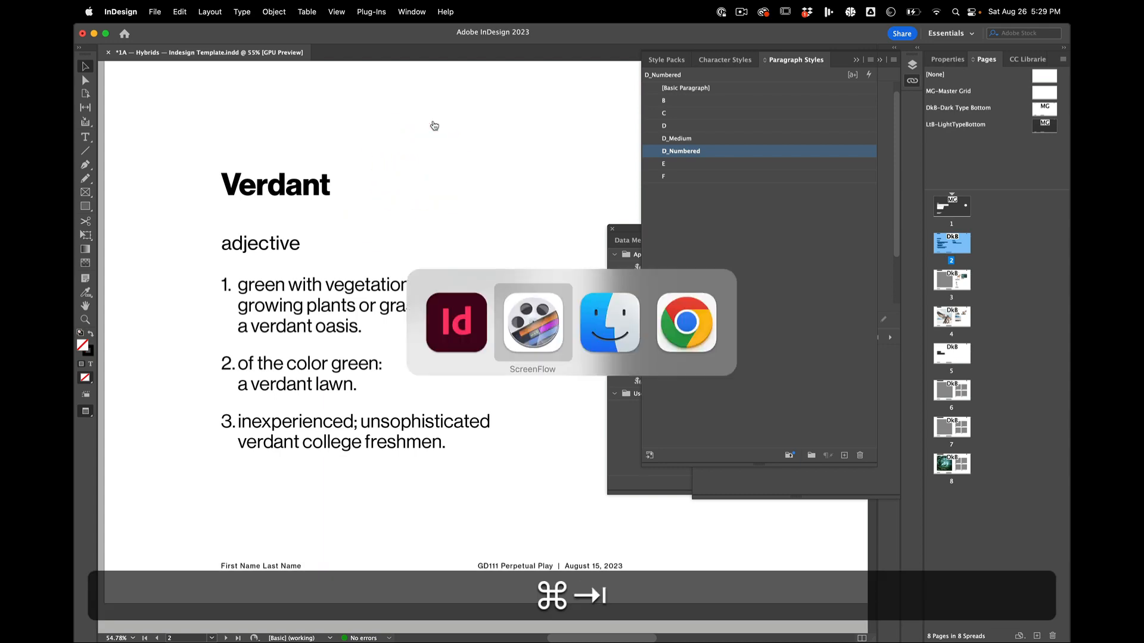
left_click(451, 345)
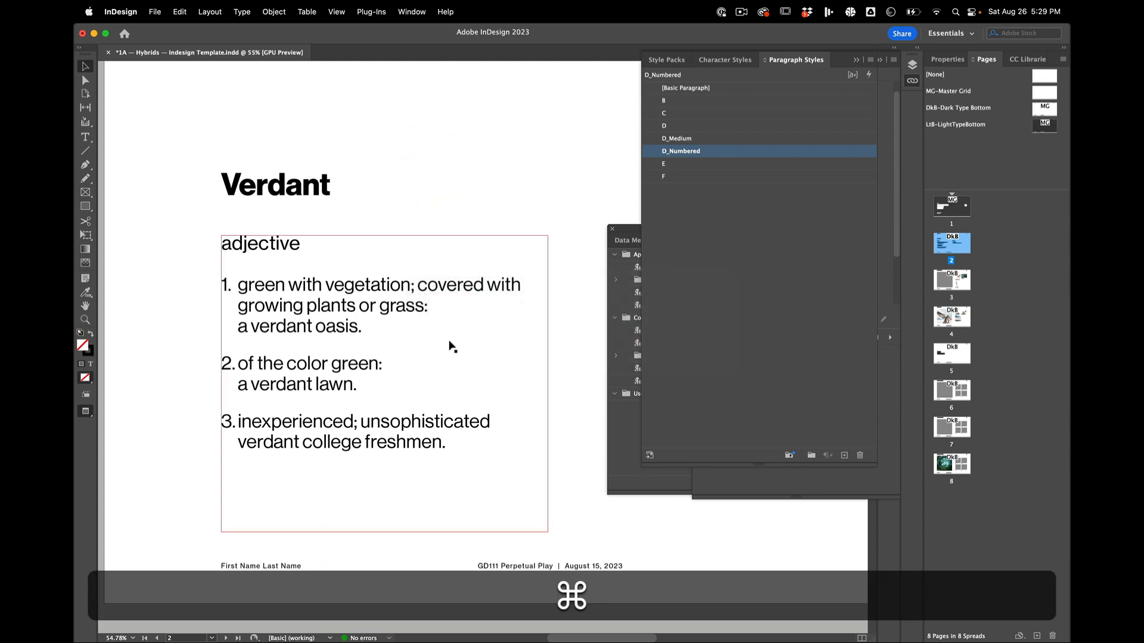
Step: Examine the deer, forest and branch images under Source Materials on page 3
scroll(451, 345, "down", 15)
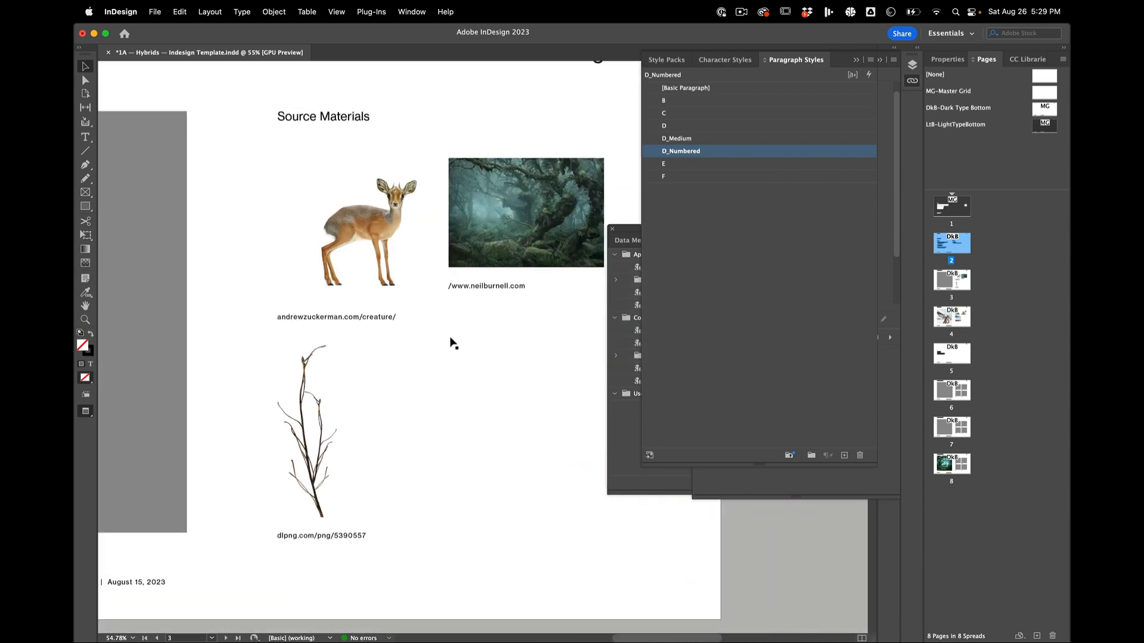
left_click(381, 250)
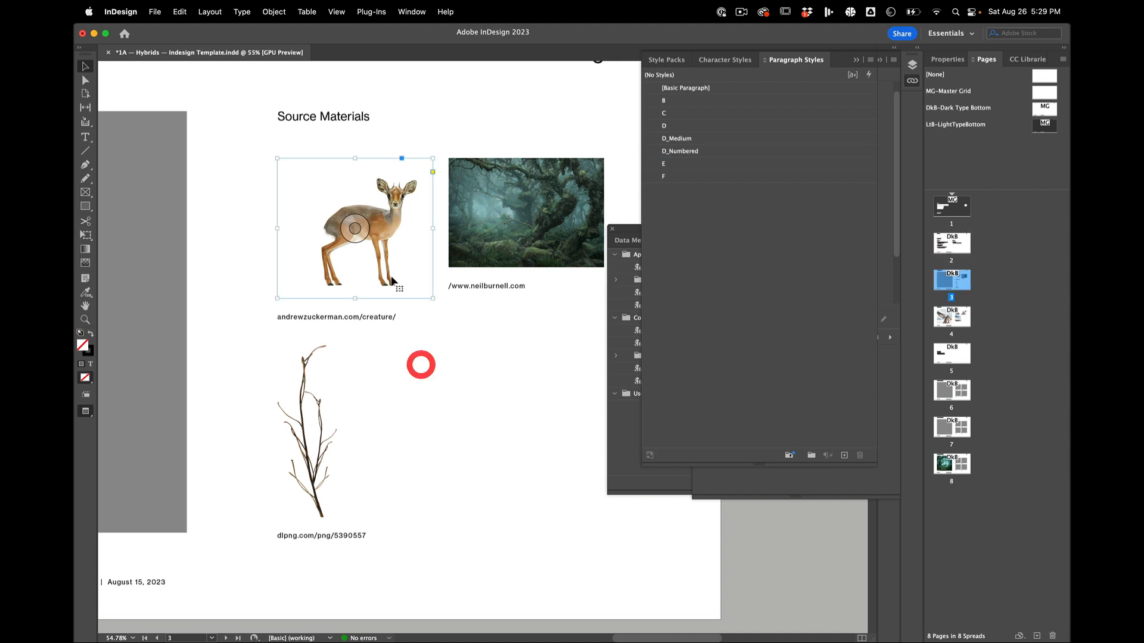
left_click(366, 411)
left_click(322, 456)
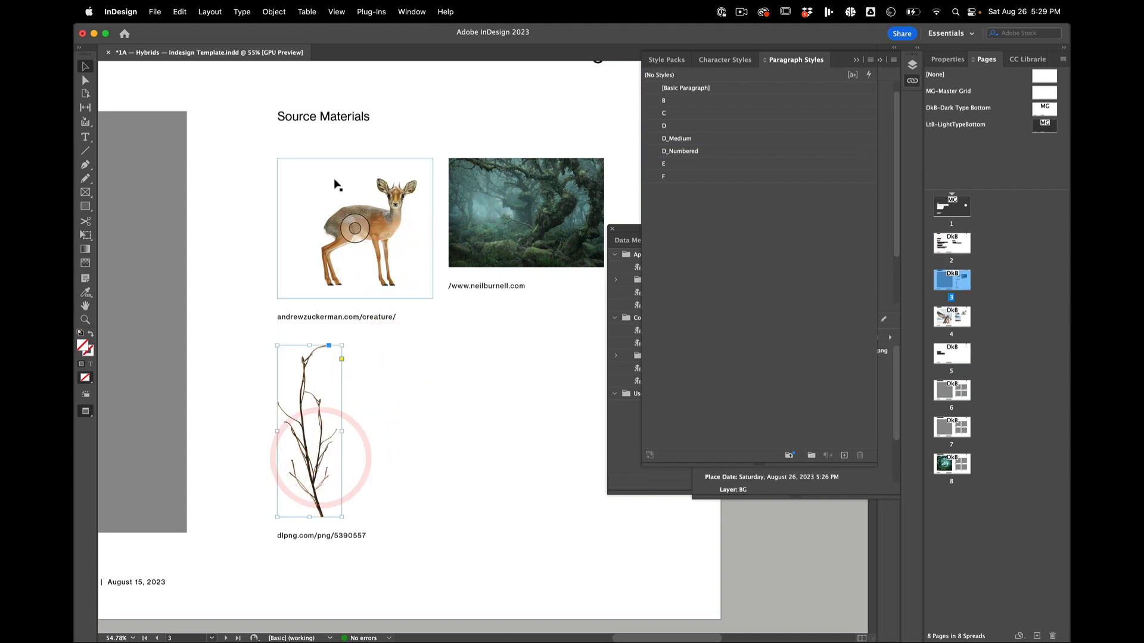
left_click(334, 193)
left_click(552, 174)
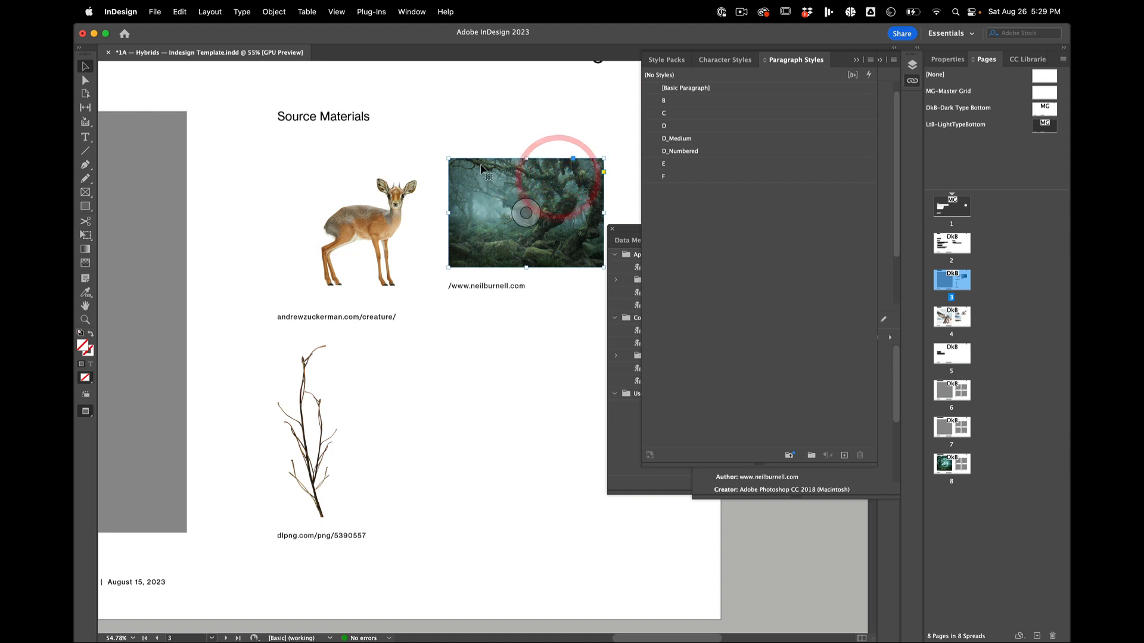
left_click(394, 192)
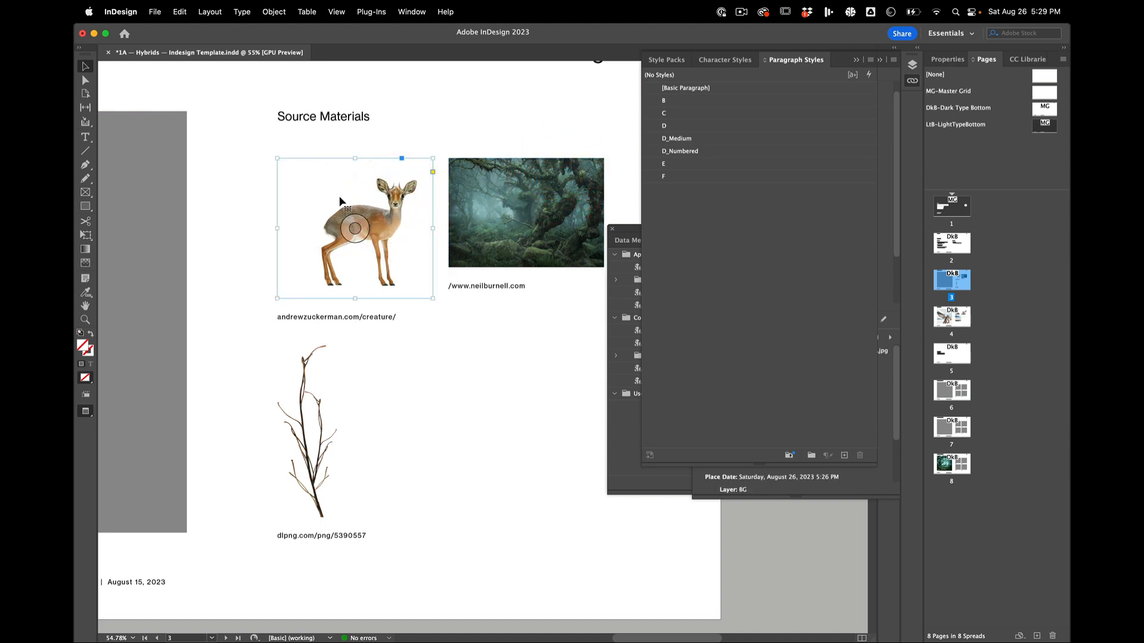
left_click(329, 395)
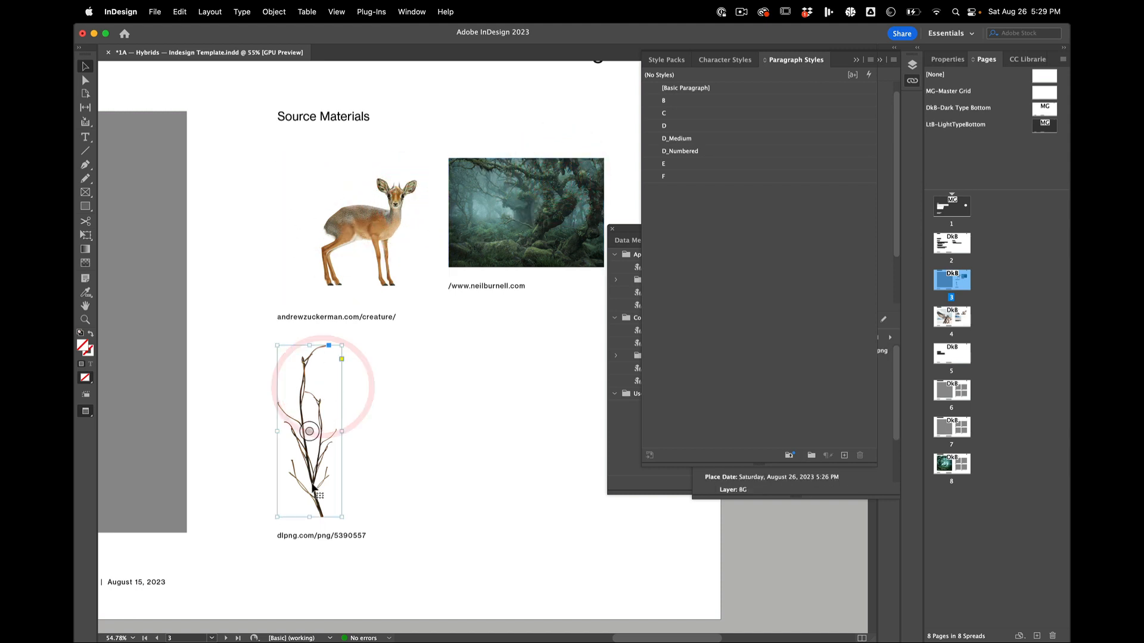
left_click(374, 197)
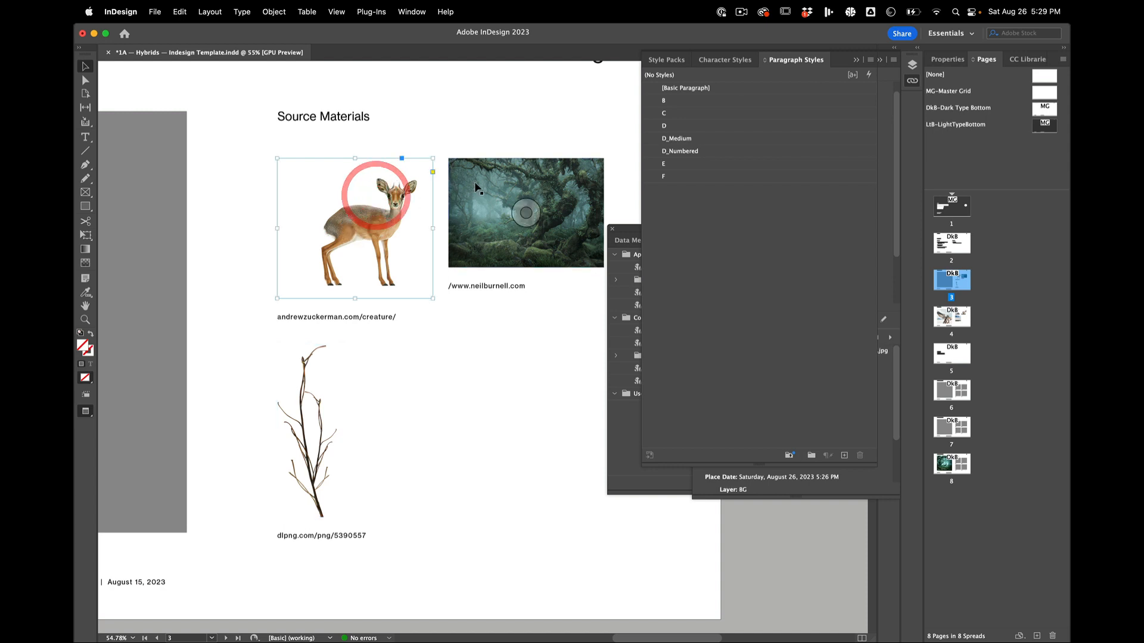
left_click(304, 426)
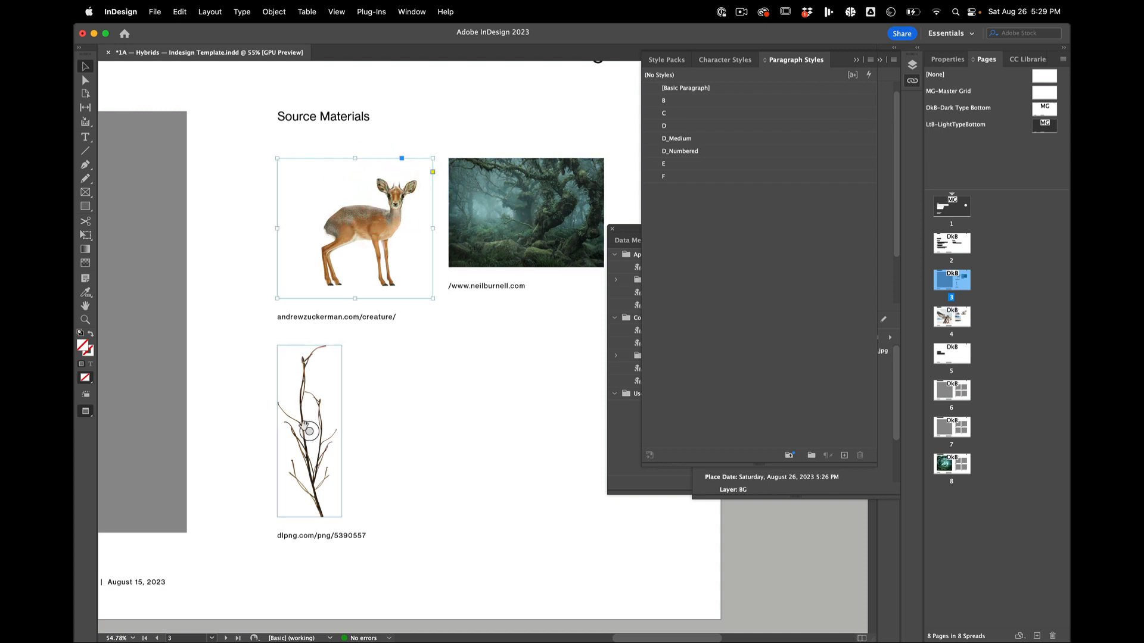
left_click(337, 265)
left_click(479, 423)
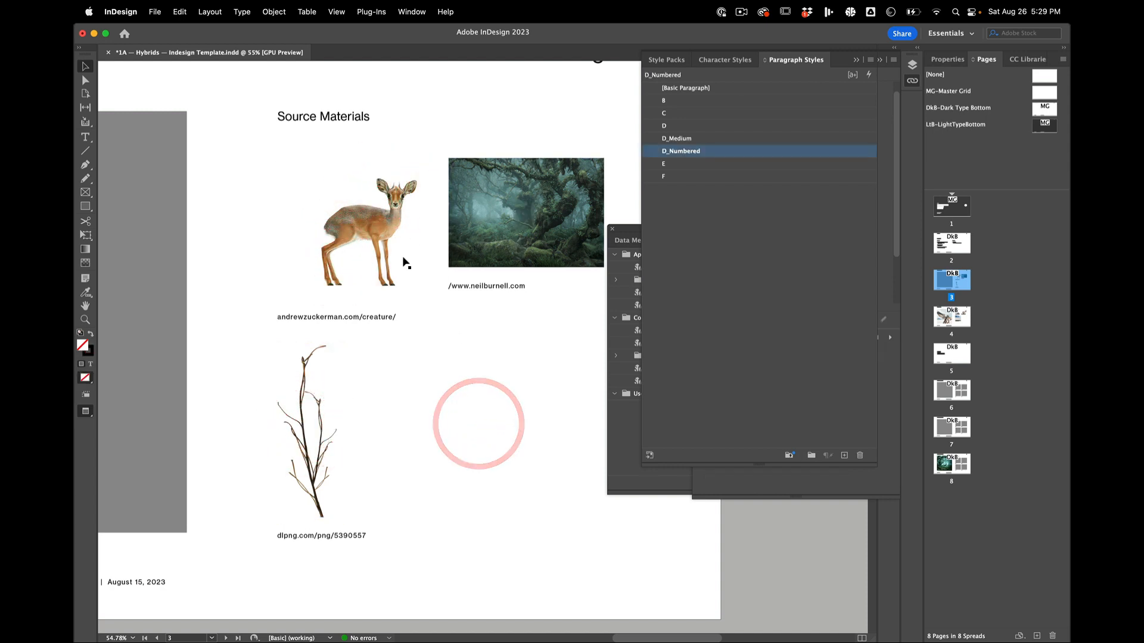
Step: Switch to Chrome and open the small horned antelope facing the camera from the Creature gallery
key("super+Tab")
key("super+Tab")
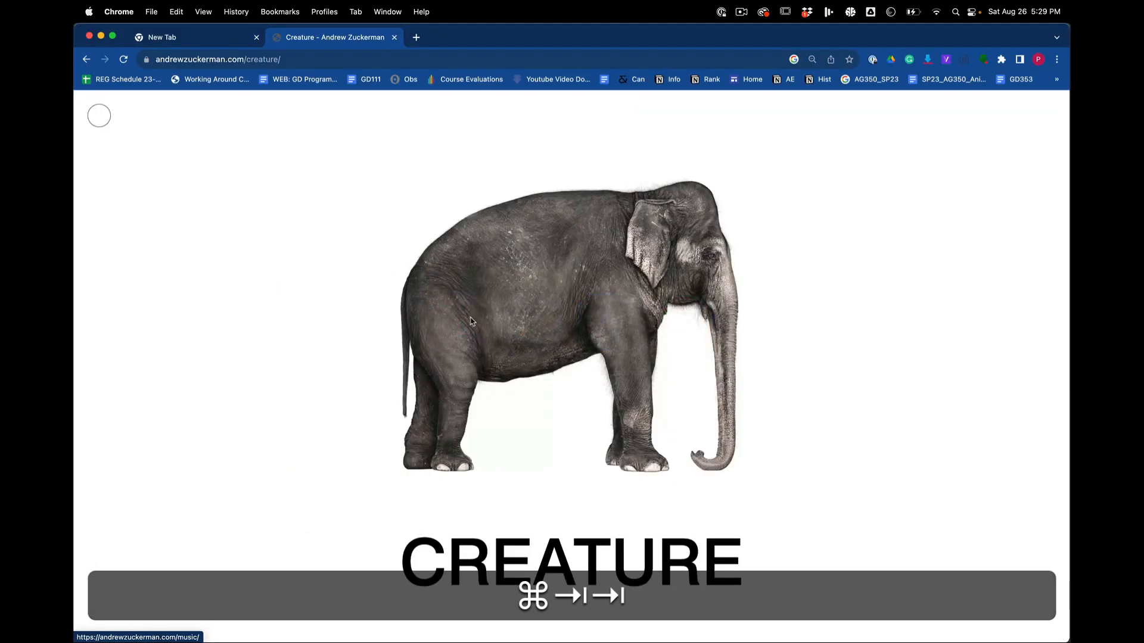
scroll(471, 318, "down", 10)
scroll(470, 317, "down", 15)
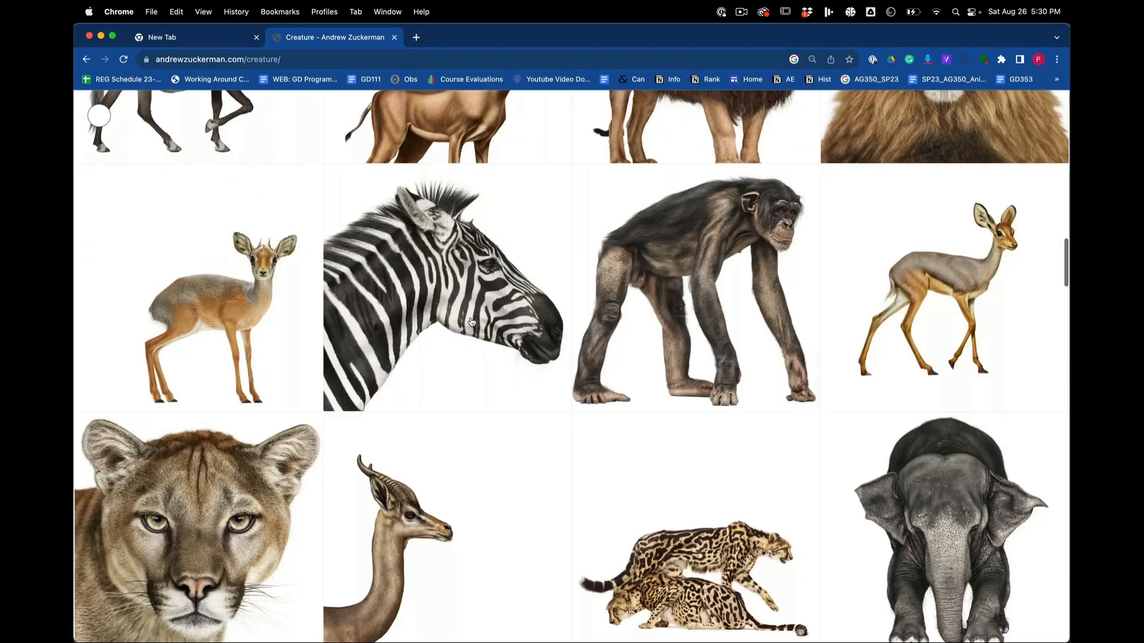
scroll(438, 364, "up", 1)
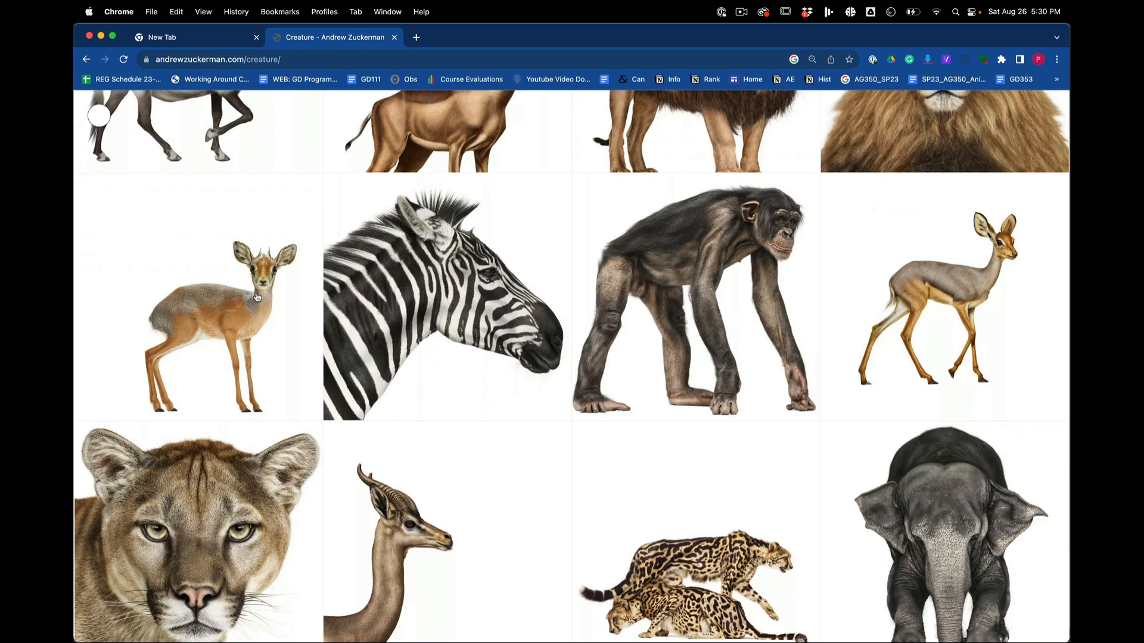
scroll(257, 297, "down", 1)
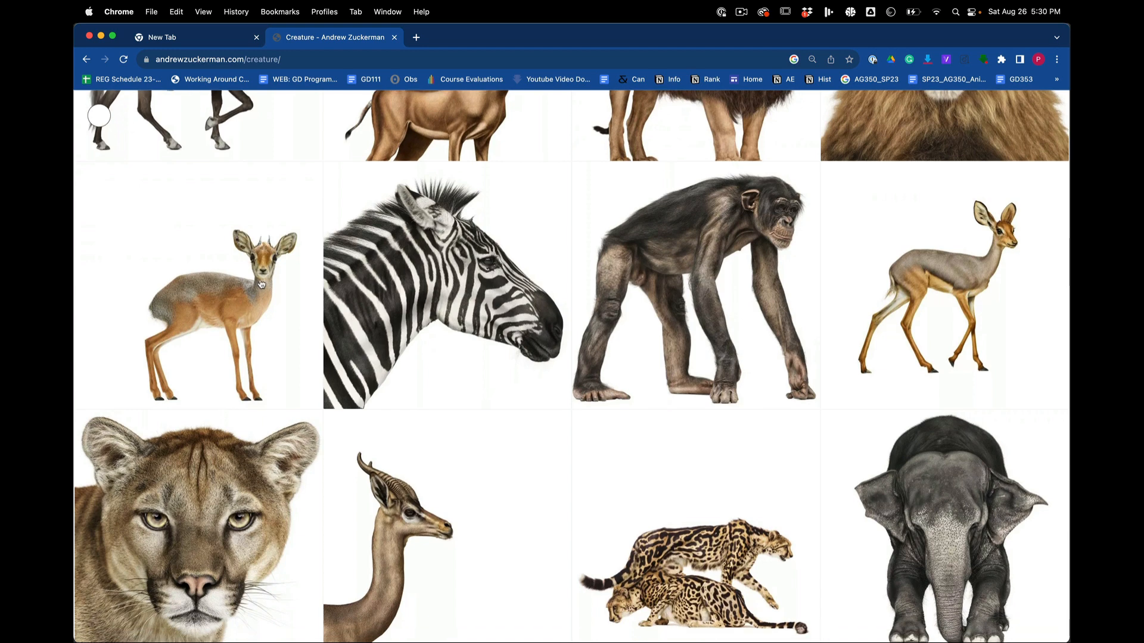
left_click(260, 285)
Step: Start saving the enlarged antelope photo as an image file
right_click(553, 328)
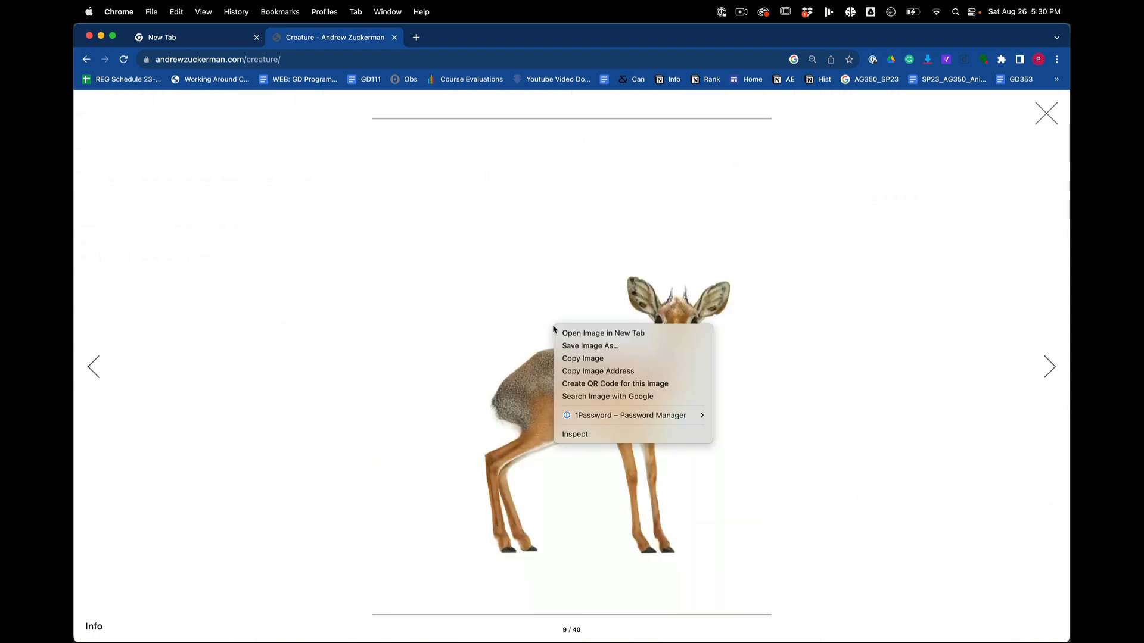
left_click(424, 414)
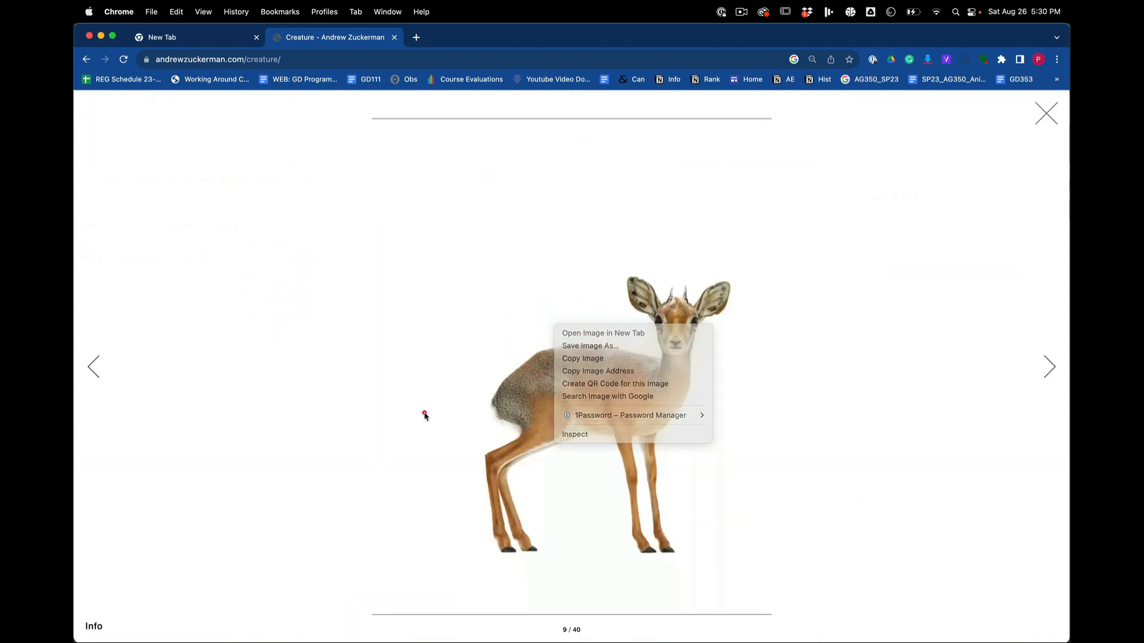
right_click(630, 255)
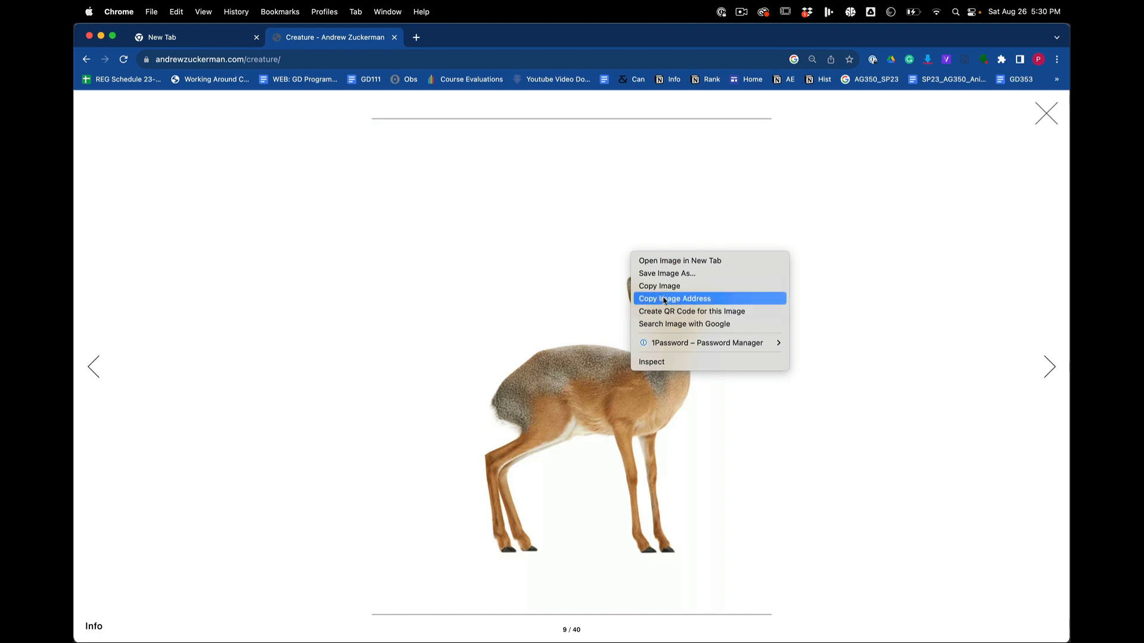
left_click(685, 275)
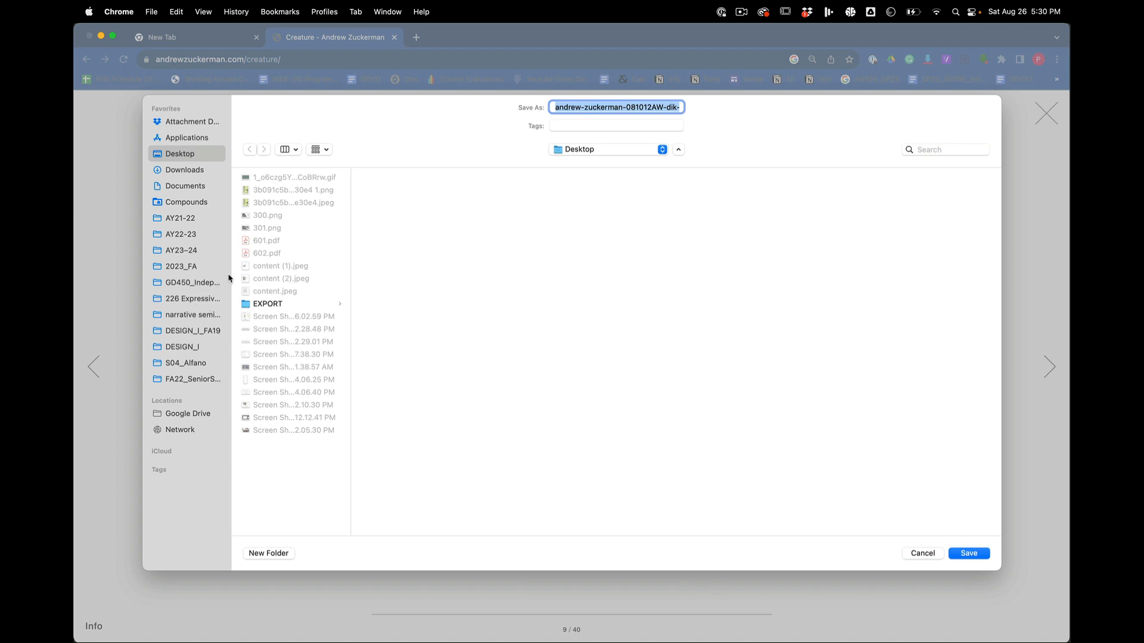
left_click_drag(230, 273, 307, 273)
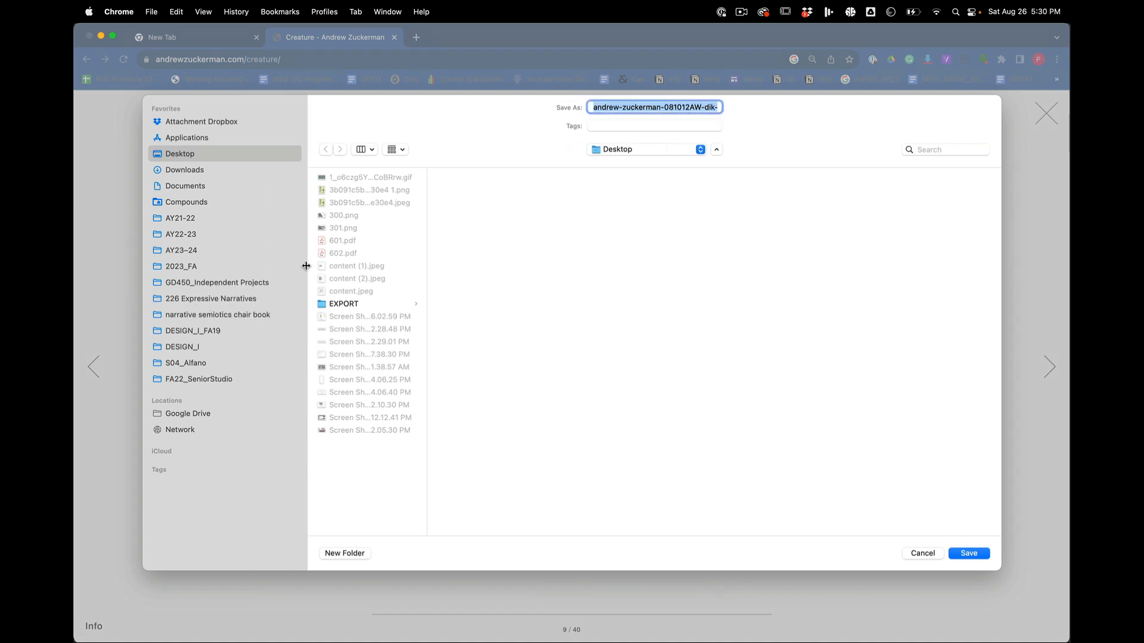
left_click(182, 267)
left_click(381, 216)
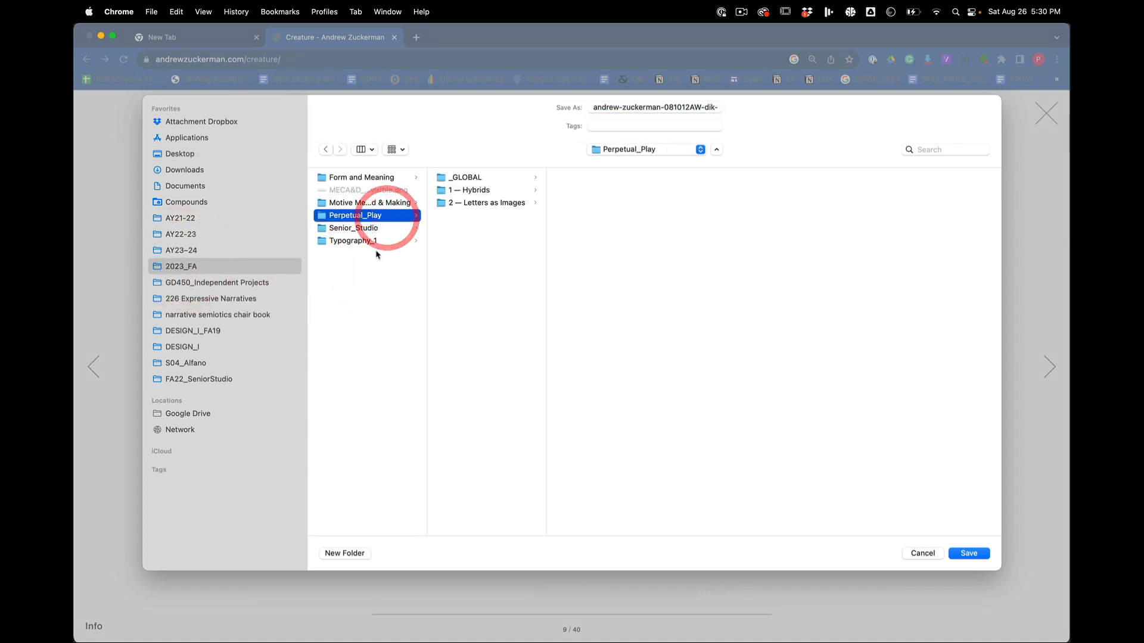
left_click(496, 192)
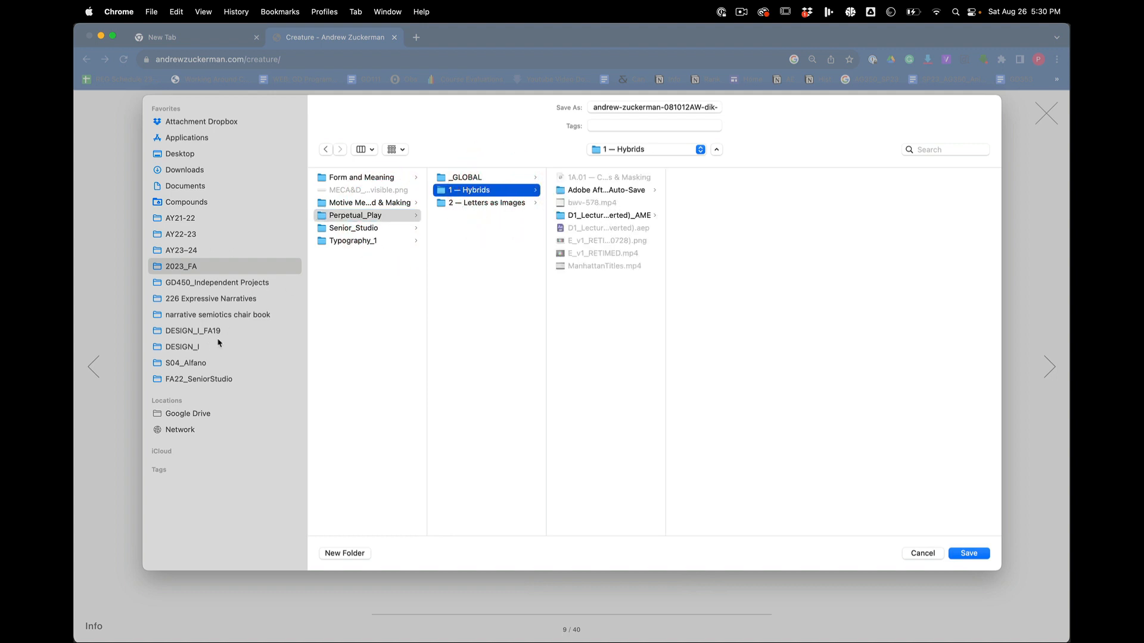
Step: Browse the save location to the Links folder inside GD111_PerpetualPlay's 1A — Hybrids — Indesign Template Folder, and cancel saving the antelope photo
left_click(205, 250)
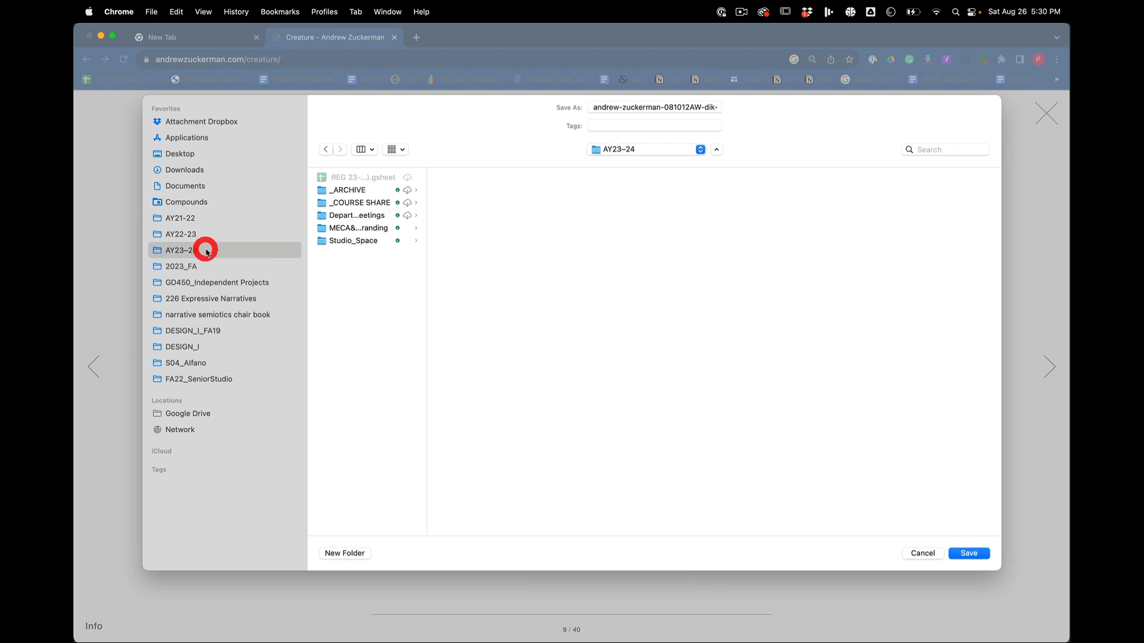
left_click(382, 203)
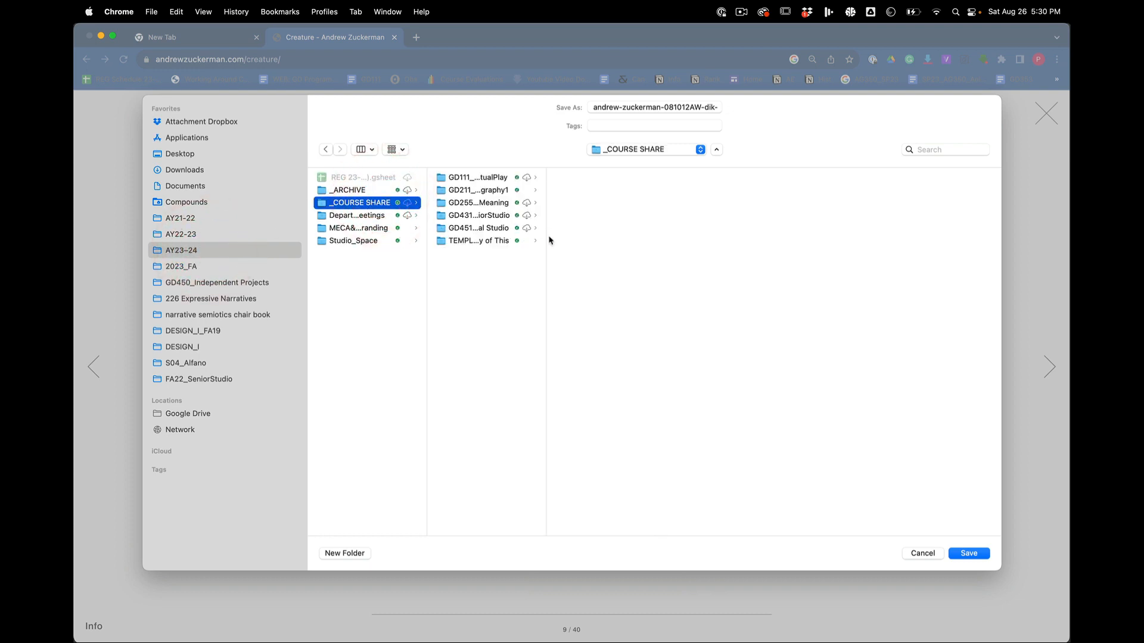
left_click_drag(546, 237, 660, 237)
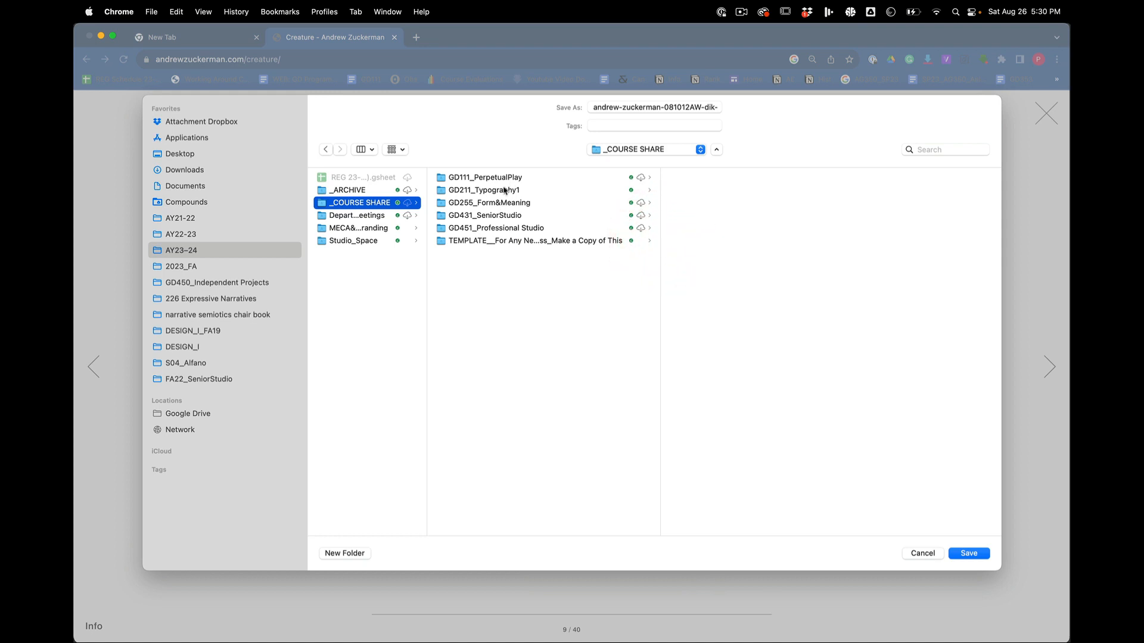
left_click(524, 177)
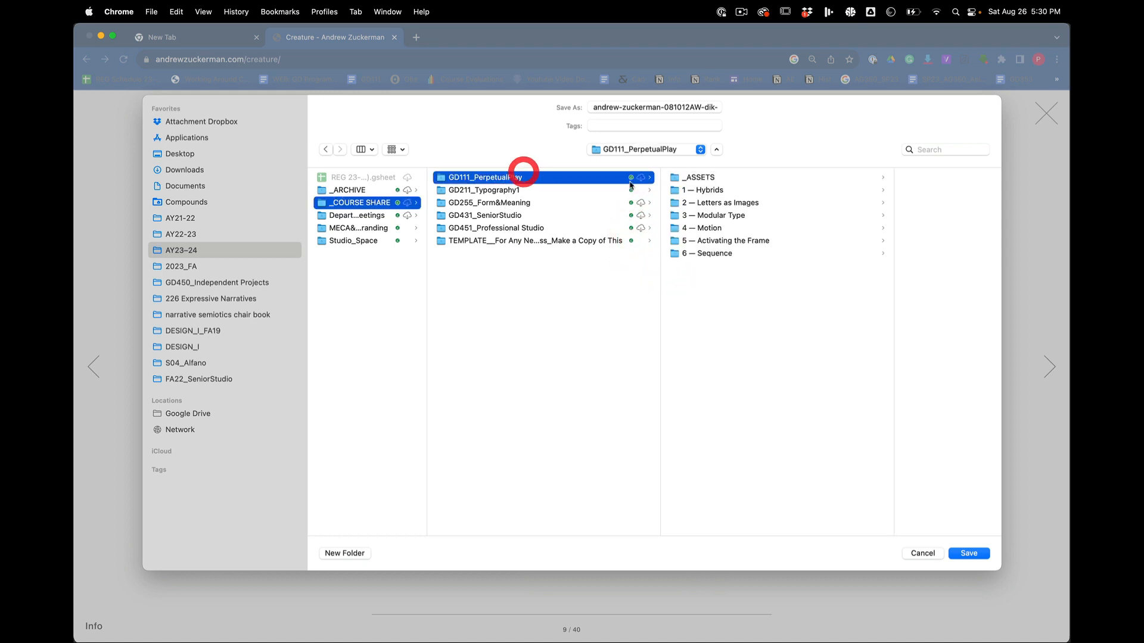
left_click(742, 190)
left_click(806, 177)
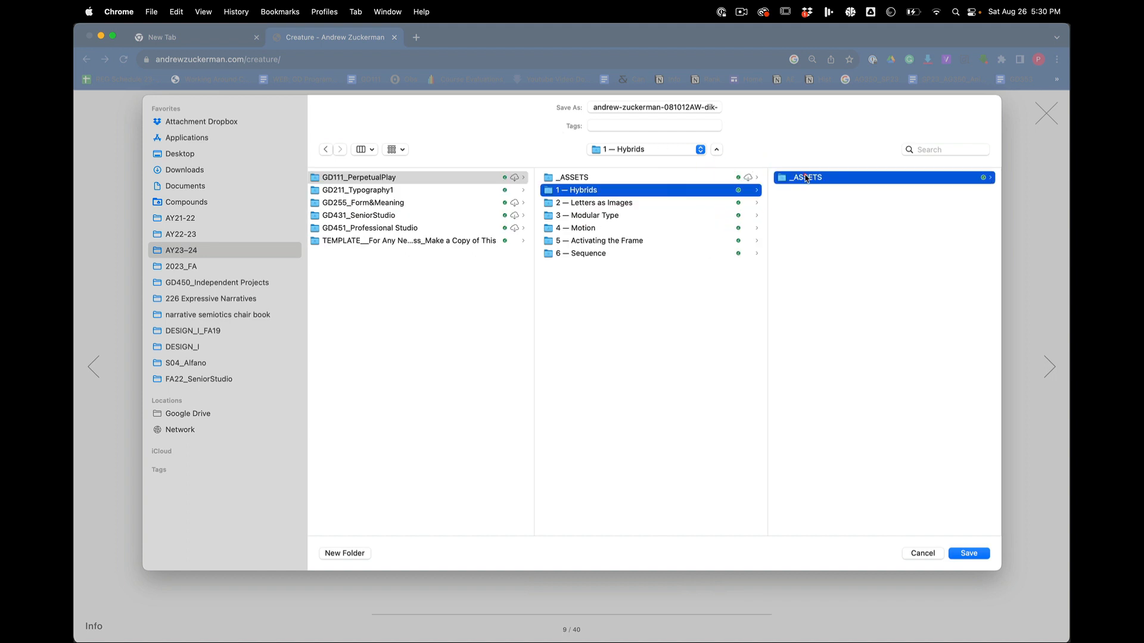
left_click(833, 177)
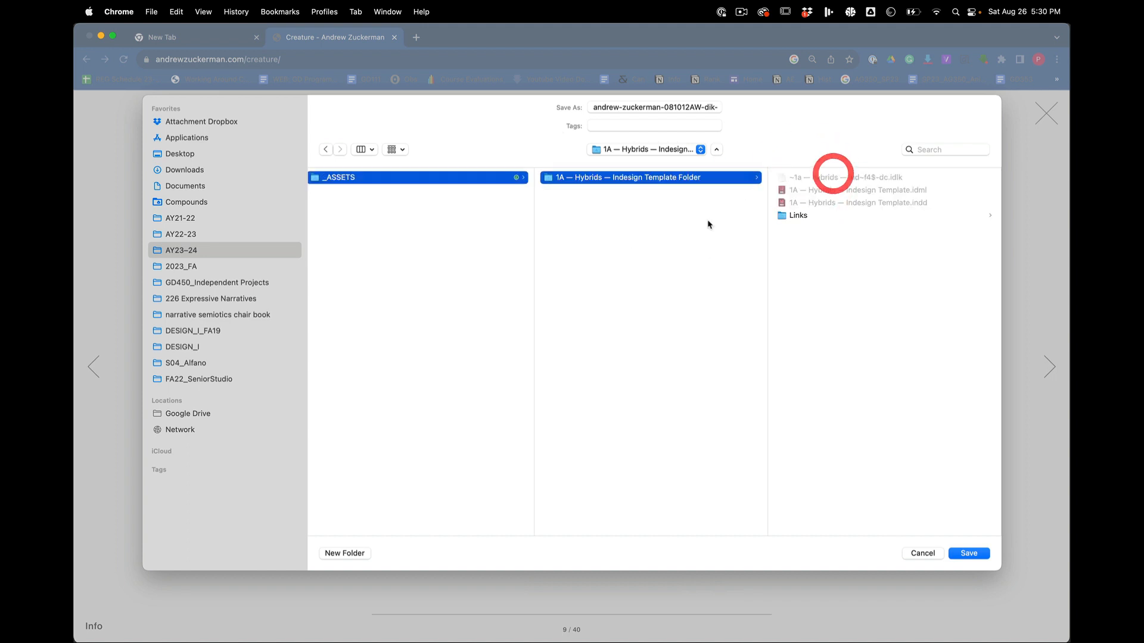
left_click(820, 215)
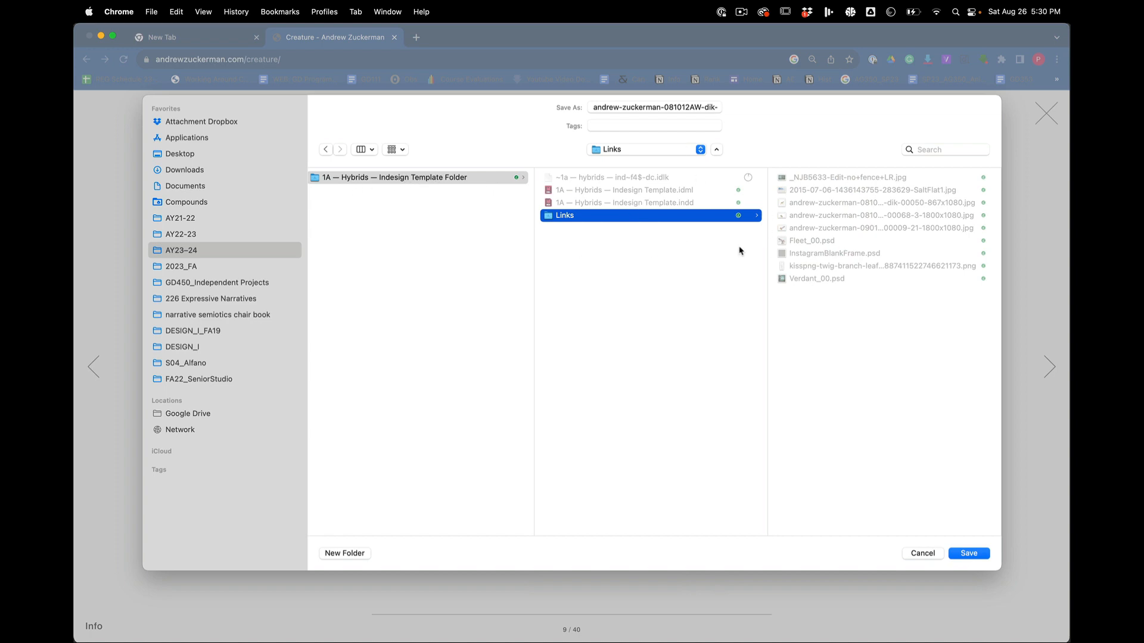
left_click(924, 554)
left_click(828, 427)
Step: Switch to Finder and show the contents of the Links folder in the 1A — Hybrids — Indesign Template Folder
key("super+Tab")
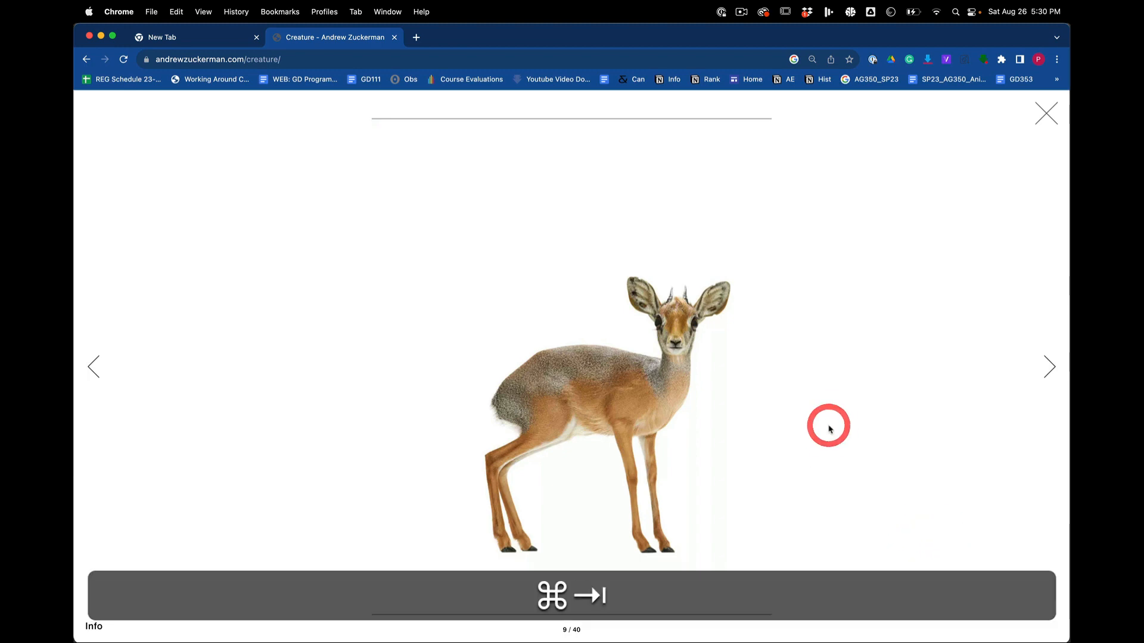
key("super+Tab")
key("super+Tab")
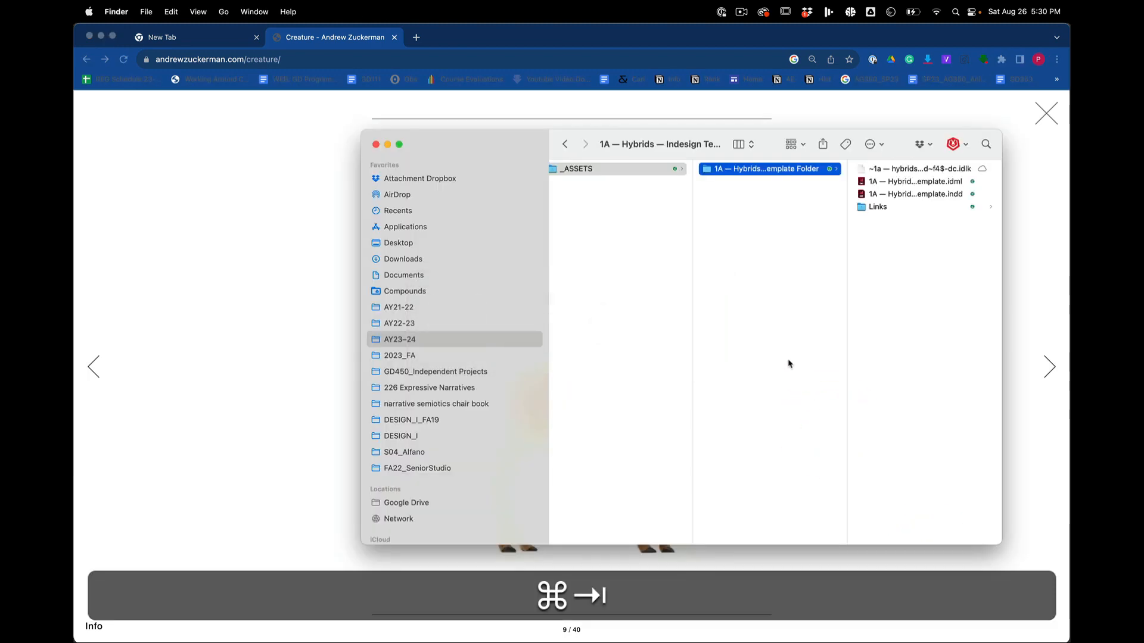
left_click_drag(502, 145, 299, 120)
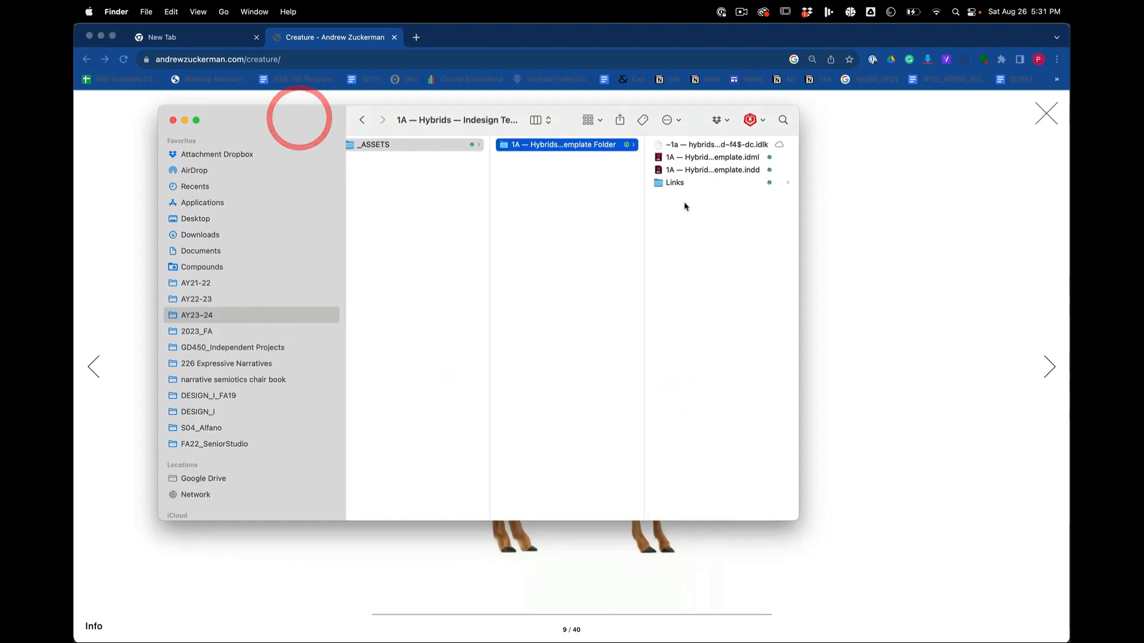
left_click(704, 184)
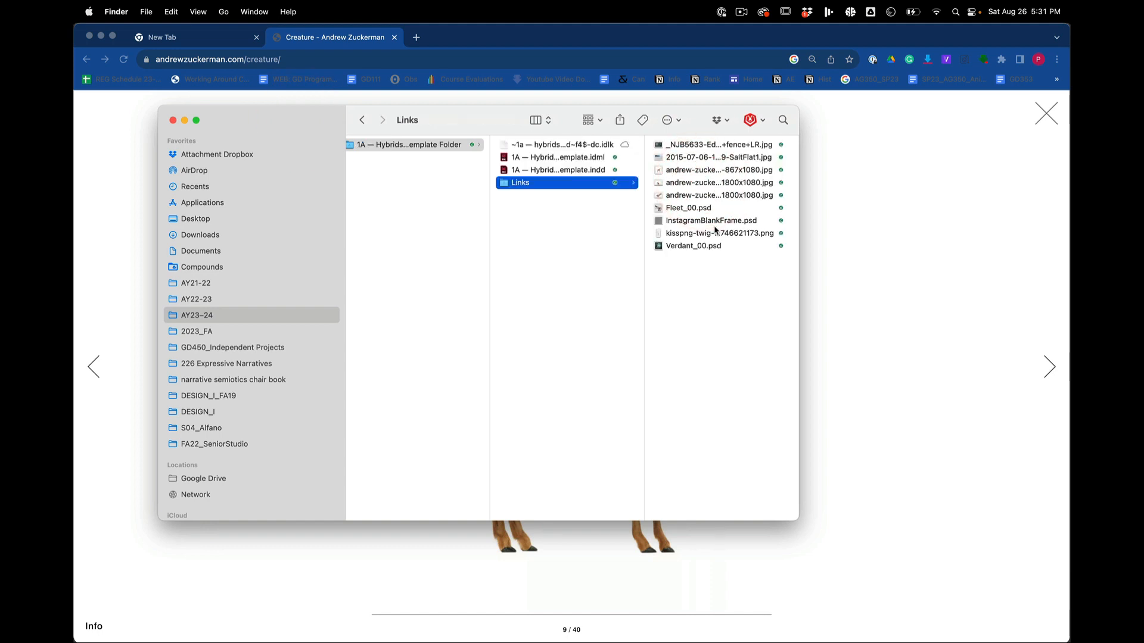
left_click(701, 272)
Step: Launch Adobe Photoshop 2023
key("cmd+space")
type("p")
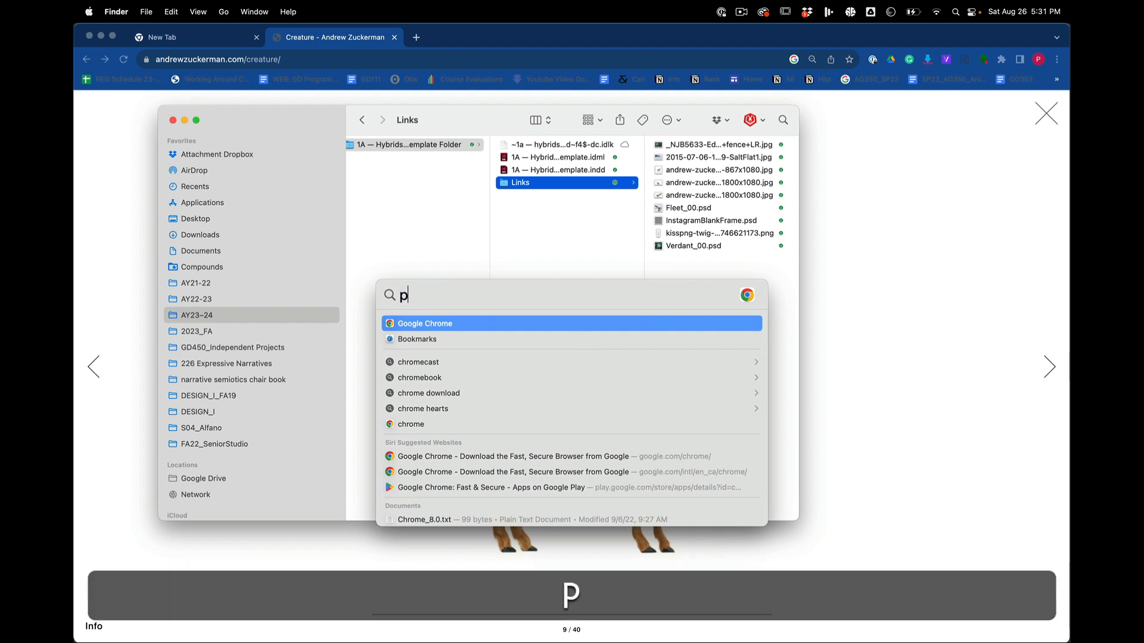
type("ho")
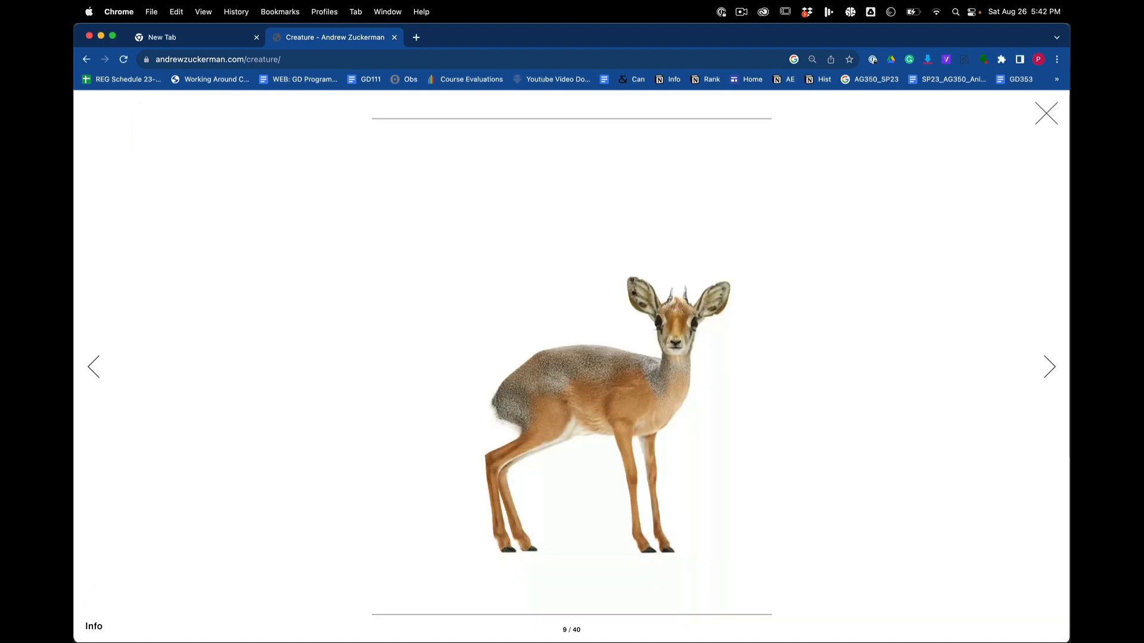
mouse_move(456, 602)
left_click(689, 603)
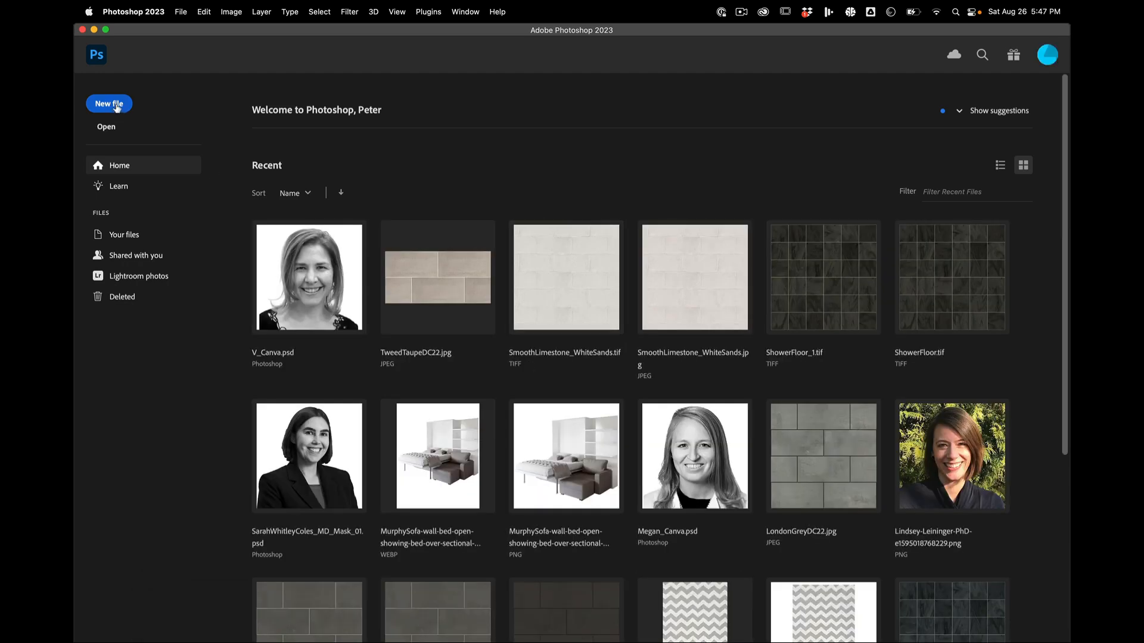
Step: Start a new document and compare the Web, Photo, Mobile and Print preset categories
left_click(116, 105)
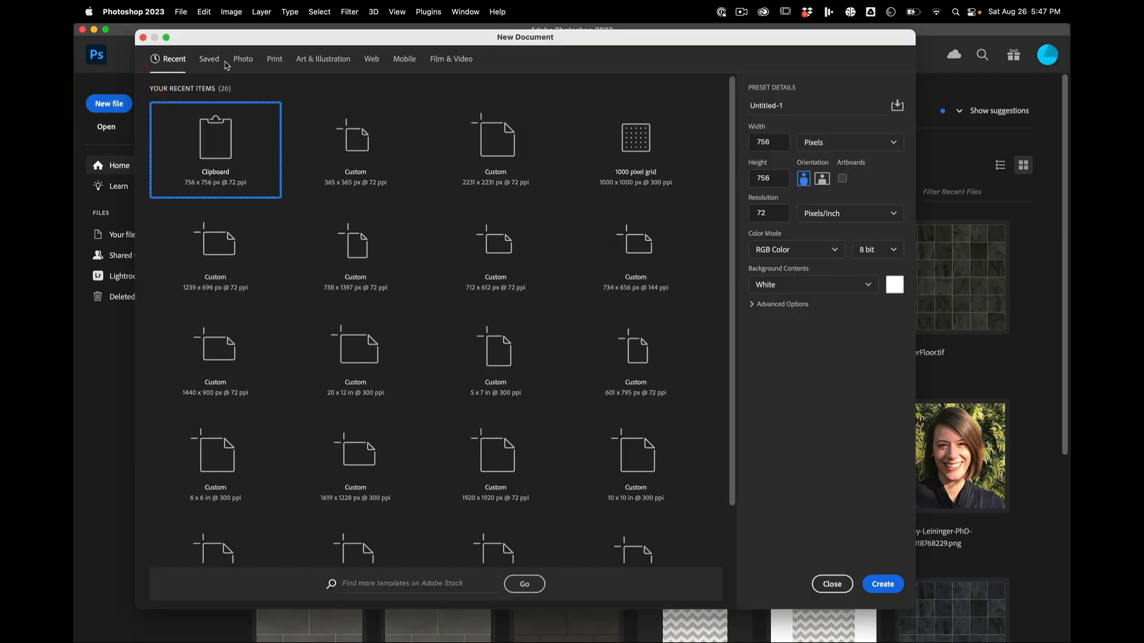
left_click(370, 60)
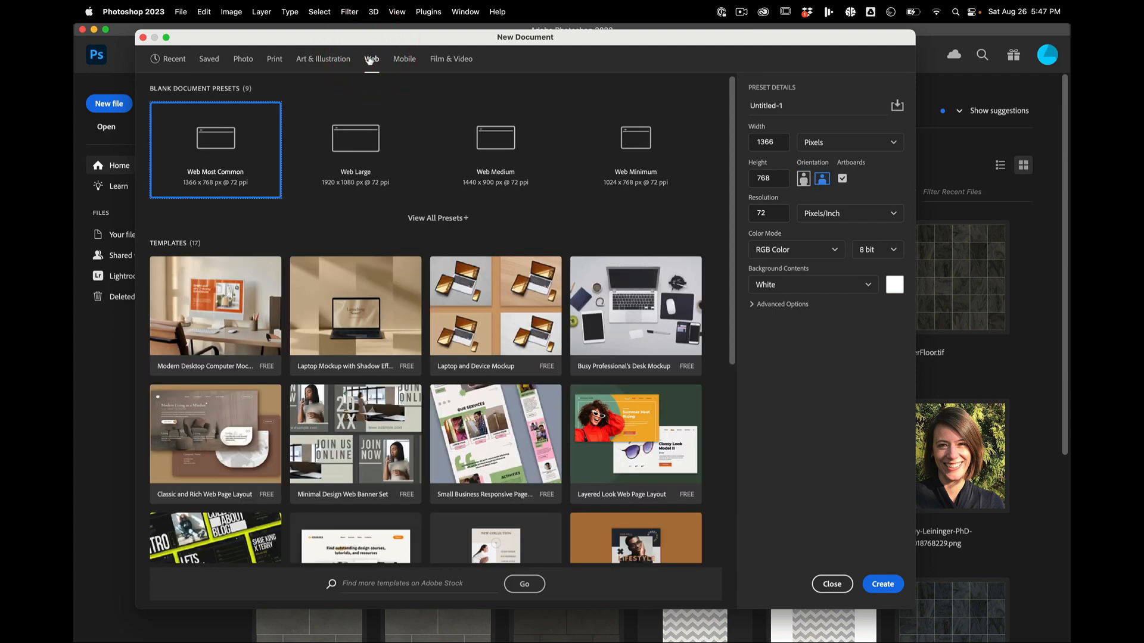
left_click(243, 62)
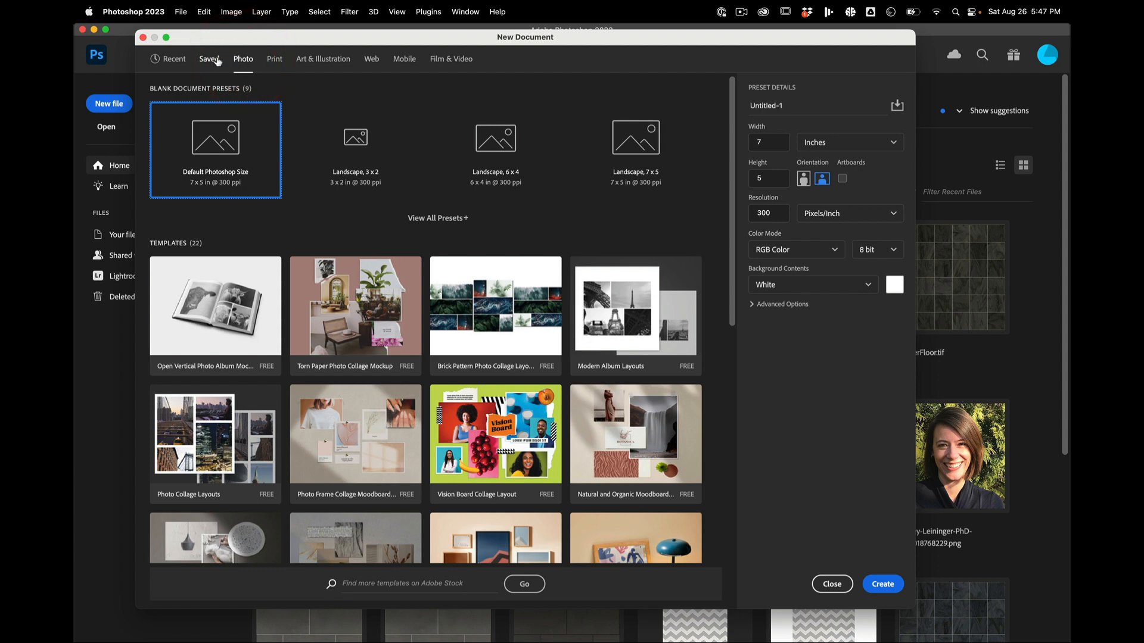
left_click(403, 62)
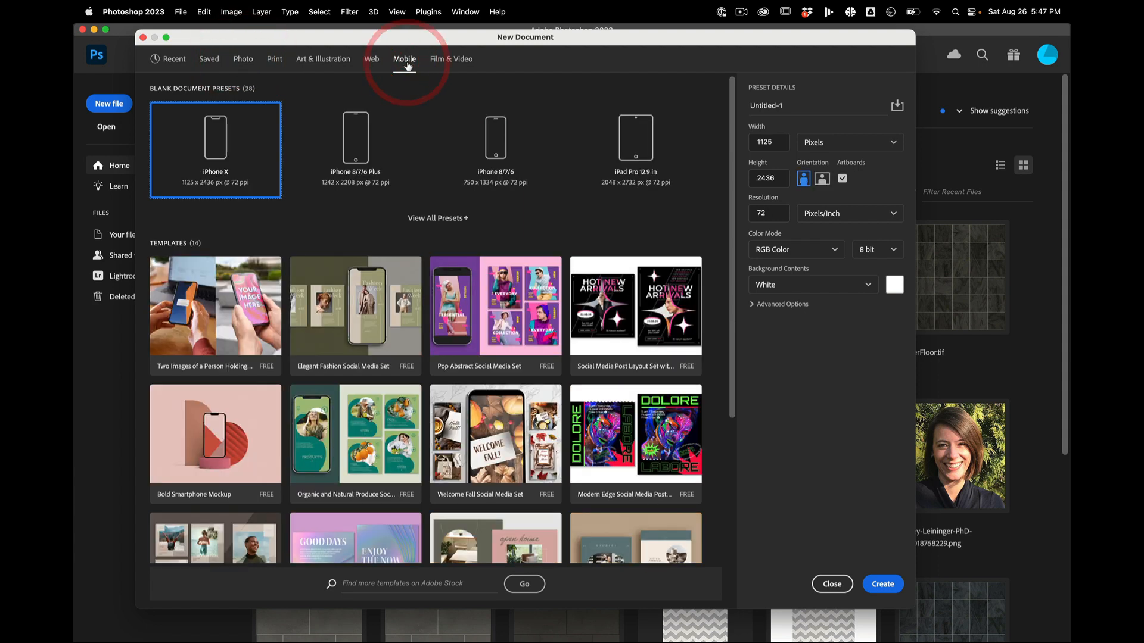
left_click(368, 62)
left_click(331, 59)
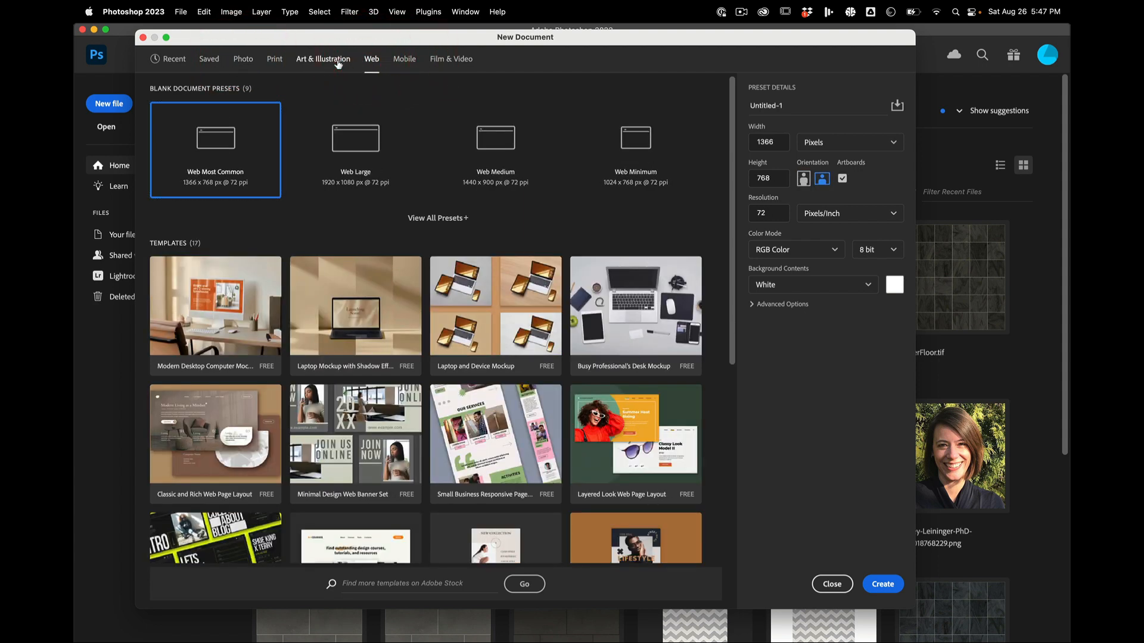
left_click(274, 60)
left_click(242, 59)
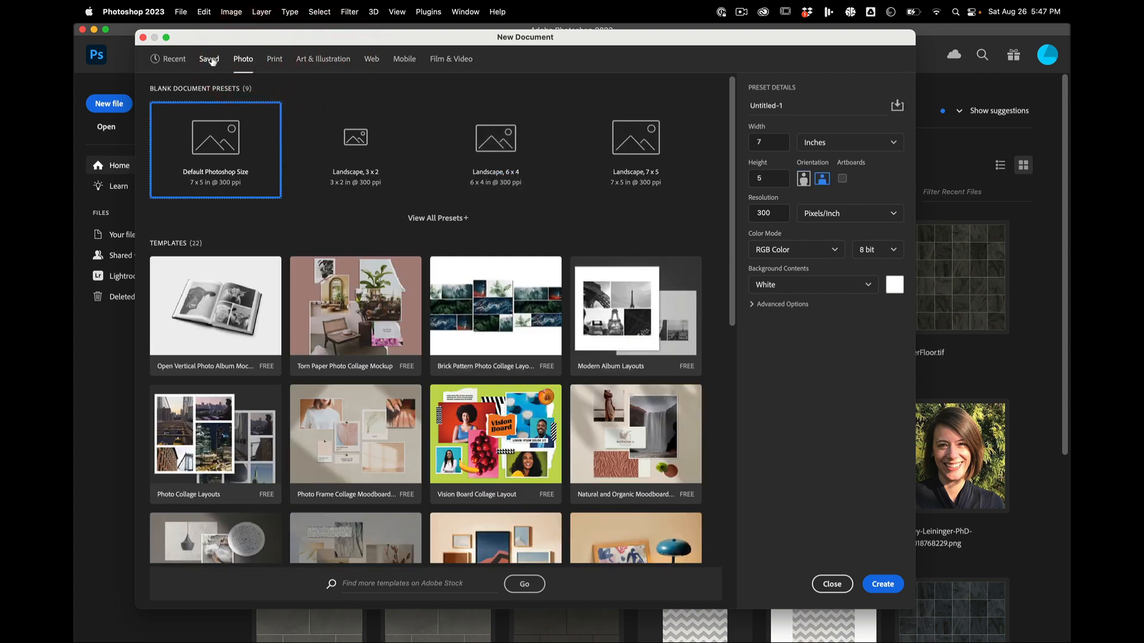
Step: Create a Web document 1080 px wide and 1080 px high with transparent background contents
left_click(371, 59)
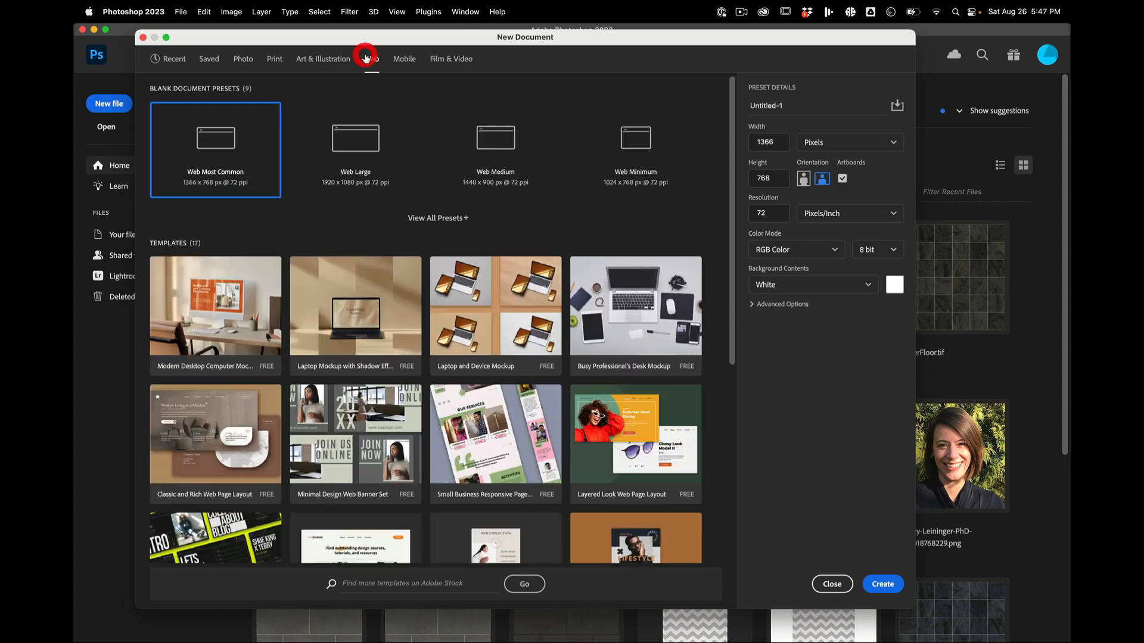
double_click(775, 147)
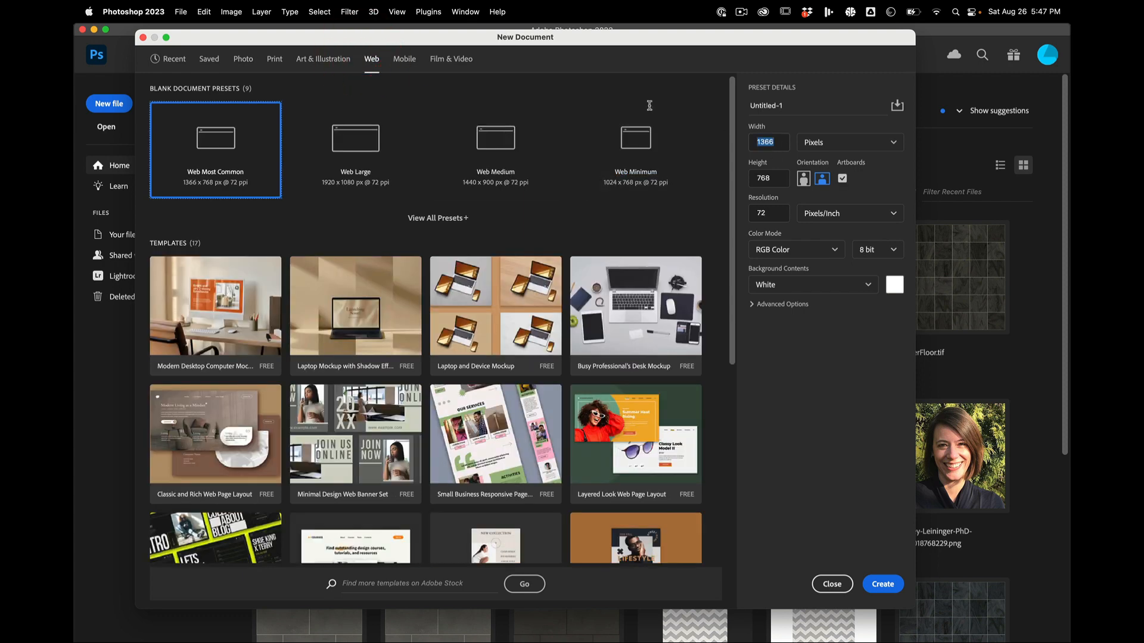
type("1080")
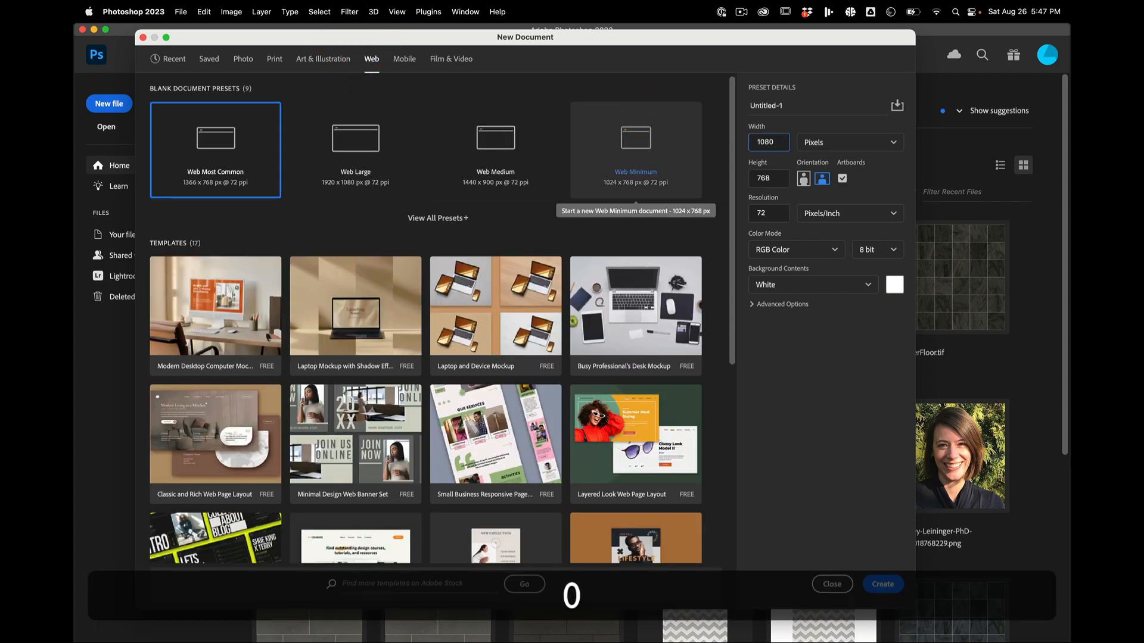
key("Tab")
type("1080")
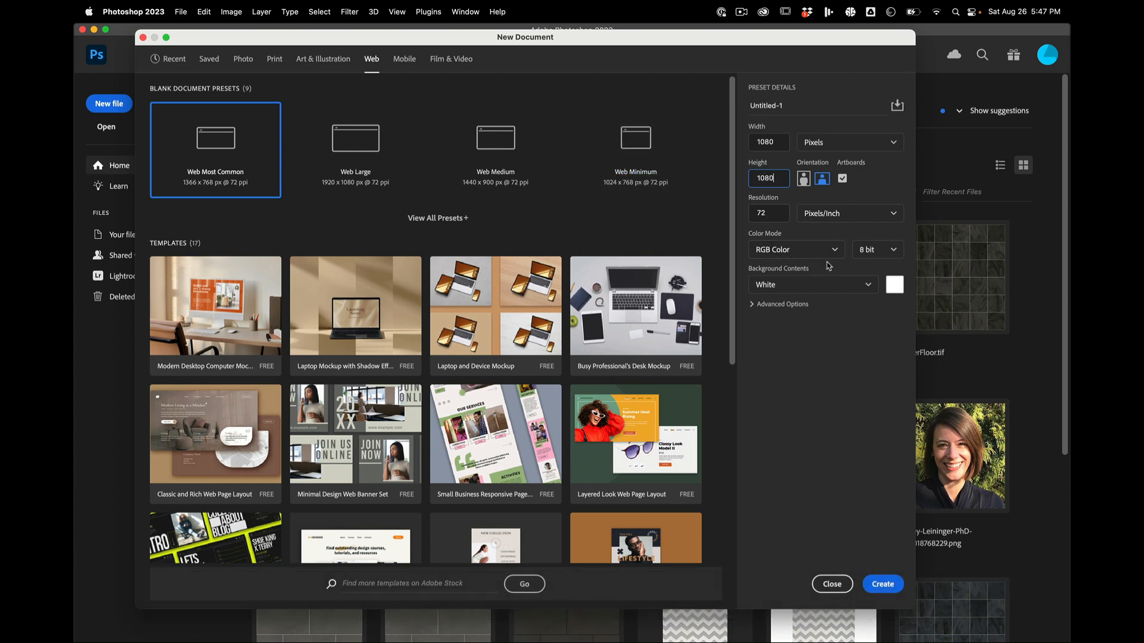
left_click(819, 285)
left_click(794, 364)
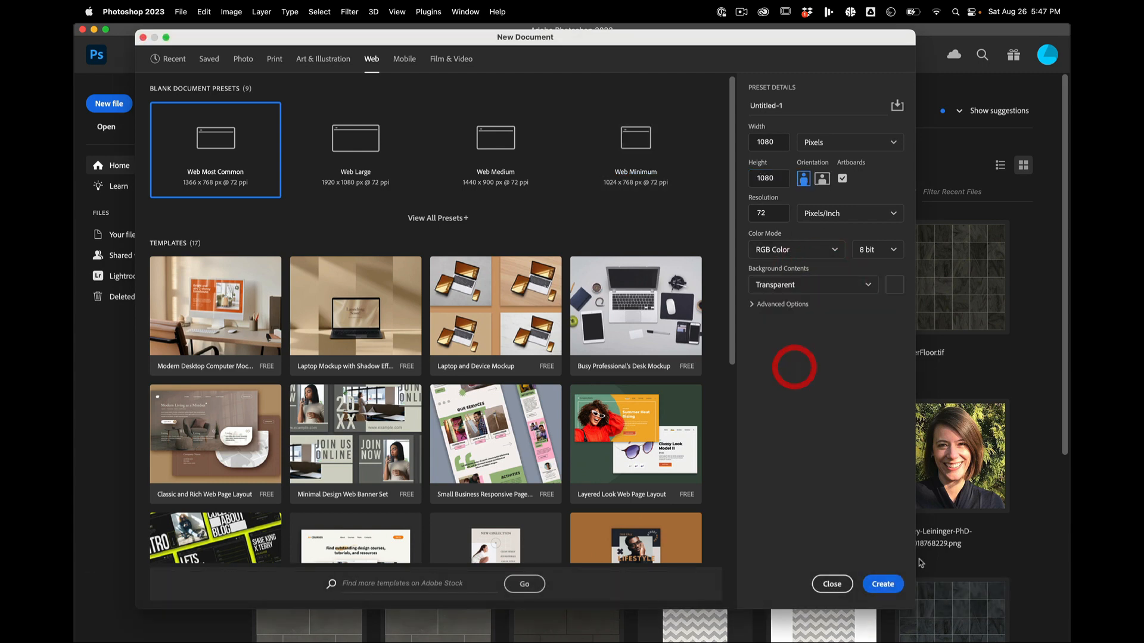
left_click(882, 584)
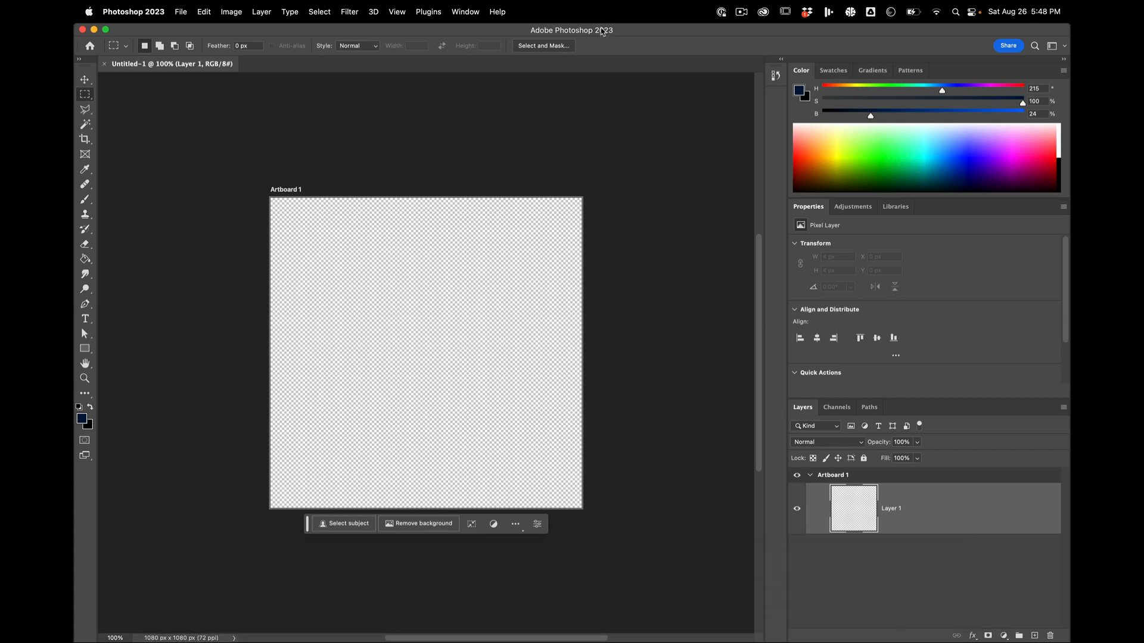
Step: Check the Photoshop release version in the program's About information, and close it
left_click(601, 31)
left_click(137, 12)
left_click(137, 31)
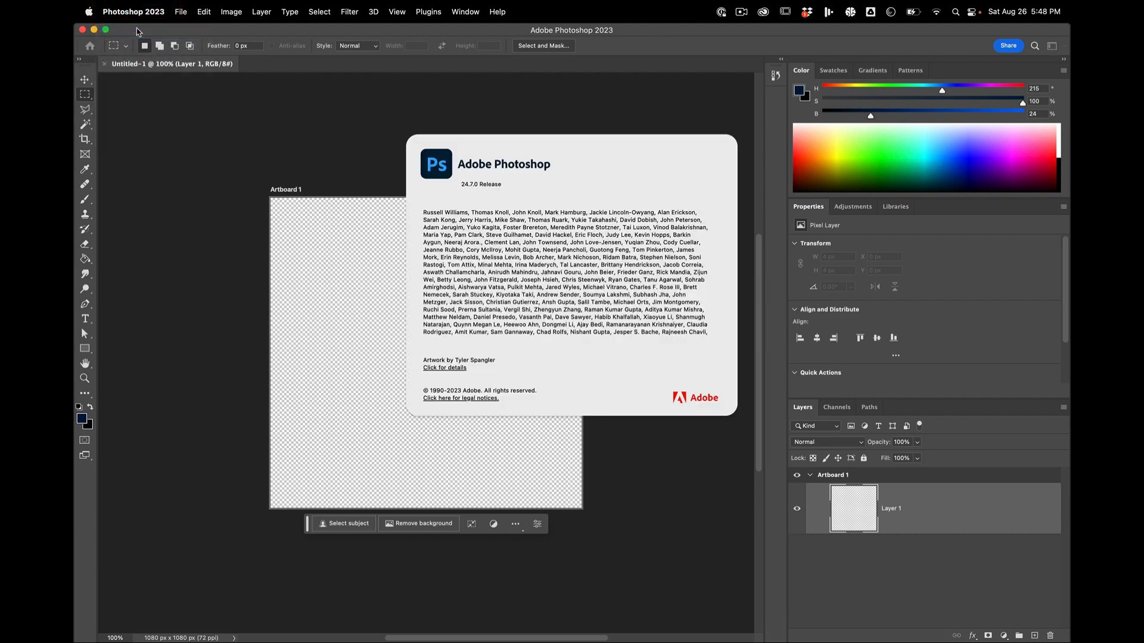
left_click(185, 138)
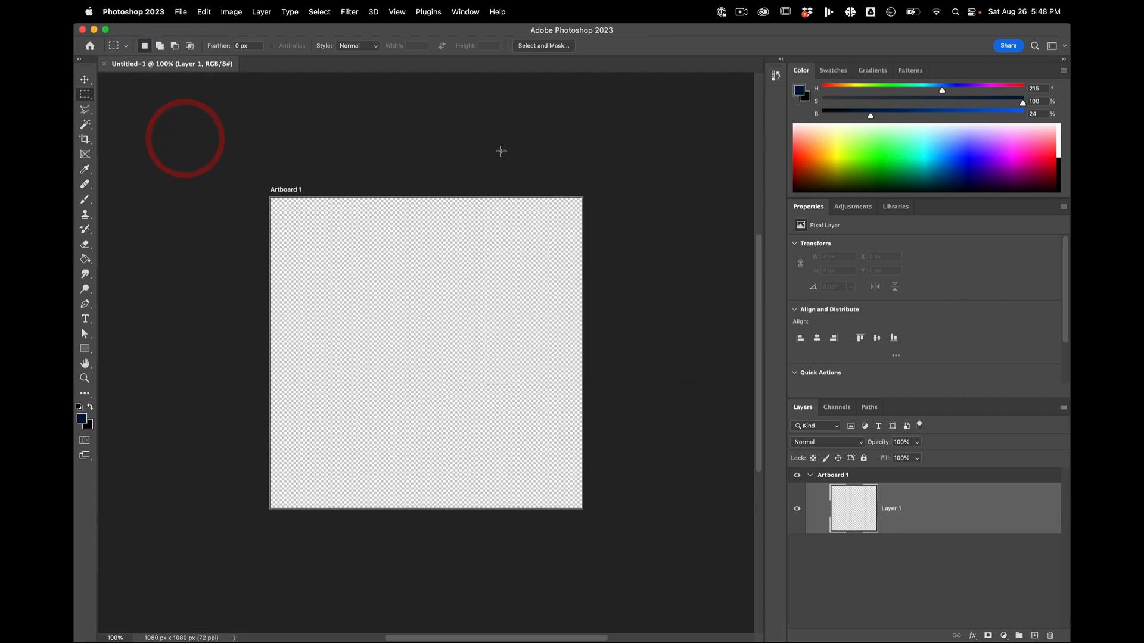
left_click(500, 151)
Step: Switch to Finder and preview Fleet_00.psd and source photos in the Links folder
key("super+Tab")
key("super+Tab")
key("super+Tab")
key("super+Tab")
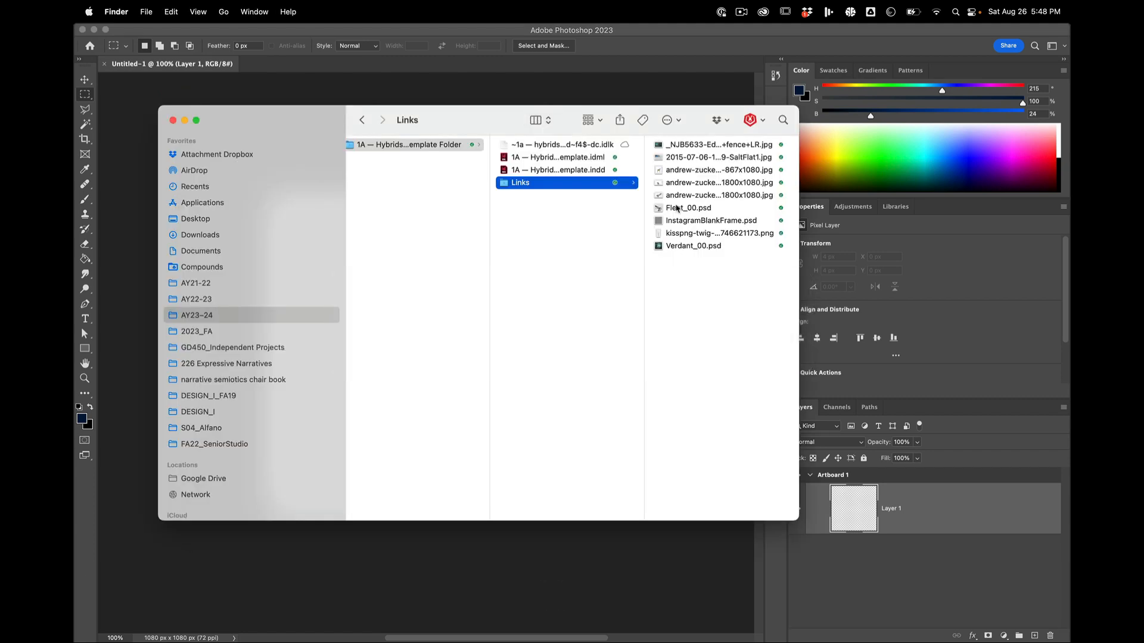
left_click(685, 157)
left_click(573, 208)
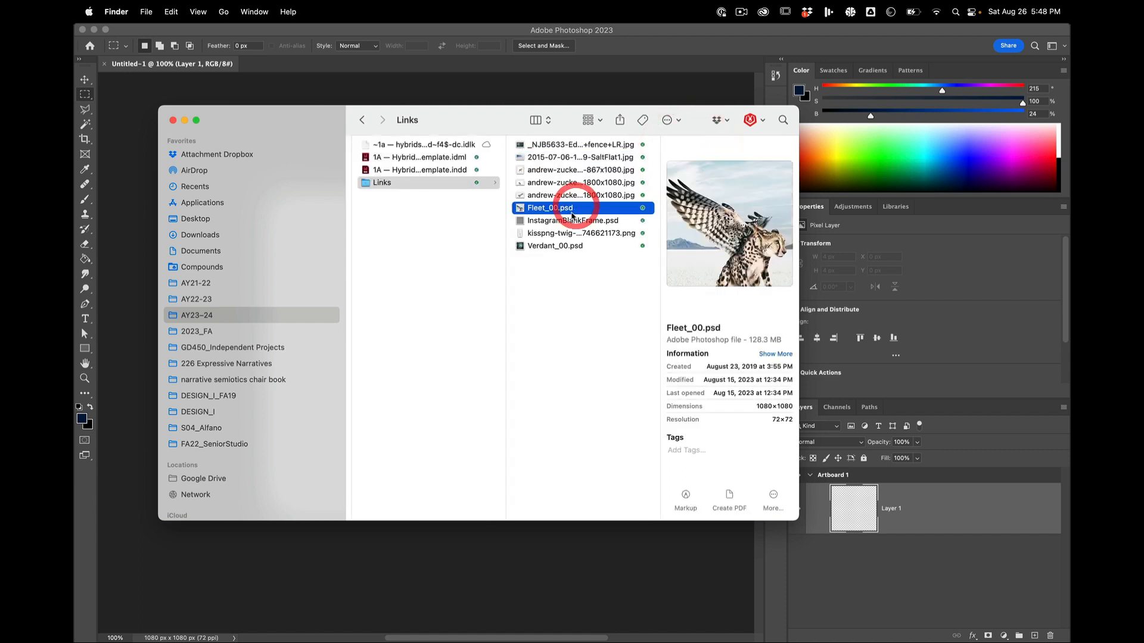
left_click(577, 183)
Step: Open the forest photo _NJB5633-Edit-no+fence+LR.jpg from the Links folder in Adobe Photoshop 2023
left_click(584, 145)
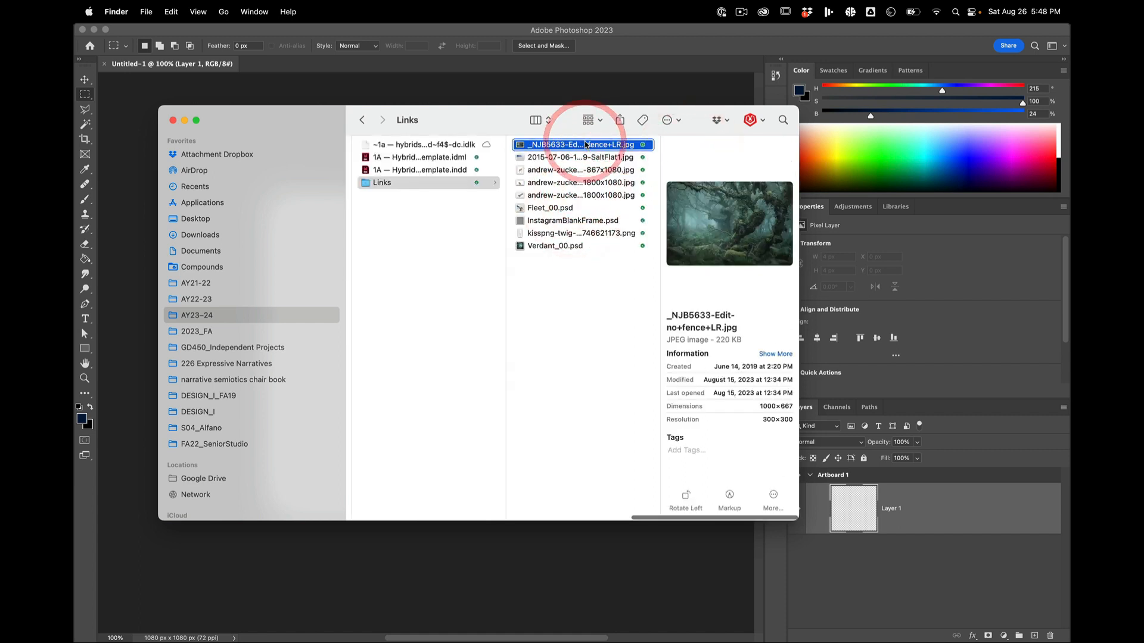
right_click(586, 145)
mouse_move(685, 161)
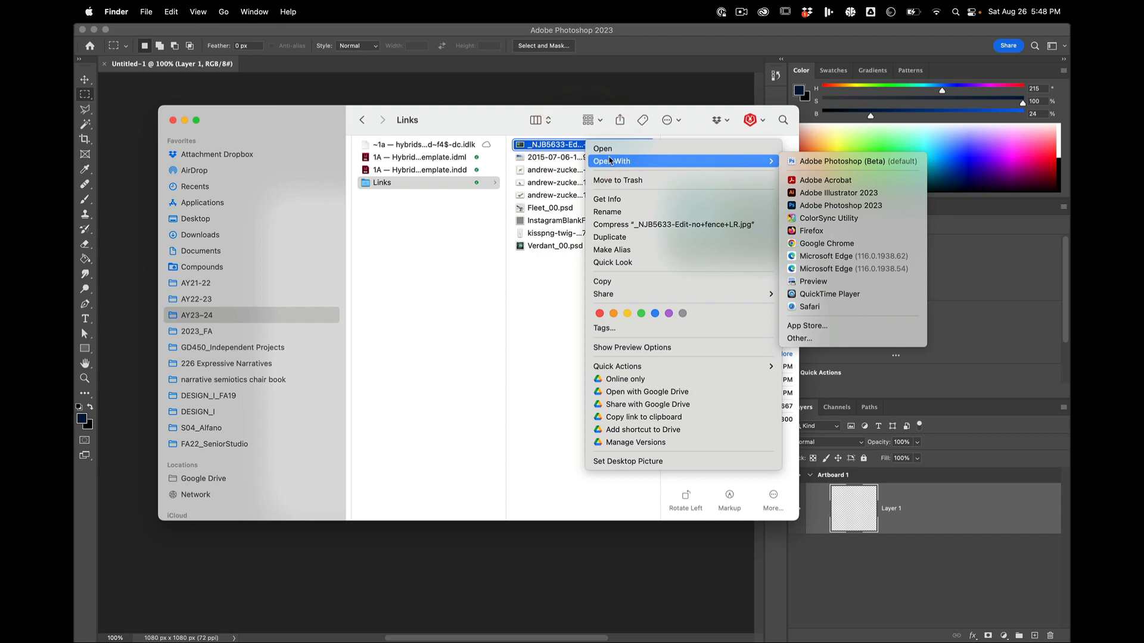
left_click(815, 206)
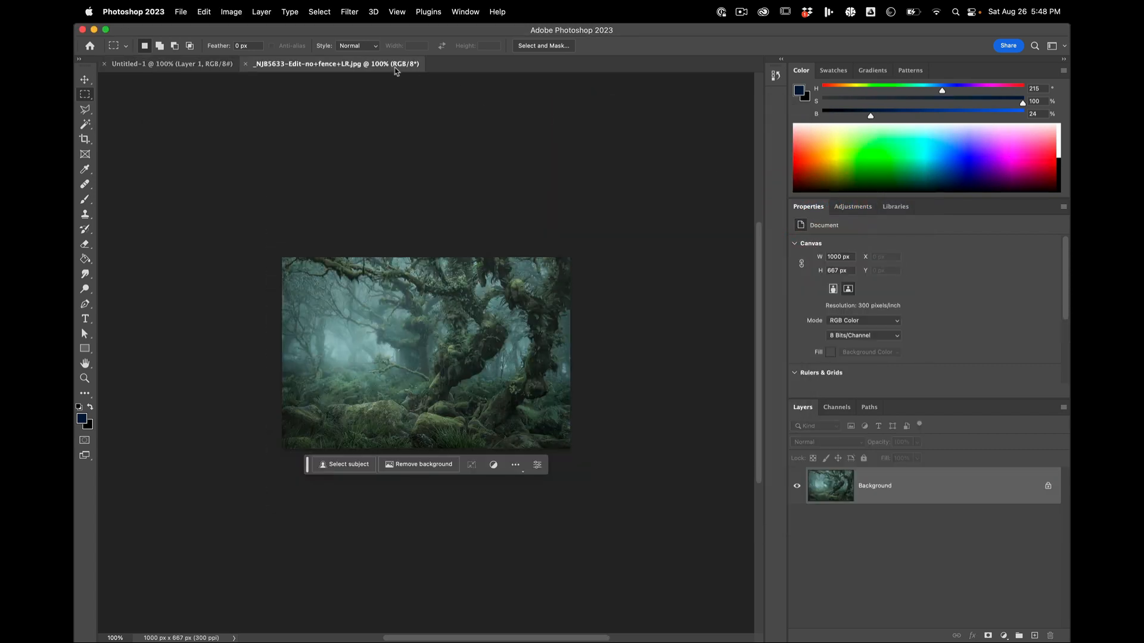
Step: Float the forest photo in its own window and copy its Background layer into Artboard 1 of Untitled-1
left_click_drag(393, 64, 410, 331)
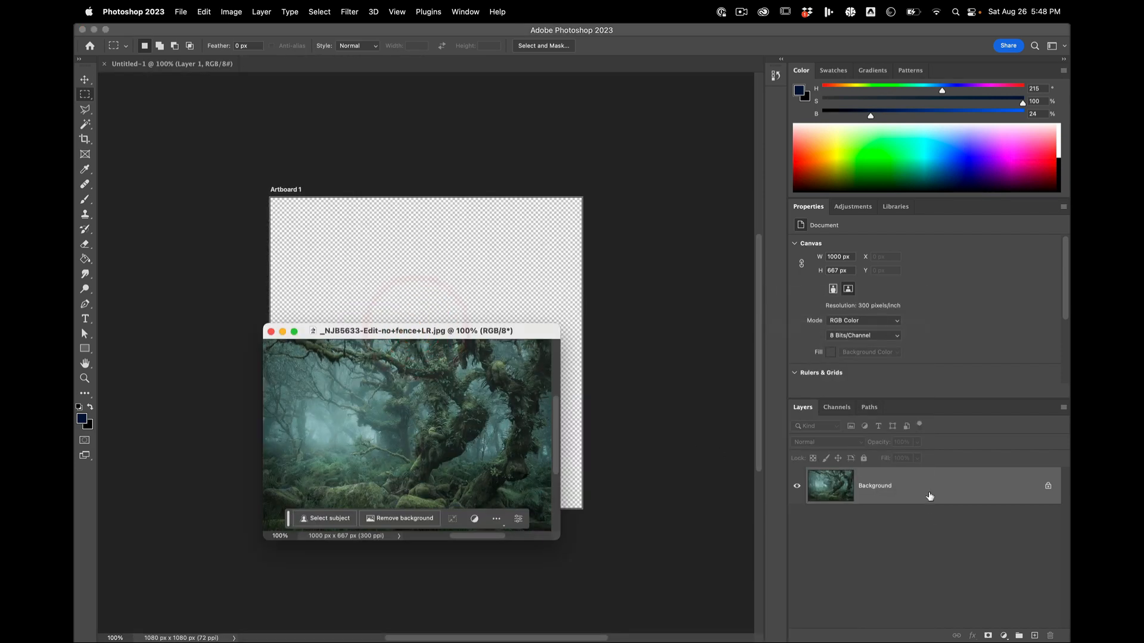
left_click_drag(930, 493, 458, 248)
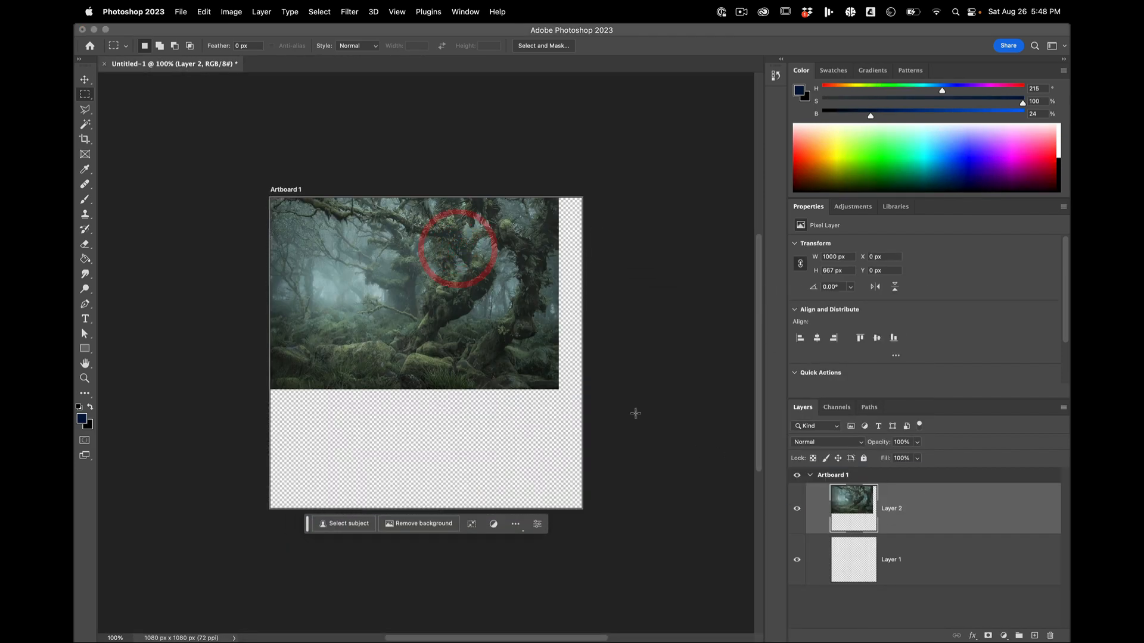
Step: Convert the forest image layer, Layer 2, into a smart object
right_click(859, 495)
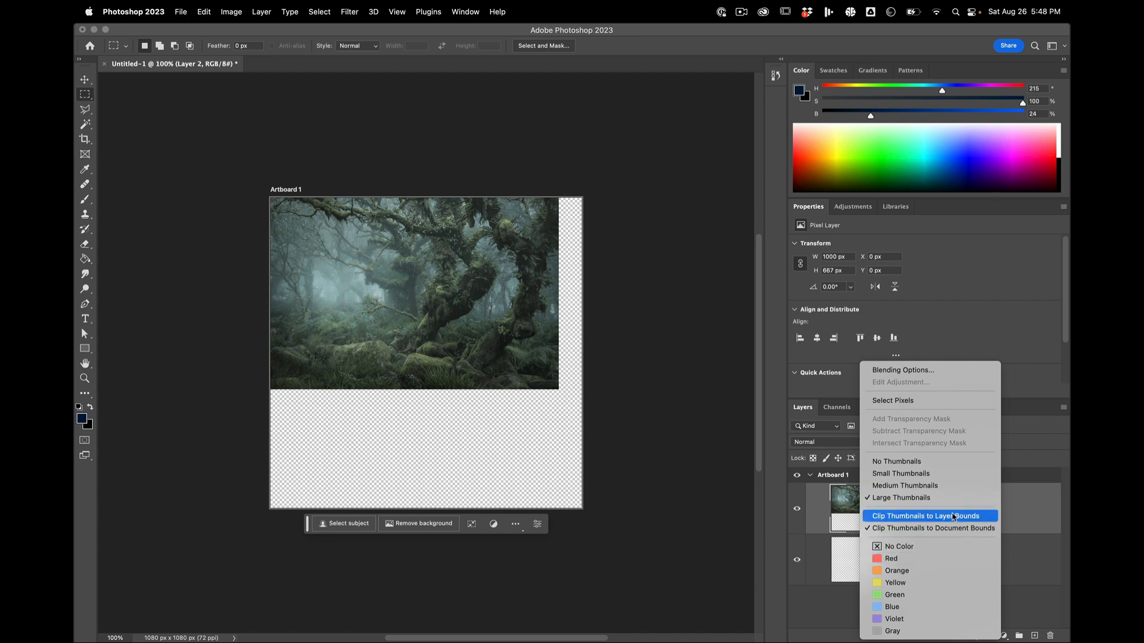
left_click(798, 498)
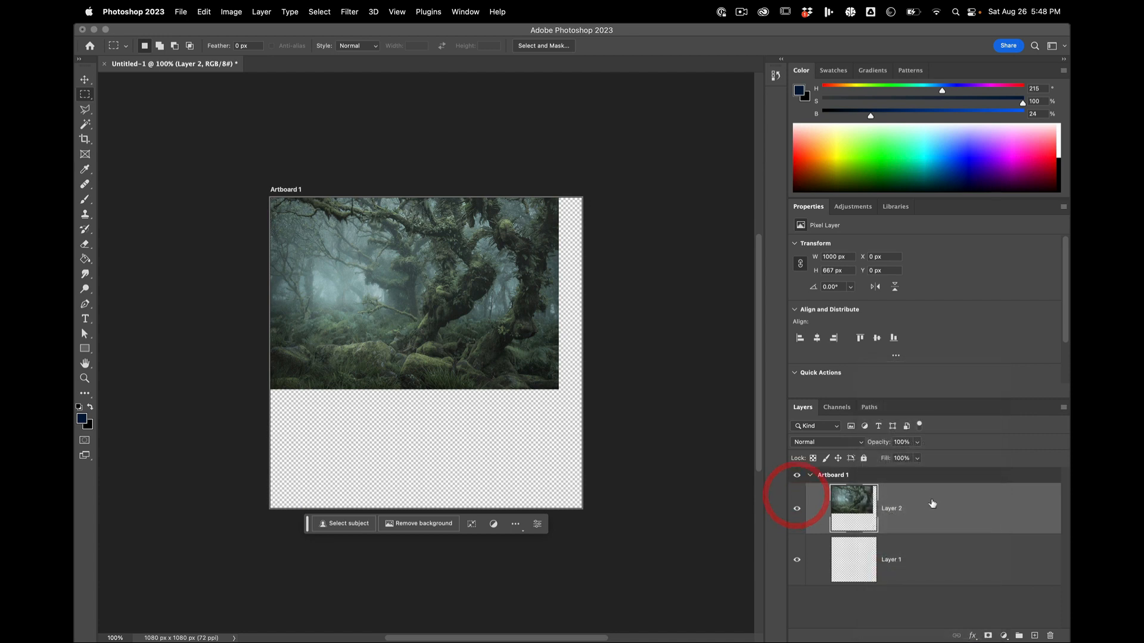
right_click(928, 504)
left_click(967, 291)
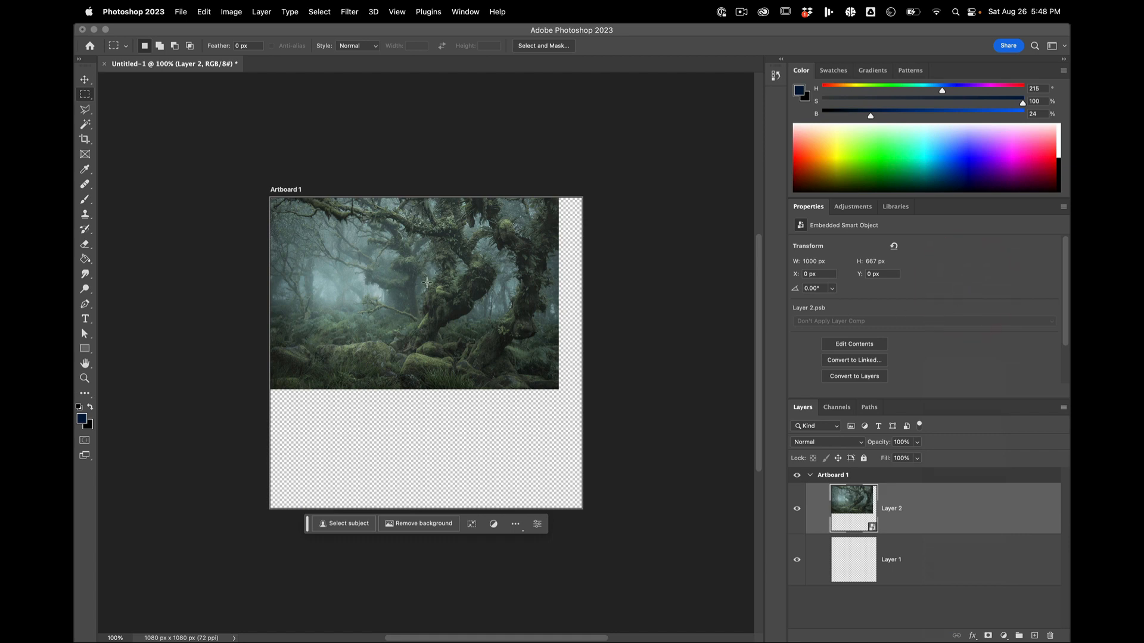
Step: Move the forest smart object and scale it proportionally to about 163% so it fills Artboard 1, offset to about X -135 px, Y 0 px
left_click_drag(427, 283, 479, 328)
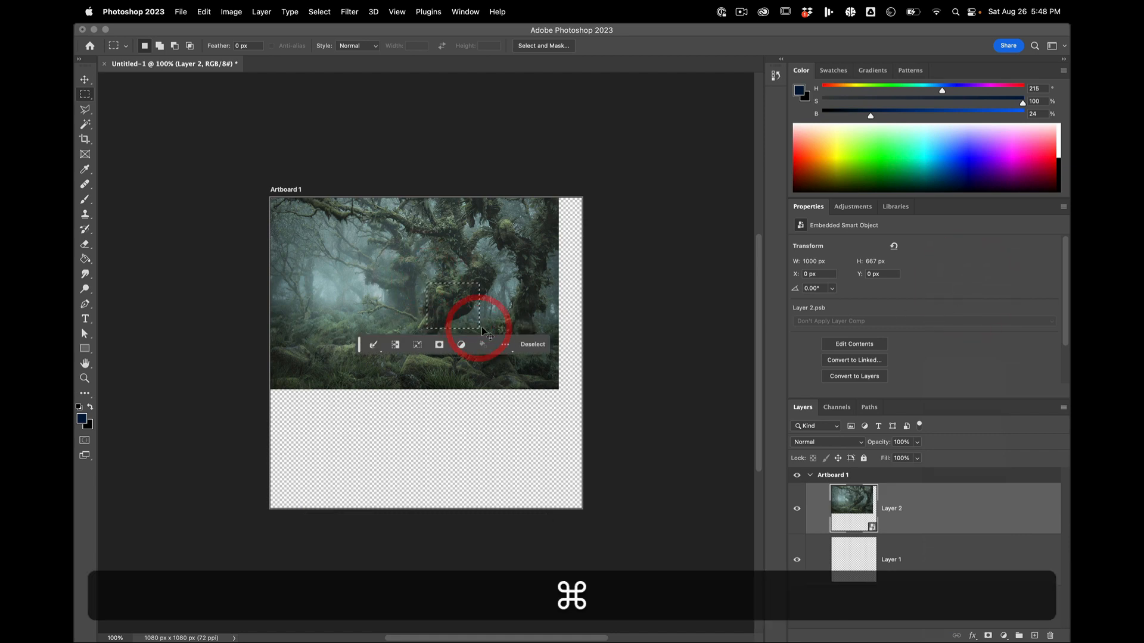
key("super+z")
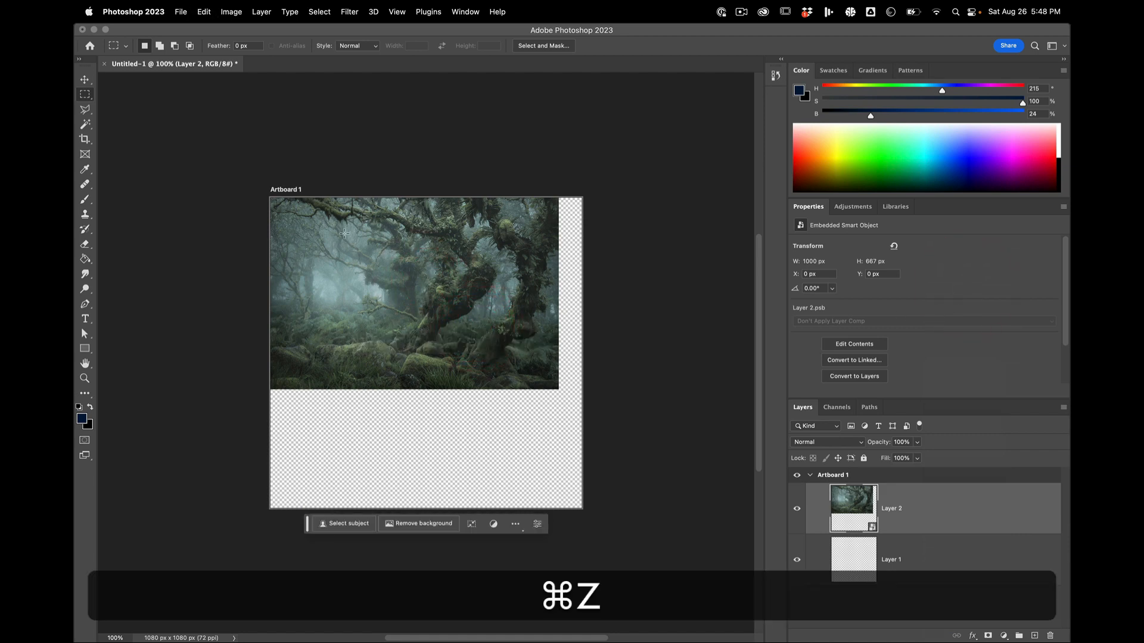
left_click(85, 79)
left_click_drag(479, 311, 474, 371)
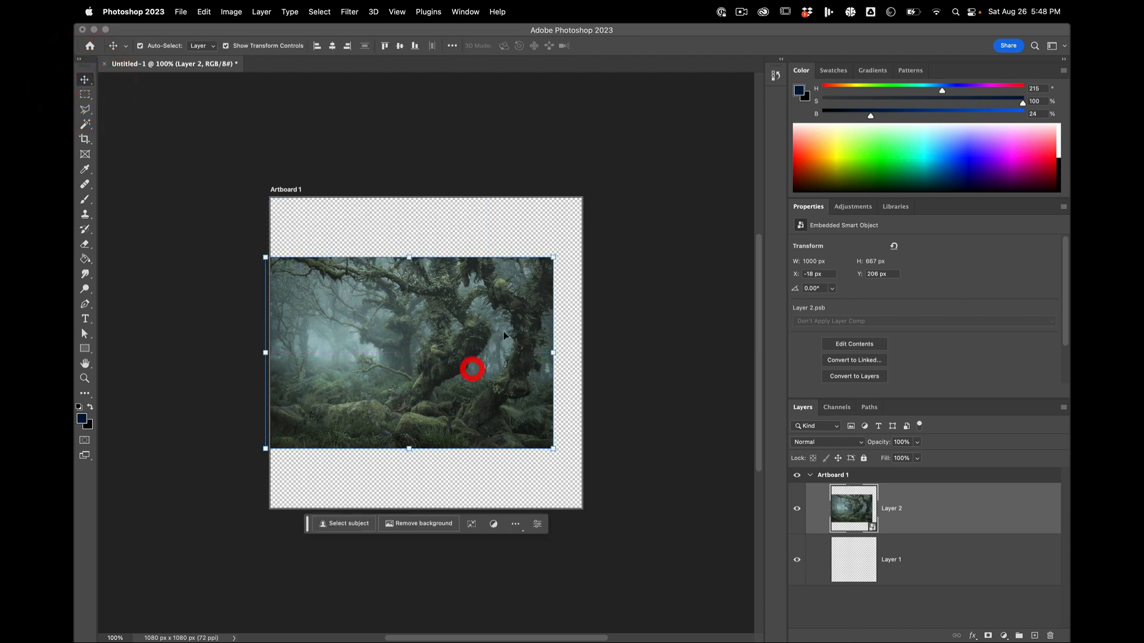
left_click_drag(553, 256, 685, 199)
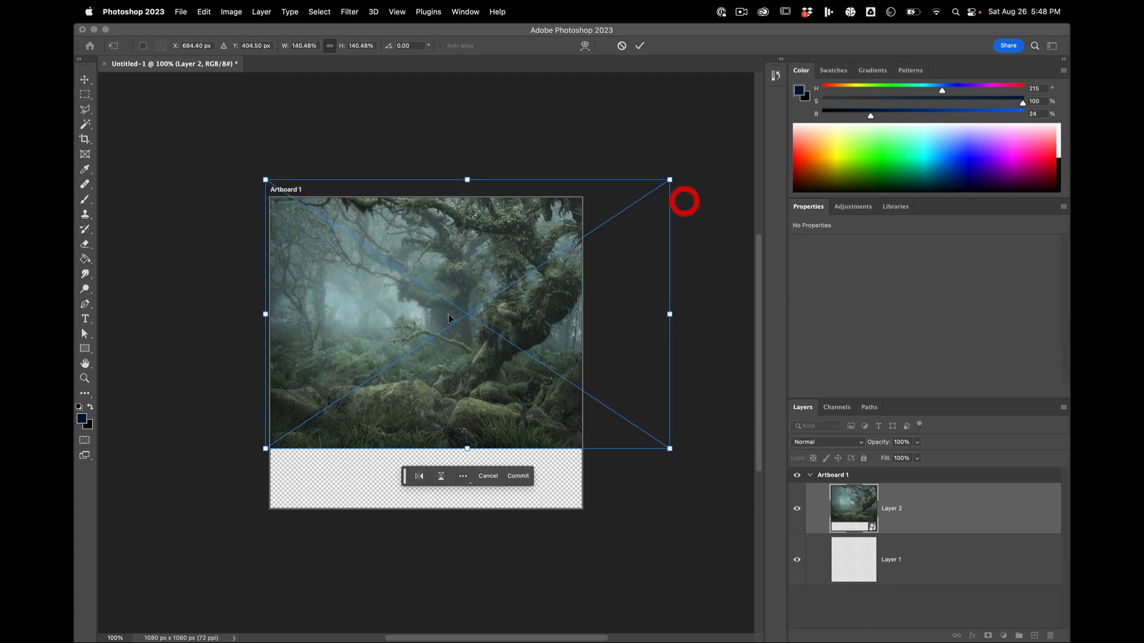
left_click_drag(442, 323, 408, 363)
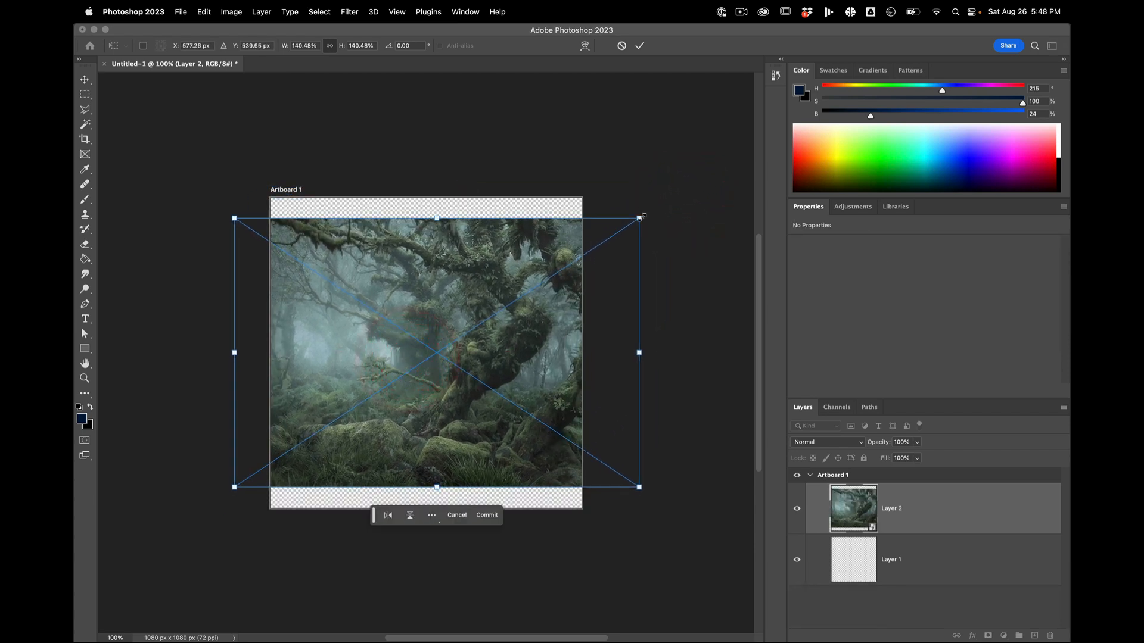
left_click_drag(639, 219, 710, 161)
left_click_drag(516, 278, 501, 308)
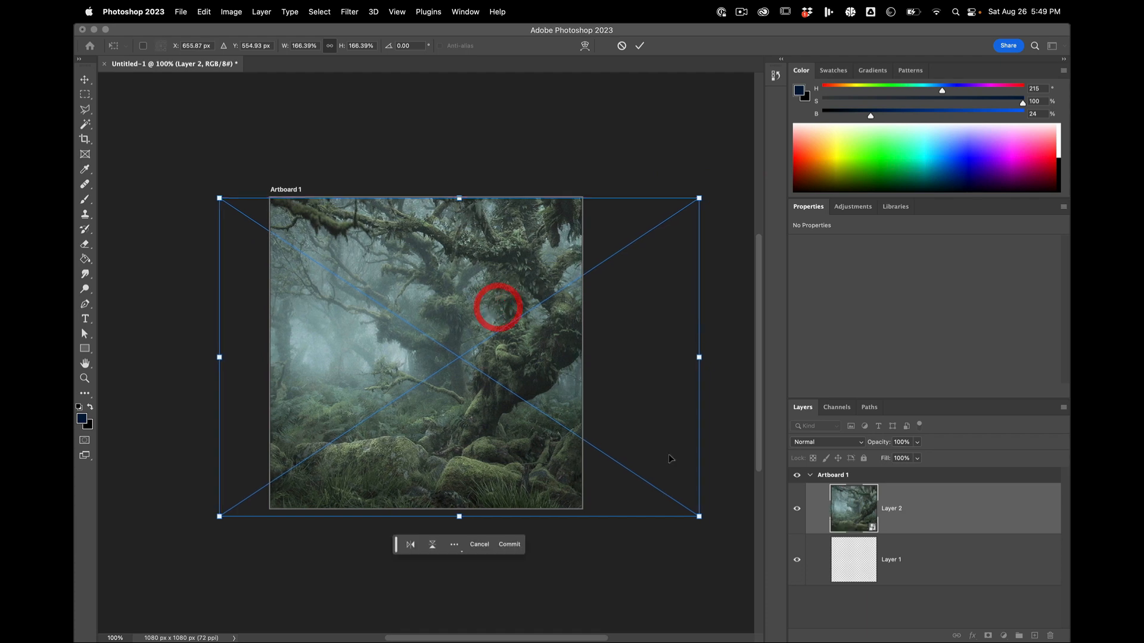
left_click_drag(697, 519, 687, 519)
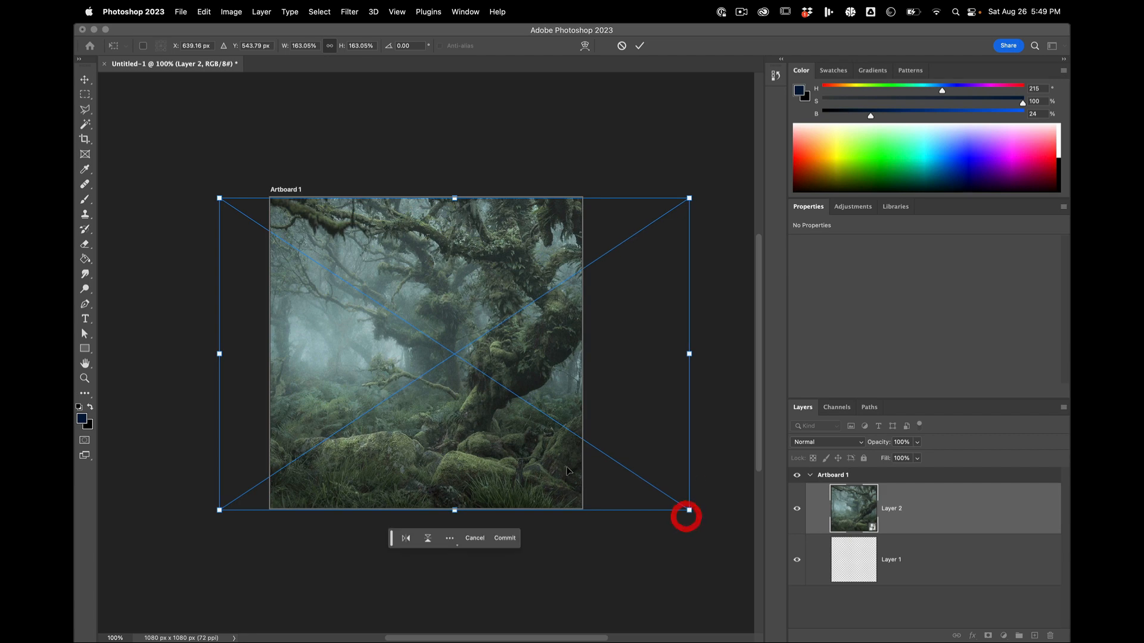
left_click_drag(407, 403, 416, 401)
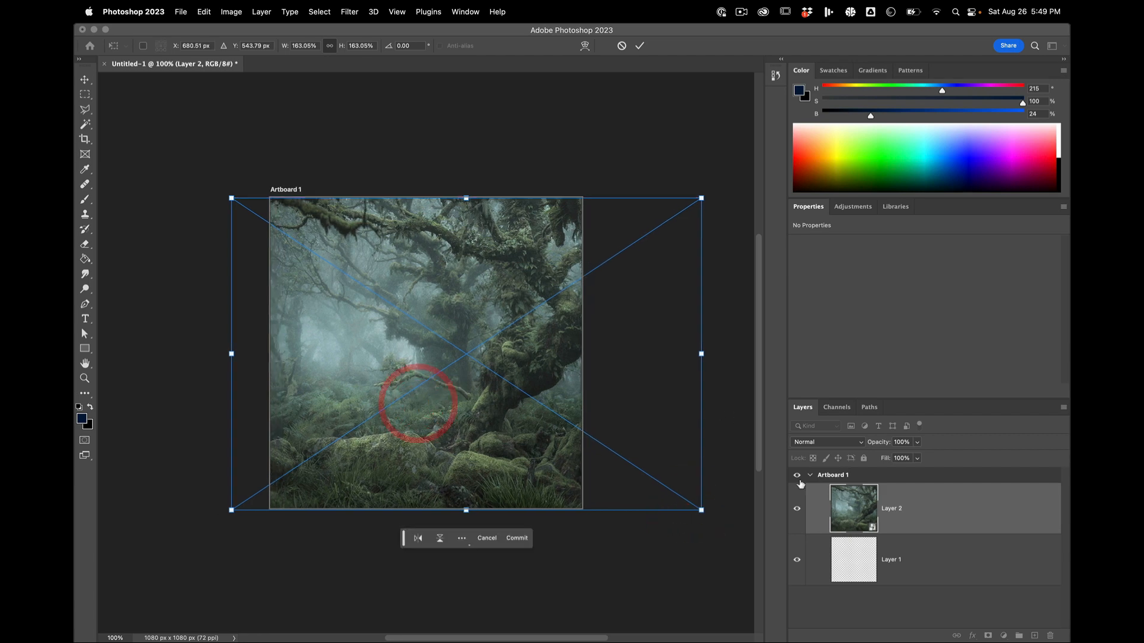
left_click(868, 596)
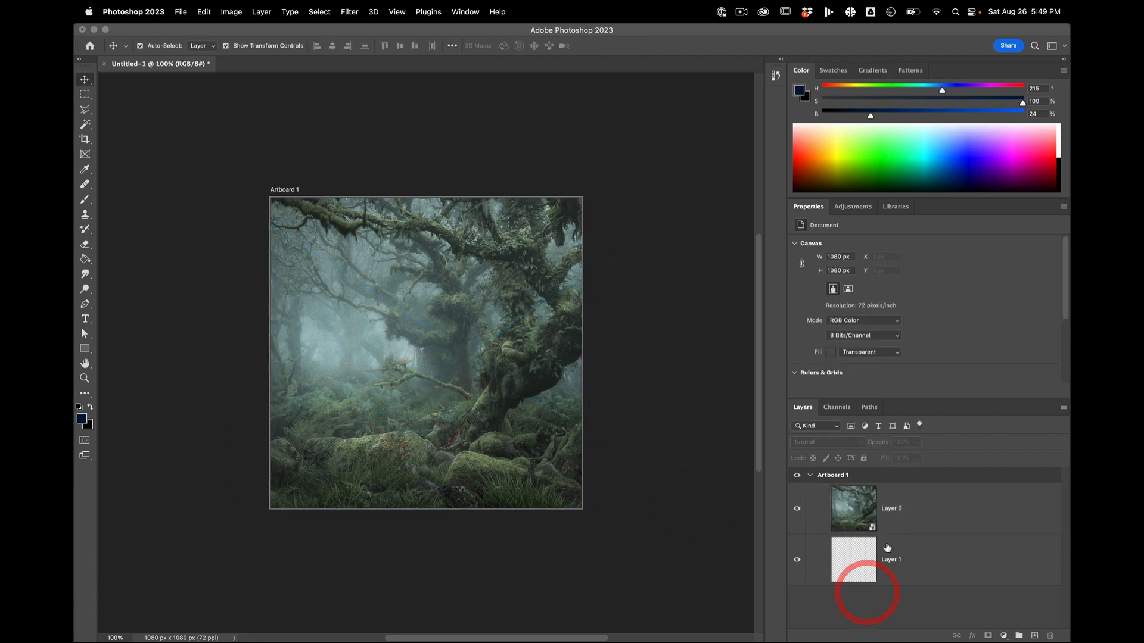
left_click(888, 509)
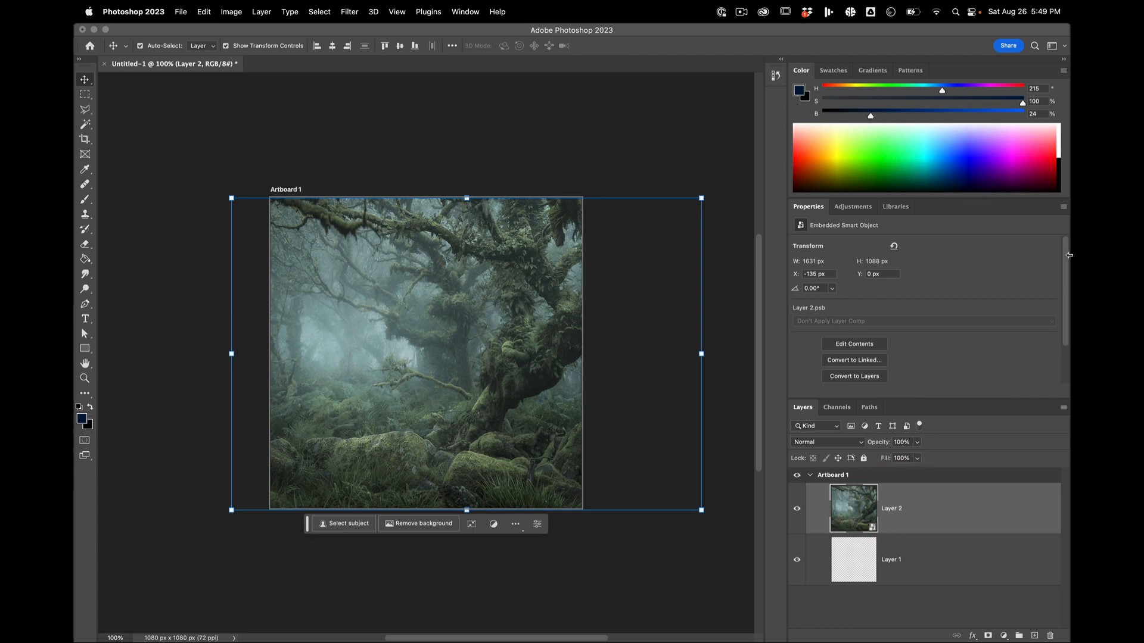
Step: Copy the Background layer of _NJB5633-Edit-no+fence+LR.jpg into Artboard 1 again as a plain pixel layer
left_click_drag(1069, 255, 865, 229)
left_click(465, 12)
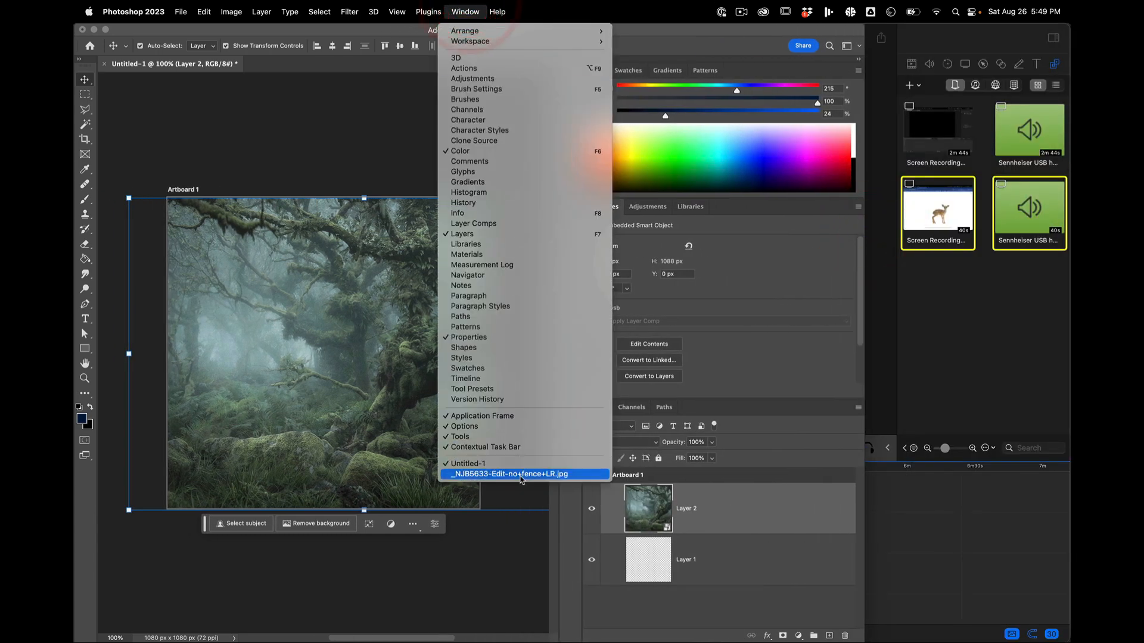
left_click(520, 476)
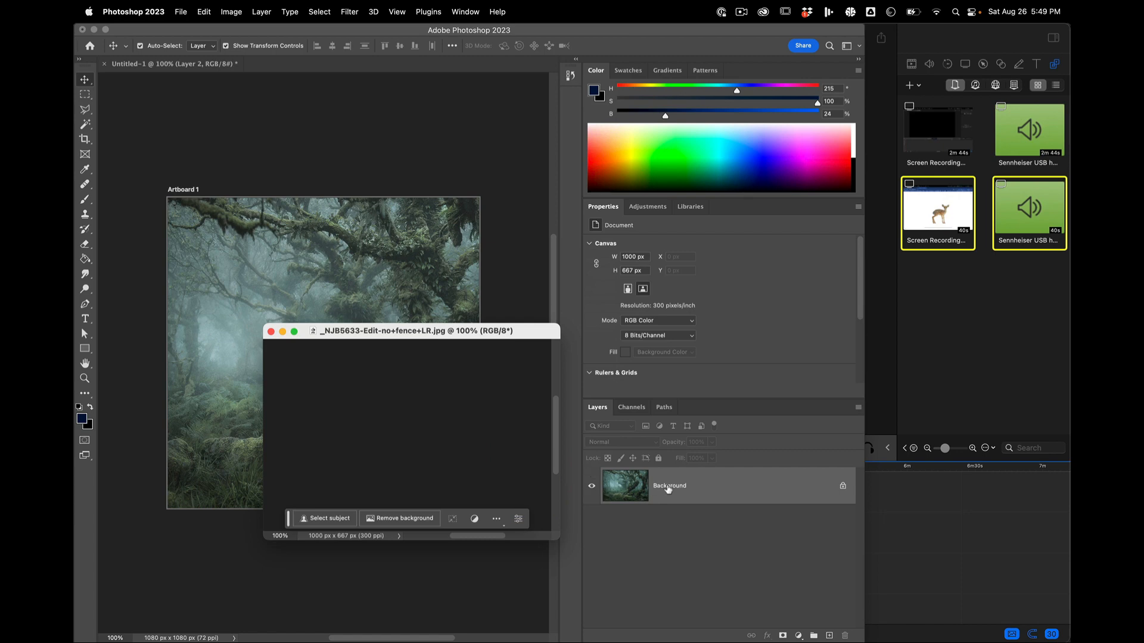
left_click_drag(669, 490, 383, 242)
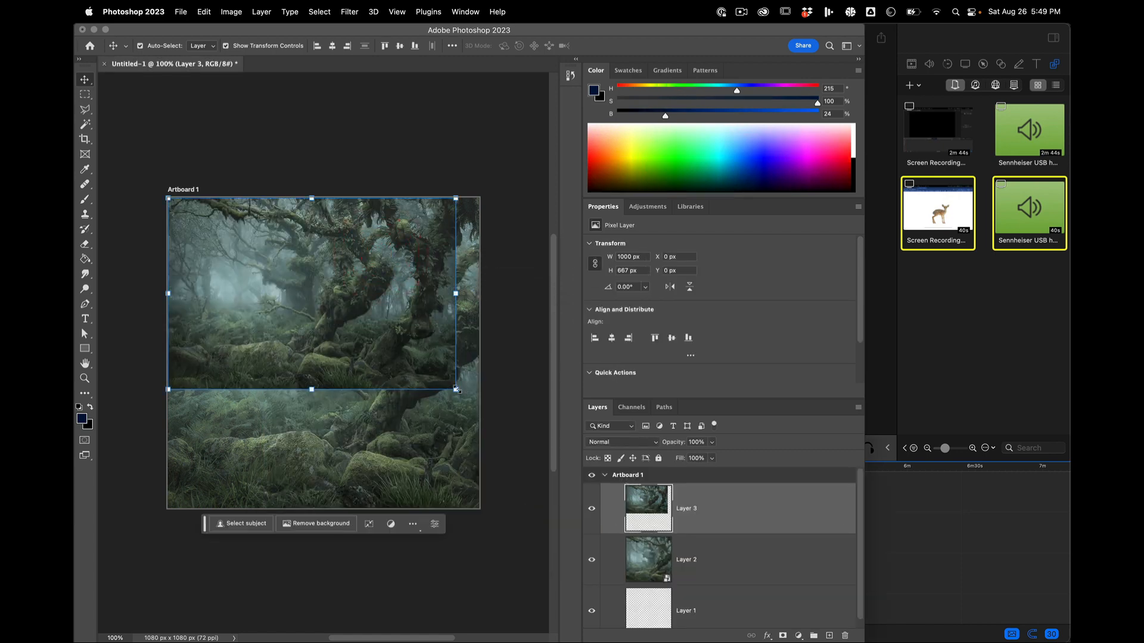
Step: Shrink Layer 3 to 28% in the artboard's upper-left corner, apply the transform, and reselect the layer
left_click_drag(457, 389, 248, 250)
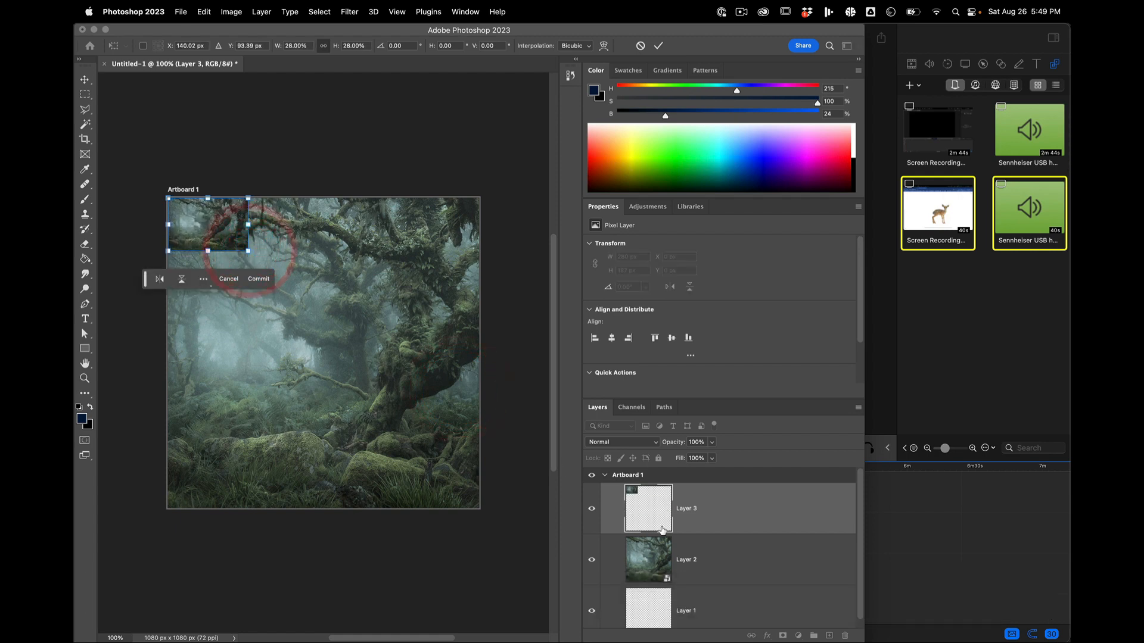
left_click(713, 563)
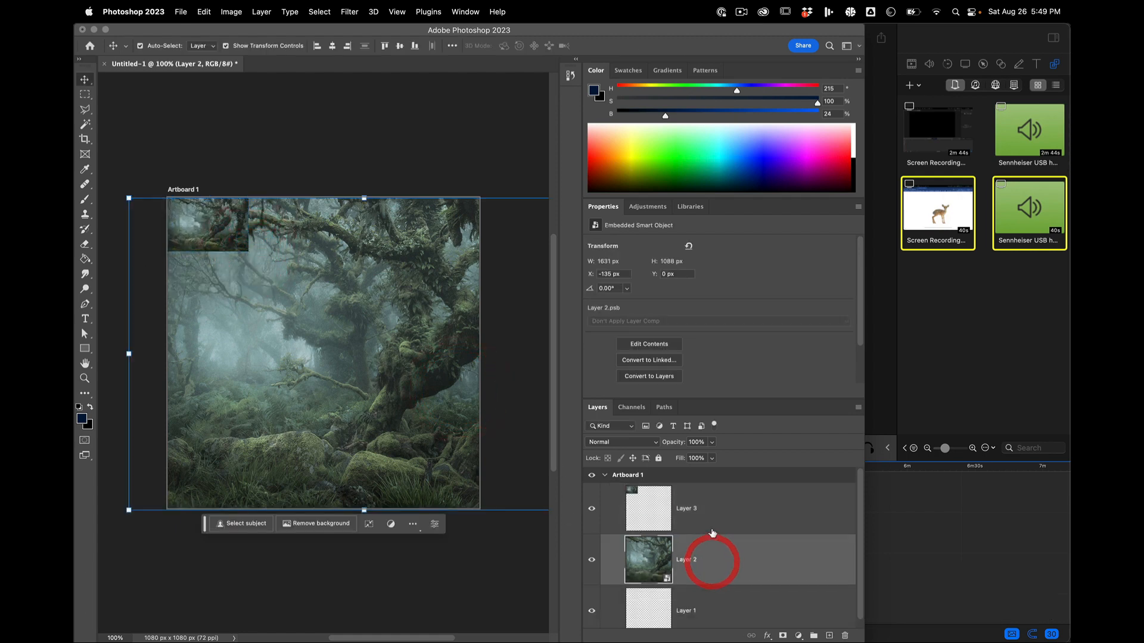
left_click(710, 500)
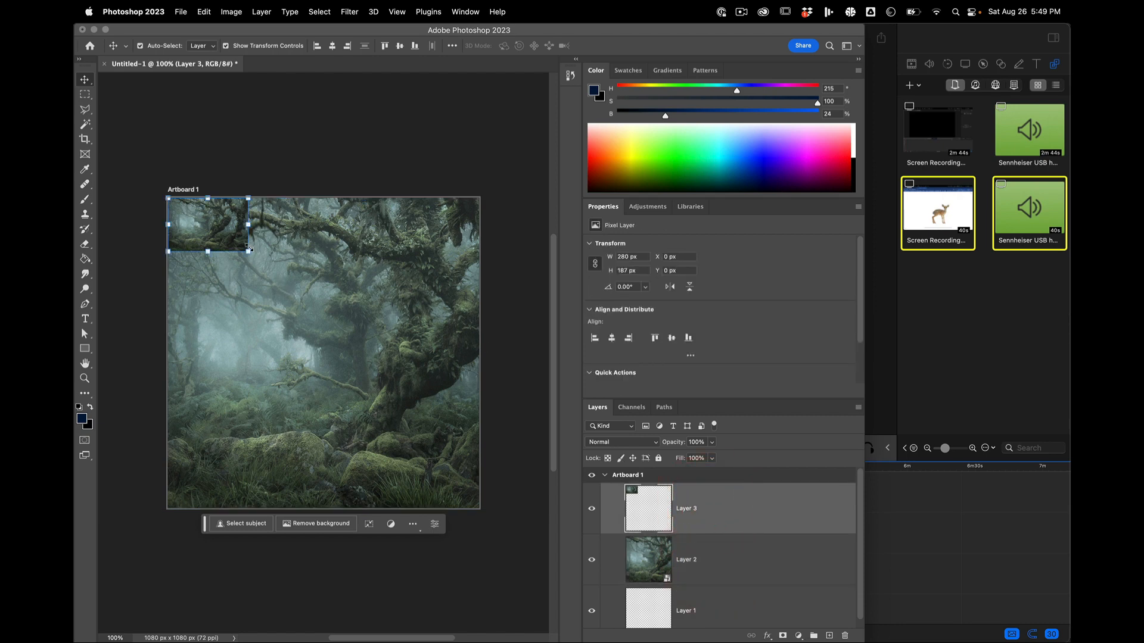
Step: Scale the shrunken Layer 3 back up to about 536%, inspect its image quality, and apply the transform
left_click_drag(249, 248, 504, 486)
scroll(198, 314, "up", 5)
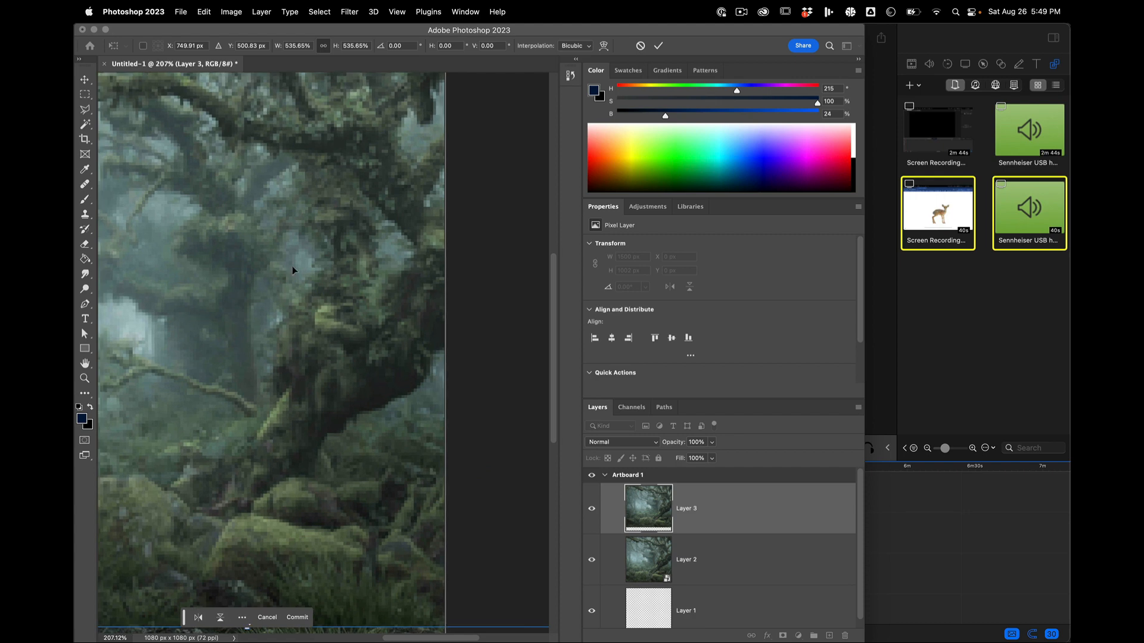
scroll(314, 310, "down", 4)
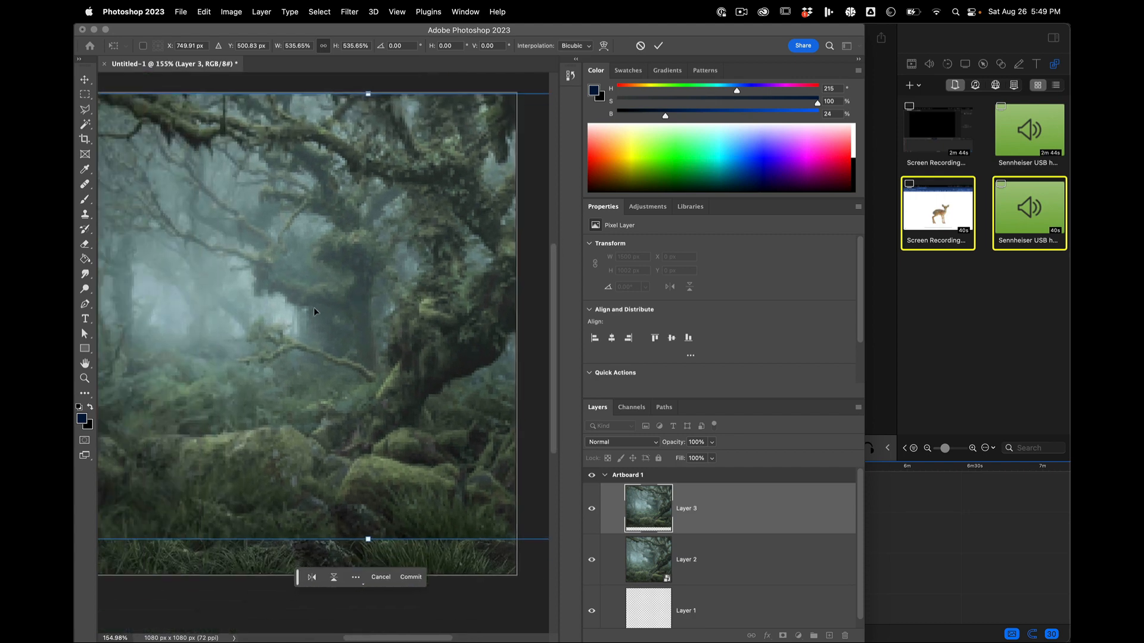
scroll(313, 306, "up", 2)
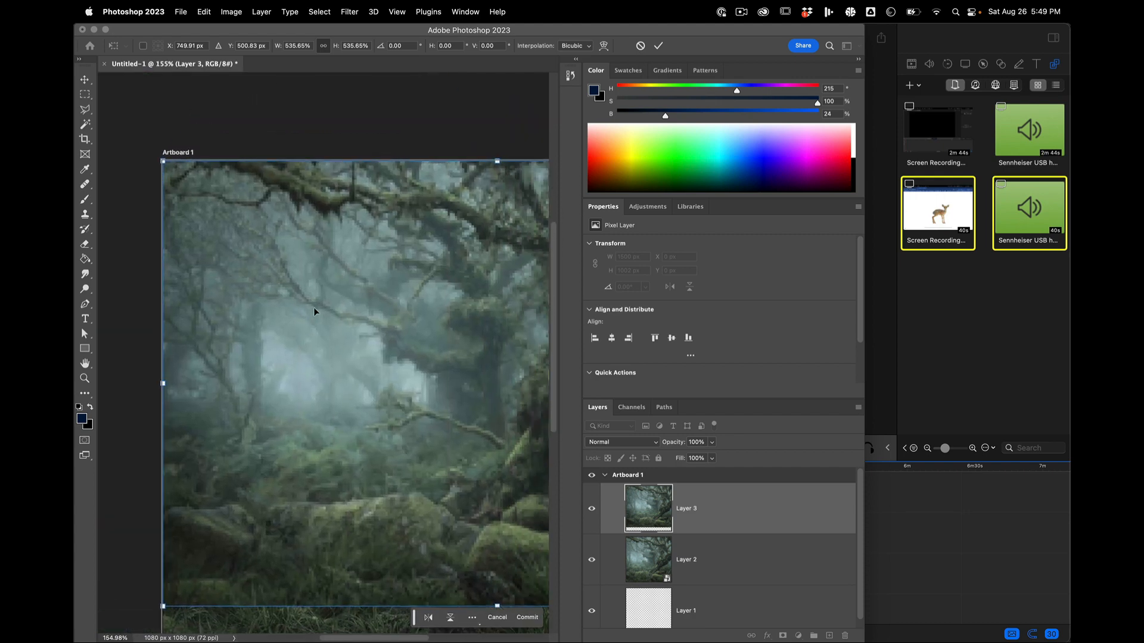
scroll(316, 306, "down", 1)
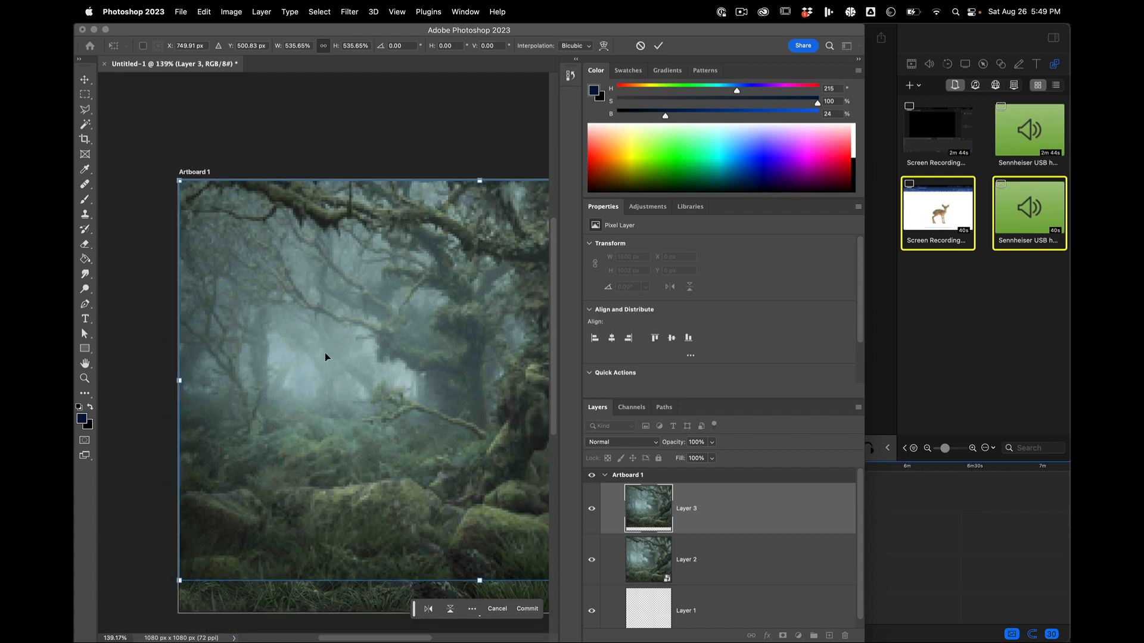
scroll(324, 353, "down", 2)
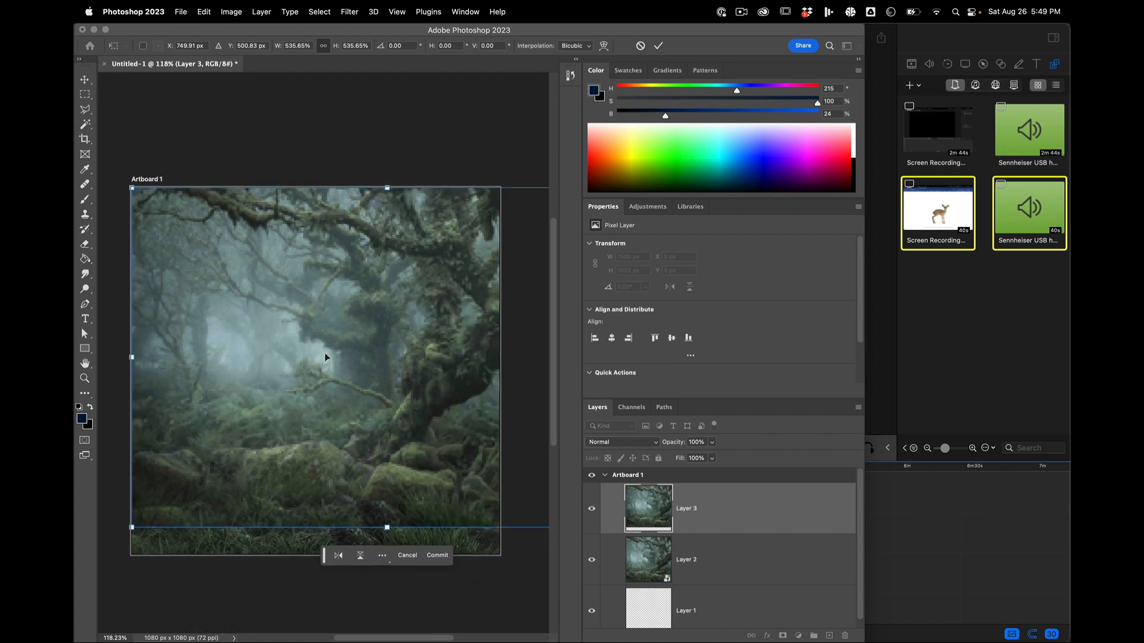
key("BackSpace")
left_click(442, 596)
key("BackSpace")
left_click(437, 555)
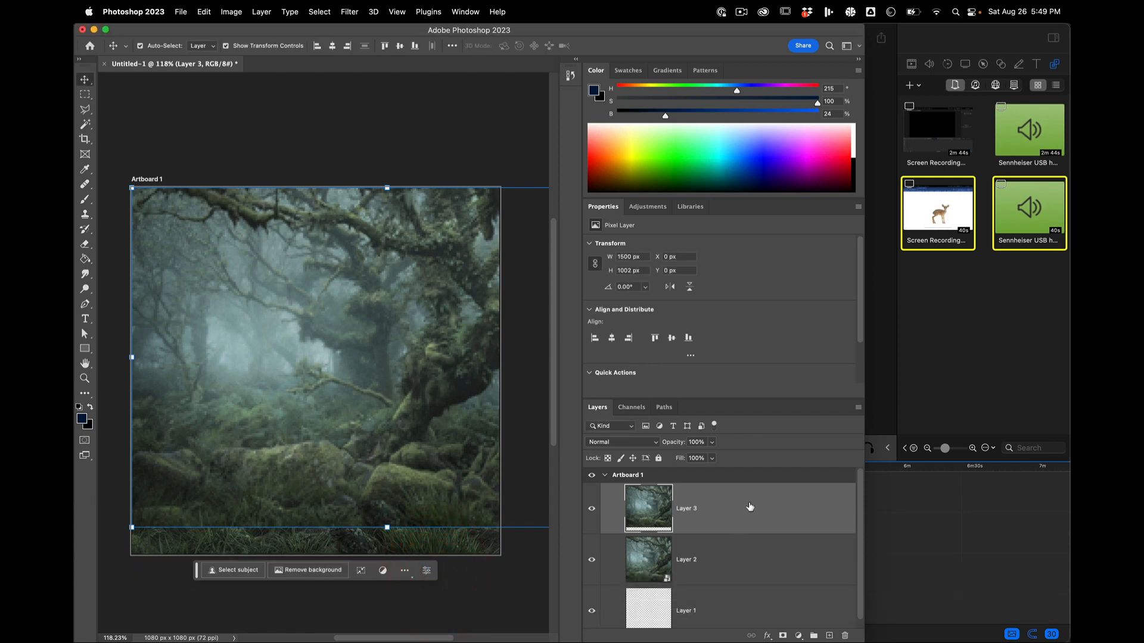
Step: Delete Layer 3 and examine the detail of the forest smart object underneath
left_click(845, 636)
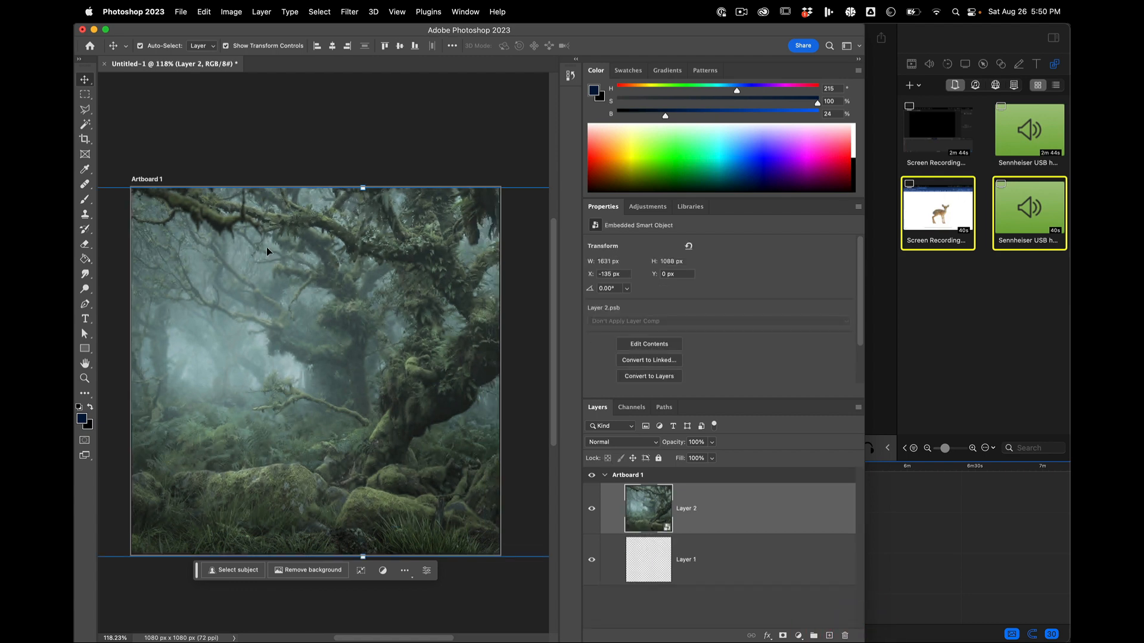
scroll(388, 386, "up", 3)
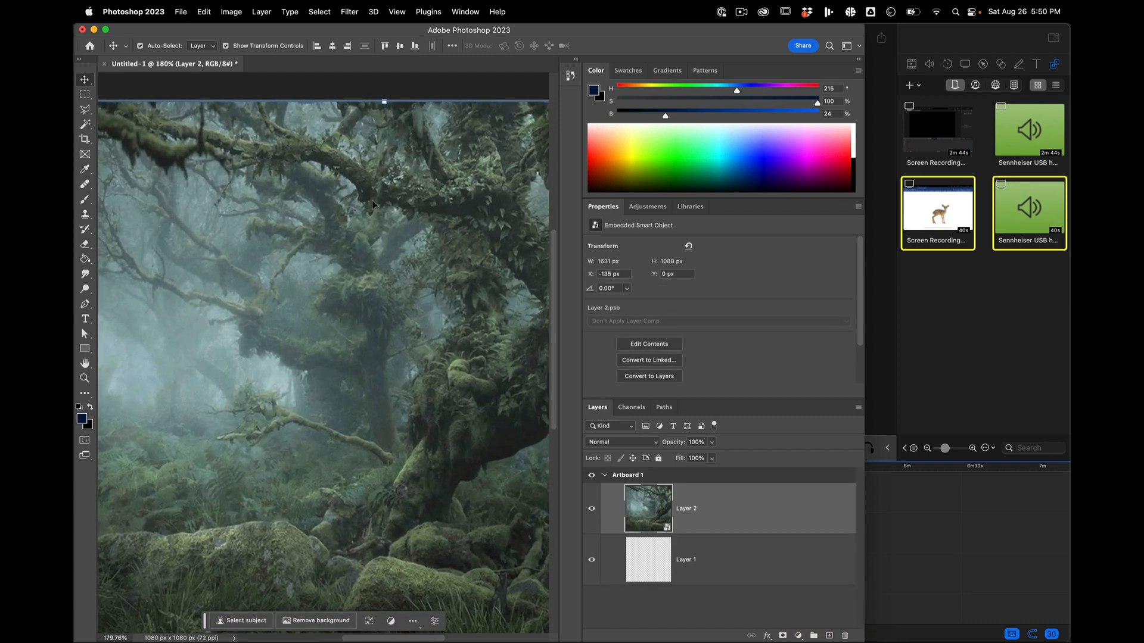
scroll(382, 274, "down", 3)
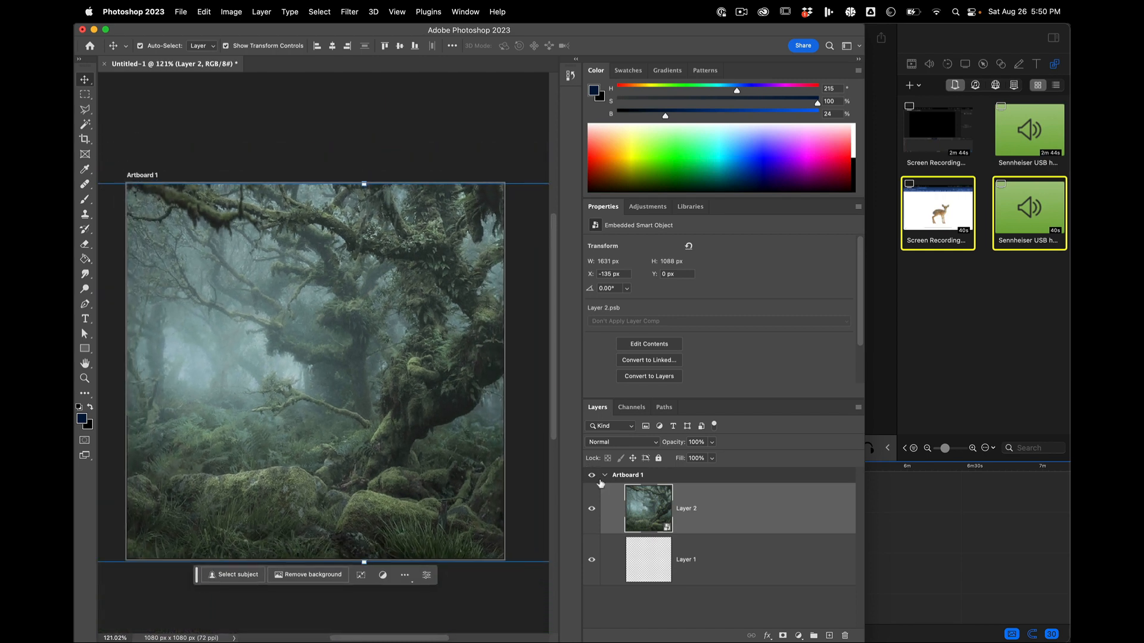
Step: Open the contents of the Layer 2 smart object to view the original image, and return to the Untitled-1 document
double_click(654, 508)
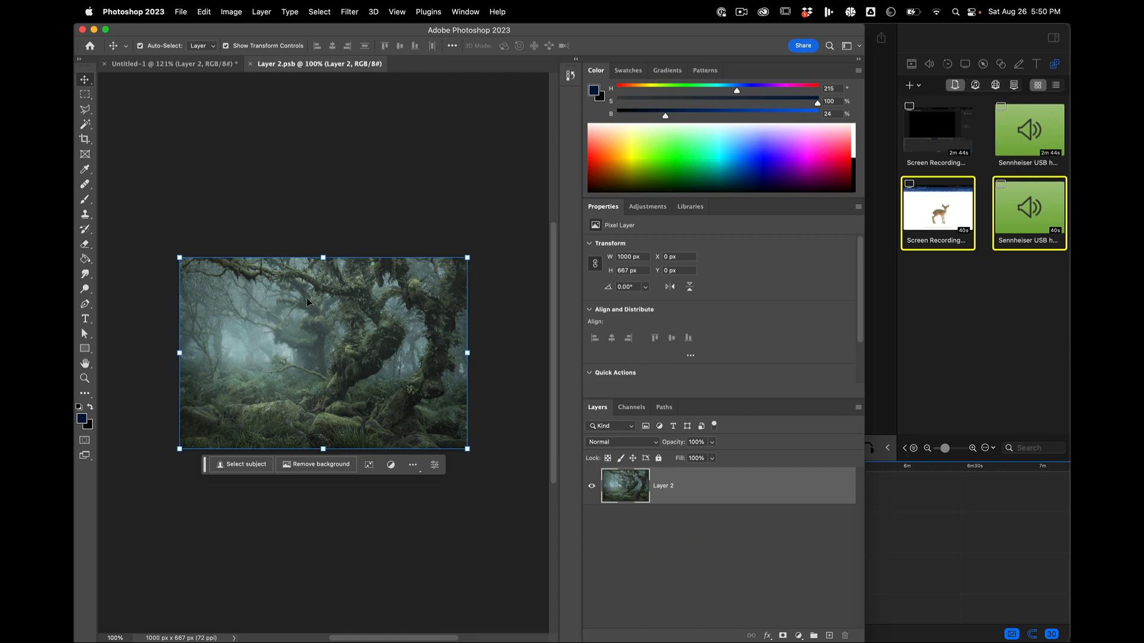
left_click(184, 63)
scroll(372, 416, "down", 2)
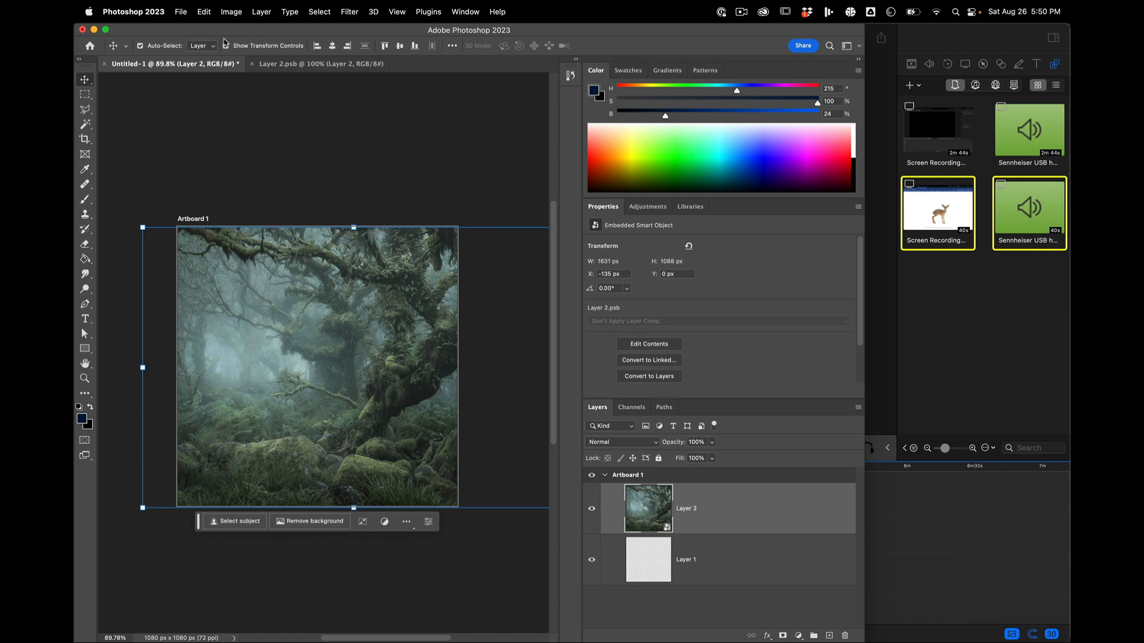
Step: Flip the forest smart object horizontally and shift it sideways to about X -471 px, keeping the artboard filled
left_click(203, 11)
mouse_move(271, 268)
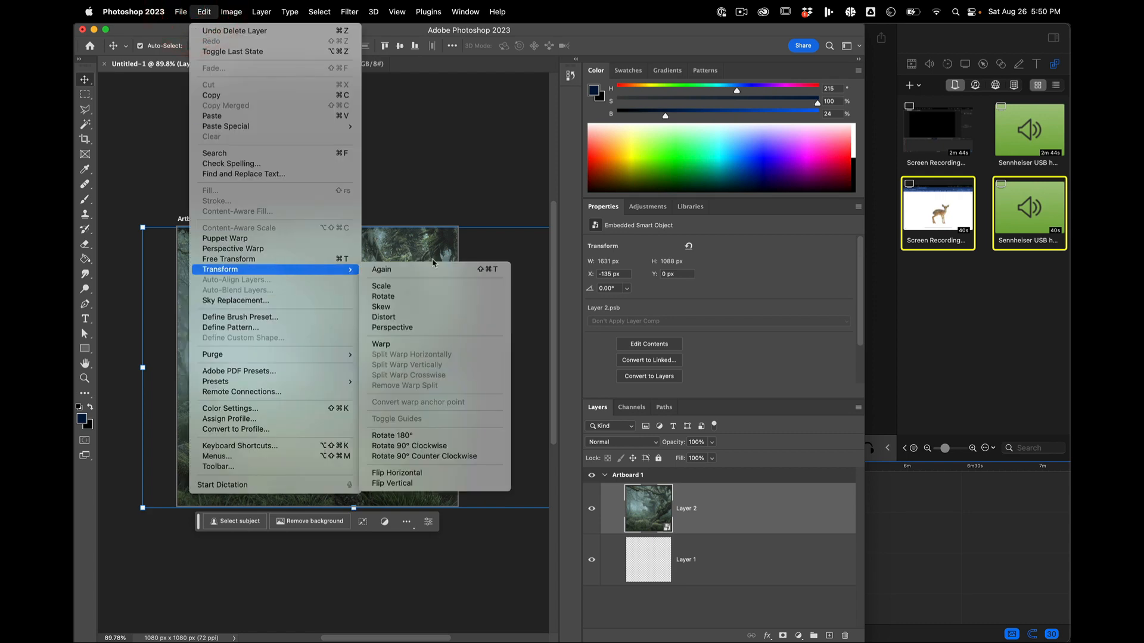
left_click(423, 472)
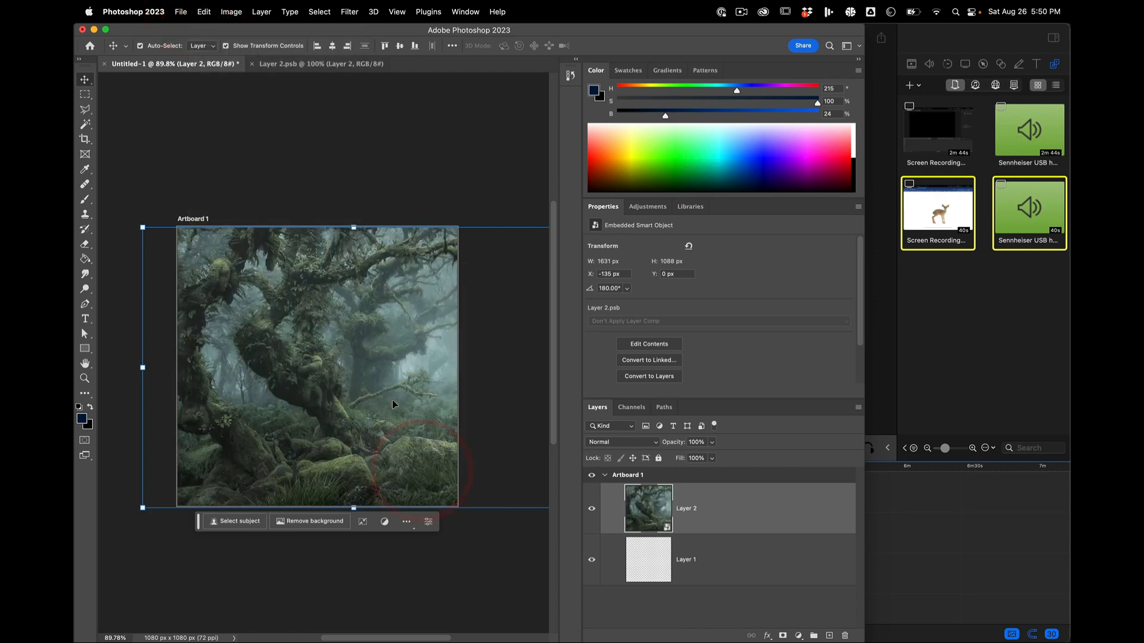
left_click_drag(392, 399, 302, 402)
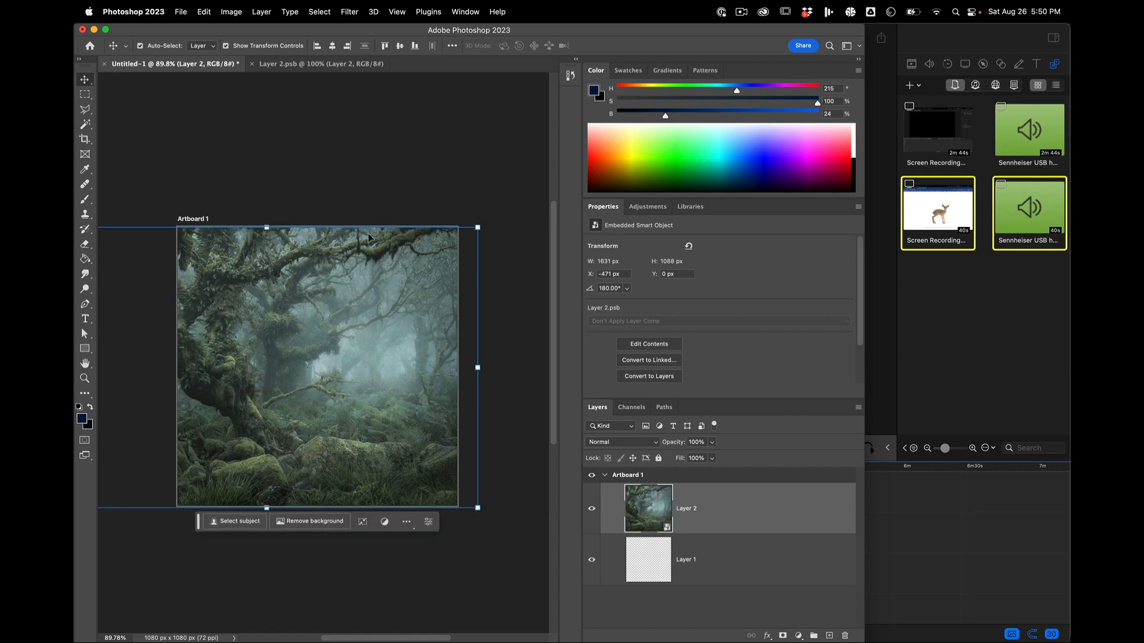
left_click_drag(309, 319, 312, 321)
left_click(655, 606)
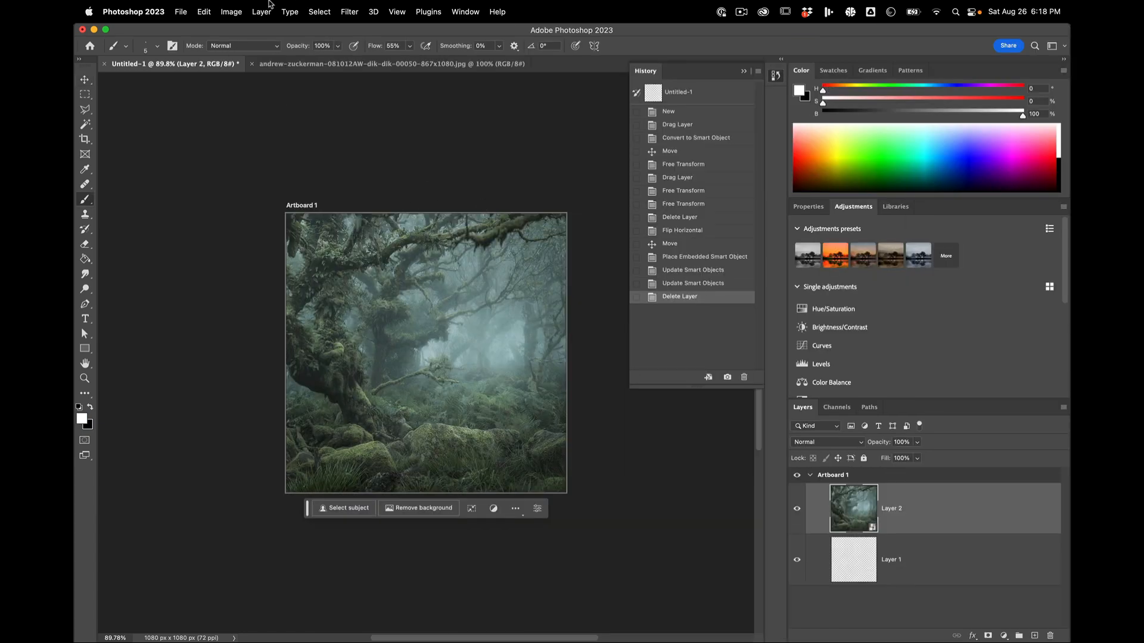
Step: Preview the dik-dik JPEG in the Links folder and open it as a separate document
left_click(173, 3)
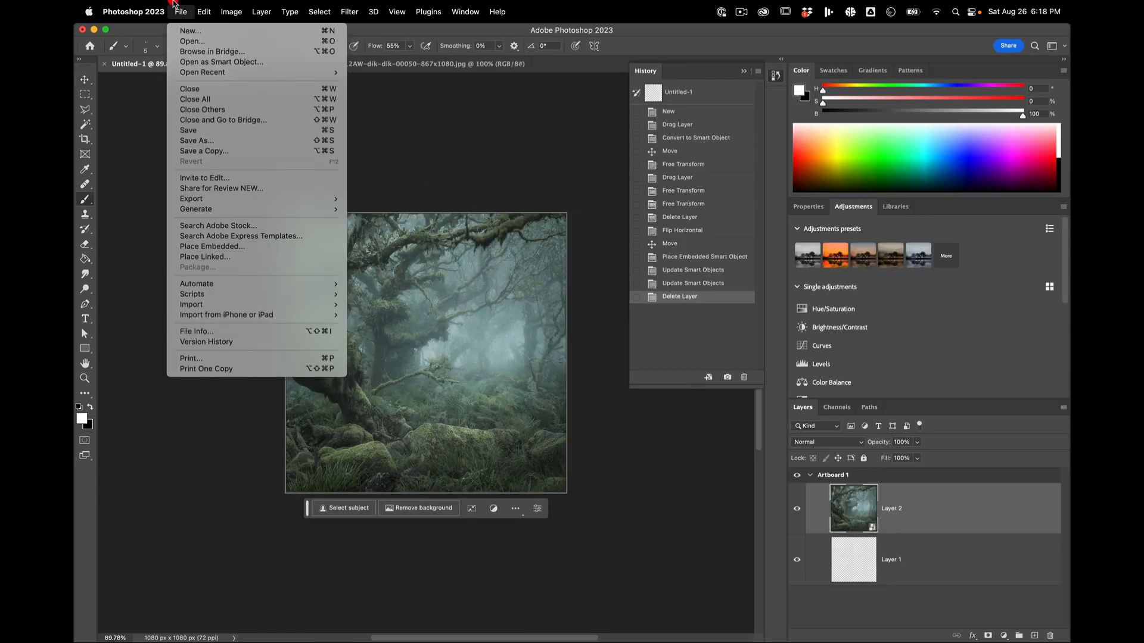
left_click(182, 42)
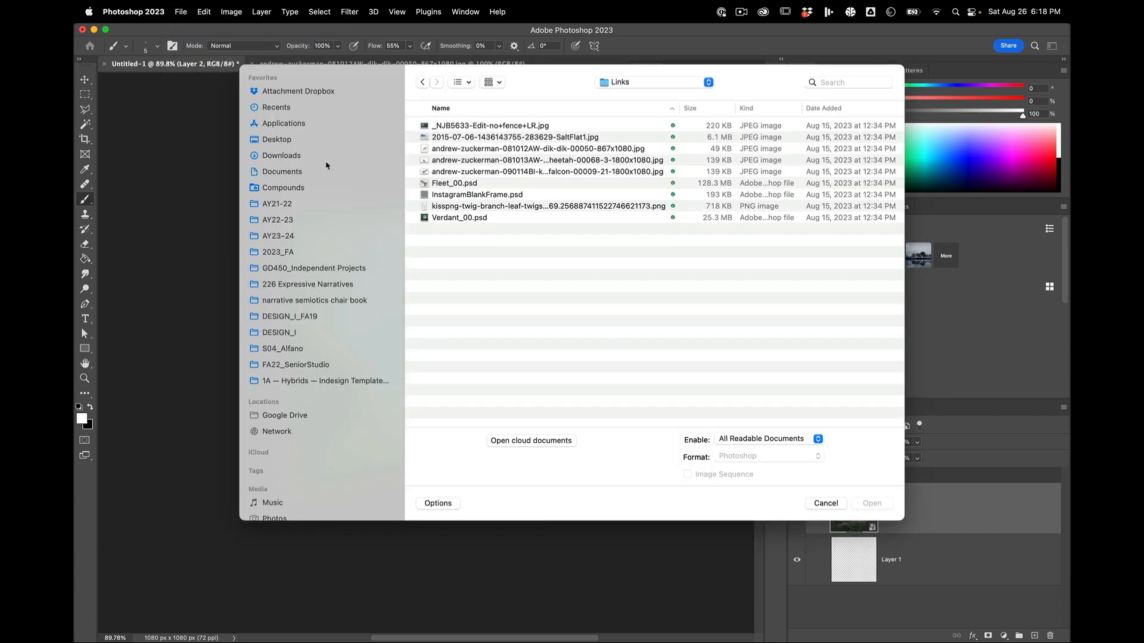
left_click(447, 154)
key("space")
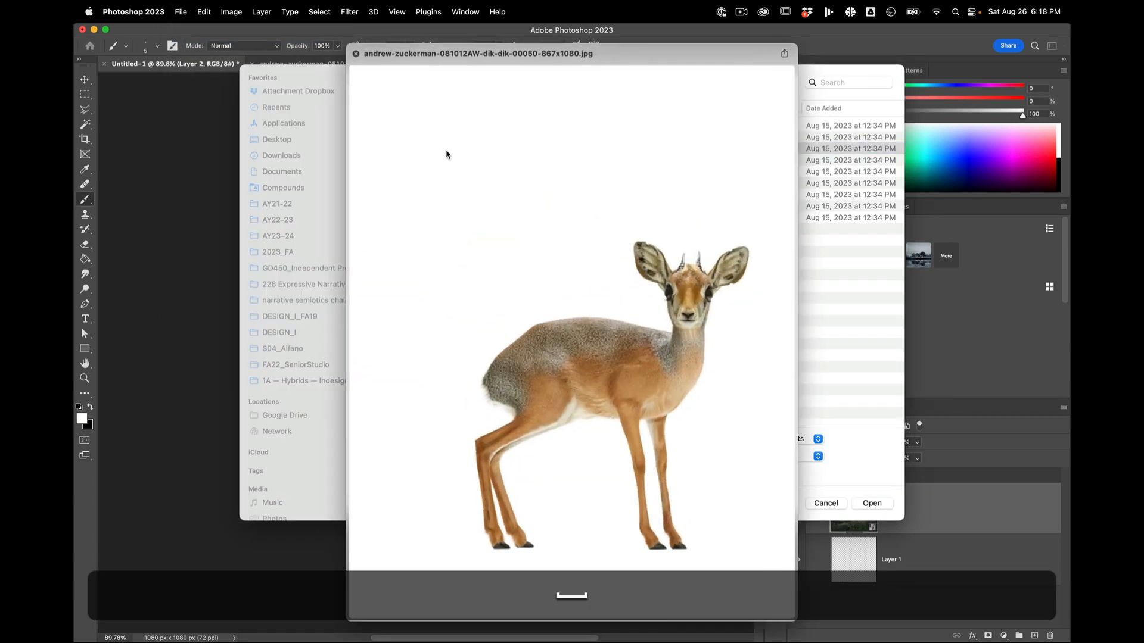
key("space")
left_click(867, 506)
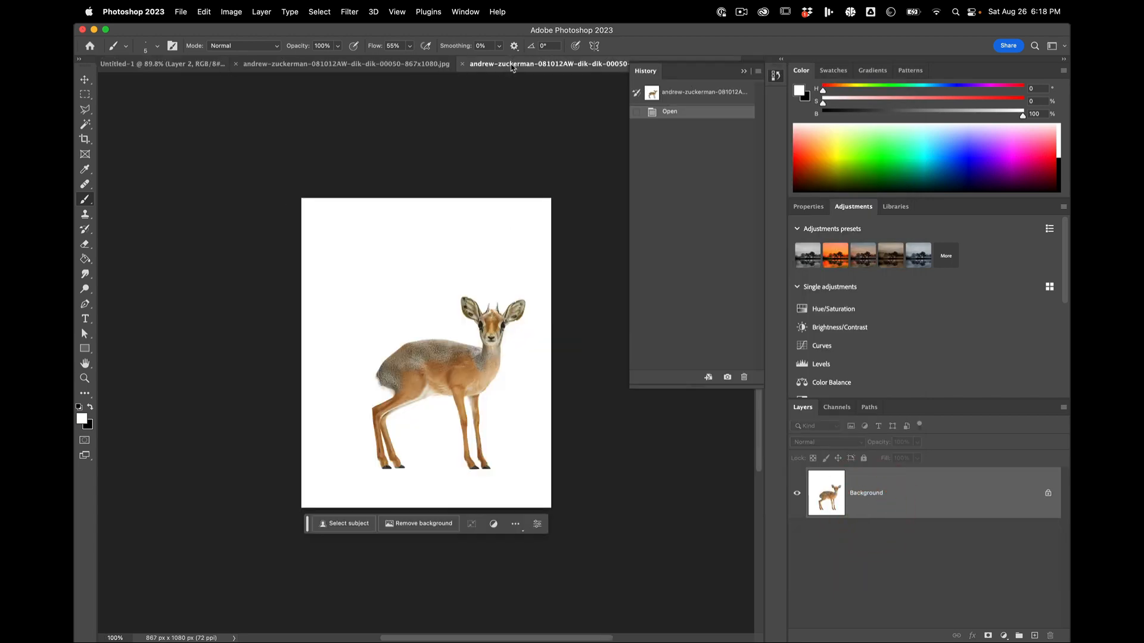
Step: Bring the dik-dik image into the Untitled-1 artboard above the forest and convert its layer to a smart object
left_click_drag(511, 67, 511, 361)
left_click_drag(914, 503, 421, 307)
right_click(892, 513)
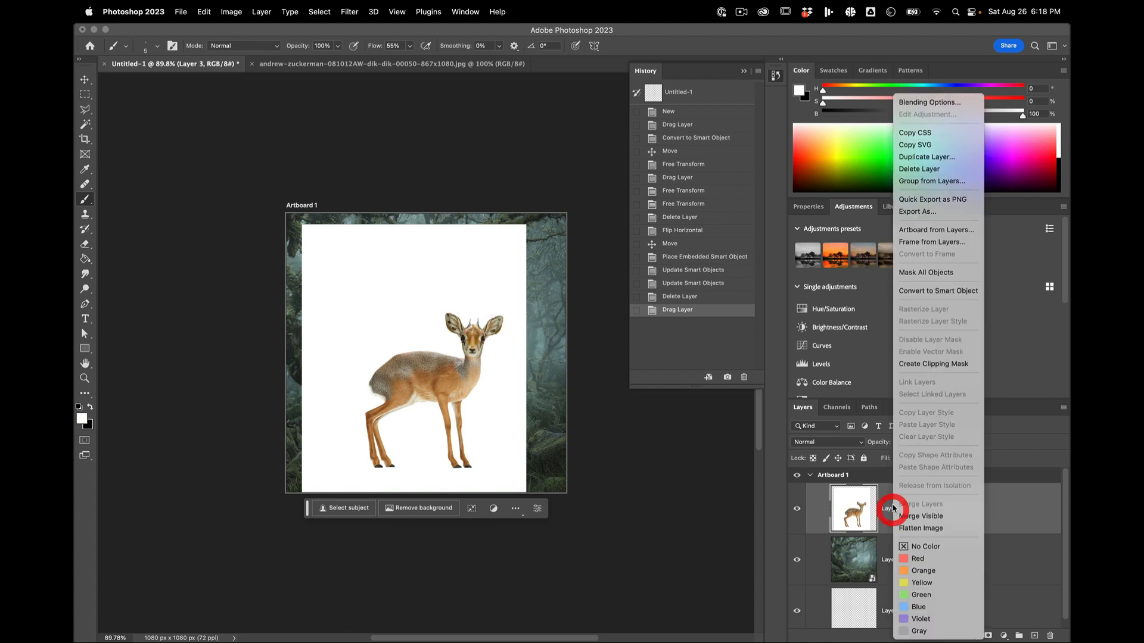
left_click(909, 294)
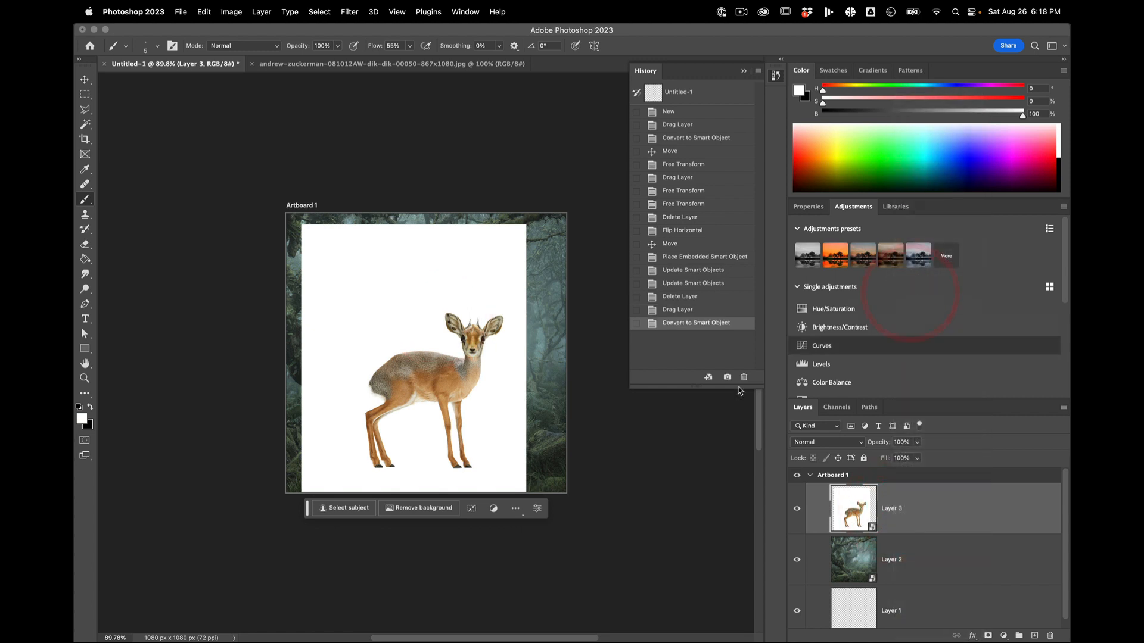
Step: Move the dik-dik smart object to the centre of the artboard, aligned with its top and bottom edges
key("v")
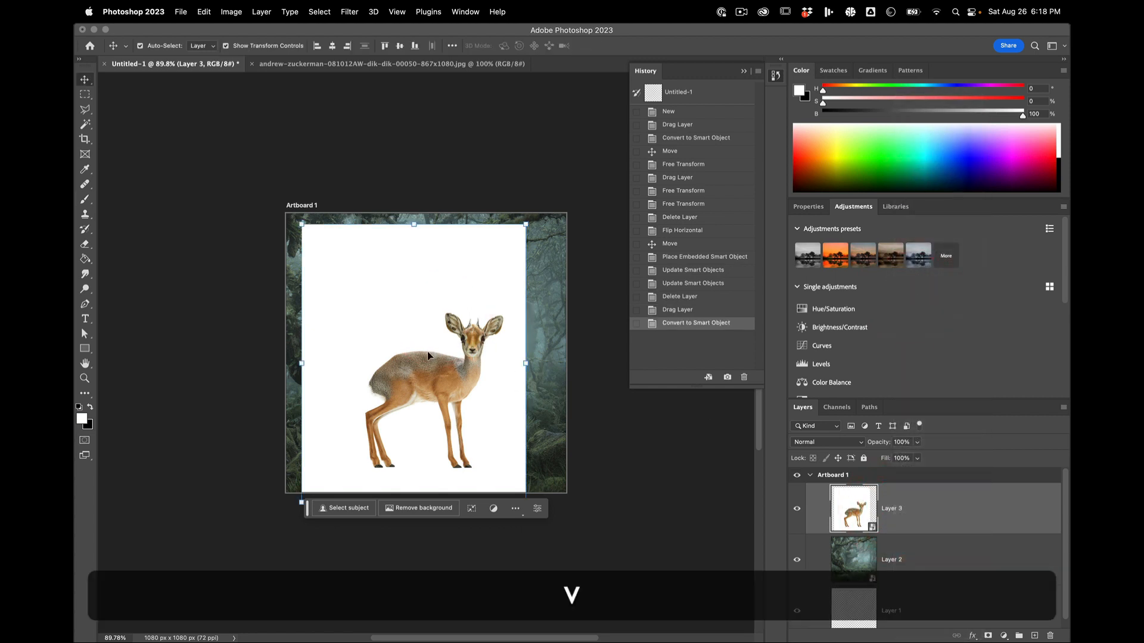
mouse_move(423, 356)
left_mouse_down()
mouse_move(431, 397)
mouse_move(444, 270)
mouse_move(427, 340)
left_mouse_up()
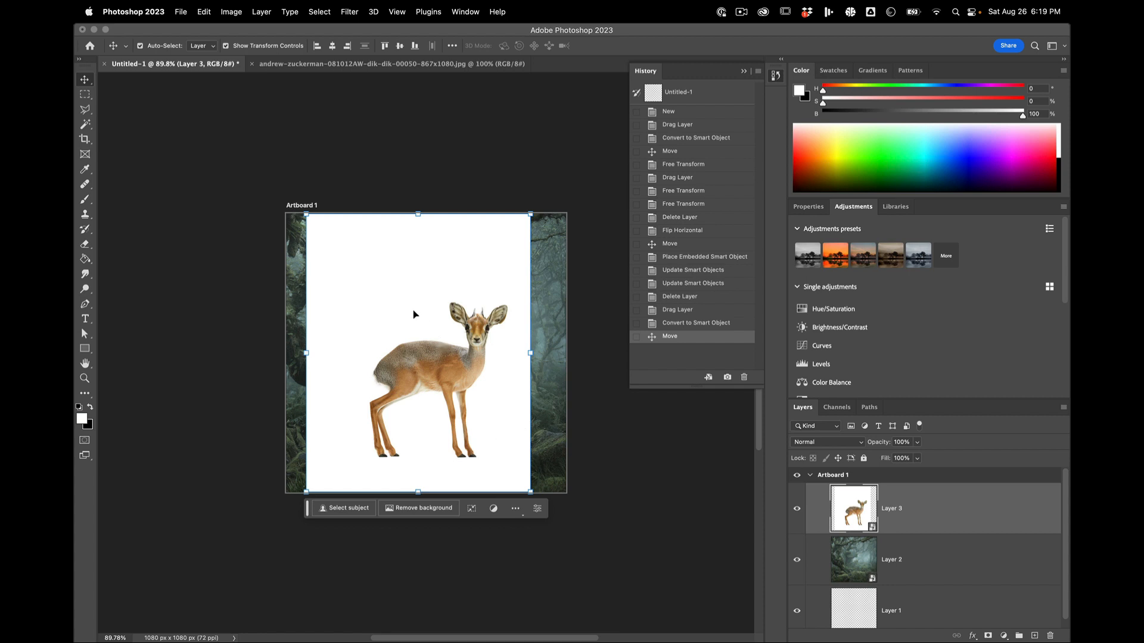
mouse_move(414, 314)
left_mouse_down()
mouse_move(434, 312)
mouse_move(422, 314)
left_mouse_up()
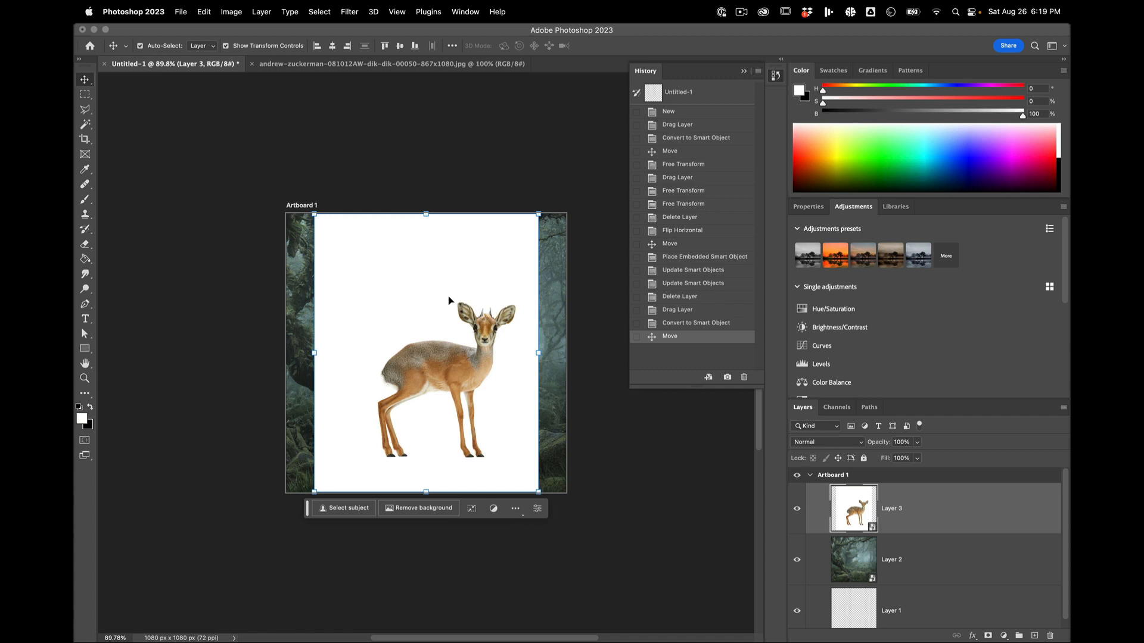
Step: Open the contents of the dik-dik smart object and add a layer mask to its Layer 3
scroll(448, 296, "up", 5)
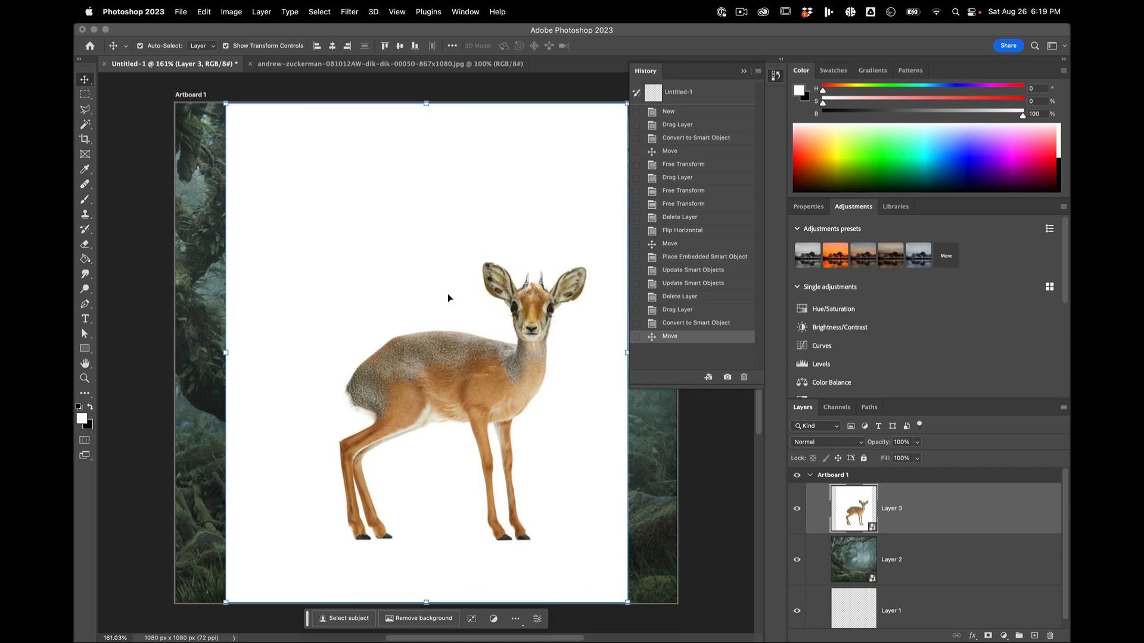
scroll(449, 297, "down", 1)
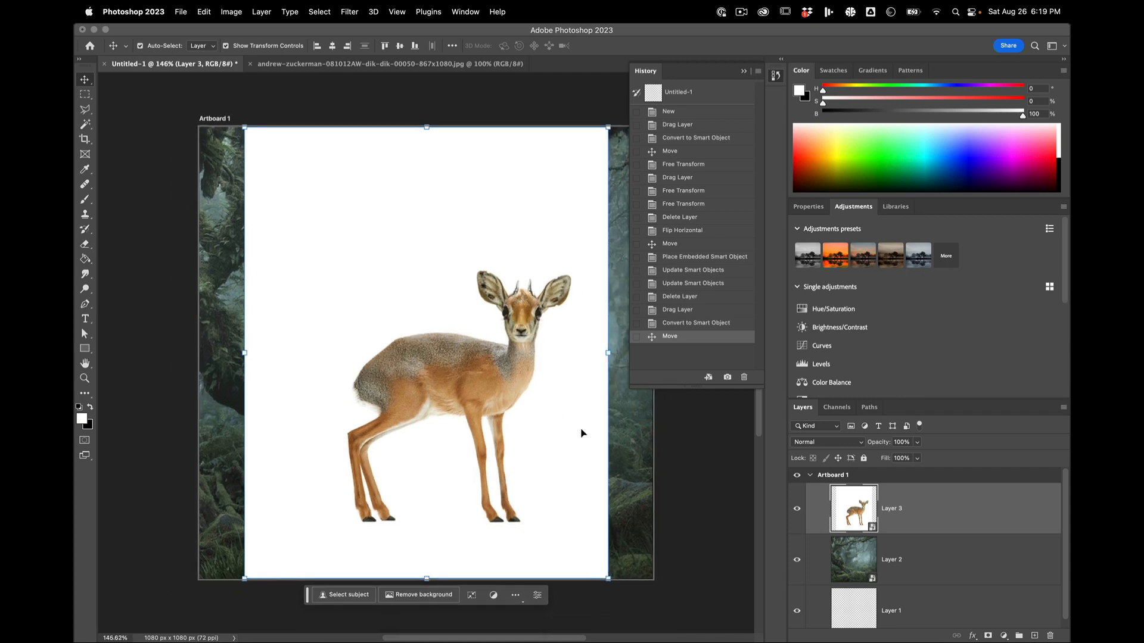
double_click(856, 513)
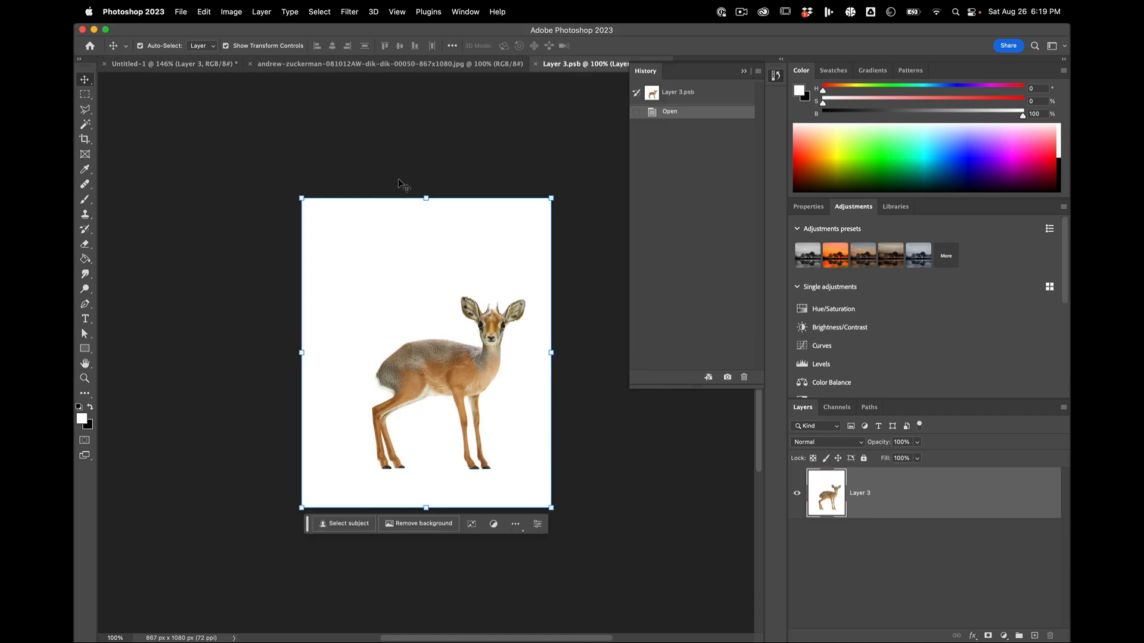
left_click(859, 590)
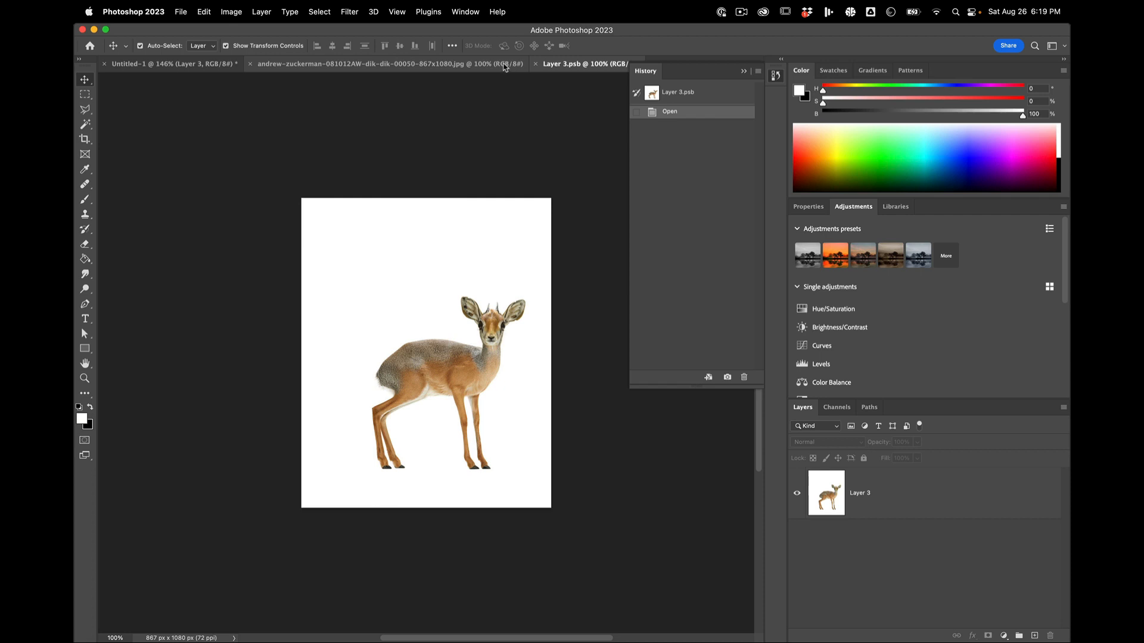
left_click(832, 507)
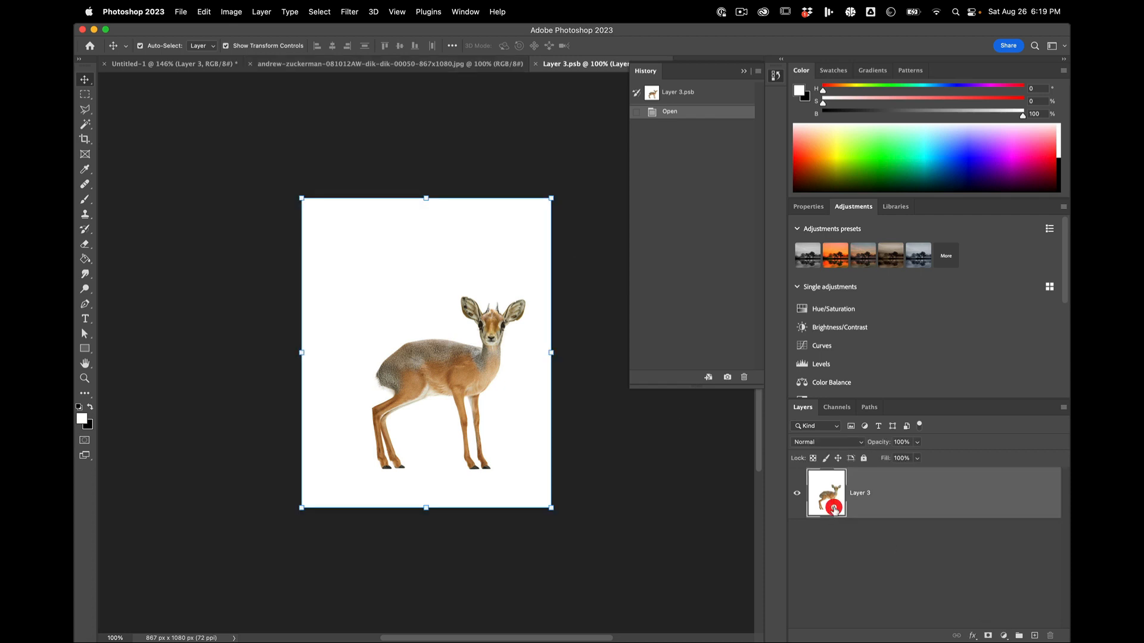
left_click(987, 636)
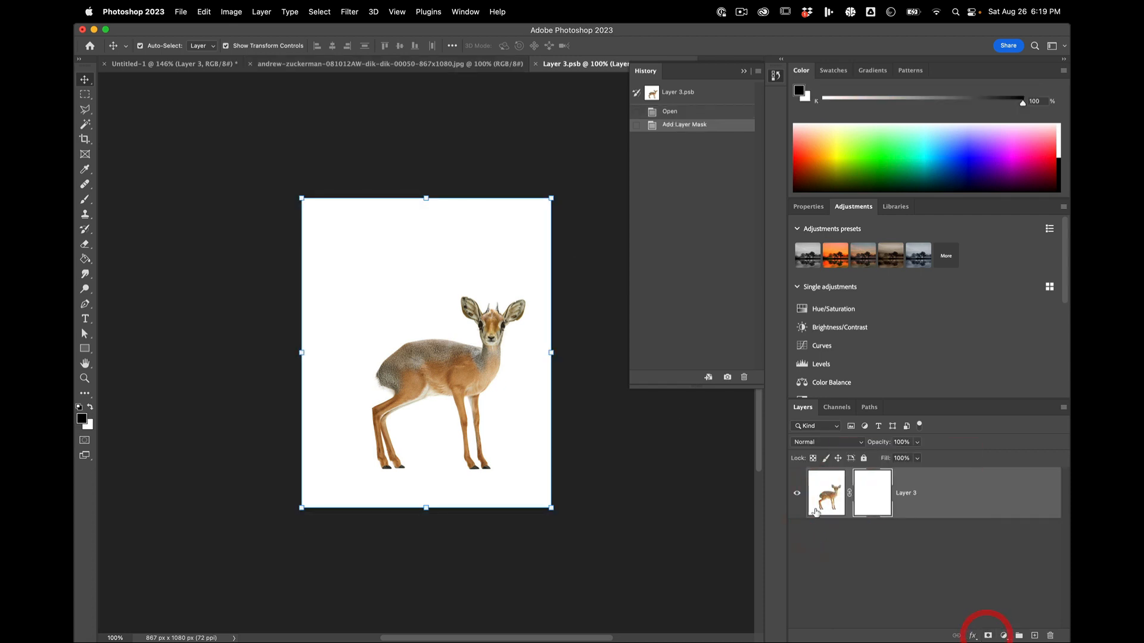
Step: Invert the Layer 3 mask to black to hide the whole image, and invert it back to white
scroll(491, 411, "up", 5)
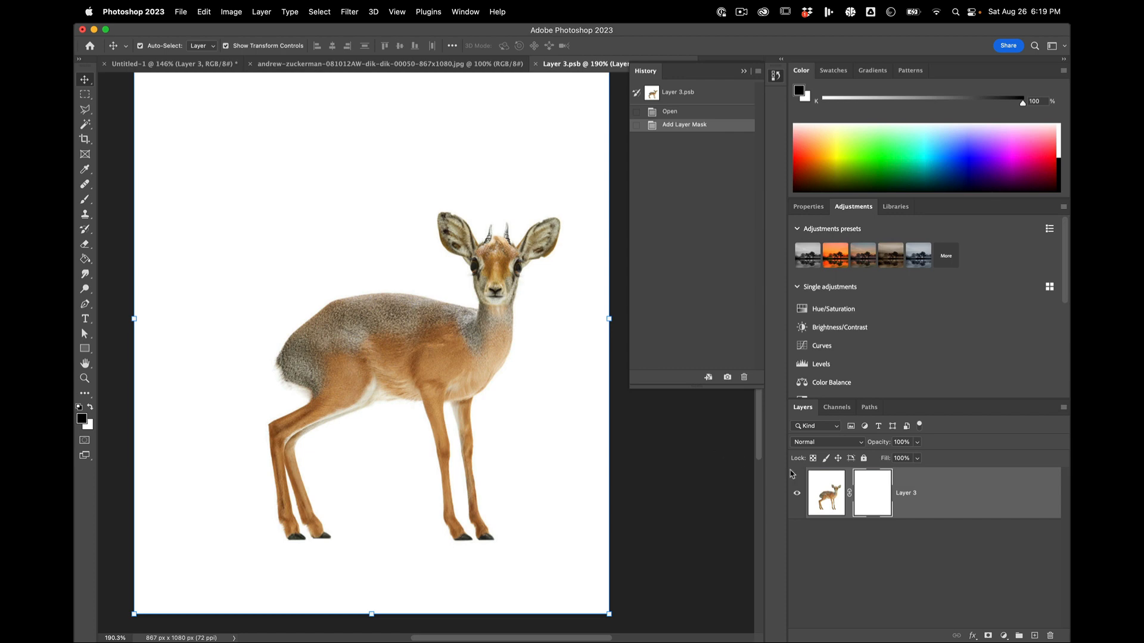
left_click(871, 490)
key("super+i")
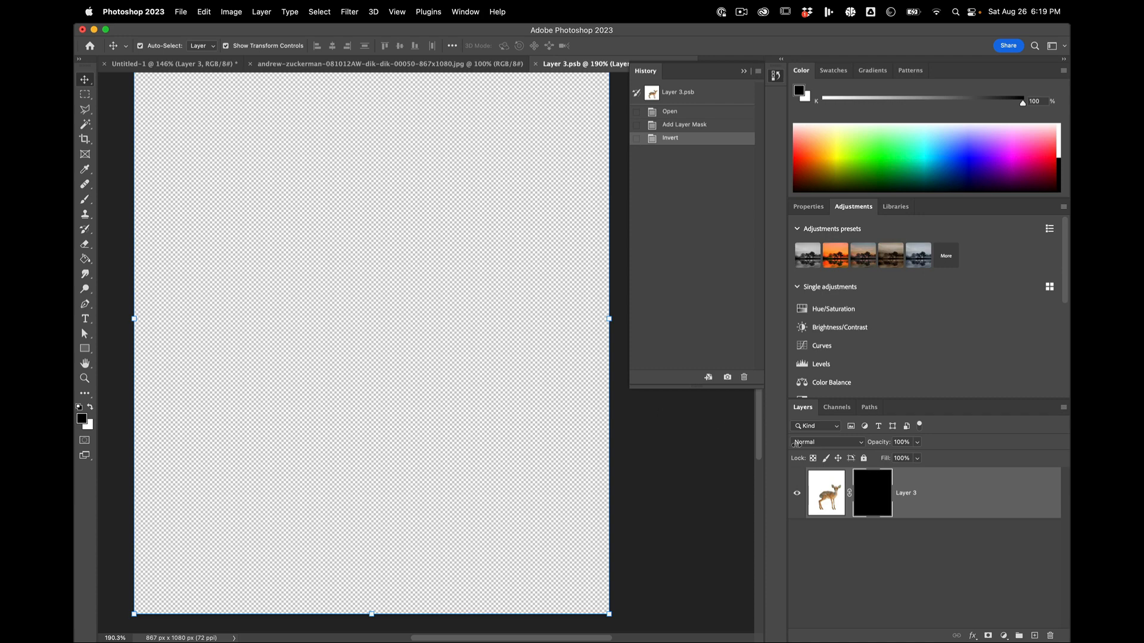
left_click(880, 500)
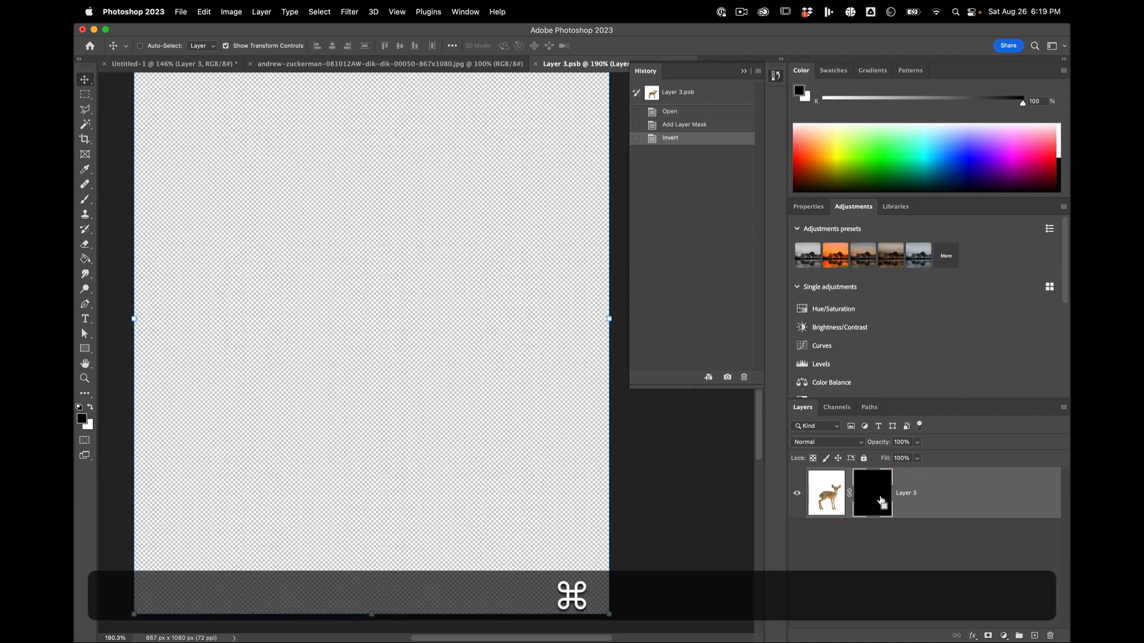
key("super+i")
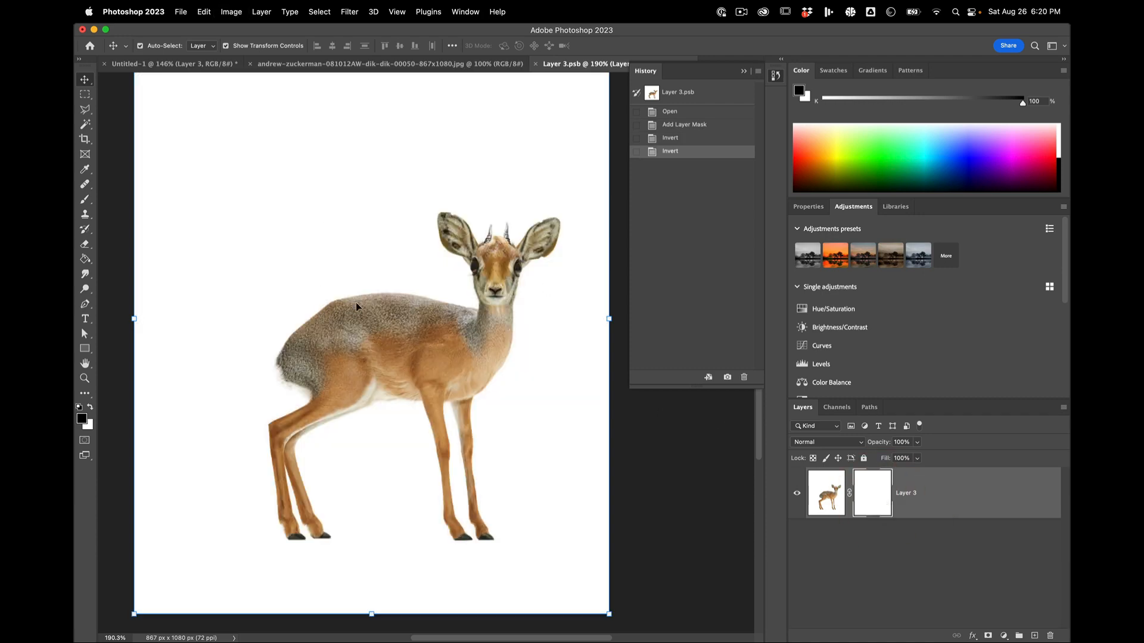
Step: Paint black with the Brush tool on the Layer 3 mask along the upper edge of the dik-dik's back
scroll(453, 334, "up", 10)
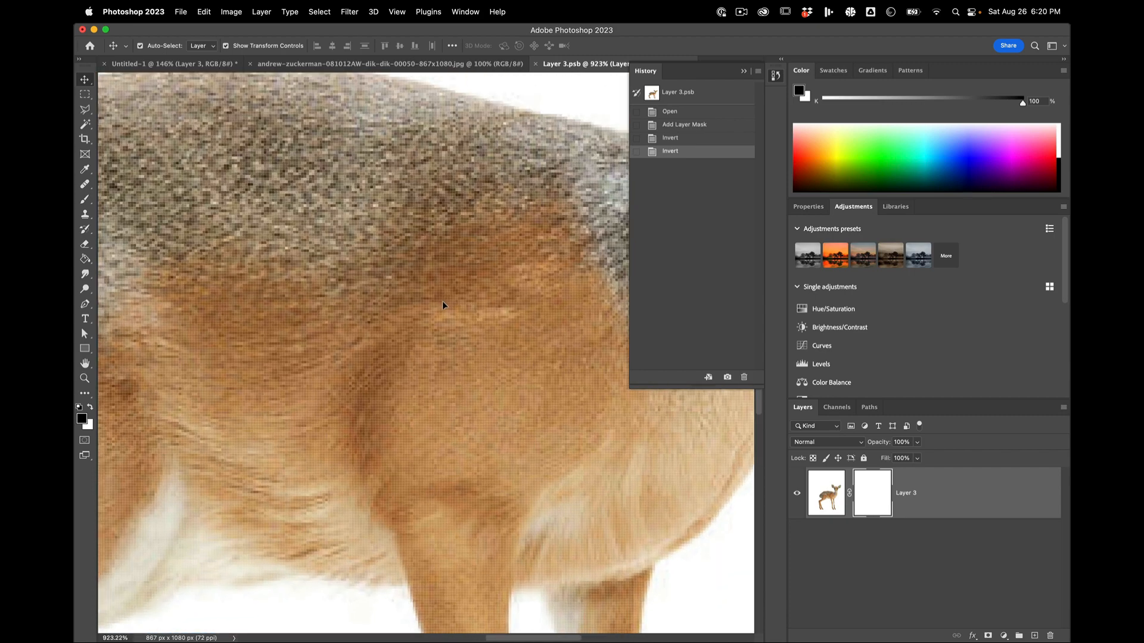
key("space")
left_click_drag(417, 185, 533, 419)
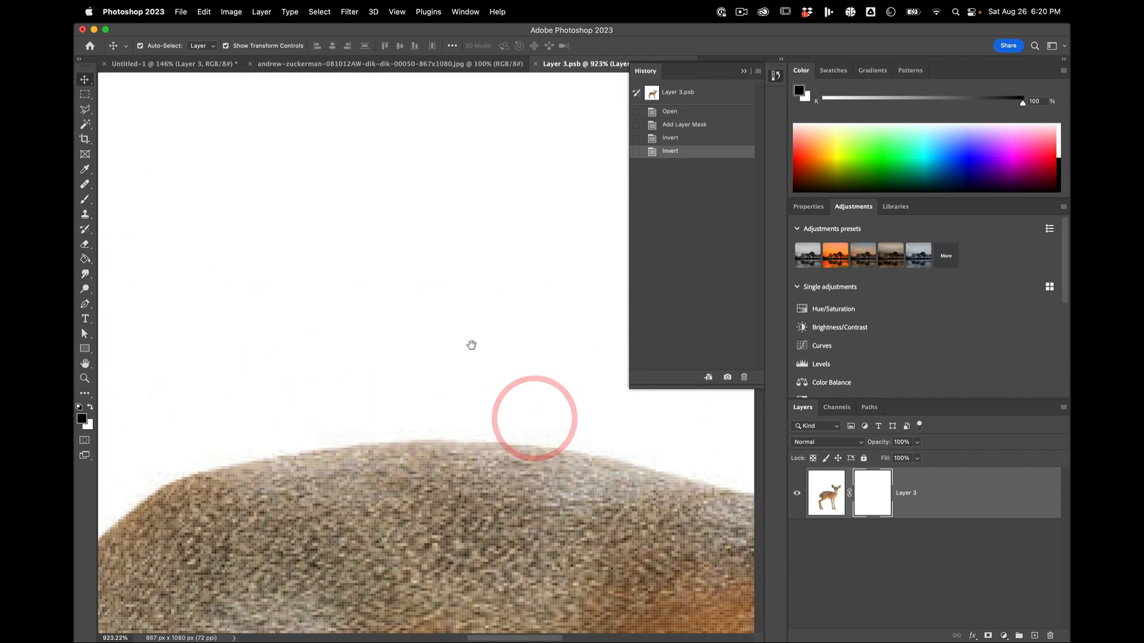
scroll(472, 345, "up", 2)
left_click(830, 498)
left_click(868, 498)
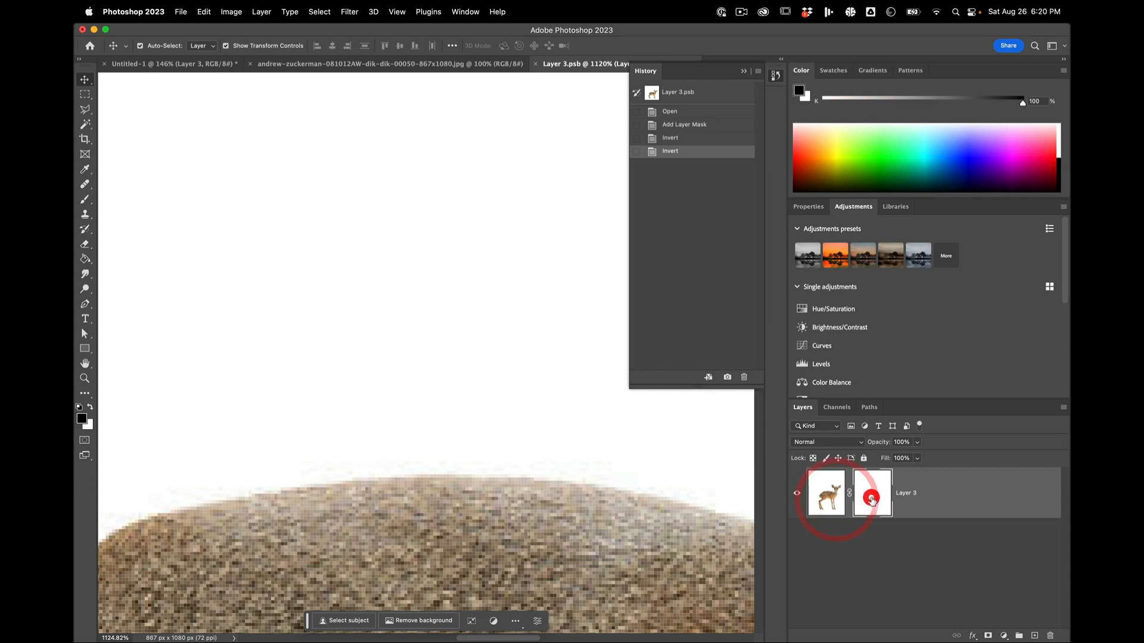
key("space")
left_click_drag(485, 434, 494, 275)
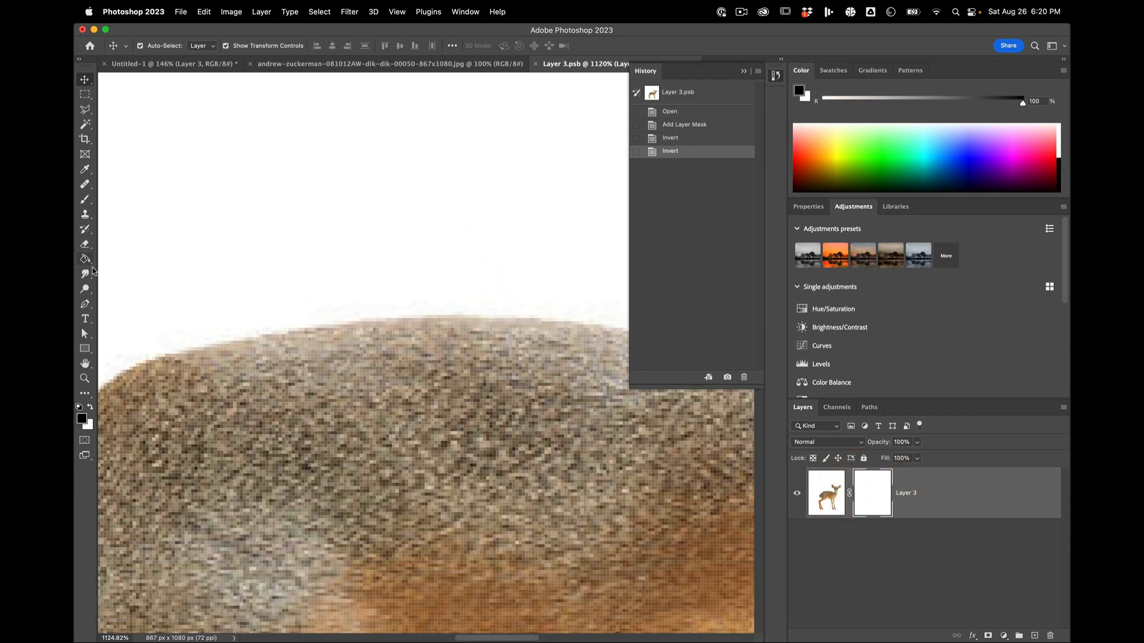
left_click(86, 199)
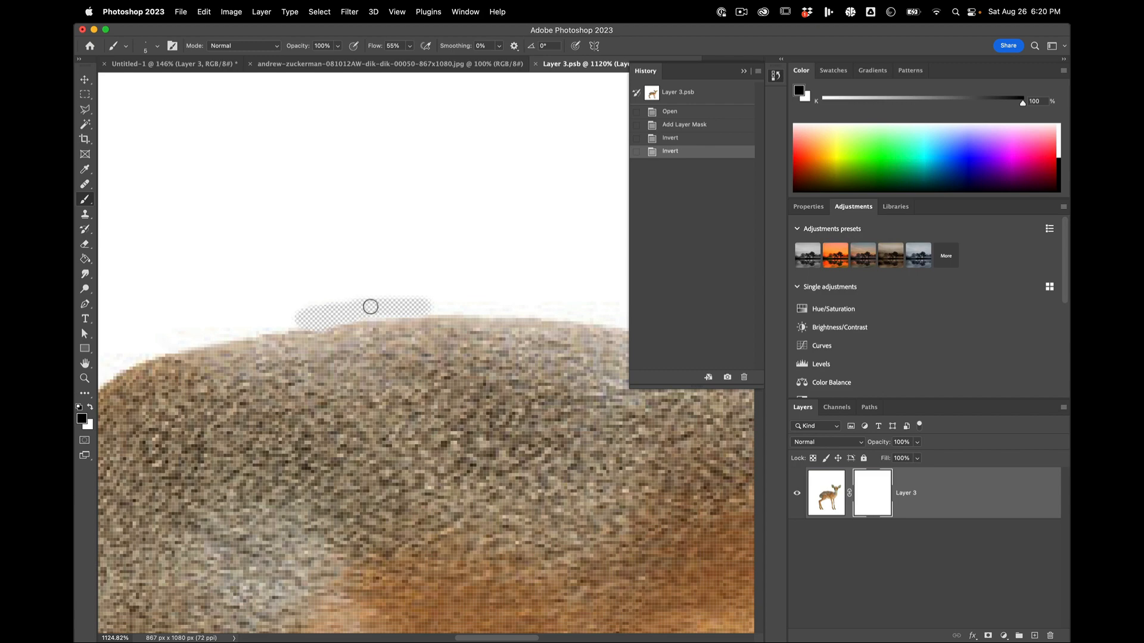
left_click(384, 308, "alt")
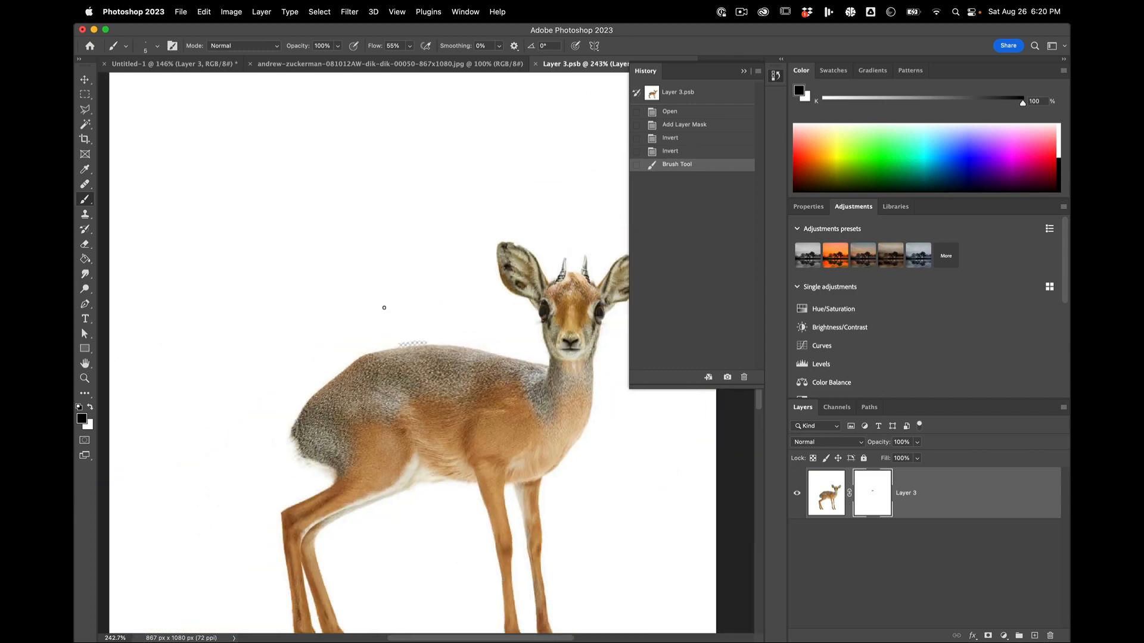
scroll(385, 308, "up", 10)
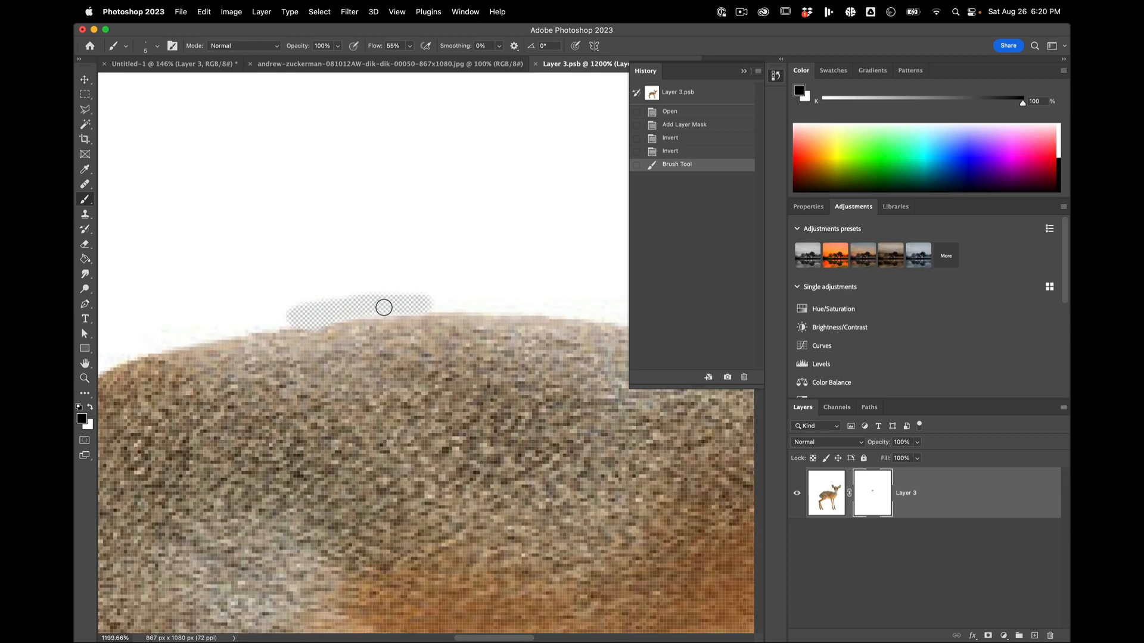
scroll(384, 307, "up", 3)
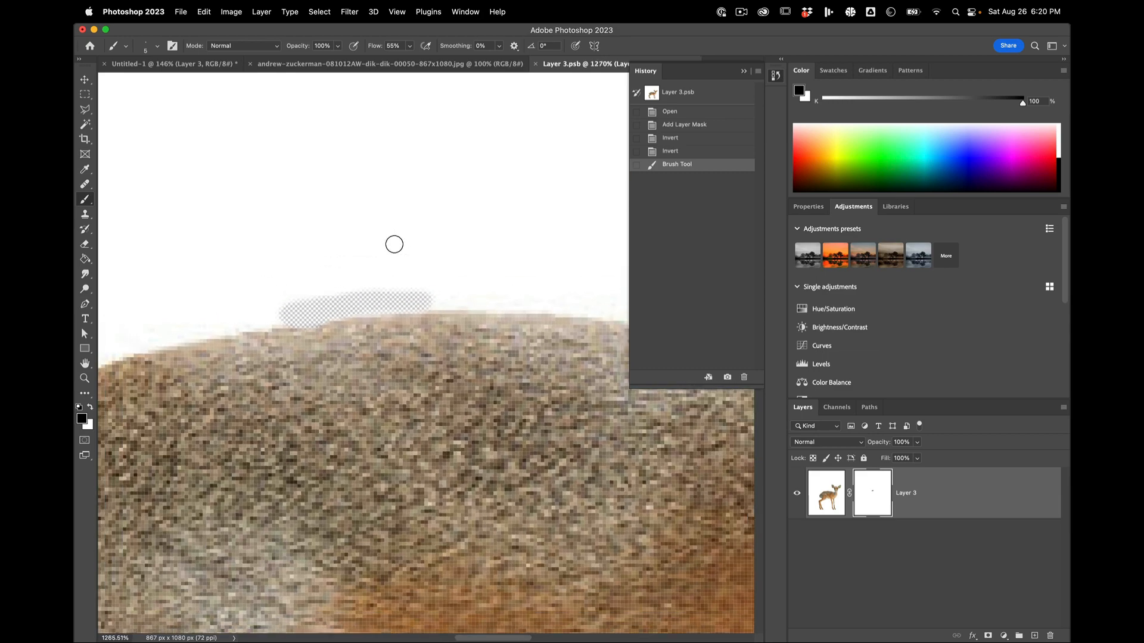
scroll(355, 208, "down", 7)
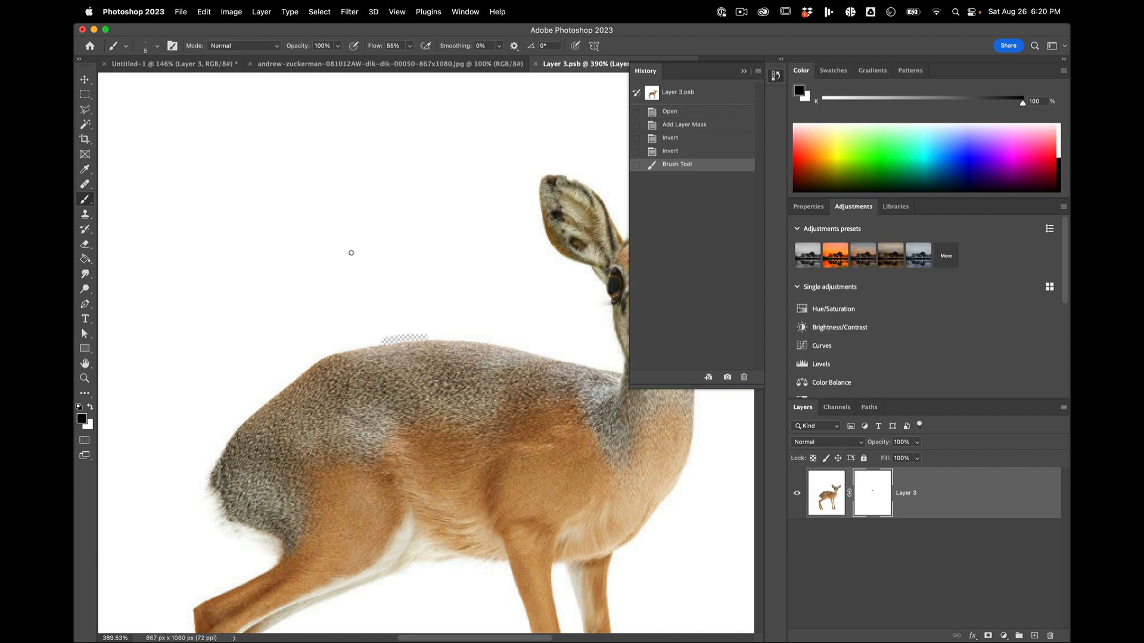
Step: Set the brush size to 40 and mask out a larger patch of white background above the dik-dik's back
key("ctrl+alt")
mouse_move(346, 244)
left_mouse_down()
mouse_move(526, 237)
mouse_move(331, 244)
mouse_move(491, 247)
mouse_move(455, 249)
mouse_move(475, 235)
mouse_move(459, 102)
mouse_move(452, 224)
mouse_move(391, 327)
mouse_move(305, 292)
mouse_move(352, 273)
mouse_move(300, 265)
left_mouse_up()
scroll(421, 276, "up", 5)
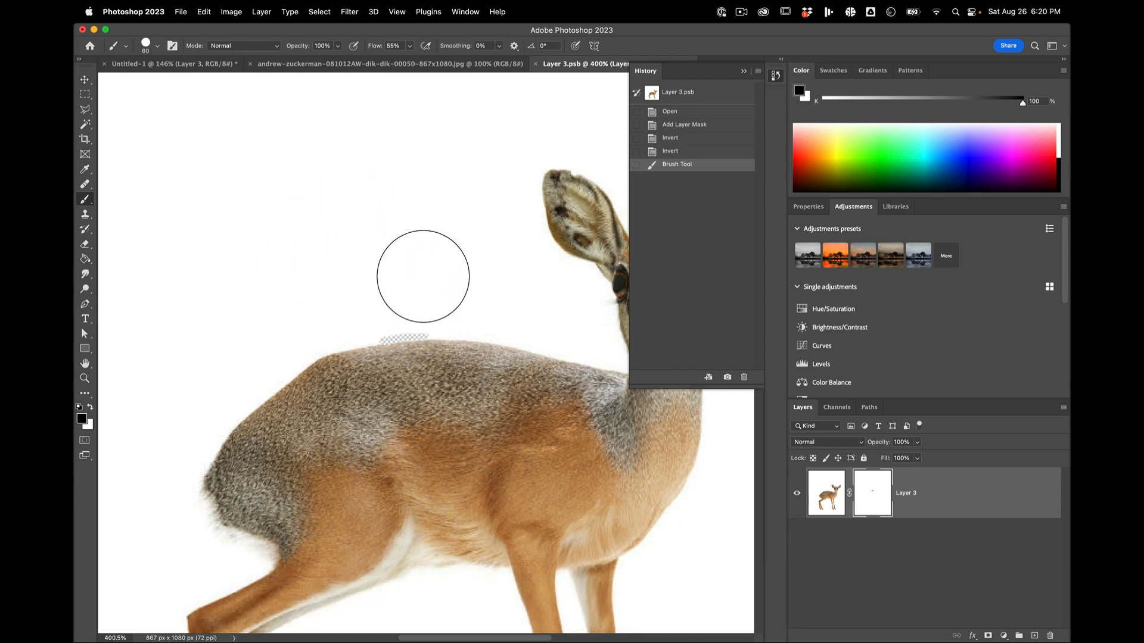
key("bracketleft")
key("bracketleft")
key("bracketleft")
key("bracketleft")
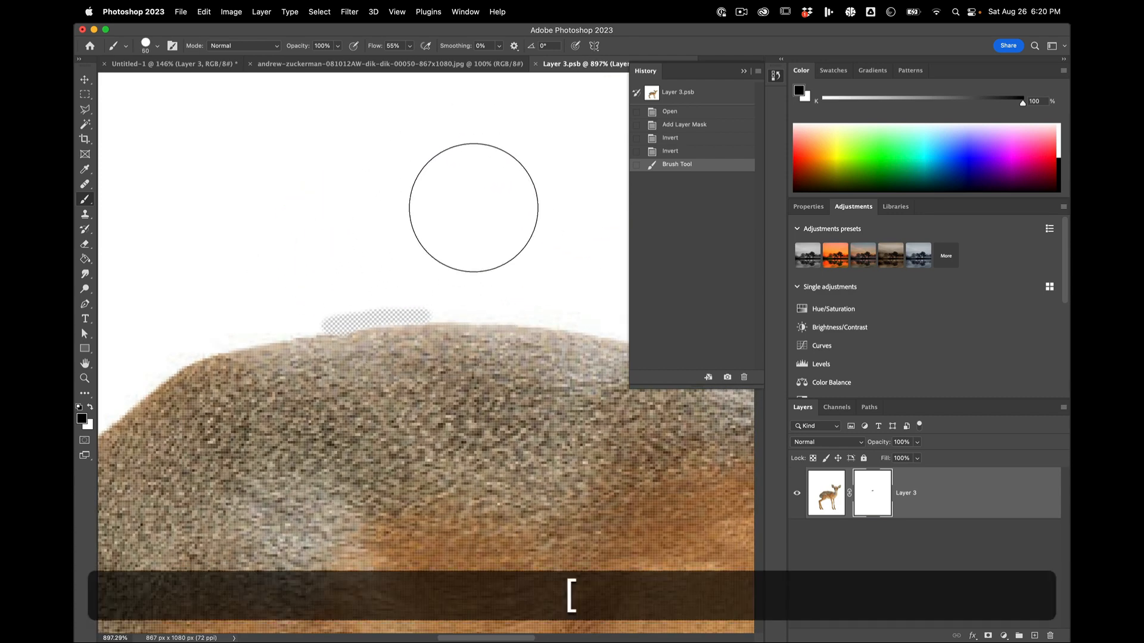
key("bracketright")
key("bracketright")
key("bracketright")
key("bracketright")
key("bracketleft")
key("bracketleft")
key("bracketleft")
key("bracketleft")
mouse_move(460, 220)
left_mouse_down()
mouse_move(311, 260)
mouse_move(457, 264)
mouse_move(298, 281)
left_mouse_up()
scroll(484, 210, "down", 6)
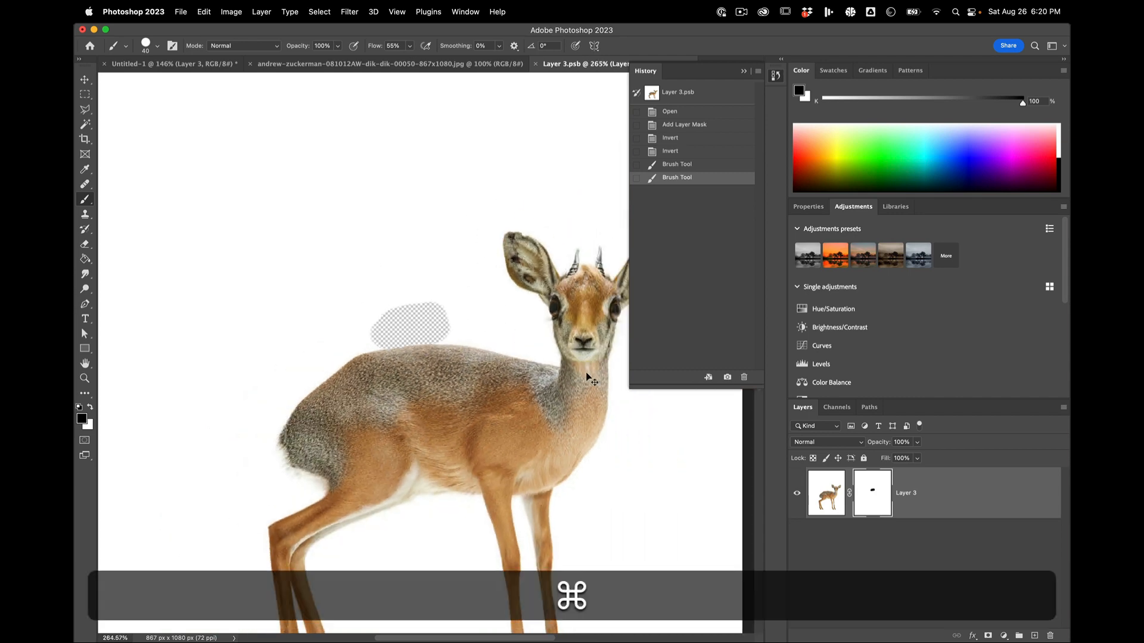
Step: Select the whole canvas and paint white on the Layer 3 mask to restore the hidden patch above the back
key("super+a")
scroll(455, 322, "up", 4)
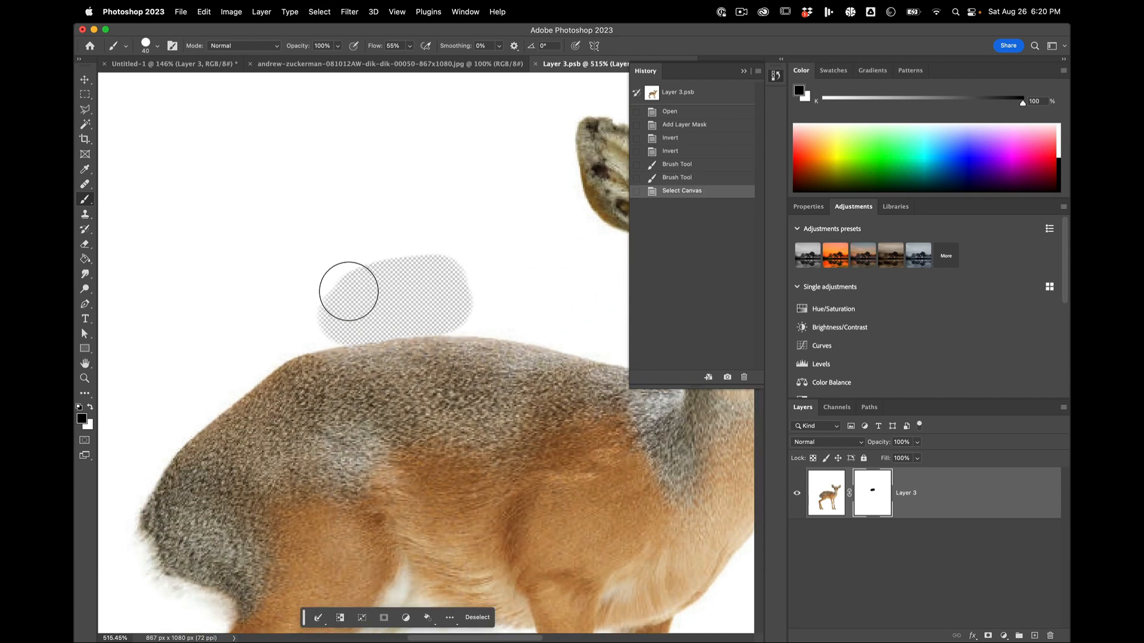
key("x")
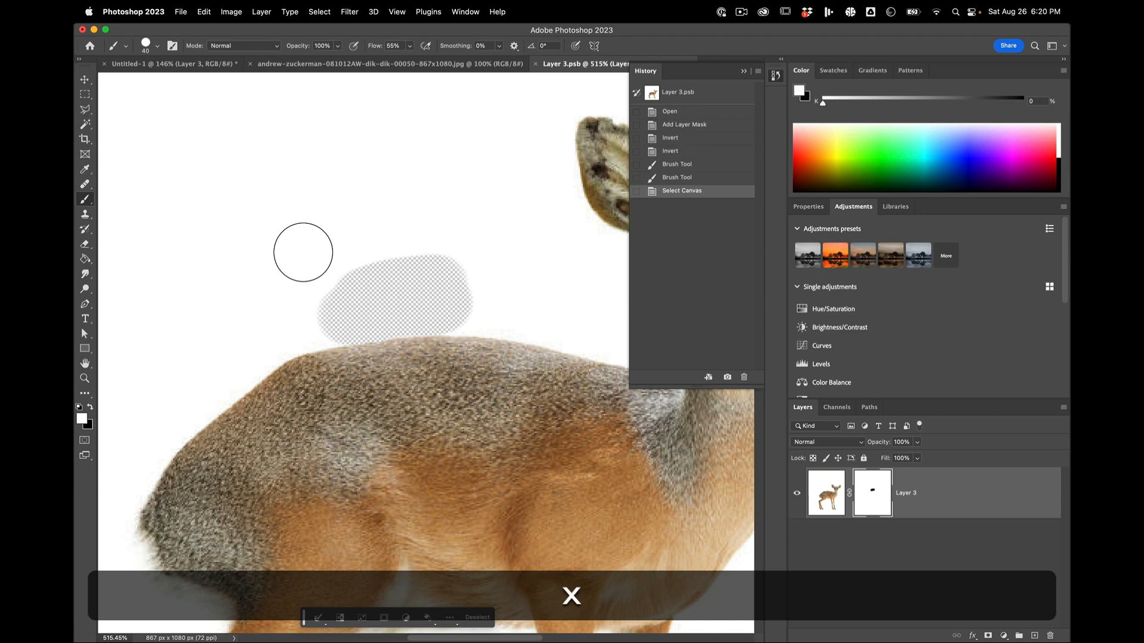
key("x")
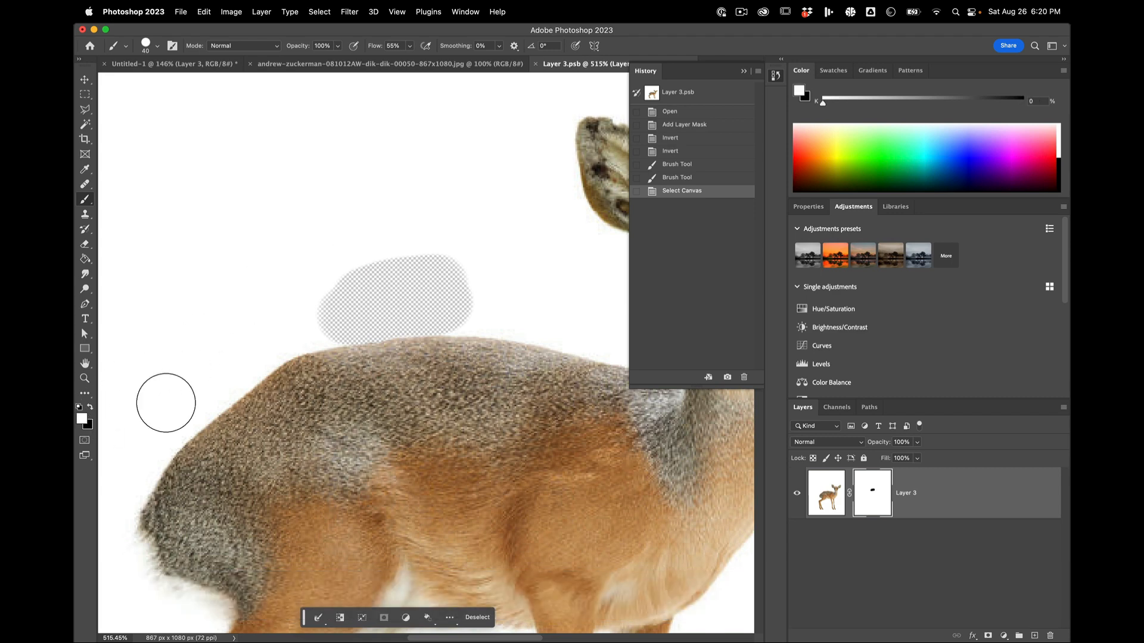
mouse_move(343, 296)
left_mouse_down()
mouse_move(499, 265)
mouse_move(385, 322)
mouse_move(389, 339)
mouse_move(489, 339)
left_mouse_up()
Step: Switch to the Magnetic Lasso Tool and target the Layer 3 image instead of its mask
left_click(85, 109)
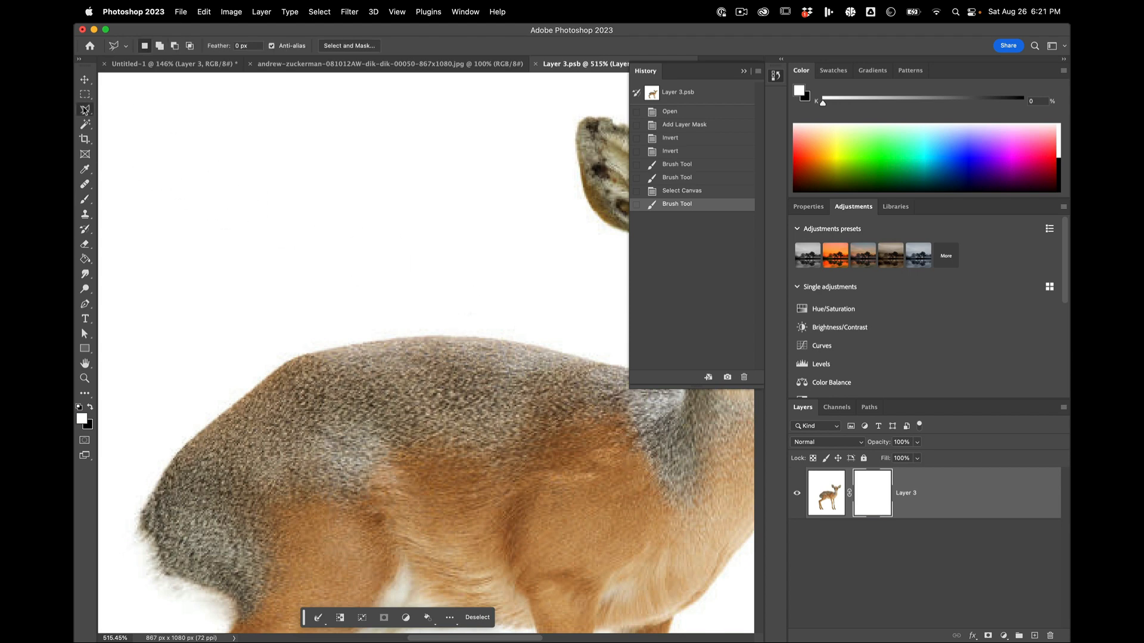
right_click(86, 109)
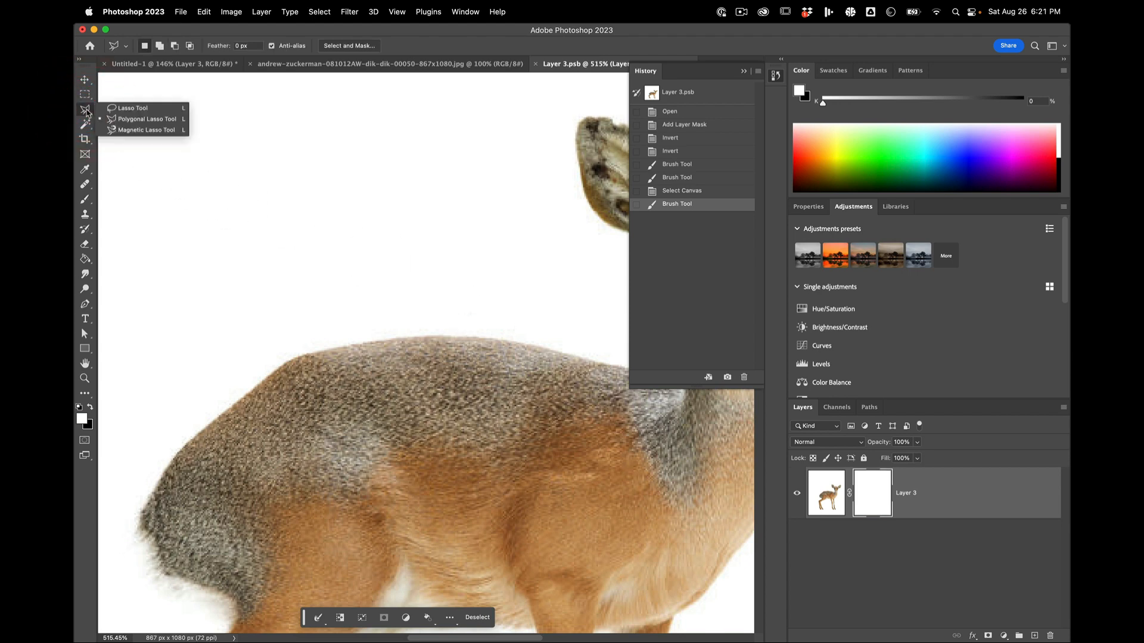
left_click(132, 130)
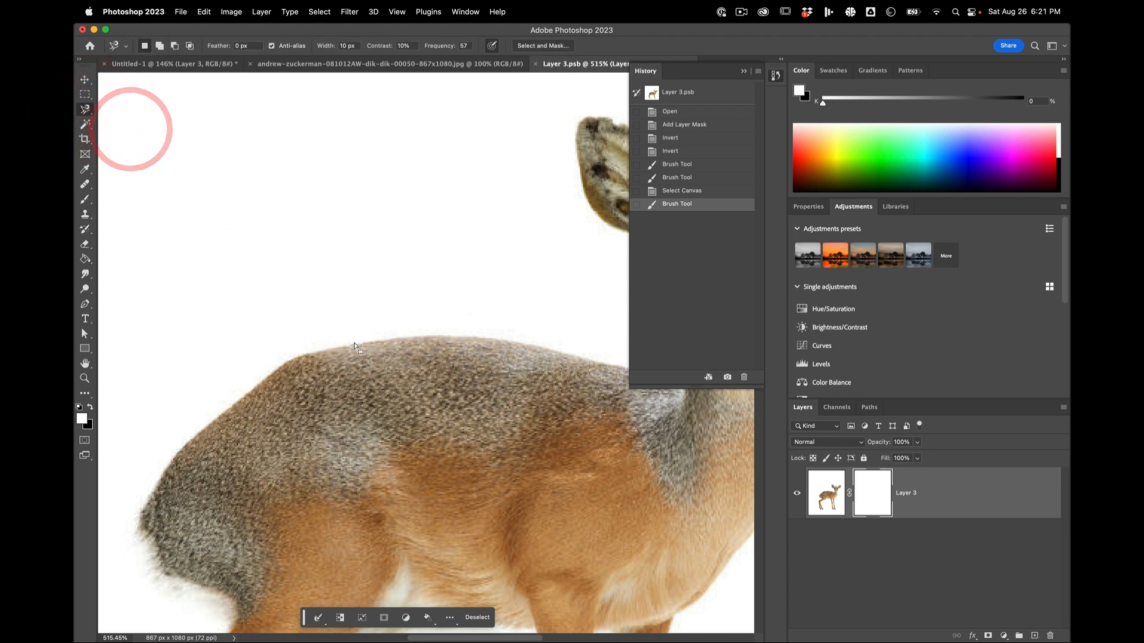
scroll(355, 338, "up", 5)
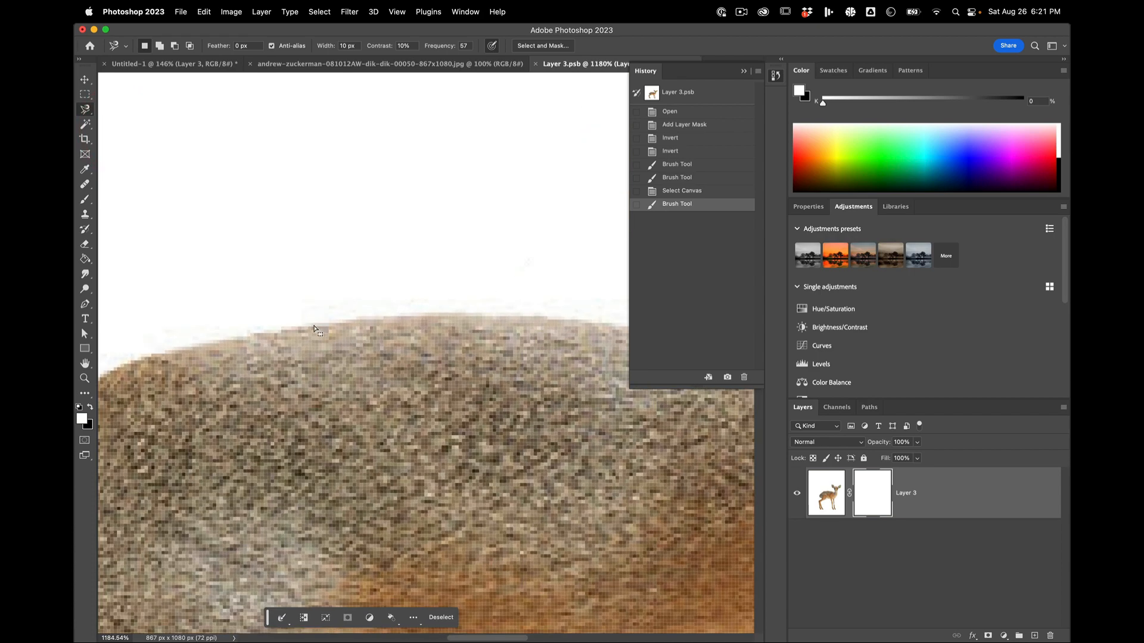
scroll(304, 333, "down", 3)
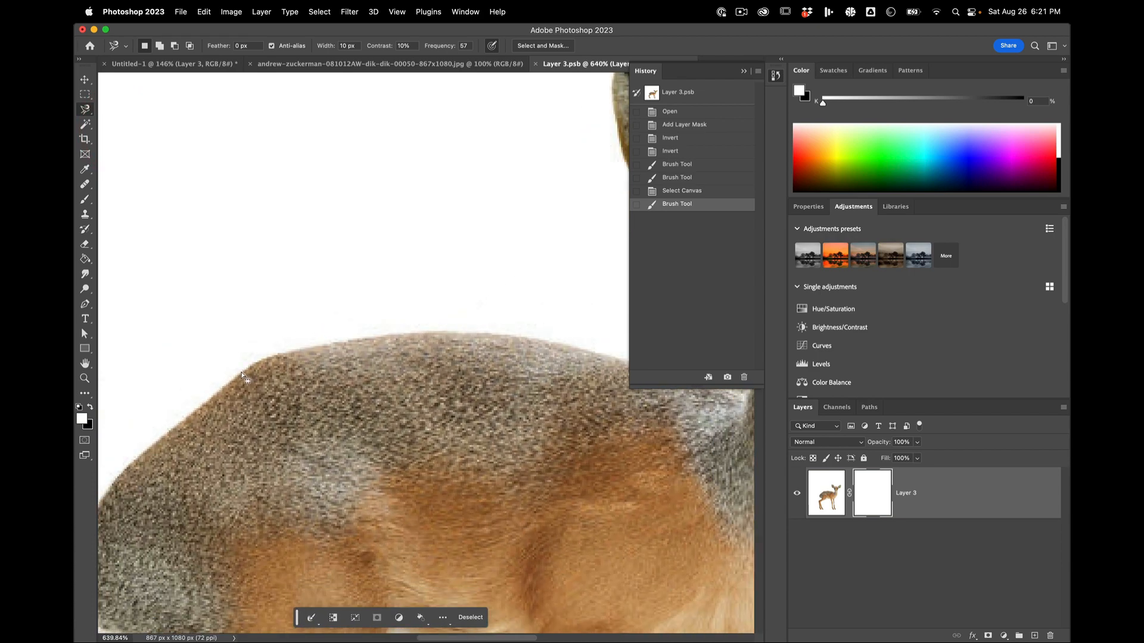
left_click(286, 351)
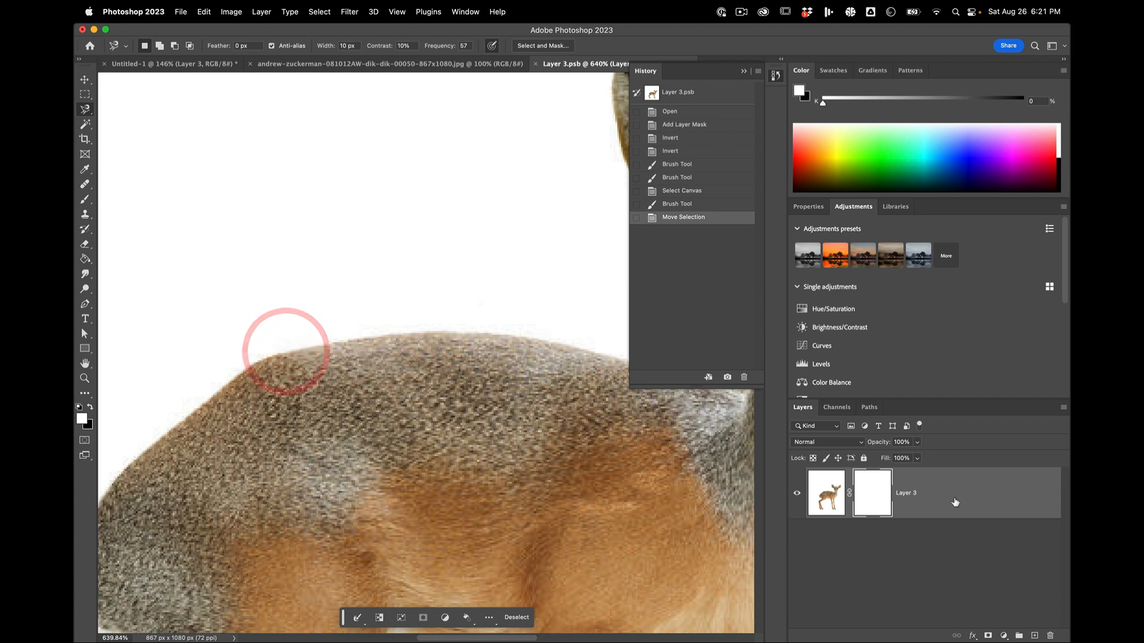
left_click(827, 493)
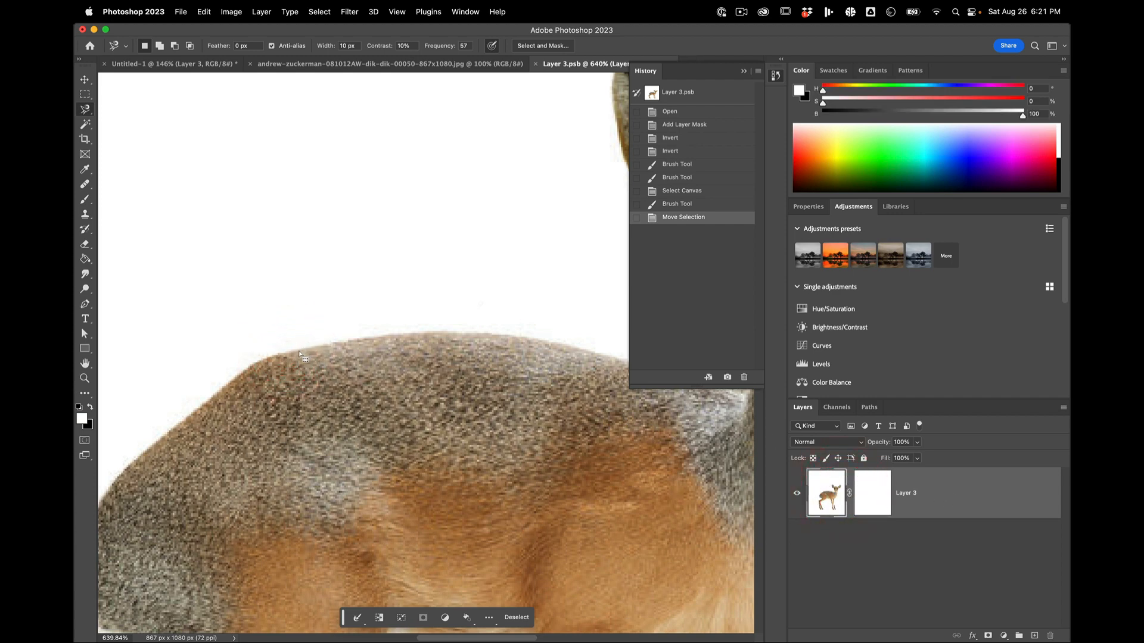
mouse_move(299, 347)
left_mouse_down()
mouse_move(377, 323)
mouse_move(526, 317)
left_mouse_up()
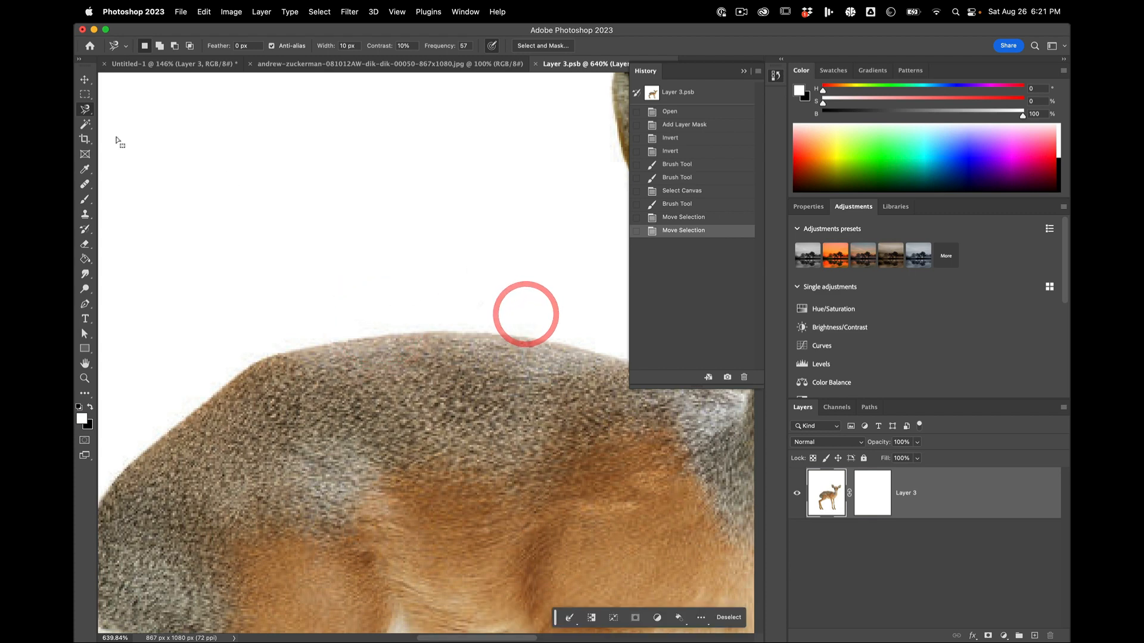
left_click(837, 528)
left_click(825, 490)
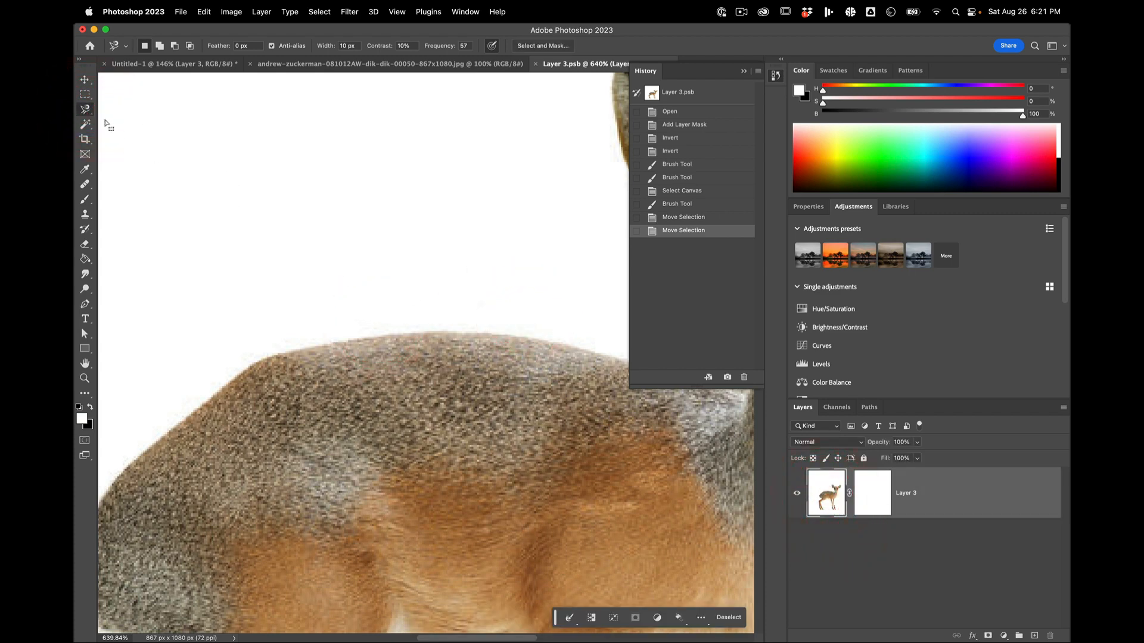
left_click(81, 119)
left_click(84, 122)
left_click(84, 112)
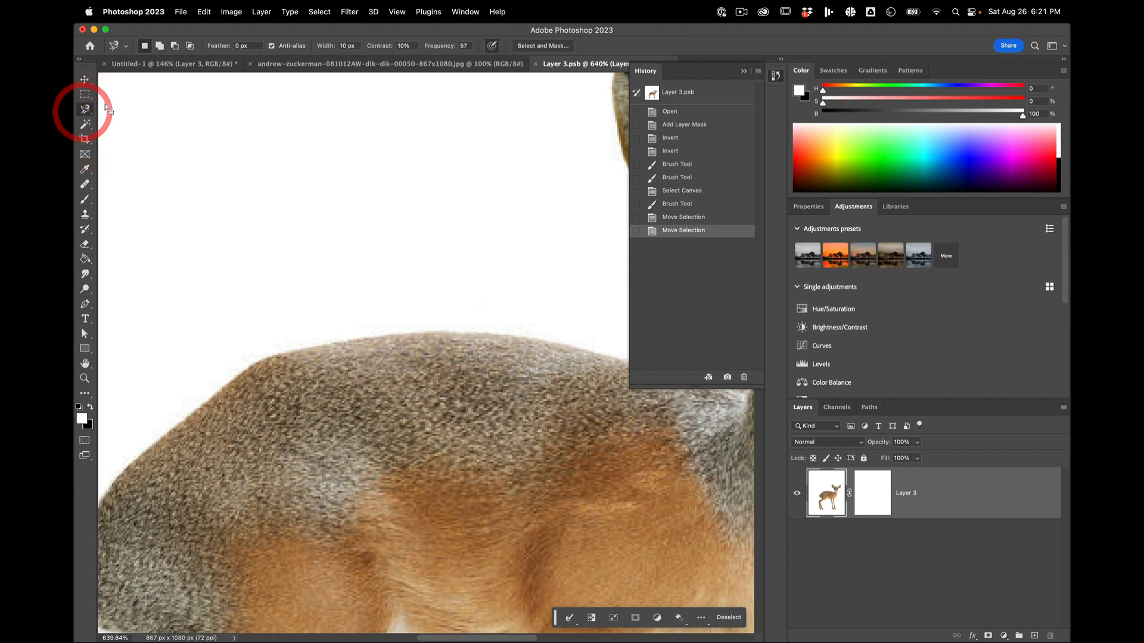
left_click_drag(87, 112, 110, 109)
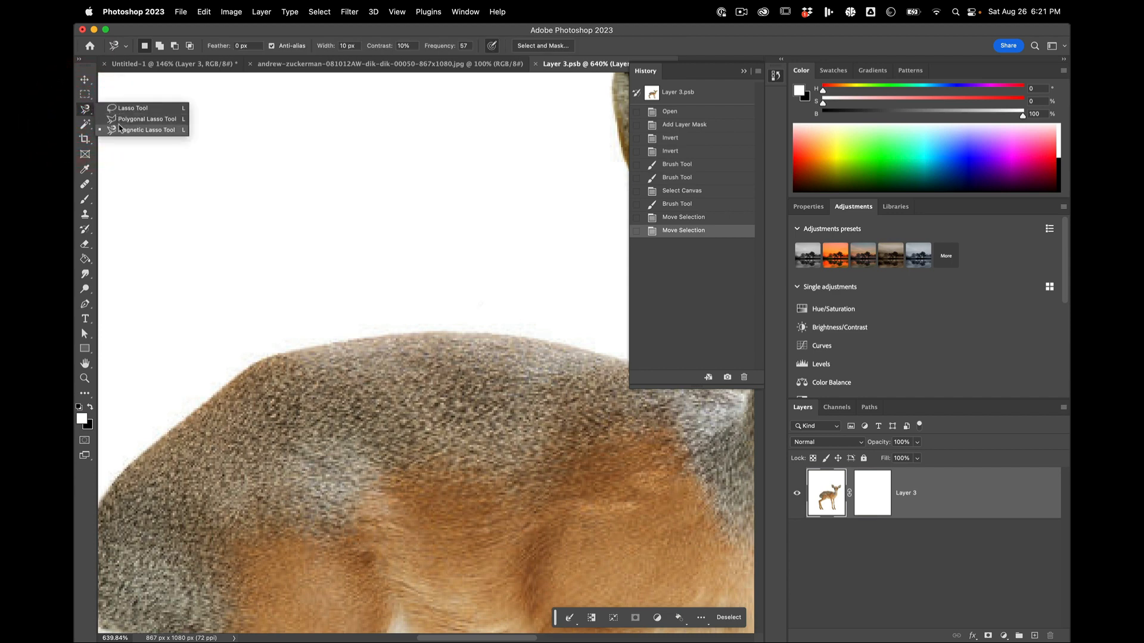
left_click(122, 129)
left_click(289, 288)
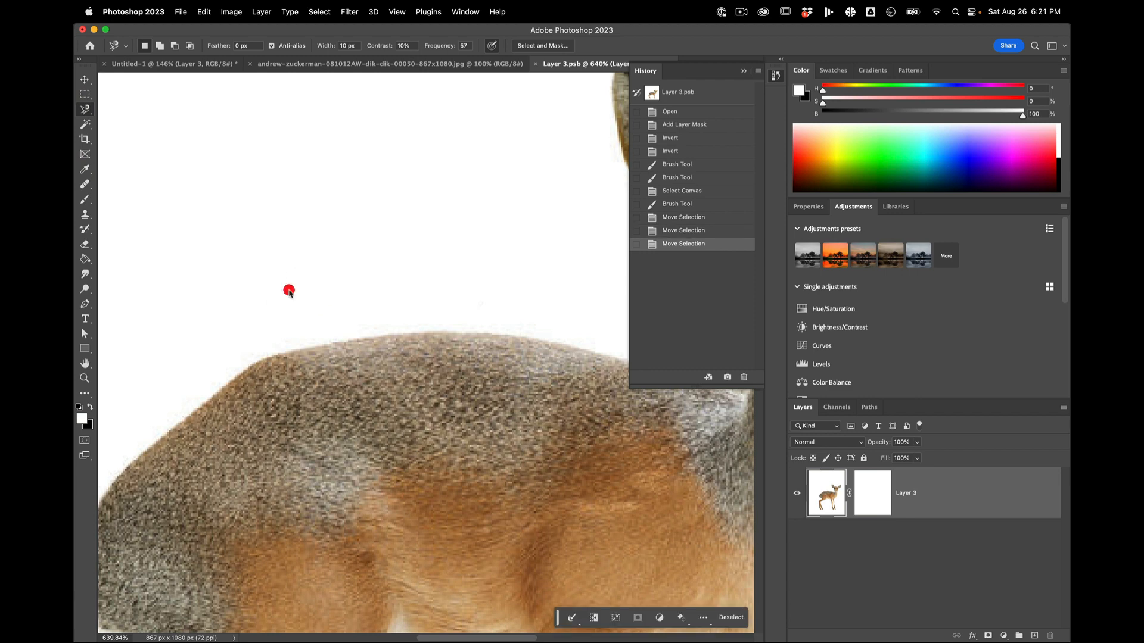
Step: Clear the whole-canvas selection and trace the dik-dik's back, neck, cheek and nearest ear with the Magnetic Lasso Tool
key("super+d")
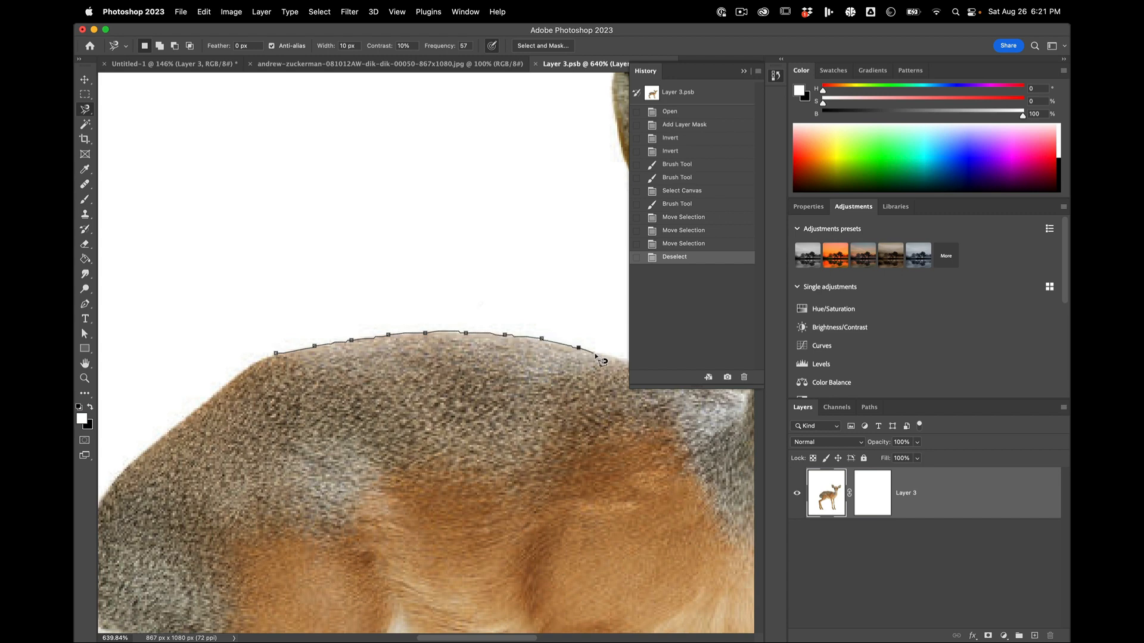
key("space")
left_click_drag(596, 354, 368, 356)
left_click(368, 355)
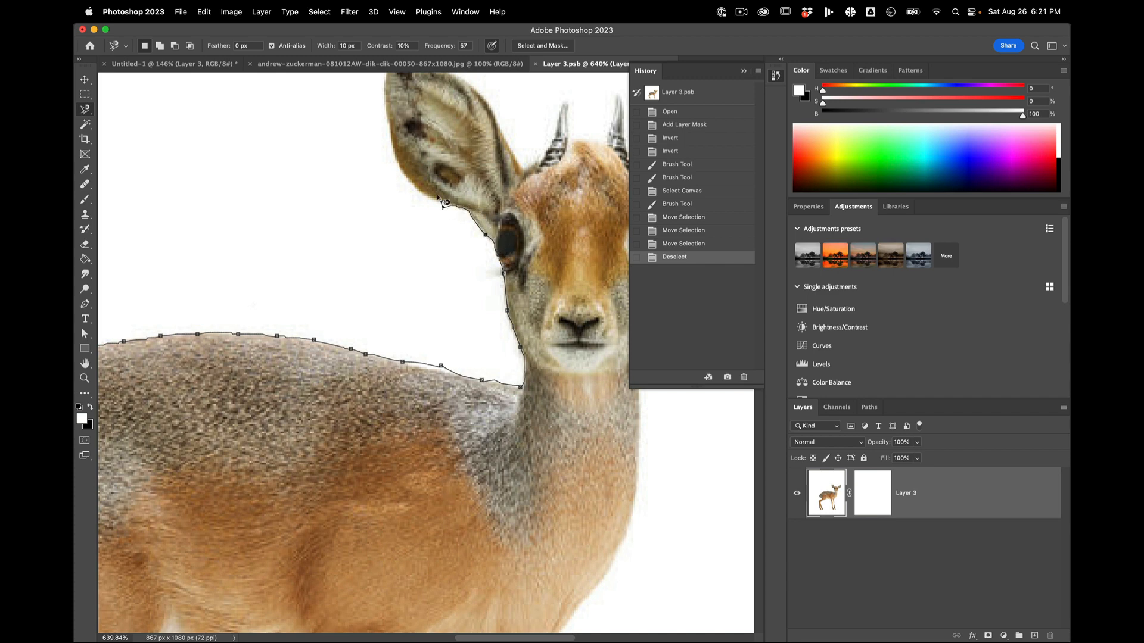
key("space")
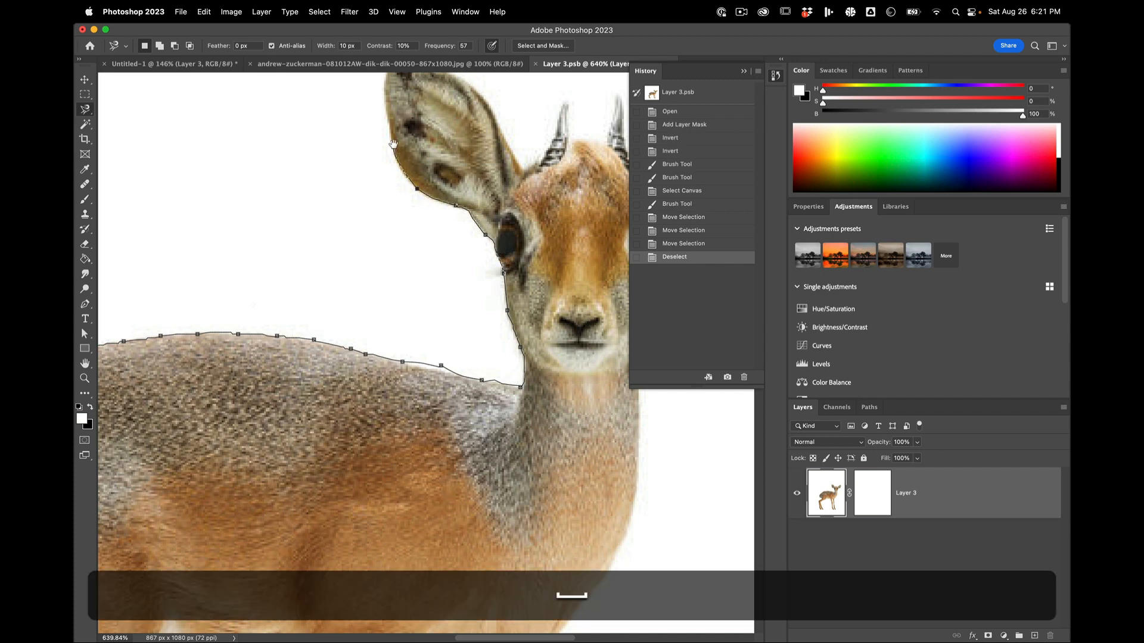
left_click_drag(403, 157, 395, 214)
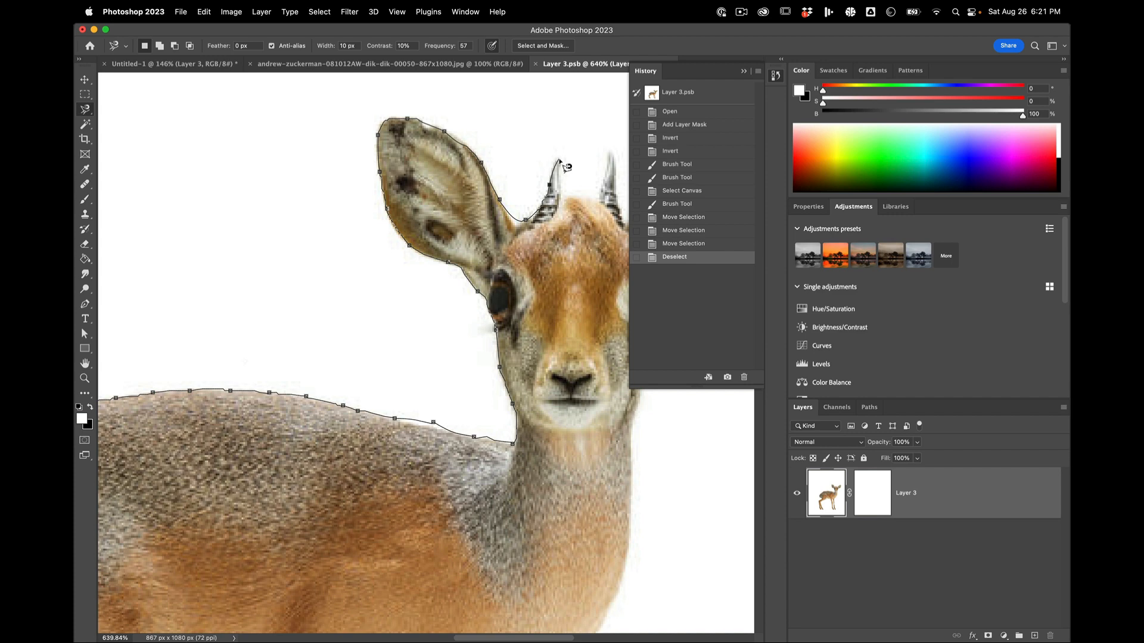
Step: Continue the Magnetic Lasso path down through the face and neck, and close it across the dik-dik's body
left_click(561, 192)
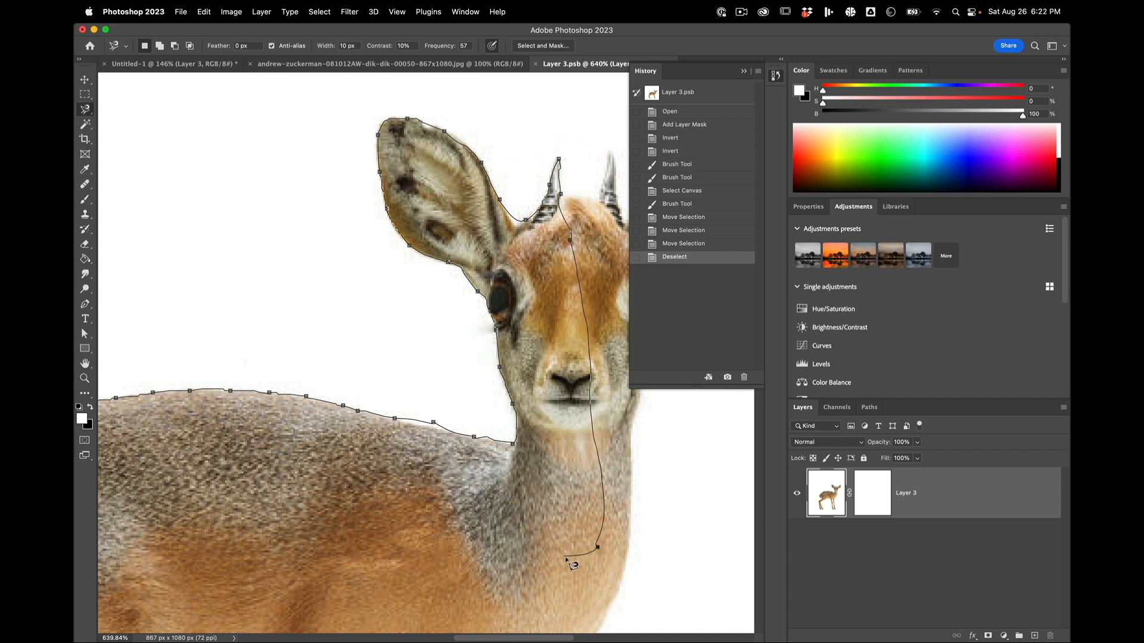
left_click(565, 556)
key("space")
mouse_move(292, 519)
left_mouse_down()
mouse_move(682, 554)
mouse_move(477, 478)
left_mouse_up()
double_click(260, 514)
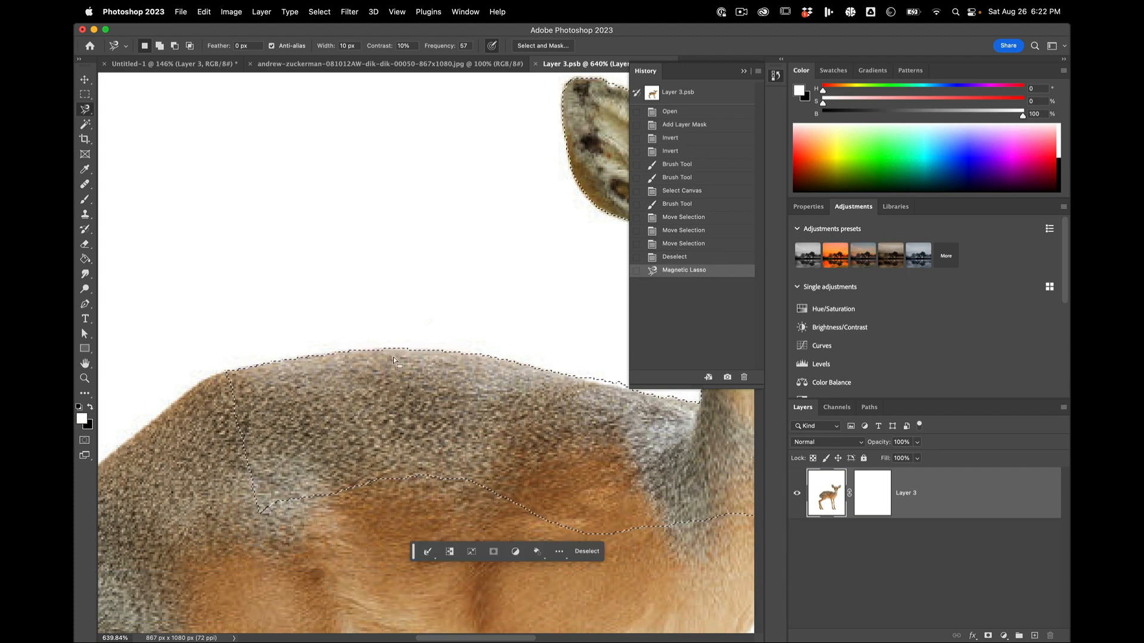
Step: Try to fill the selection with black on the Layer 3 image using the Paint Bucket tool, and undo the fill
scroll(407, 379, "down", 5)
scroll(393, 369, "up", 7)
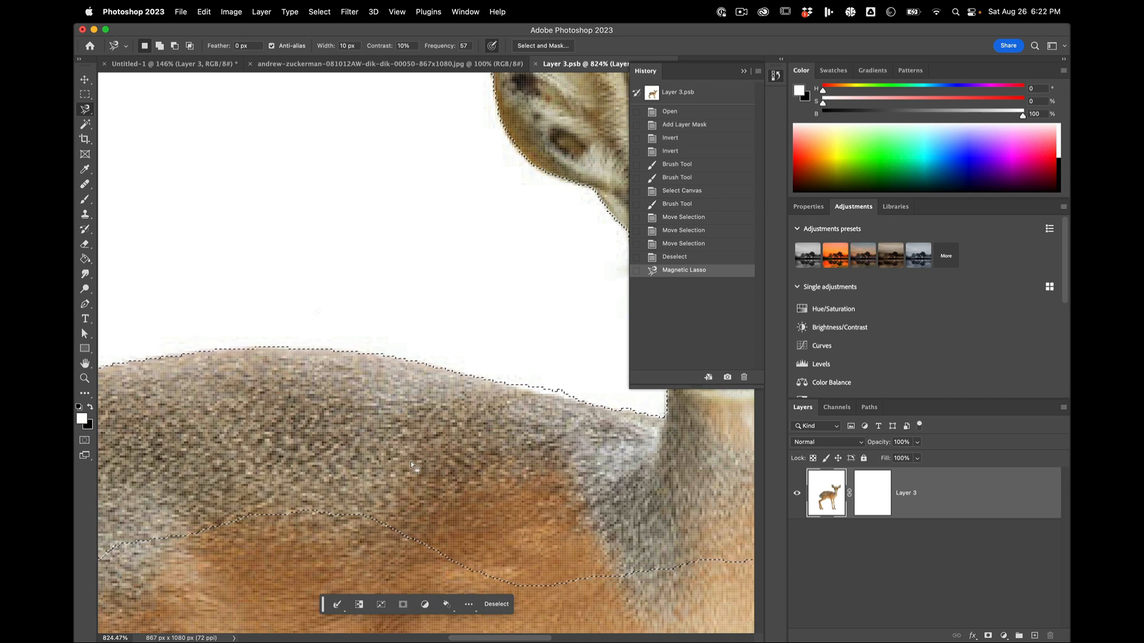
scroll(411, 464, "down", 3)
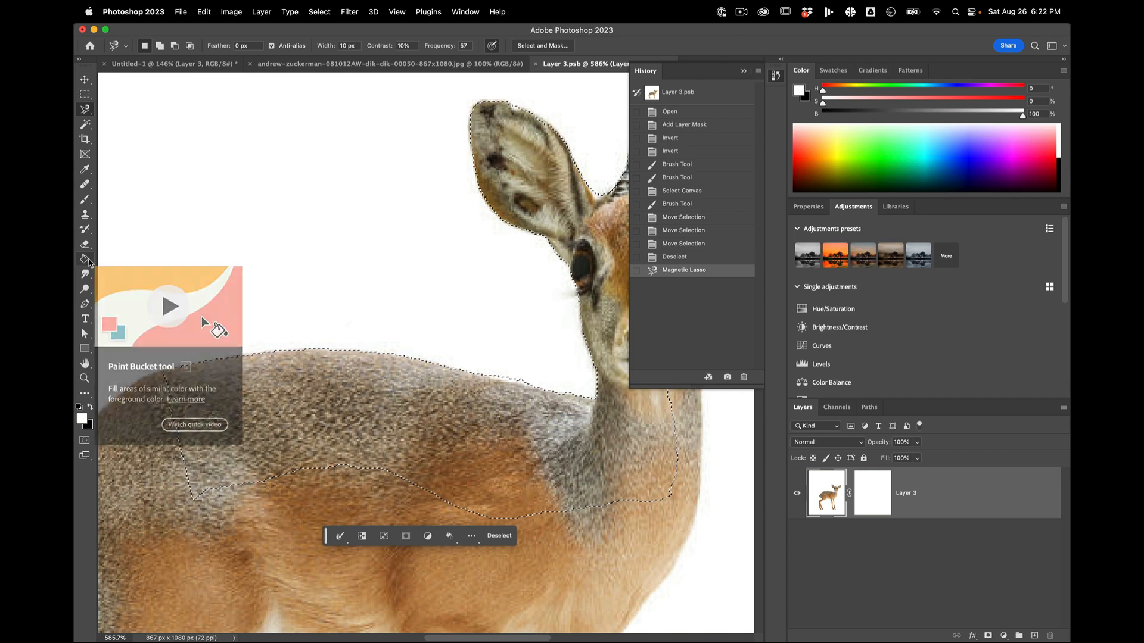
key("g")
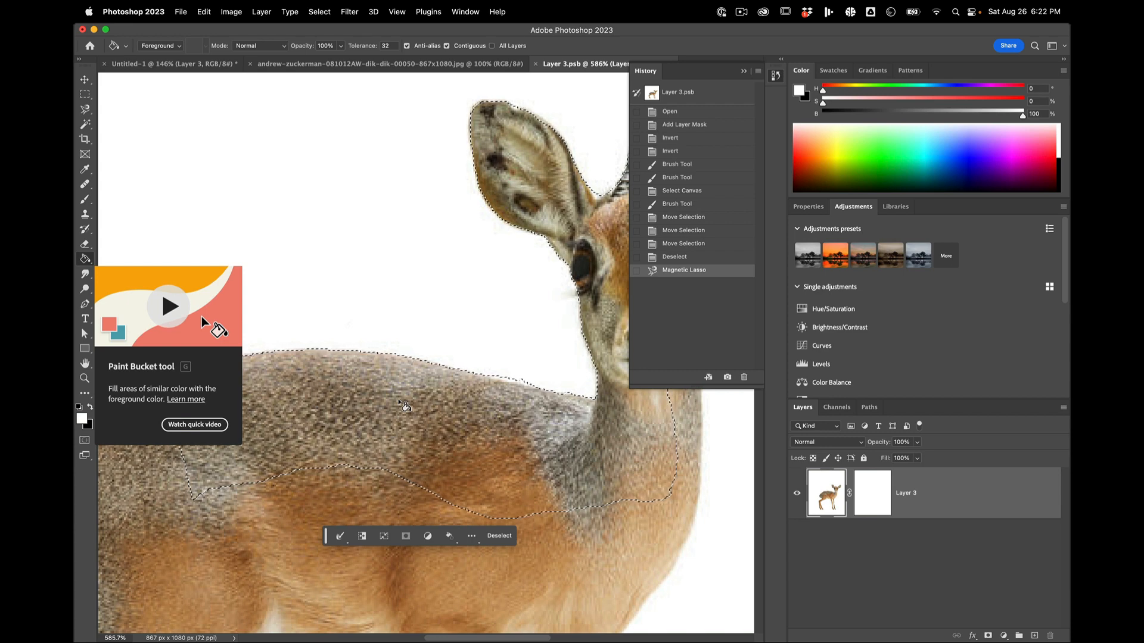
key("x")
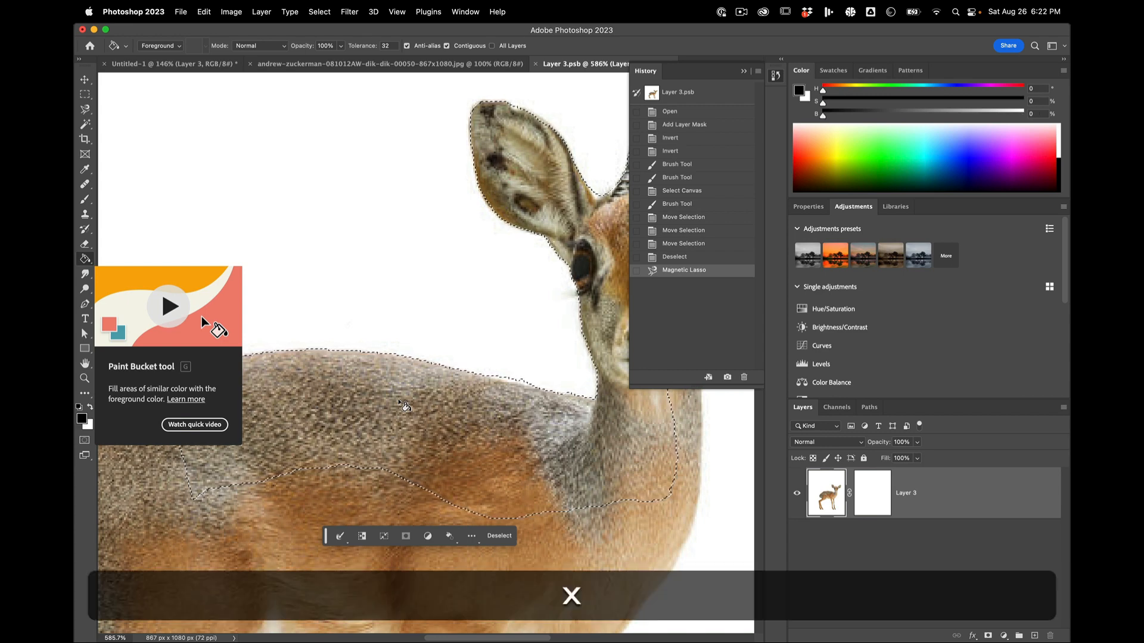
left_click(404, 407)
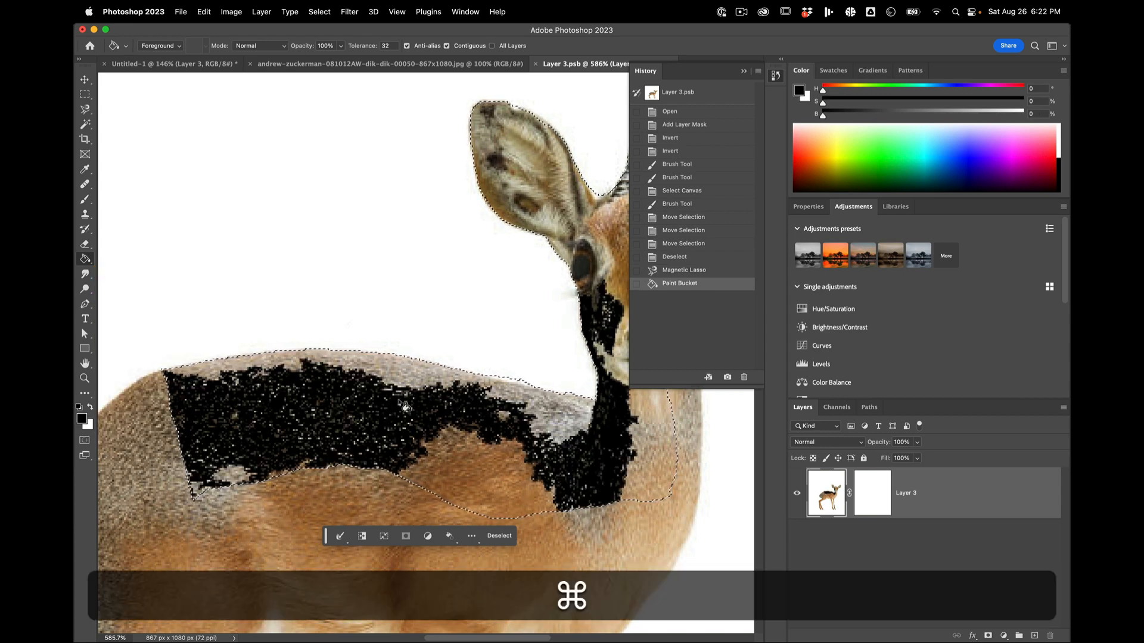
key("super+z")
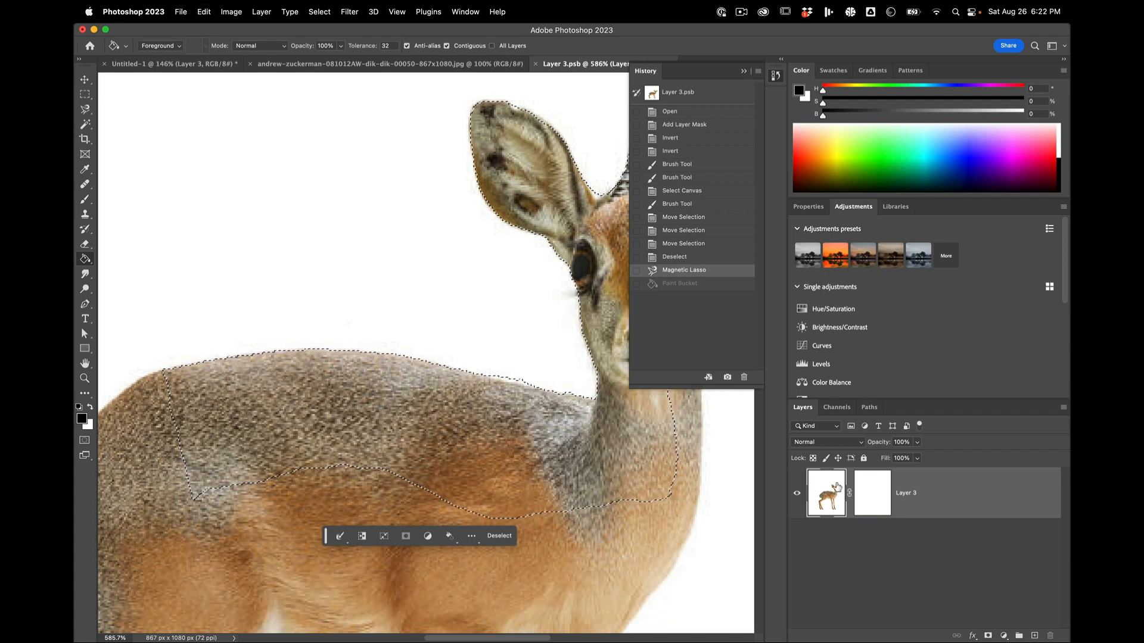
Step: Fill the selected area of the Layer 3 mask with black using the Paint Bucket tool
left_click(872, 492)
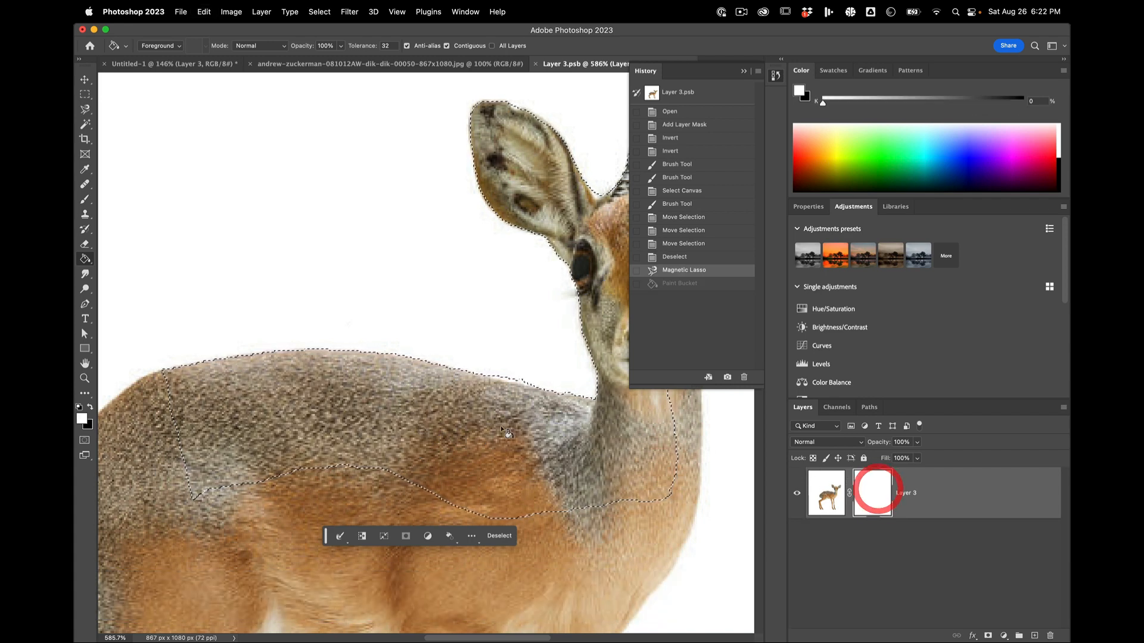
left_click(455, 412)
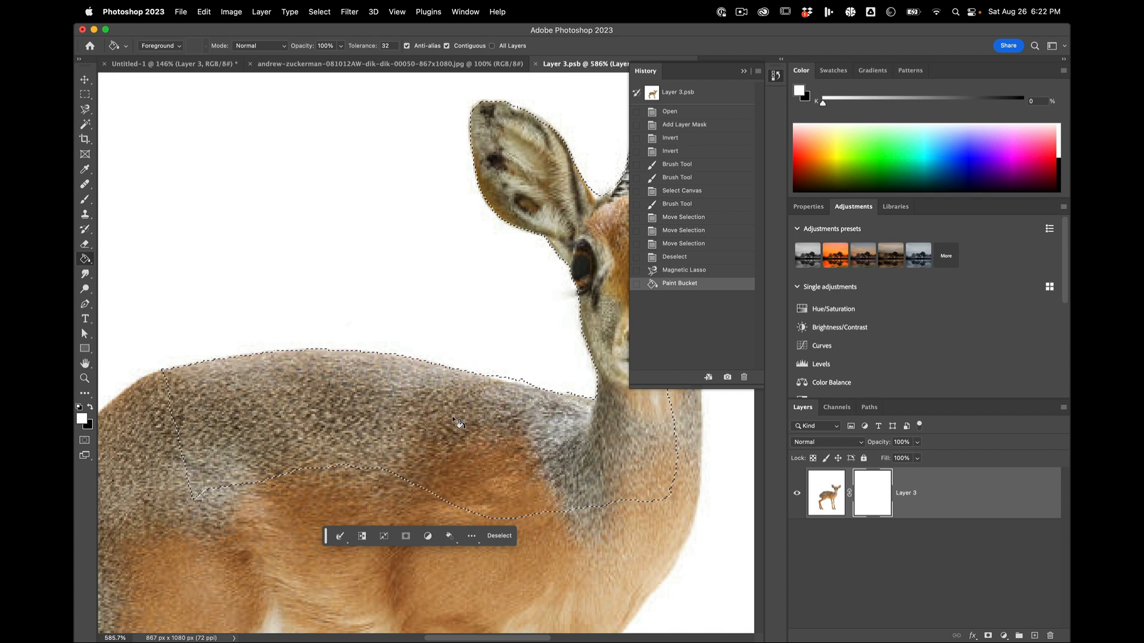
key("x")
left_click(455, 427)
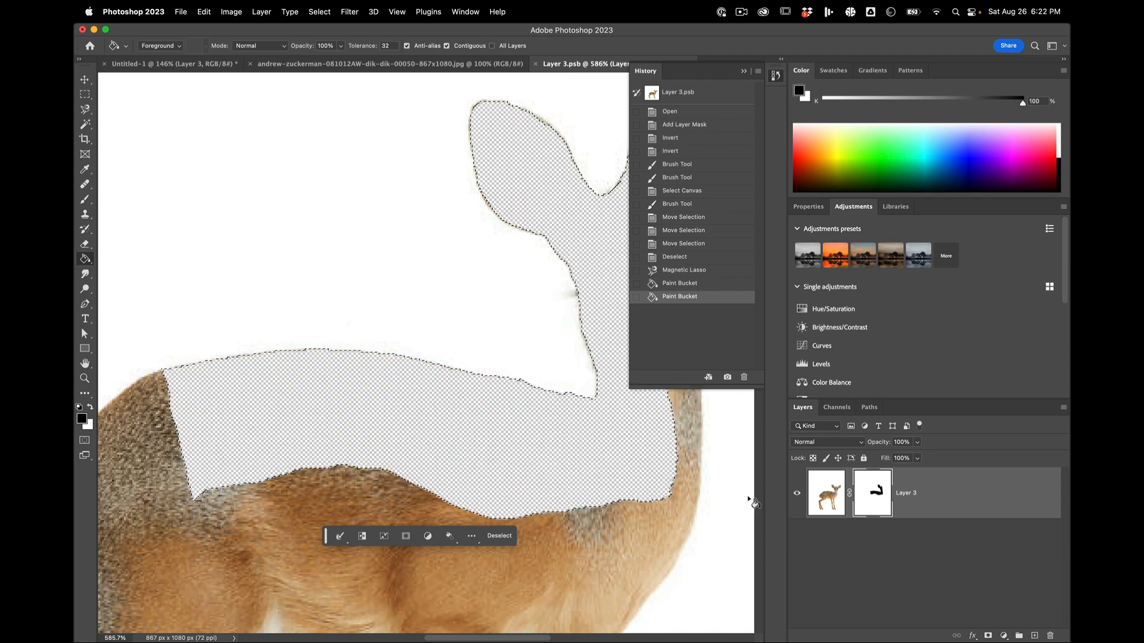
Step: Invert the Layer 3 mask inside the active selection, and undo the inversion
left_click(885, 501)
key("super+i")
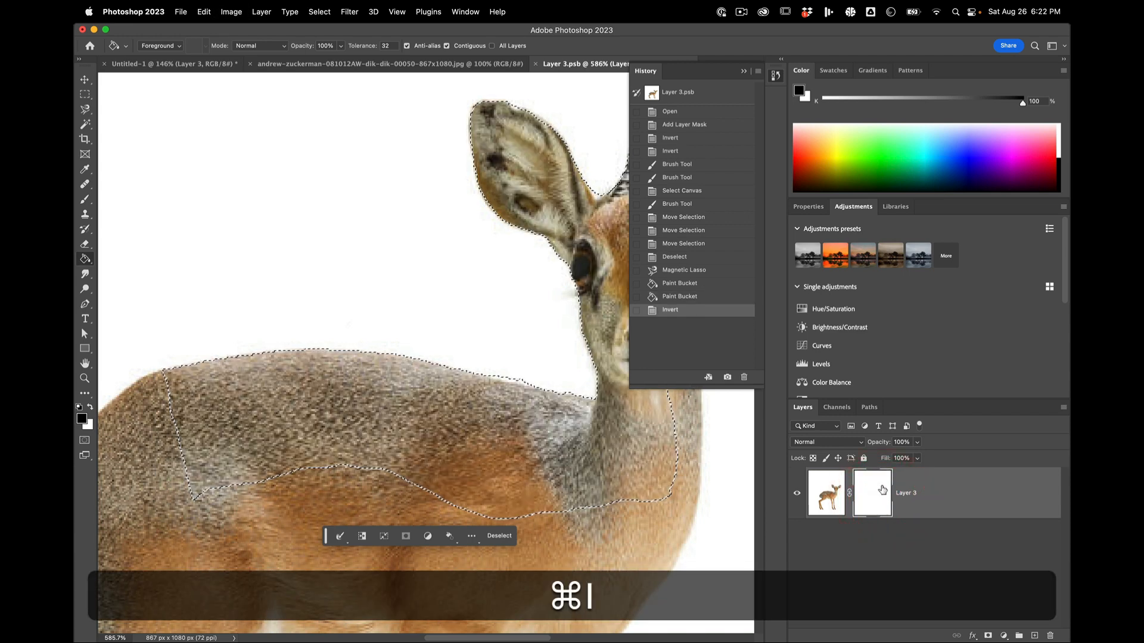
key("super+z")
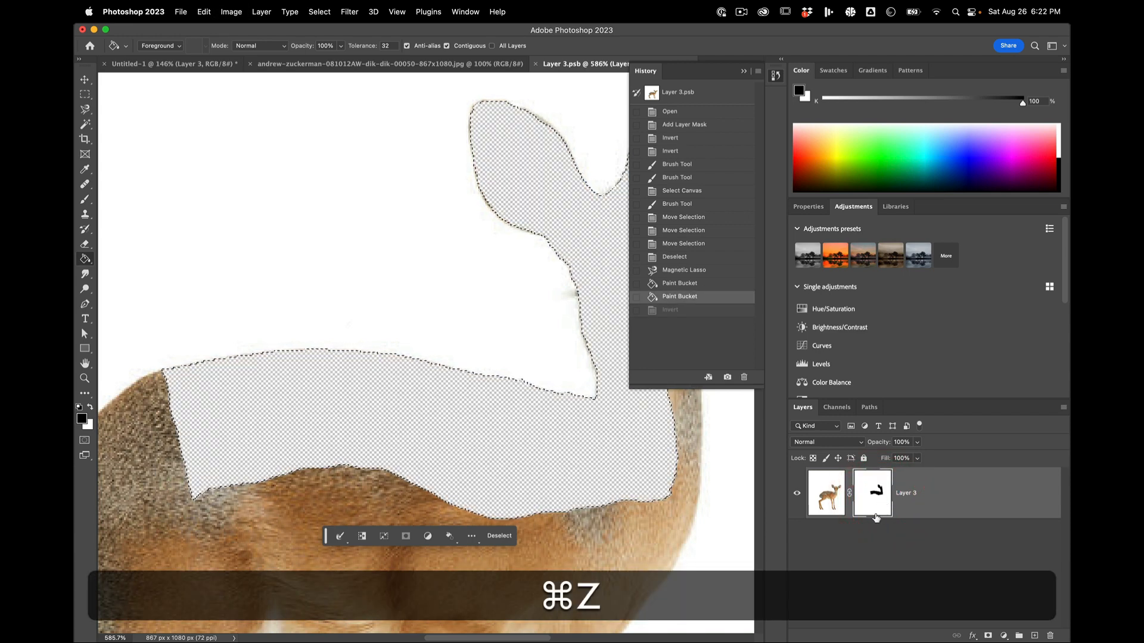
Step: Deselect the lassoed area, and invert the whole Layer 3 mask and back again
key("super+d")
left_click(880, 492)
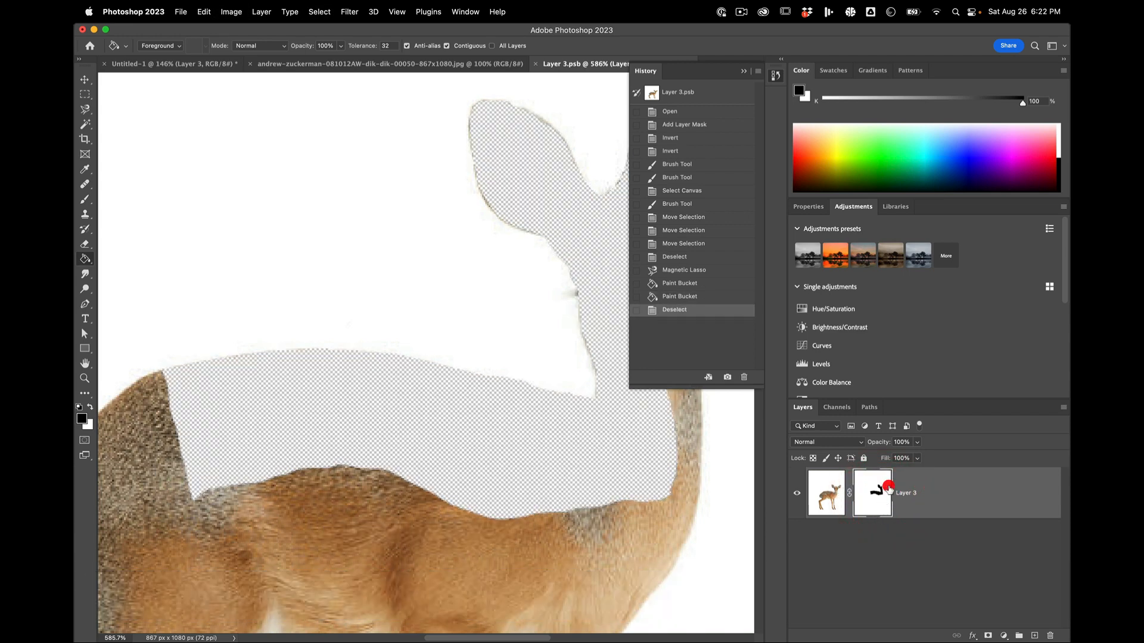
key("super+i")
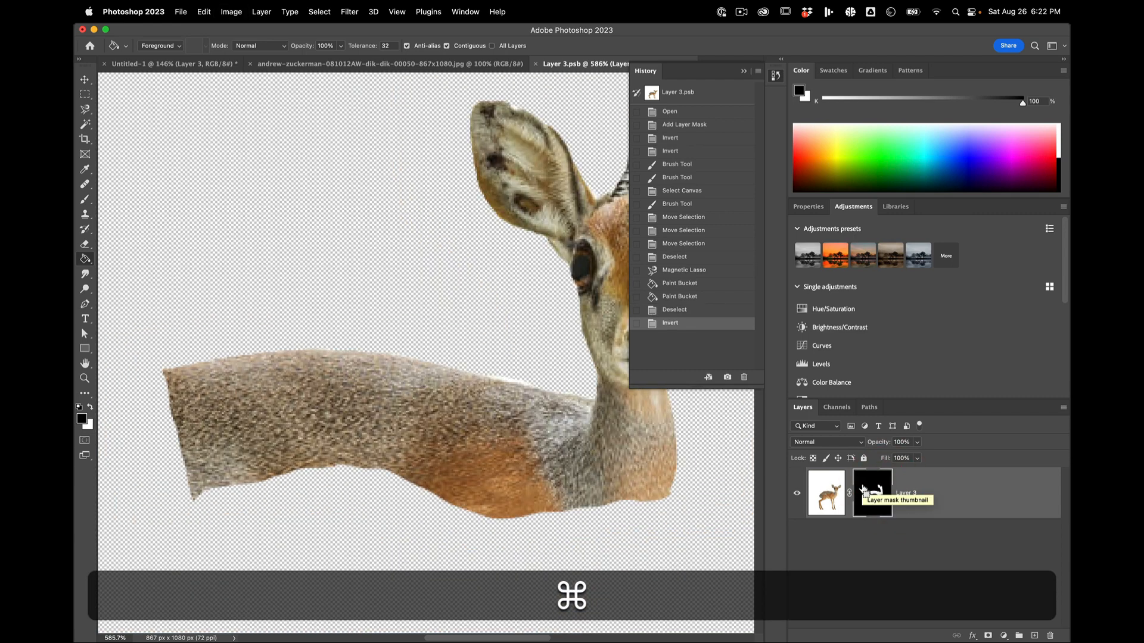
key("super+i")
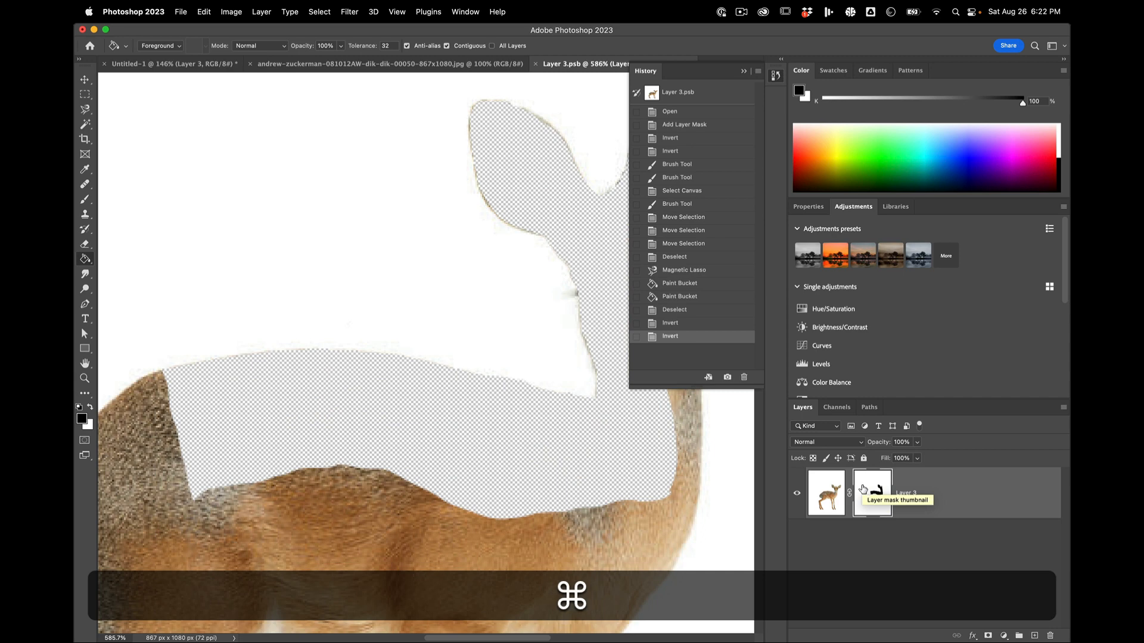
Step: Paint white over the hidden areas of the Layer 3 mask with a 175 px brush to reveal the whole dik-dik
scroll(395, 621, "down", 8)
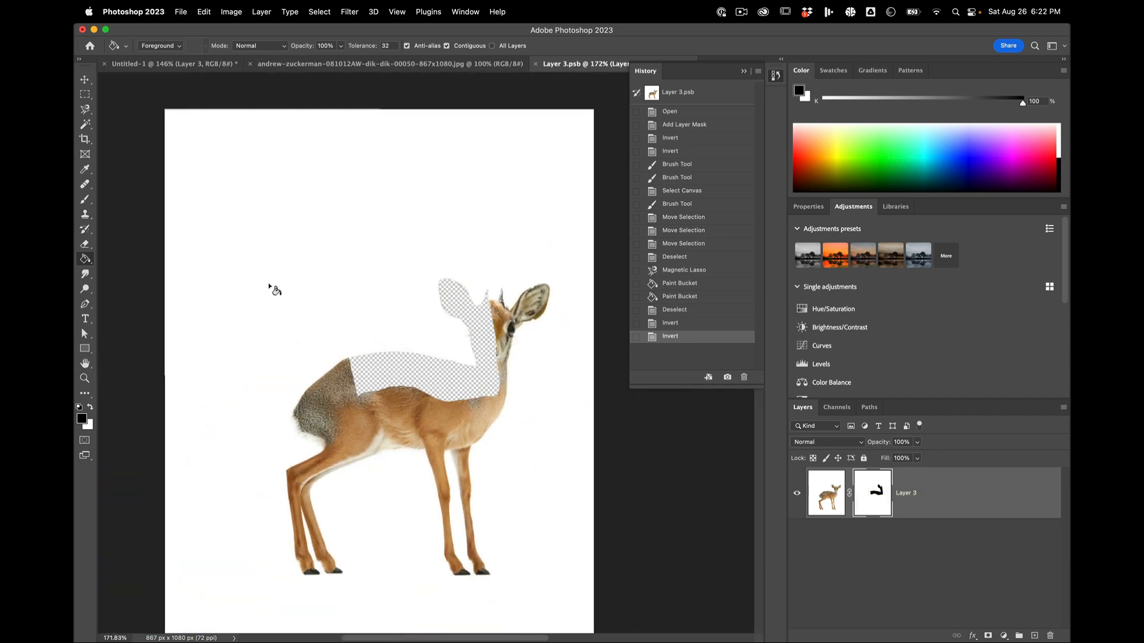
key("b")
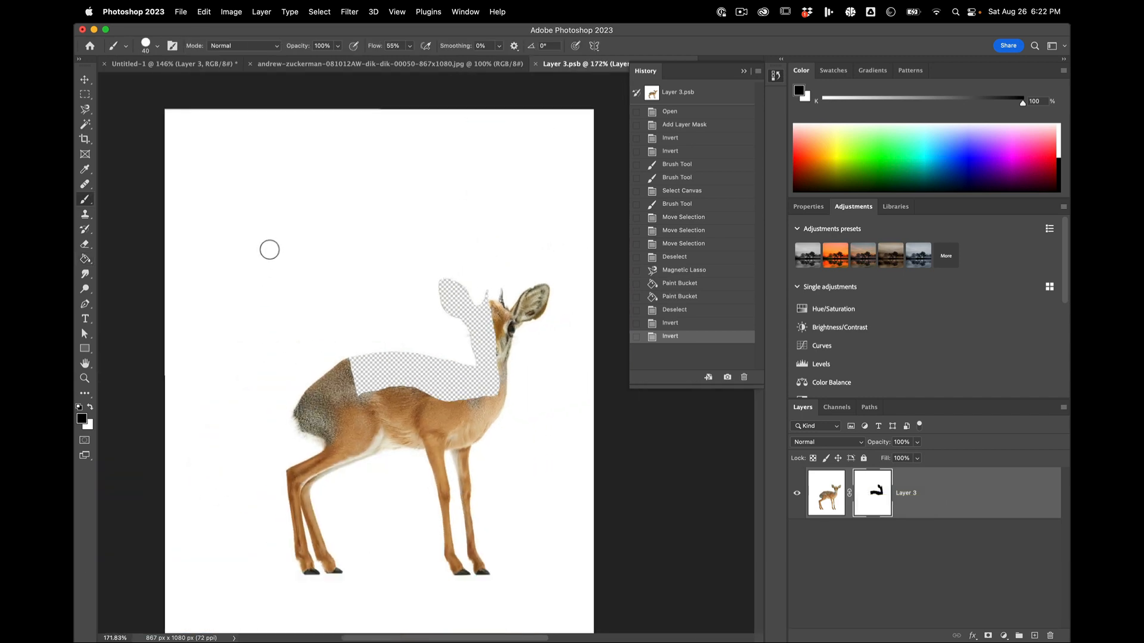
key("bracketright")
key("bracketright")
key("bracketright")
key("bracketright")
key("bracketright")
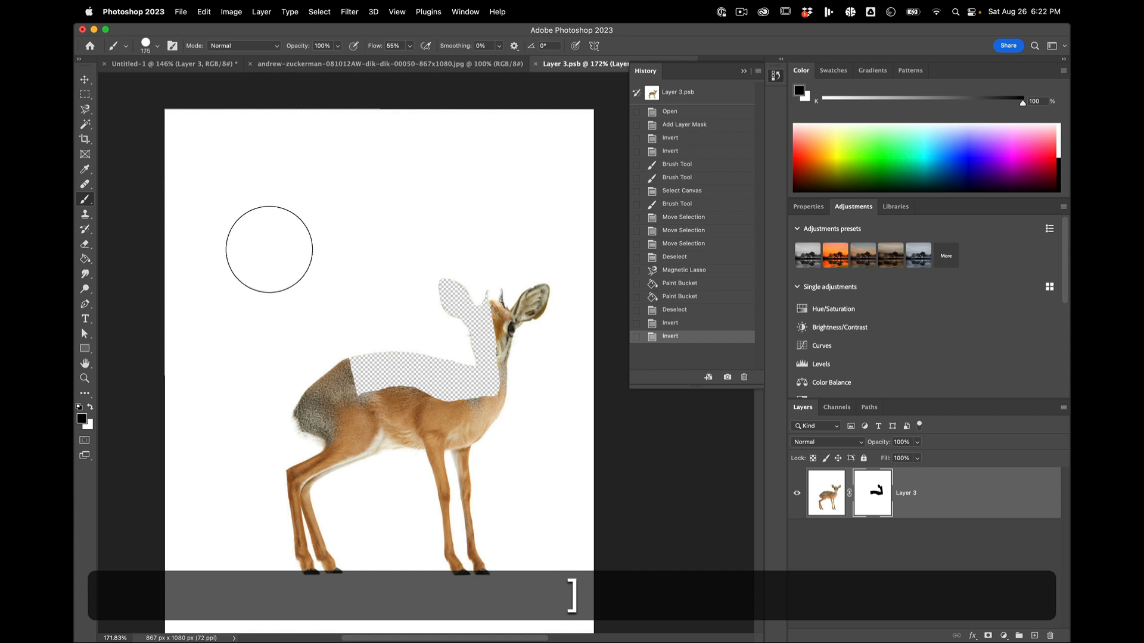
key("x")
left_click_drag(466, 396, 481, 302)
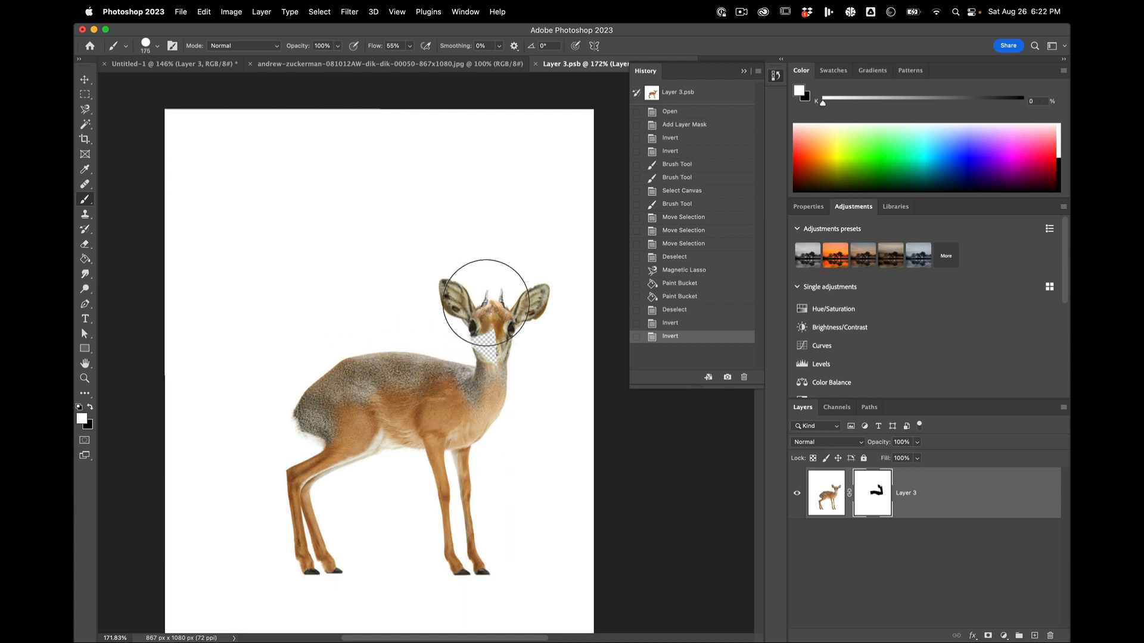
left_click_drag(472, 380, 472, 383)
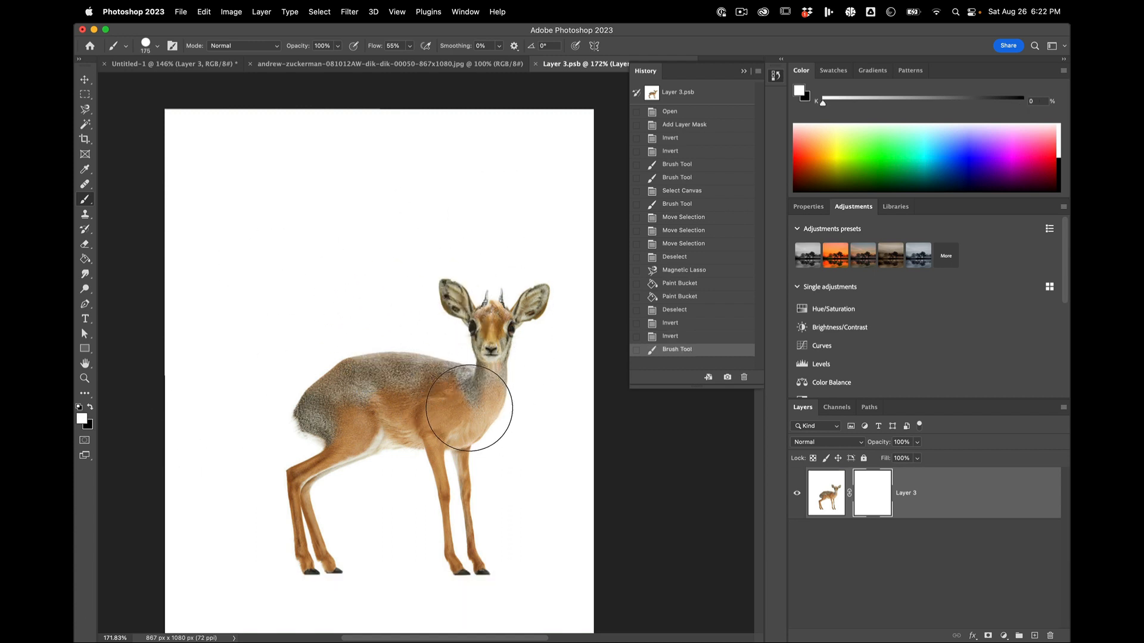
Step: Sample the white background of the Layer 3 image with Color Range, and set the Fuzziness to 34
scroll(431, 331, "up", 3)
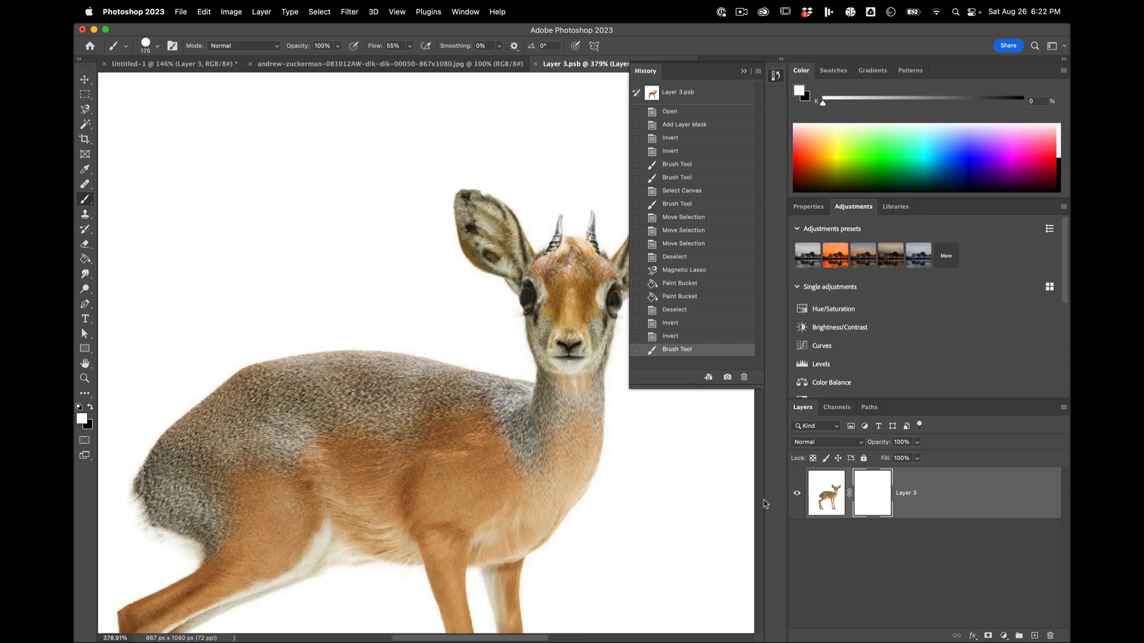
left_click(828, 490)
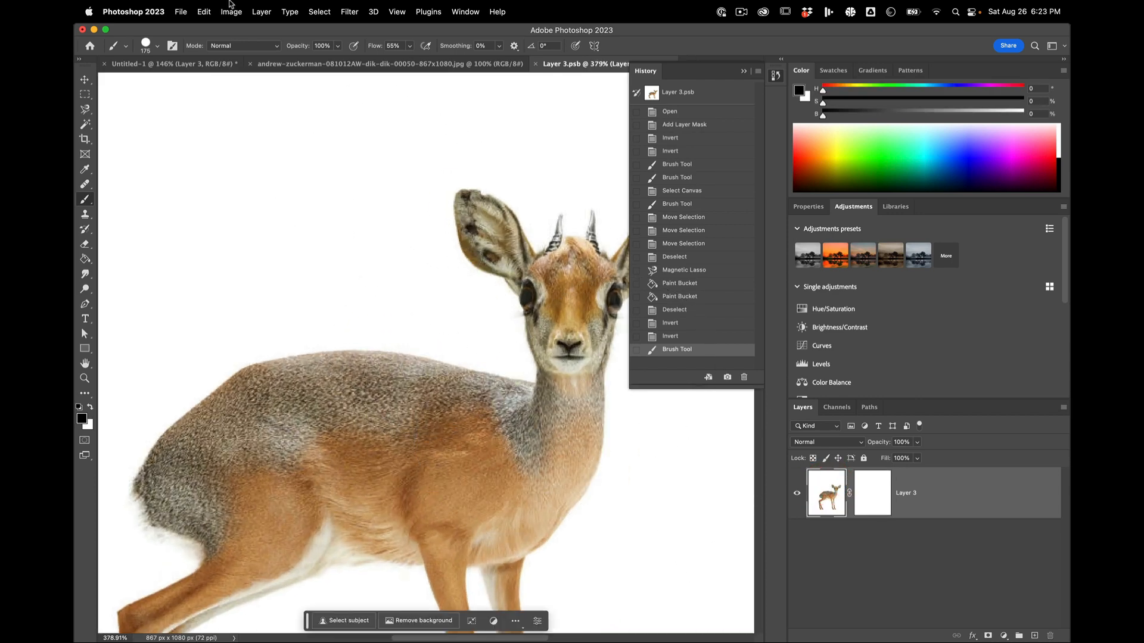
left_click(254, 10)
mouse_move(320, 11)
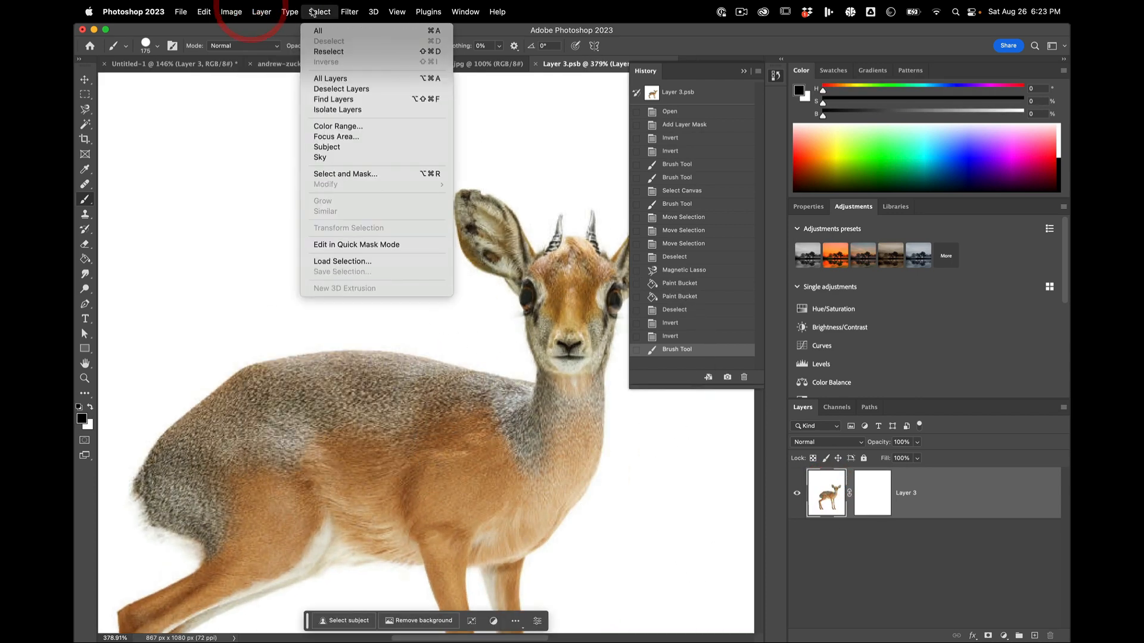
left_click(344, 127)
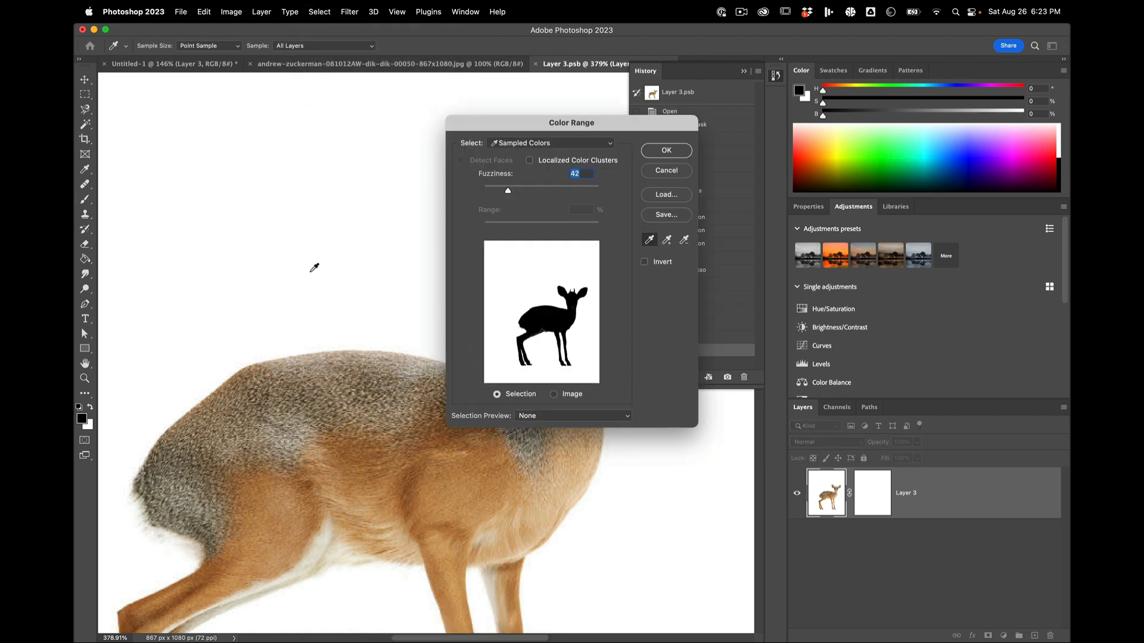
left_click(297, 271)
left_click(259, 280)
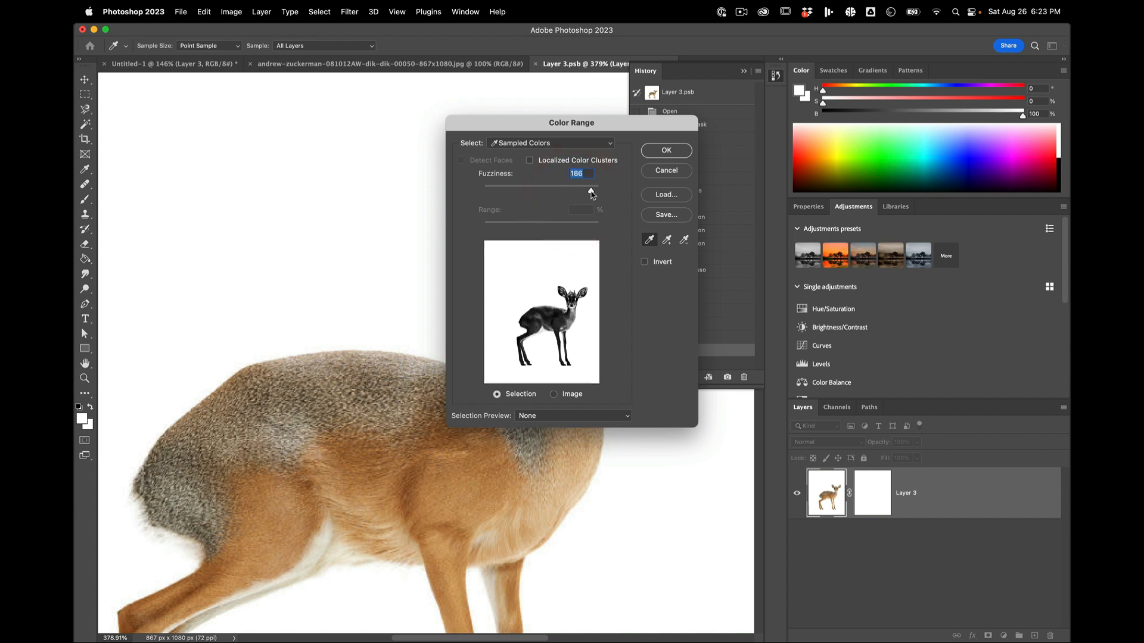
mouse_move(592, 195)
left_mouse_down()
mouse_move(504, 189)
mouse_move(576, 197)
left_mouse_up()
left_click(503, 191)
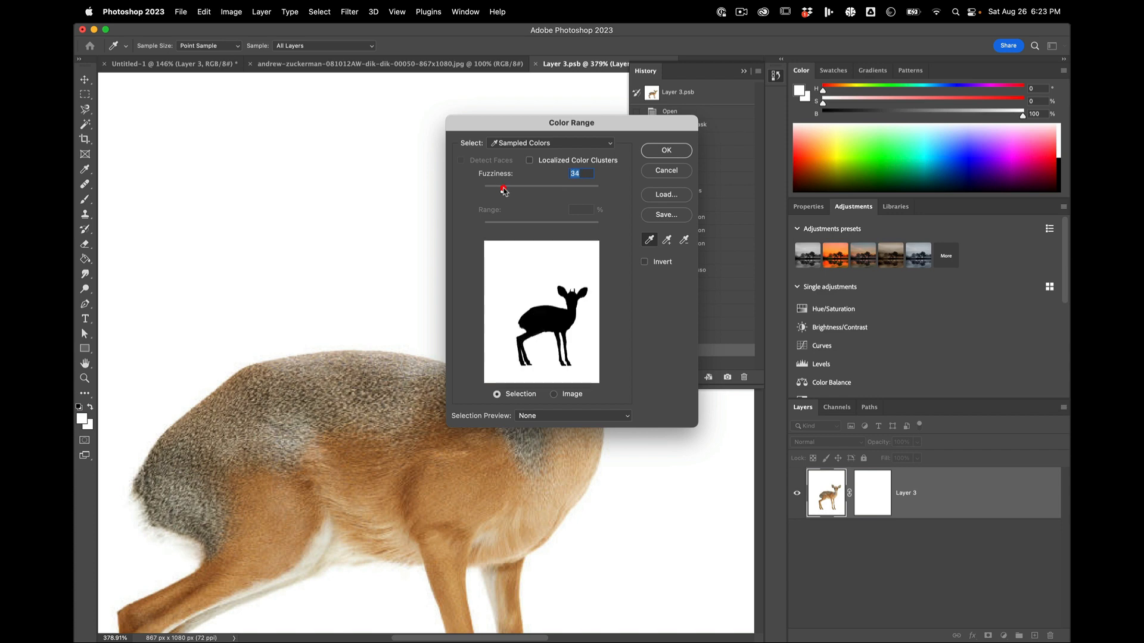
Step: Try adding the pale belly fur to the sampled colors, undo the addition, and apply the Color Range selection
left_click(667, 242)
left_click(317, 549)
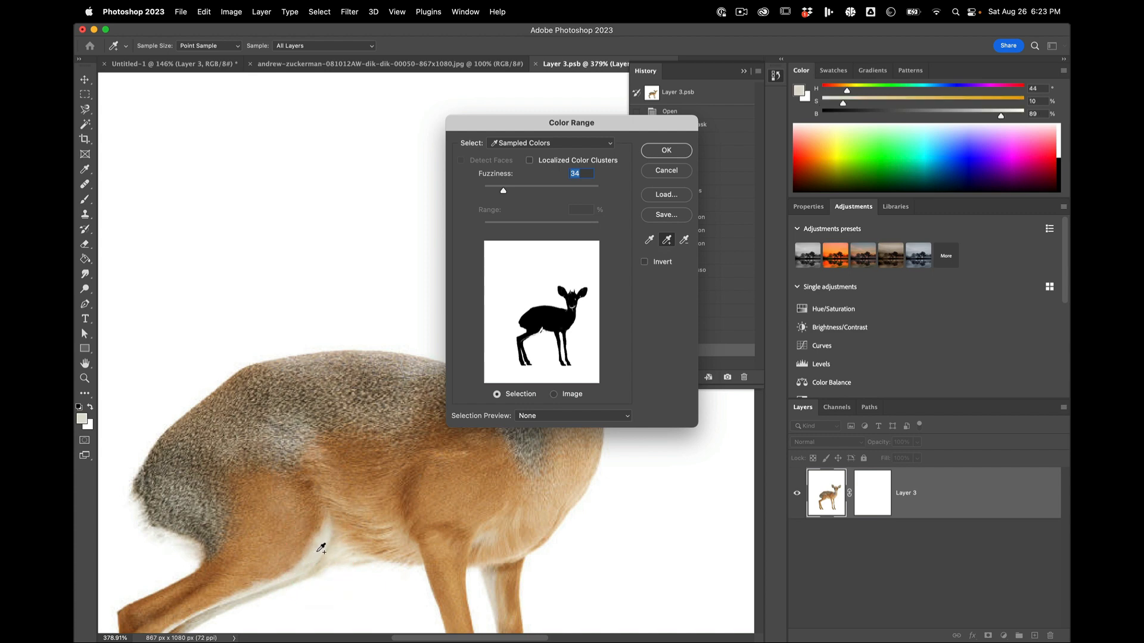
key("super+z")
key("super+z")
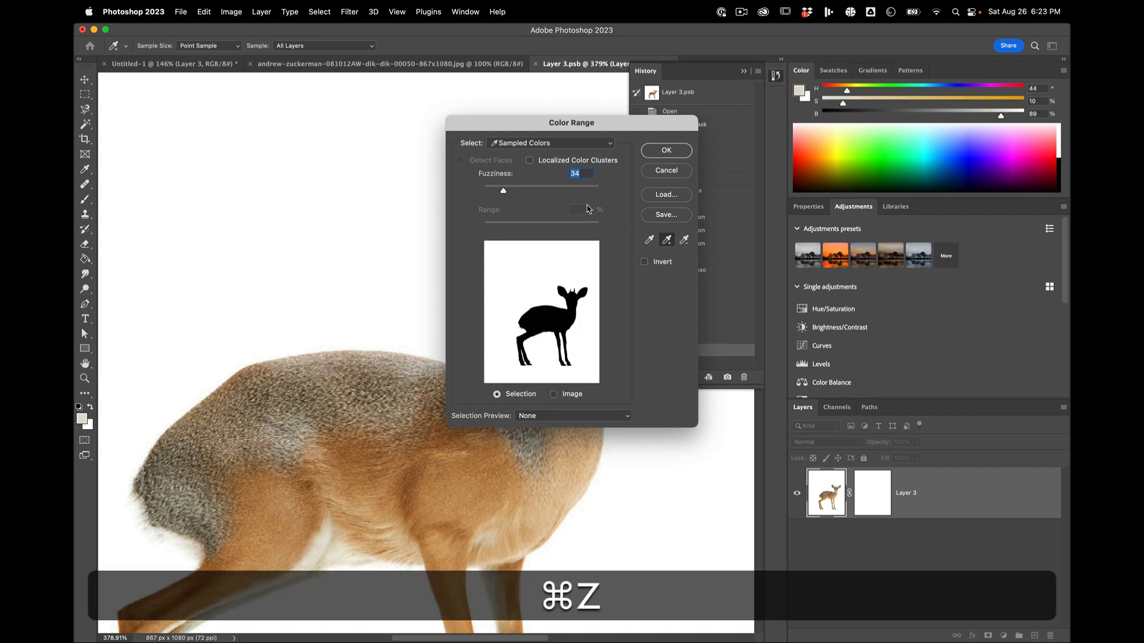
left_click(667, 150)
Step: Fill the selected background on the Layer 3 mask with black using the Paint Bucket tool, and deselect
scroll(417, 262, "down", 5)
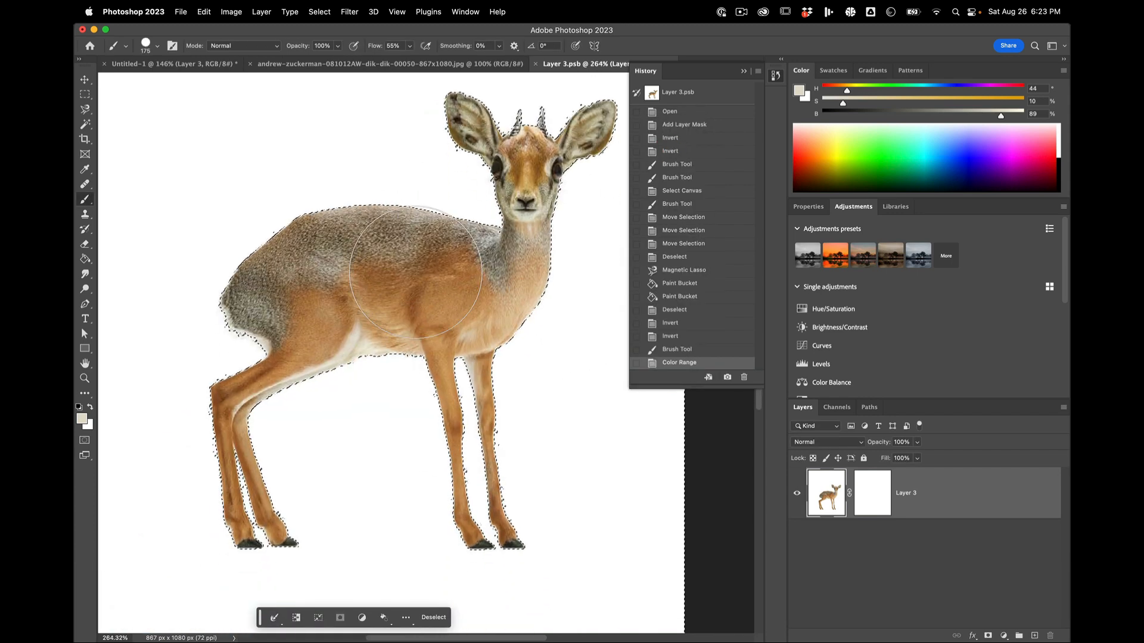
scroll(415, 272, "up", 5)
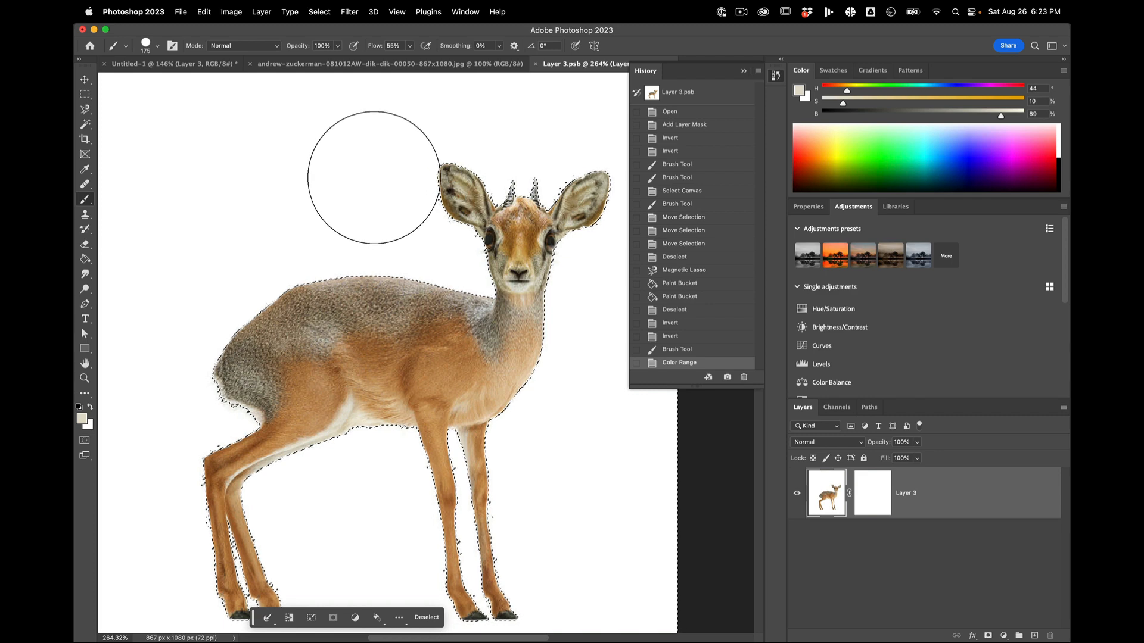
left_click(882, 499)
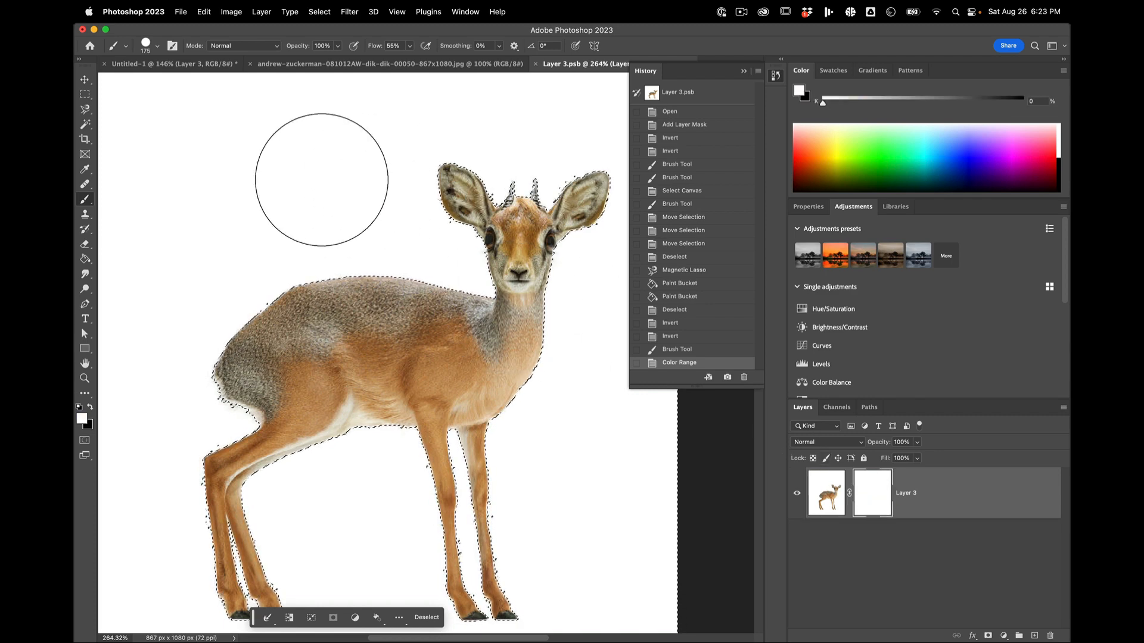
key("g")
key("x")
left_click(322, 182)
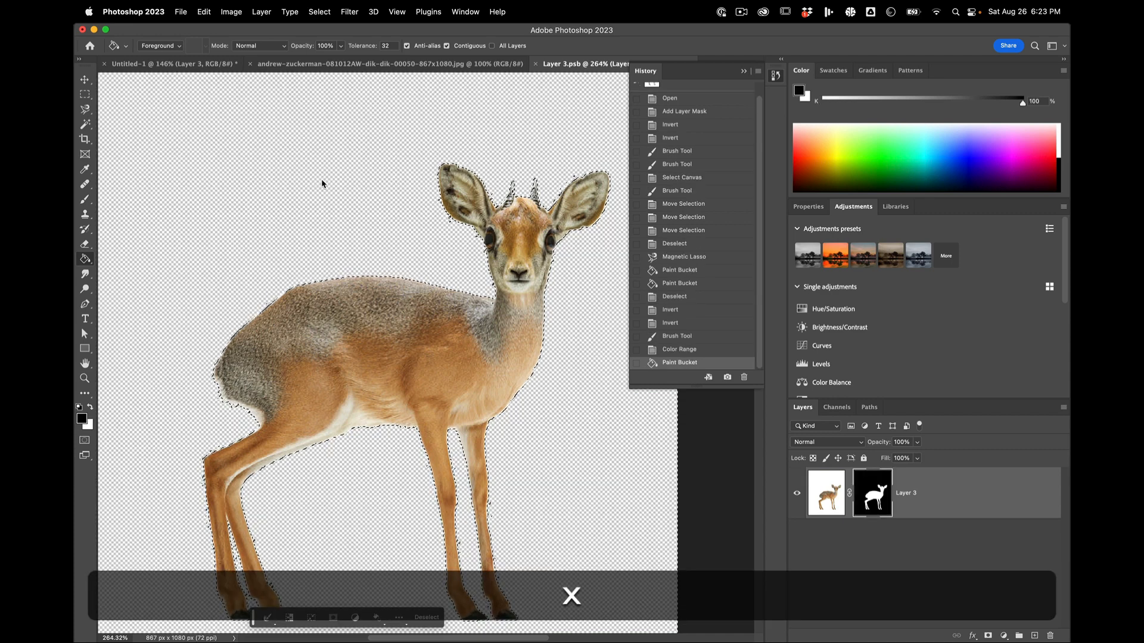
key("super+d")
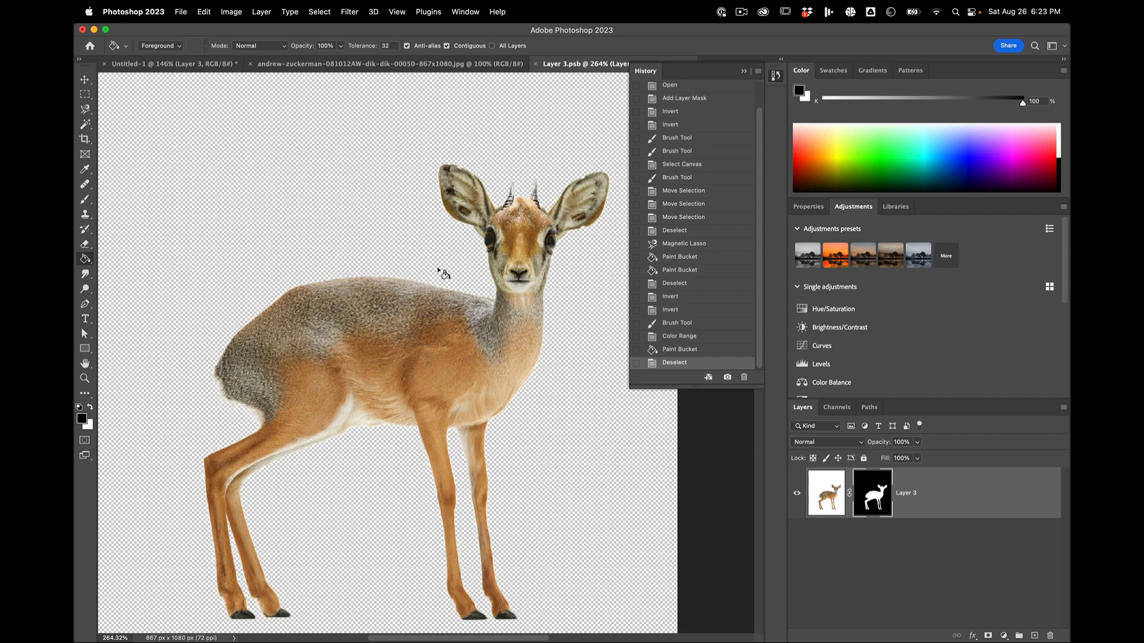
Step: Add a solid color fill layer in magenta ff00de, and place it beneath Layer 3
scroll(444, 273, "down", 5)
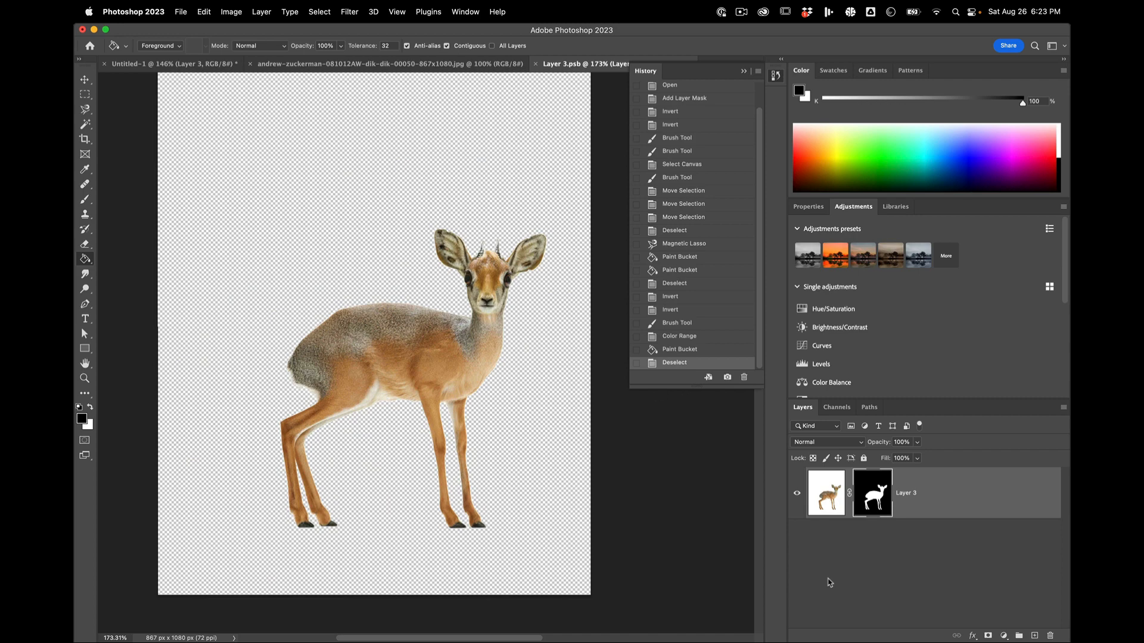
left_click(263, 13)
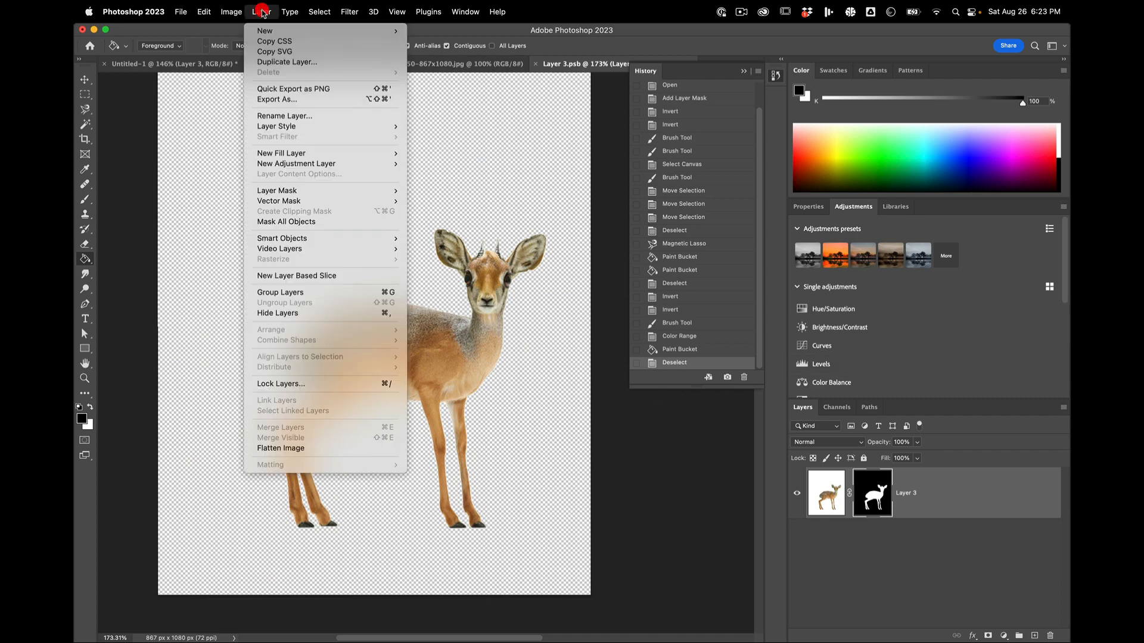
mouse_move(372, 154)
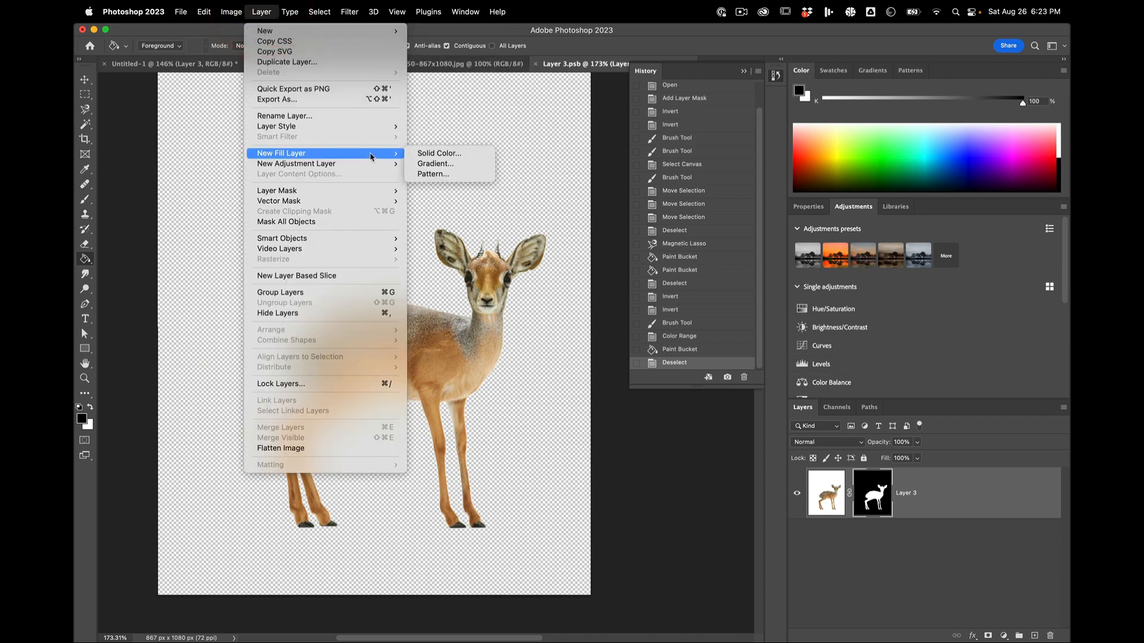
left_click(447, 153)
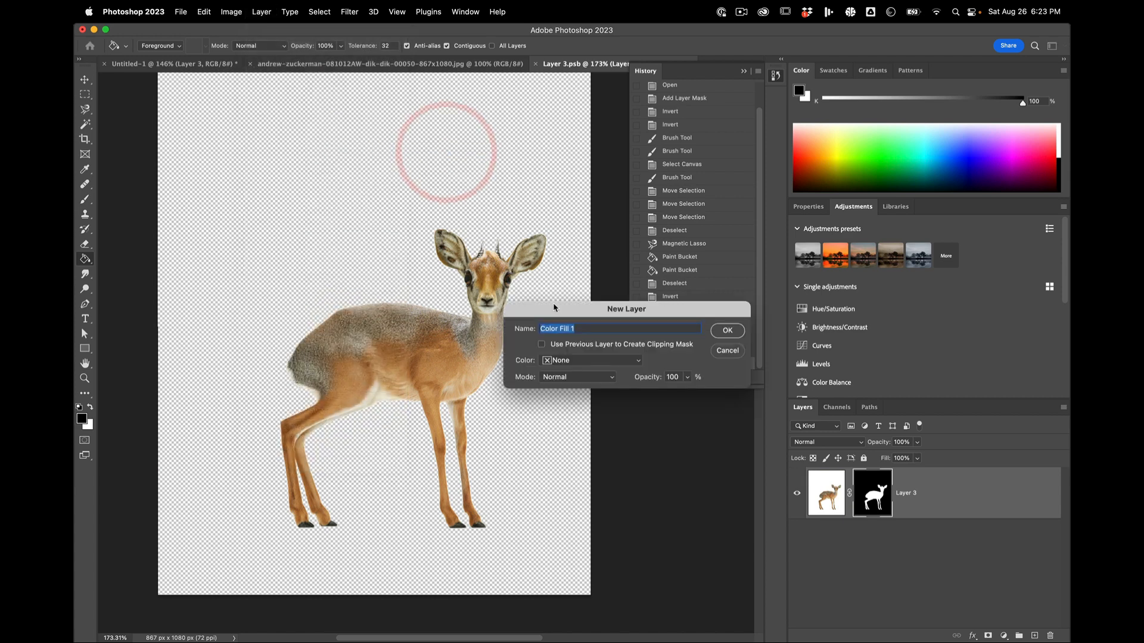
left_click(727, 330)
left_click(962, 376)
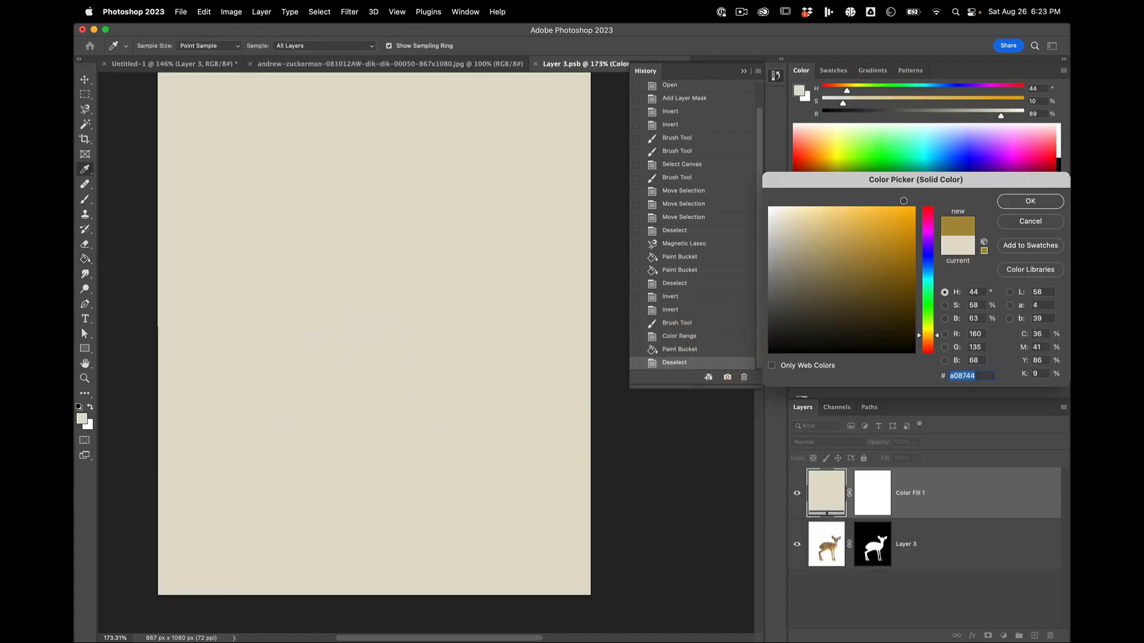
type("ffb900")
left_click(928, 227)
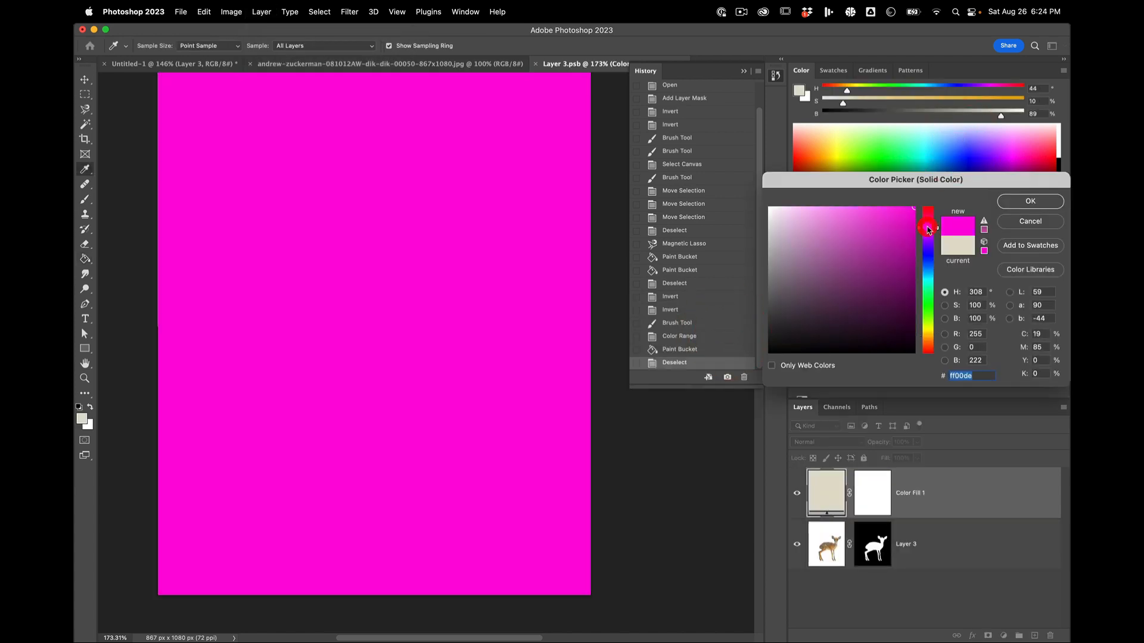
left_click(1030, 202)
left_click_drag(929, 493, 929, 571)
Step: Examine the mask edges around the dik-dik's head, horns, belly, legs and back against the magenta fill
scroll(429, 339, "up", 6)
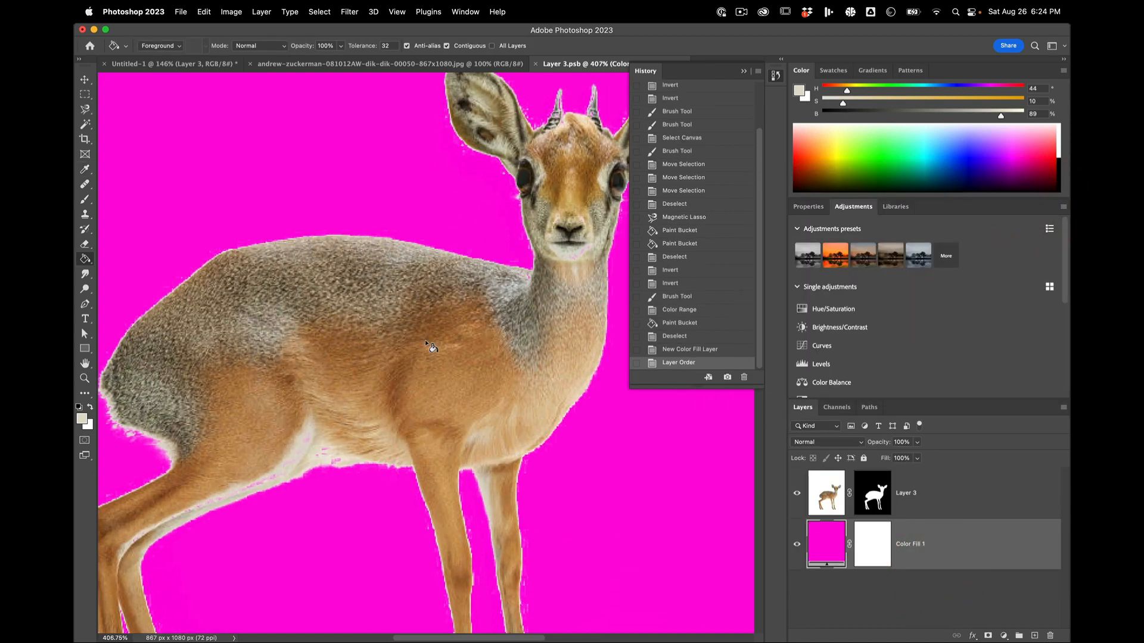
scroll(428, 344, "down", 4)
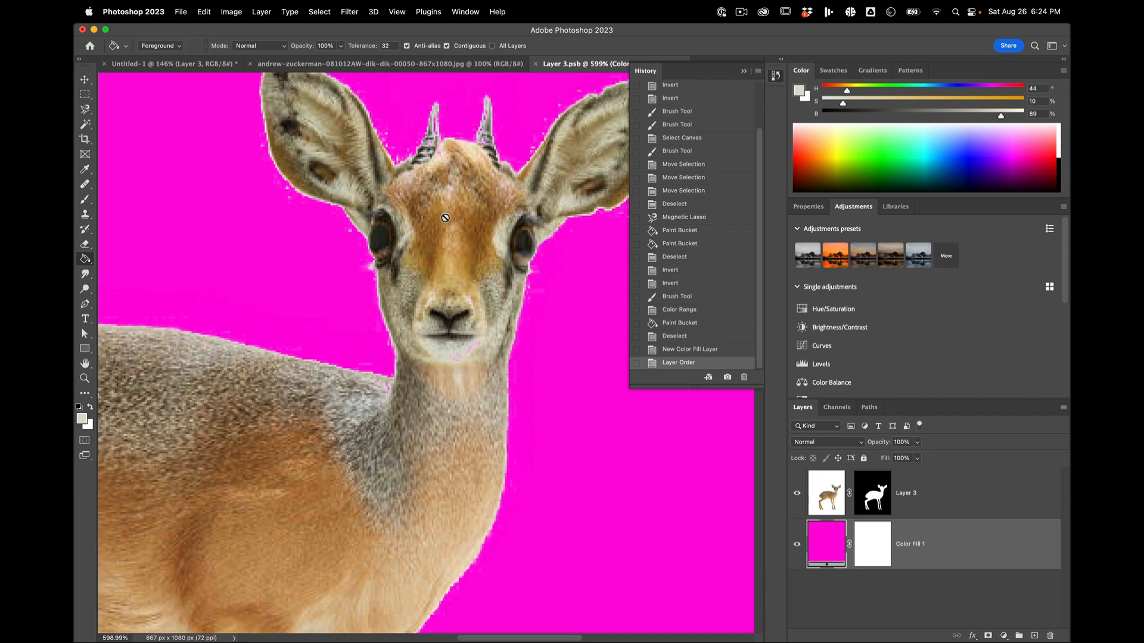
scroll(447, 221, "up", 6)
scroll(447, 221, "up", 5)
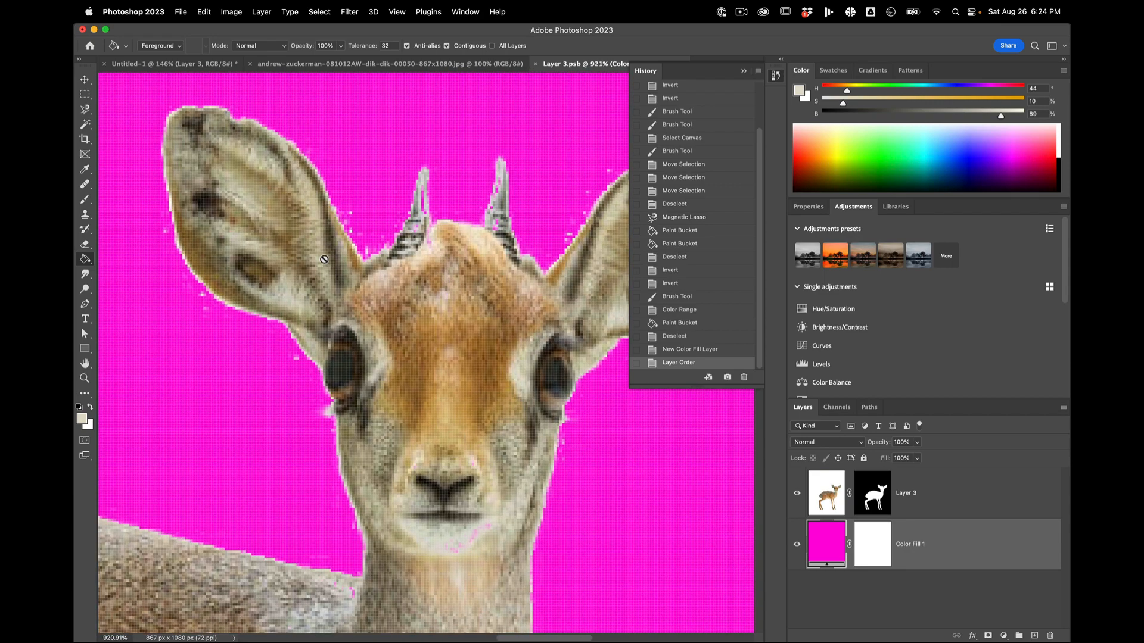
left_click(871, 488)
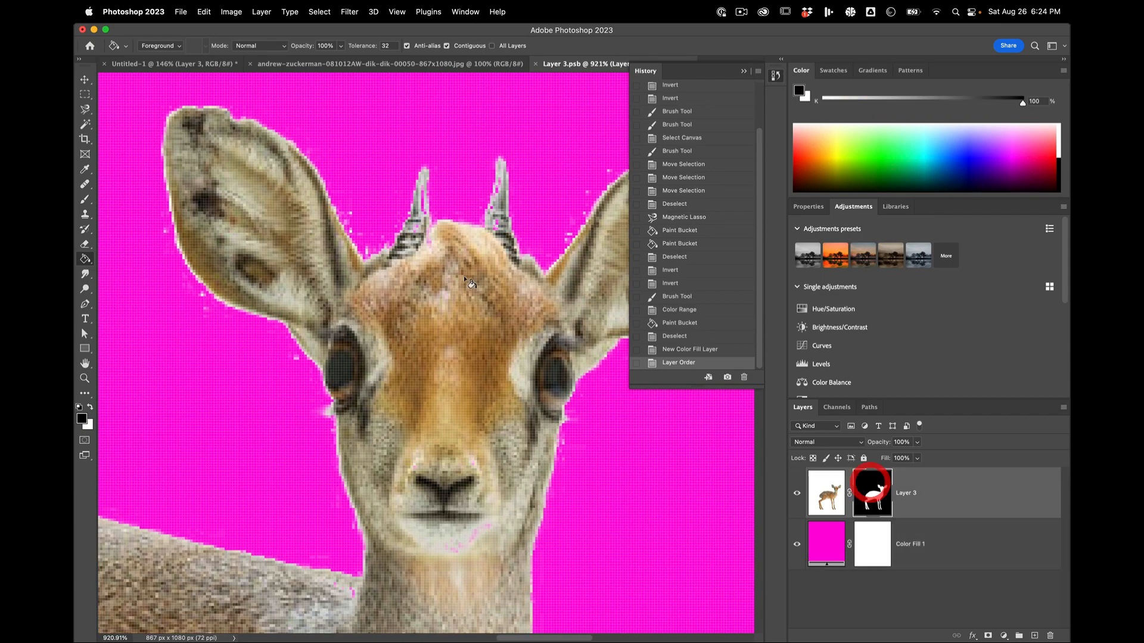
scroll(444, 258, "up", 2)
scroll(444, 258, "up", 4)
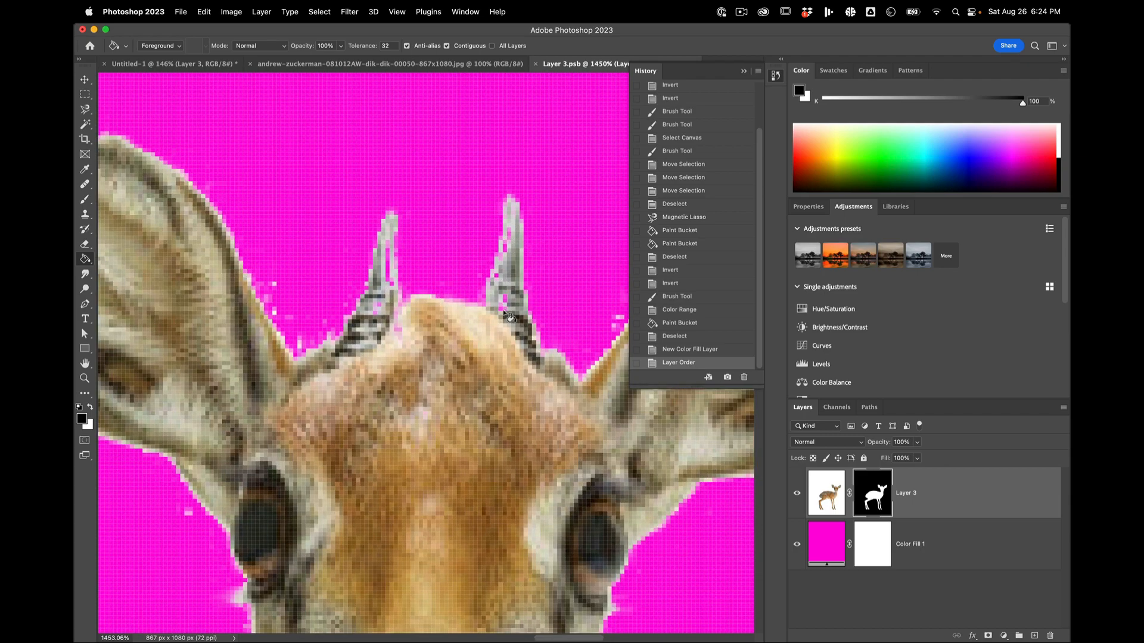
scroll(509, 309, "down", 4)
scroll(506, 306, "down", 6)
scroll(506, 307, "up", 3)
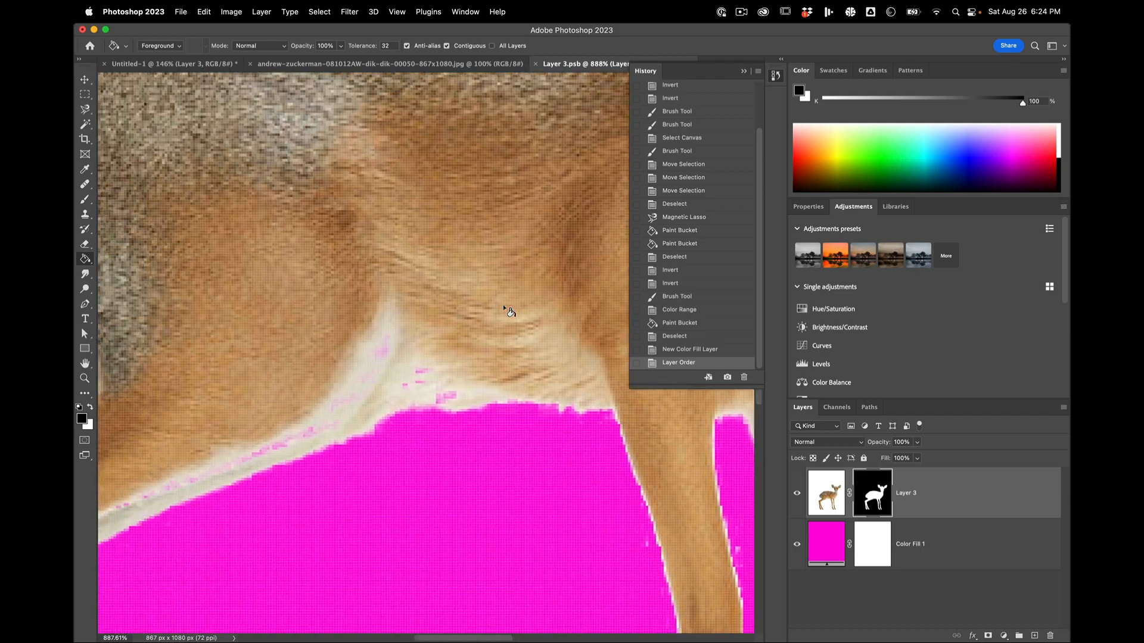
scroll(344, 376, "down", 2)
scroll(395, 345, "up", 8)
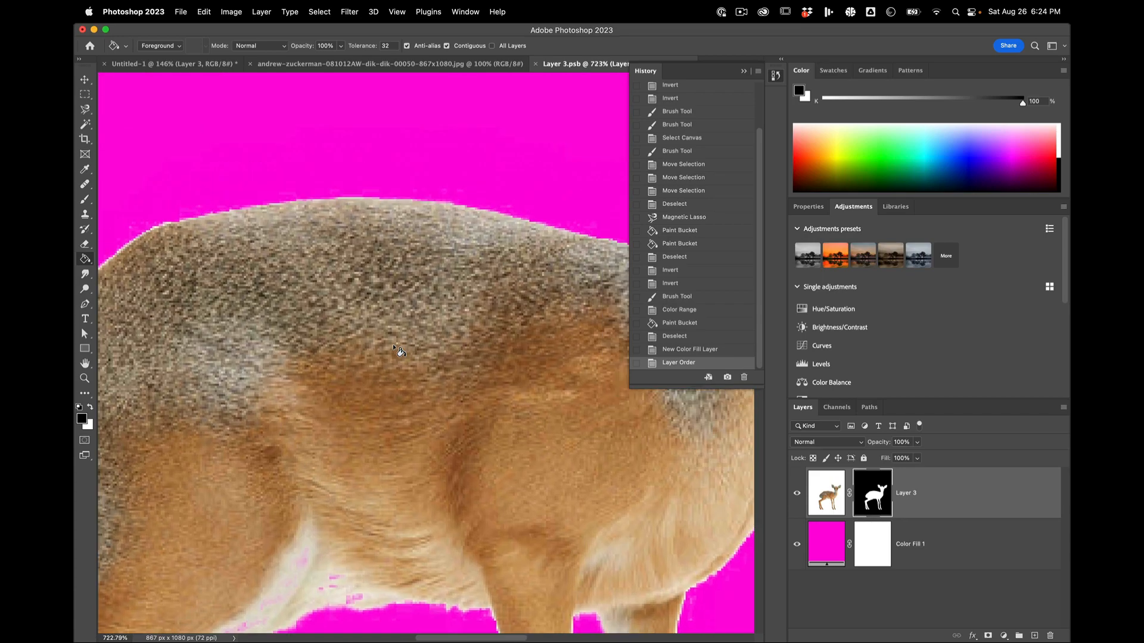
scroll(399, 353, "up", 4)
scroll(448, 431, "up", 4)
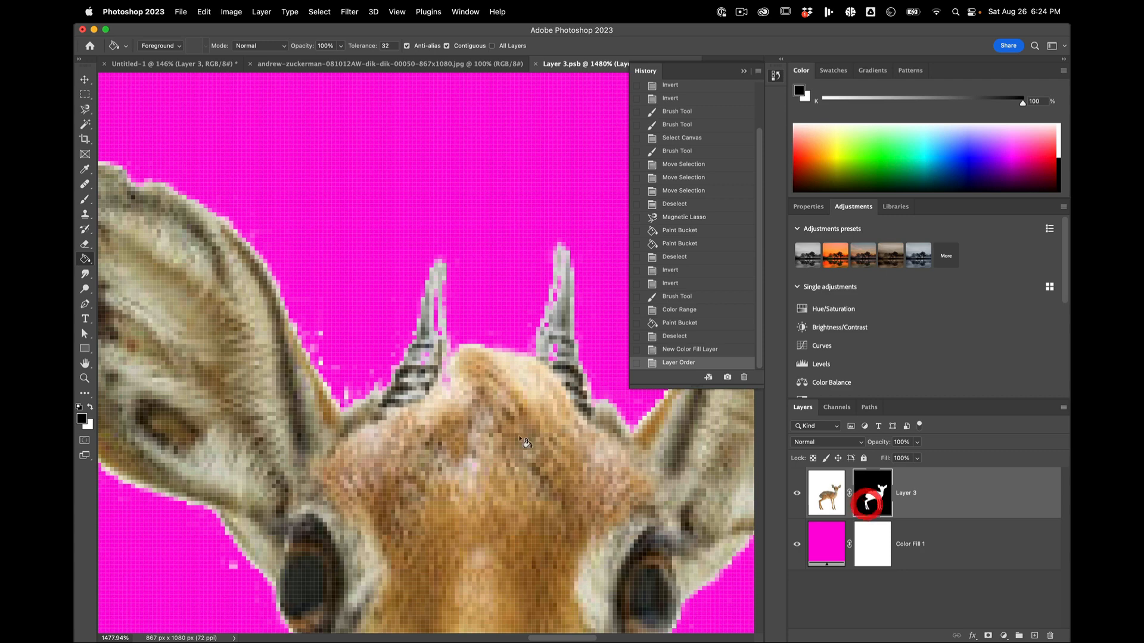
Step: Paint white on the Layer 3 mask with a 6 px brush to restore the missing areas in the dik-dik's left horn
left_click(866, 508)
key("b")
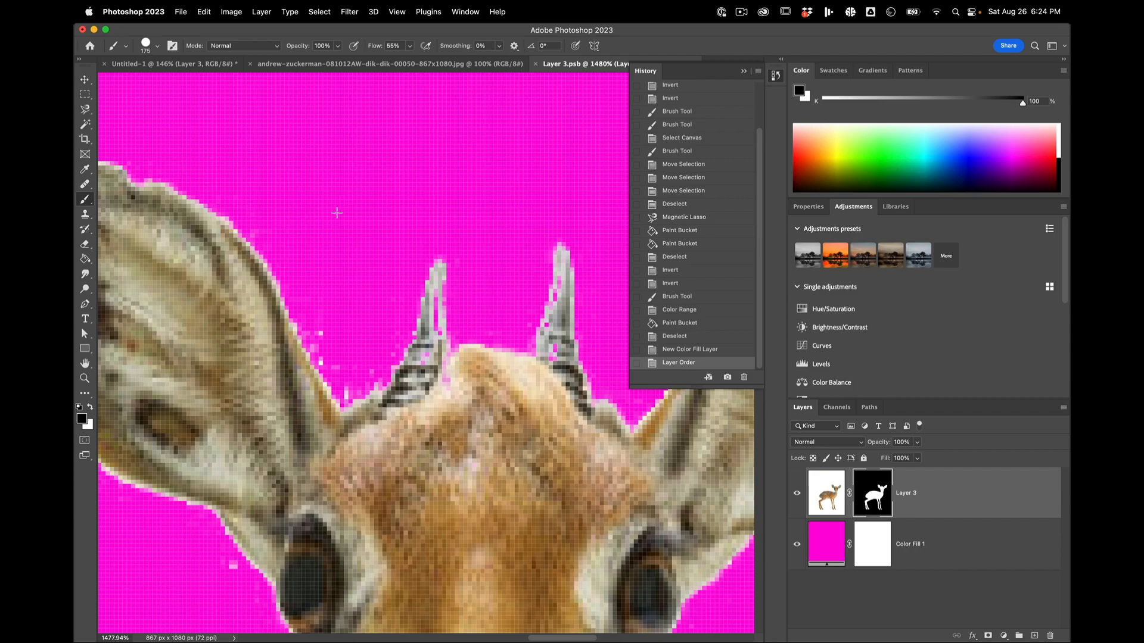
mouse_move(334, 215)
left_mouse_down()
mouse_move(373, 227)
mouse_move(245, 189)
left_mouse_up()
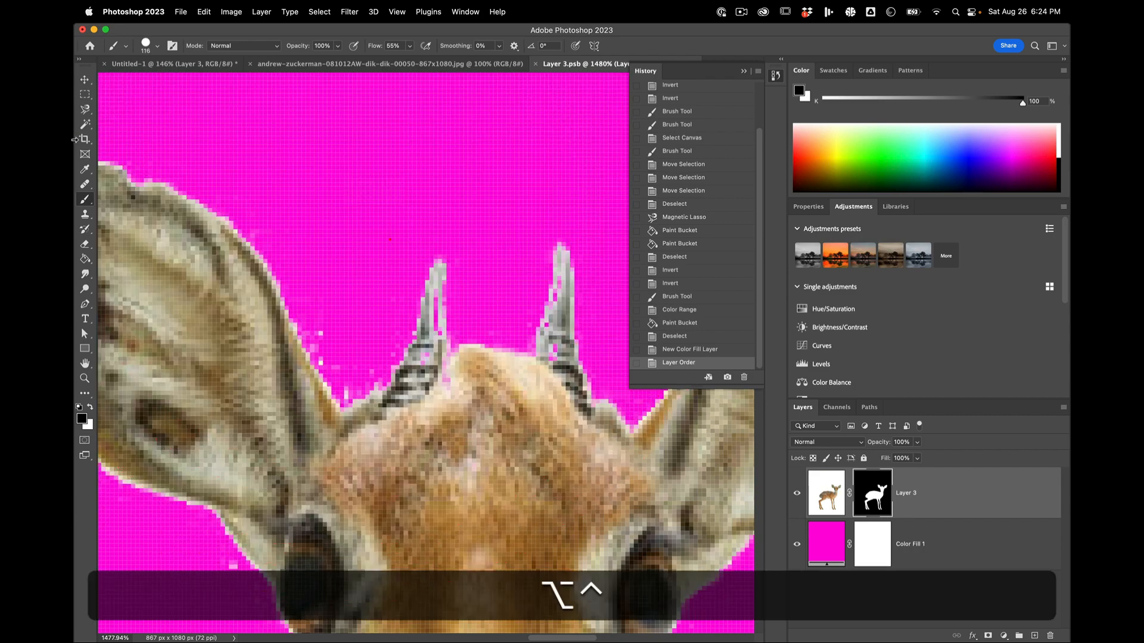
left_click_drag(413, 274, 198, 249)
left_click_drag(429, 379, 404, 379)
key("x")
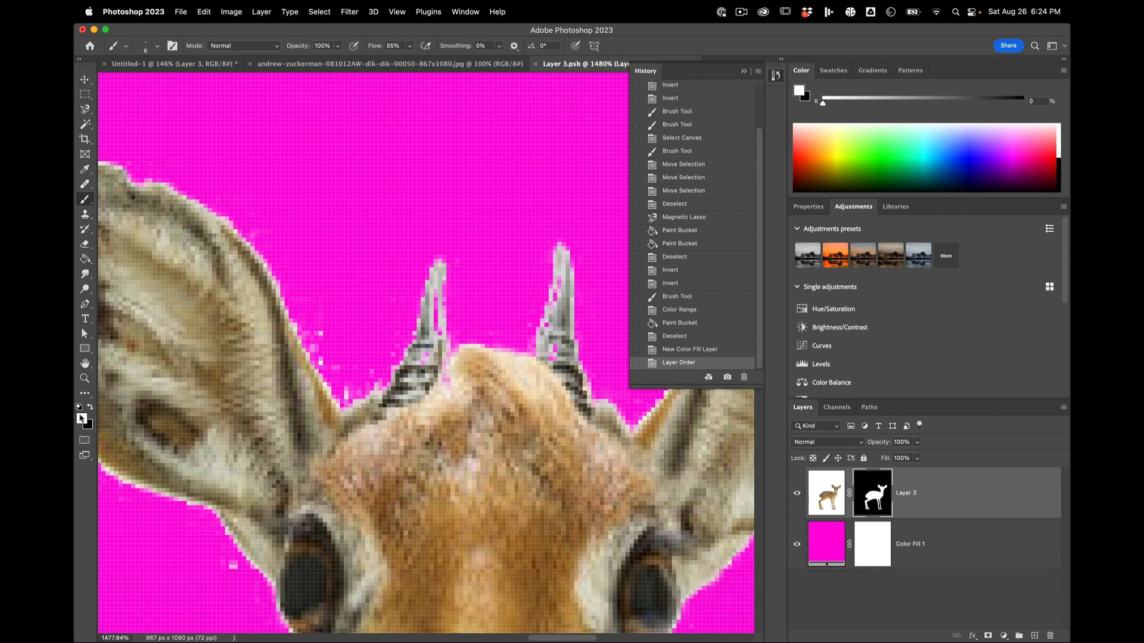
left_click_drag(439, 380, 428, 363)
key("x")
key("x")
key("x")
key("x")
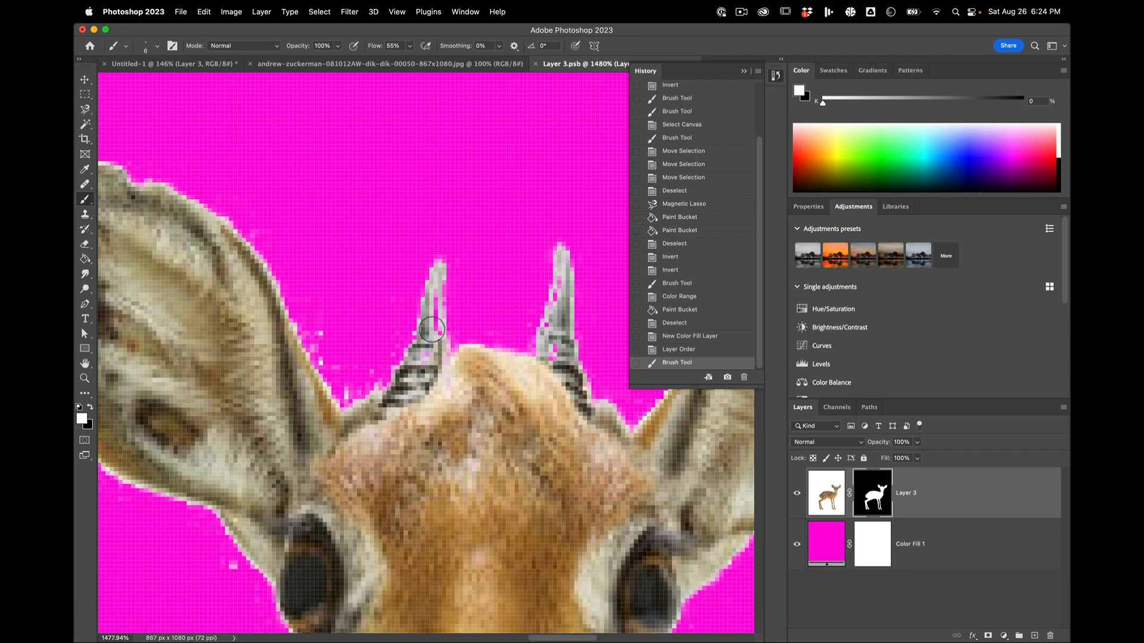
mouse_move(432, 329)
left_mouse_down()
mouse_move(436, 313)
mouse_move(414, 363)
left_mouse_up()
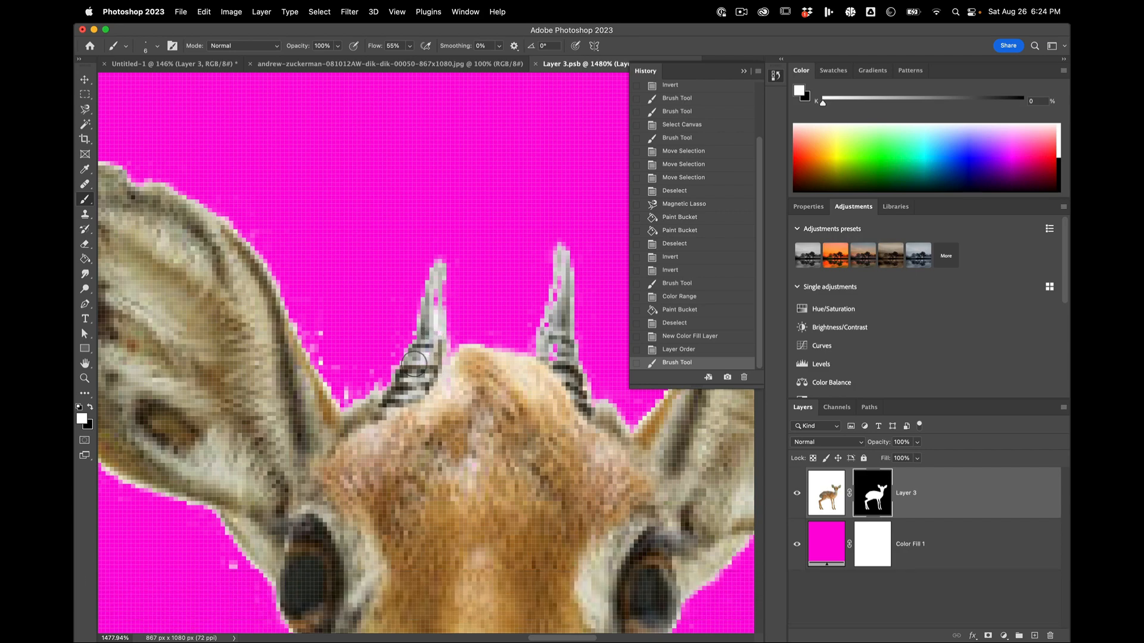
left_click(419, 404)
Step: Paint white on the mask over the lower part of the right horn to restore its missing areas
scroll(417, 405, "right", 10)
scroll(417, 405, "down", 4)
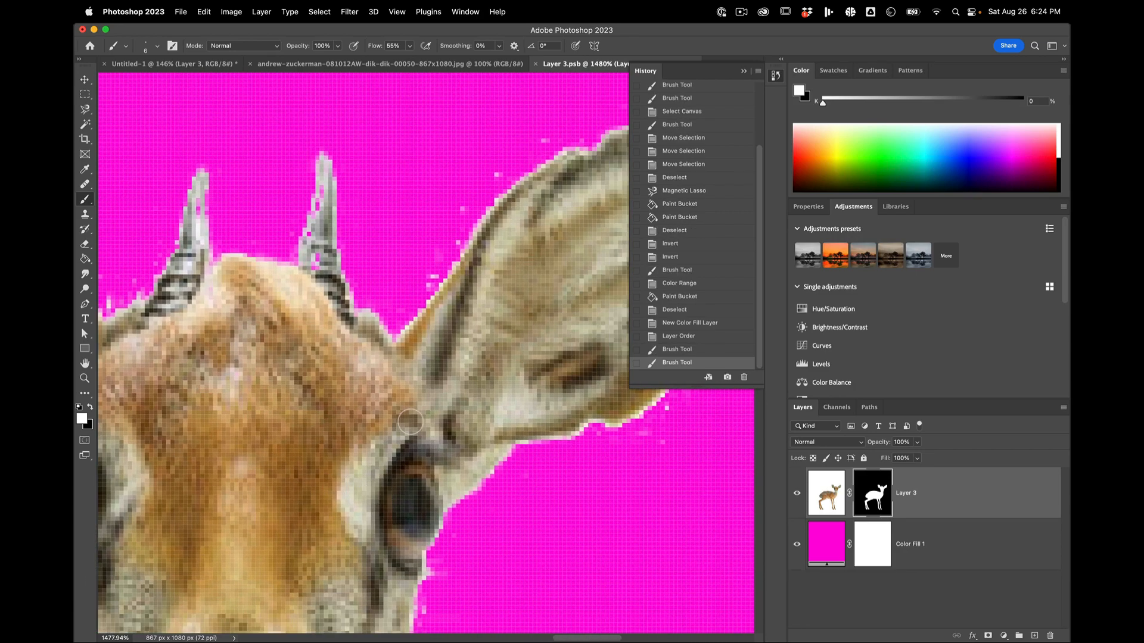
mouse_move(297, 285)
left_mouse_down()
mouse_move(300, 251)
mouse_move(320, 269)
mouse_move(315, 236)
left_mouse_up()
Step: Paint white on the mask over the magenta patches in the pale belly fur beside the flank
scroll(263, 472, "down", 3)
scroll(262, 471, "down", 15)
scroll(262, 471, "left", 10)
scroll(262, 472, "up", 1)
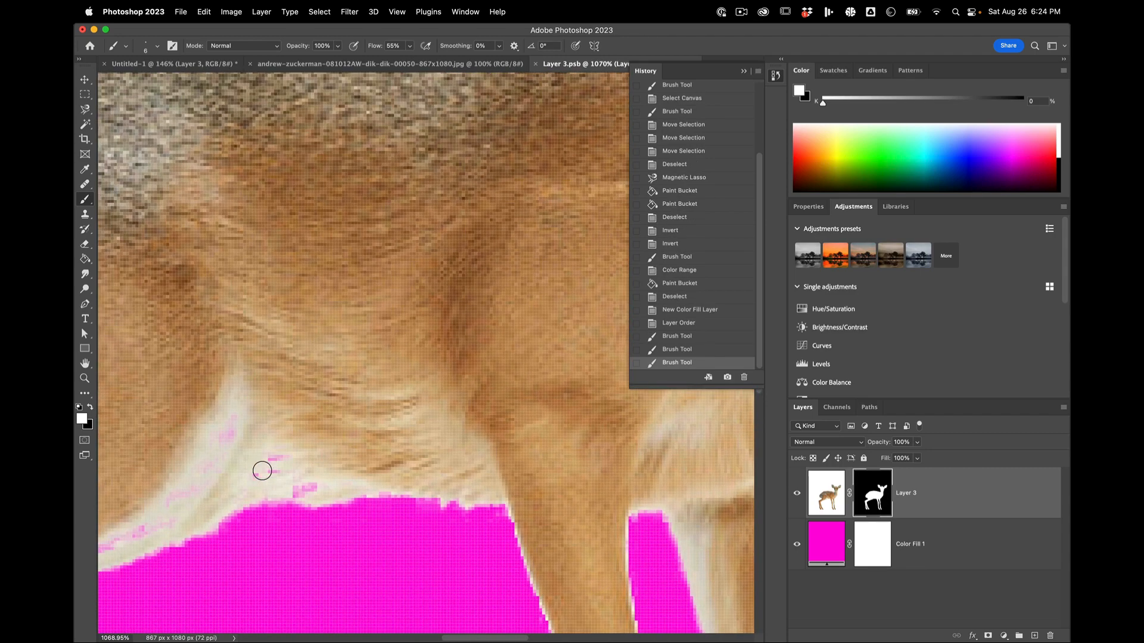
mouse_move(297, 484)
left_mouse_down()
mouse_move(323, 487)
mouse_move(289, 490)
mouse_move(272, 441)
mouse_move(233, 481)
mouse_move(279, 474)
mouse_move(245, 460)
mouse_move(273, 459)
left_mouse_up()
Step: Restore the pale fur in the flank fold where the hind leg meets the belly by painting the mask white
scroll(273, 459, "left", 10)
scroll(273, 460, "down", 4)
scroll(272, 460, "left", 8)
scroll(273, 460, "down", 3)
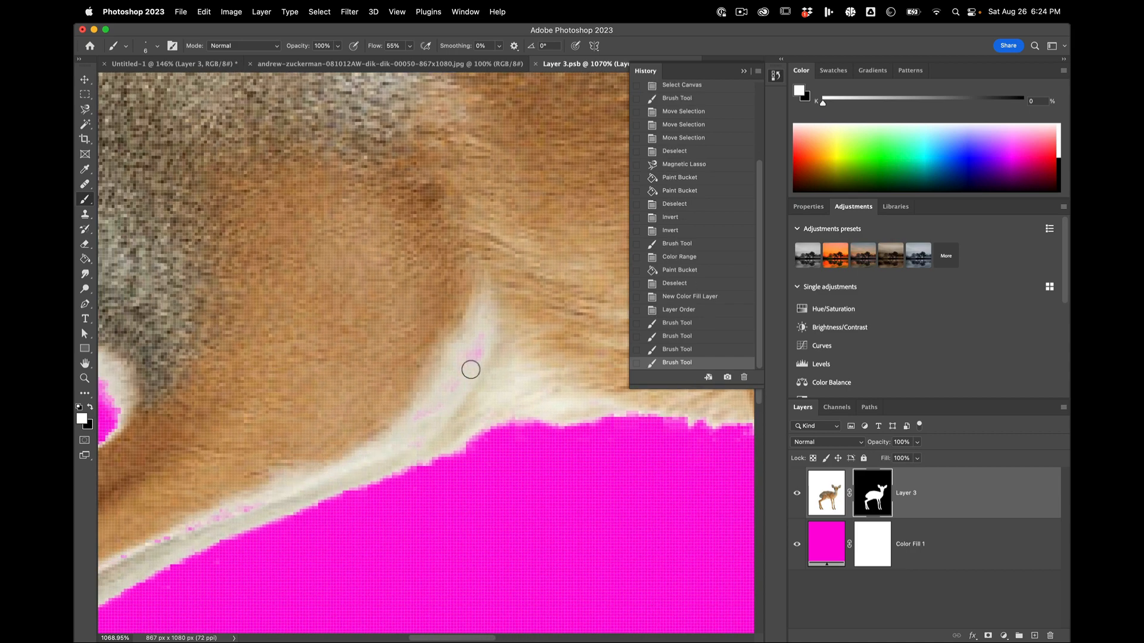
mouse_move(470, 370)
left_mouse_down()
mouse_move(452, 384)
mouse_move(470, 404)
left_mouse_up()
left_click_drag(539, 396, 479, 399)
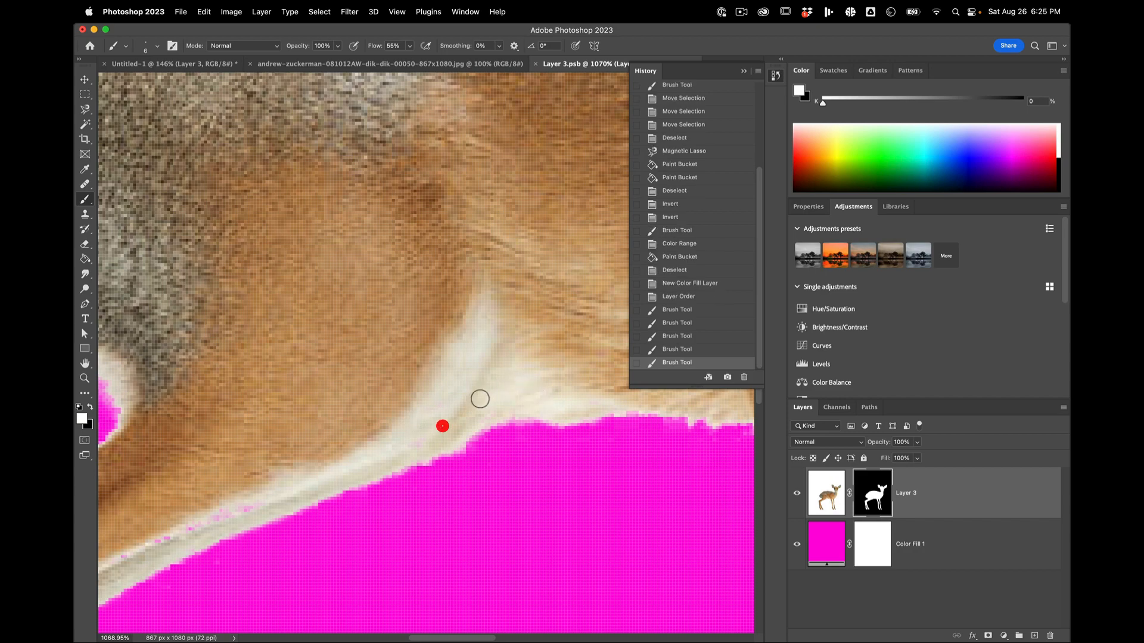
Step: Restore the pale strip along the hind leg's underside in white, and paint out the excess bump beneath it in black
scroll(479, 399, "left", 15)
scroll(479, 399, "down", 5)
left_click_drag(414, 453, 510, 439)
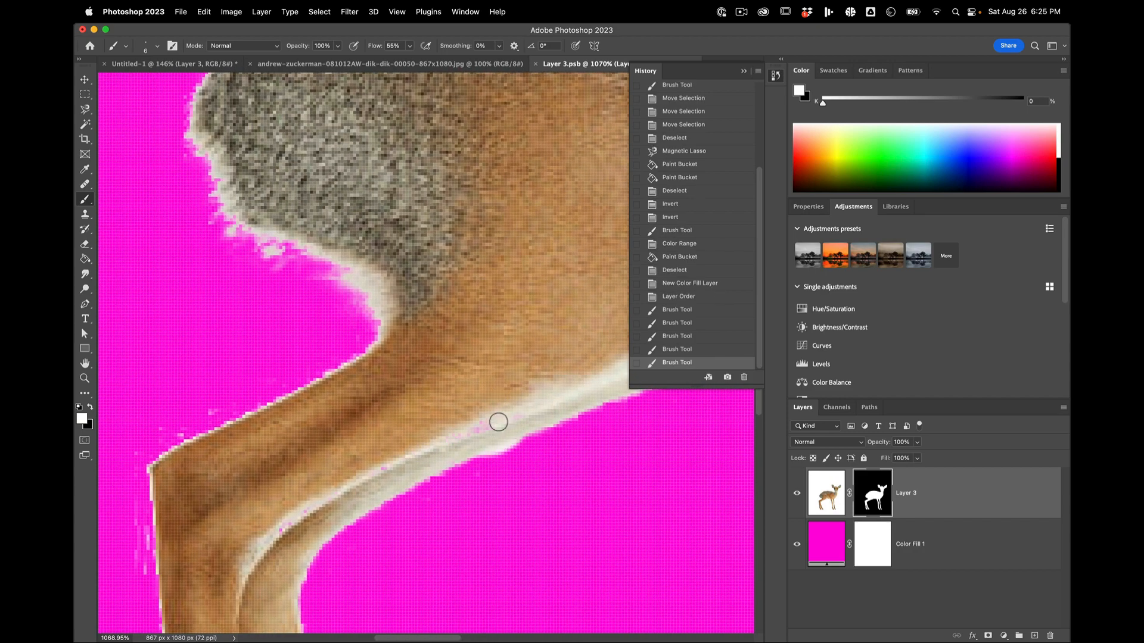
left_click(375, 467)
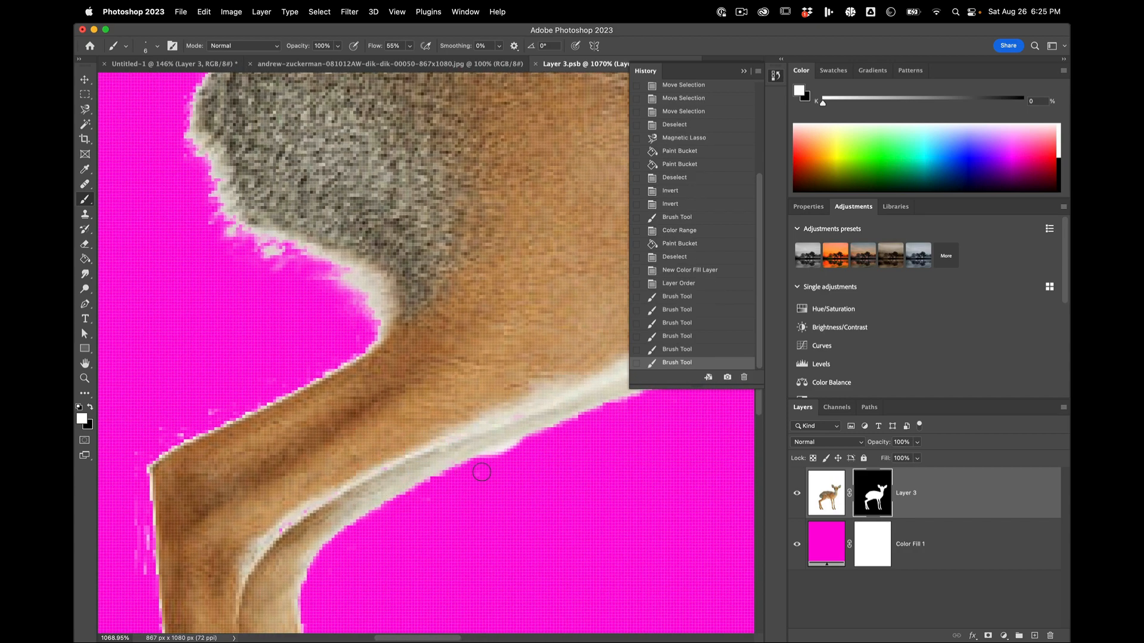
key("x")
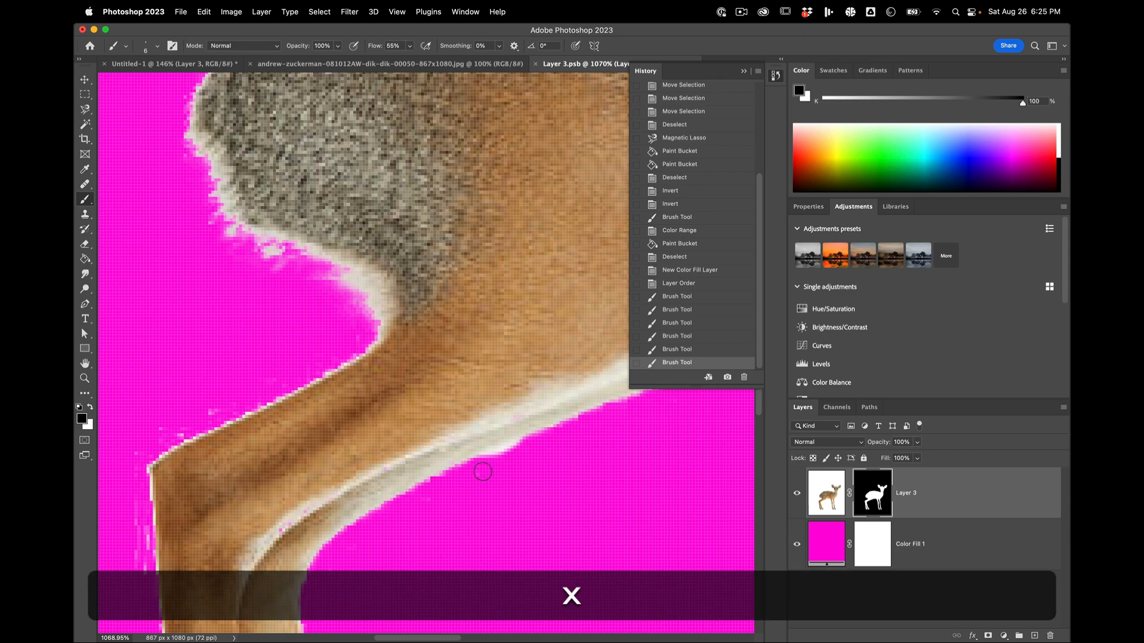
left_click(531, 445)
Step: Paint black on the mask to remove the stray specks above the hind leg's hock and along its back edge
scroll(396, 449, "down", 2)
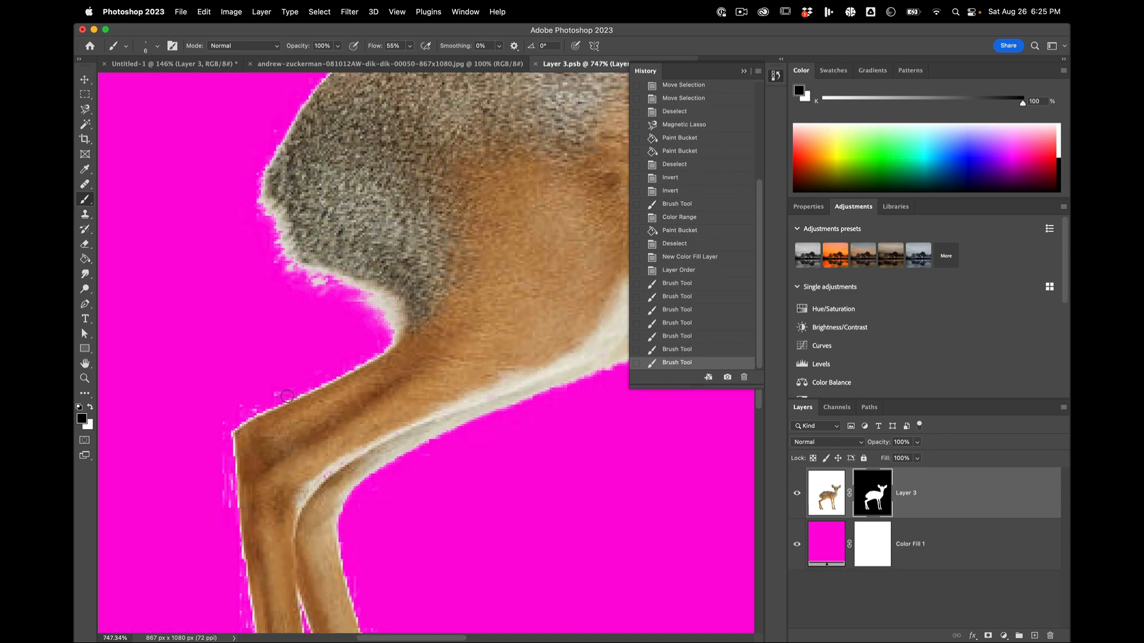
scroll(254, 343, "up", 3)
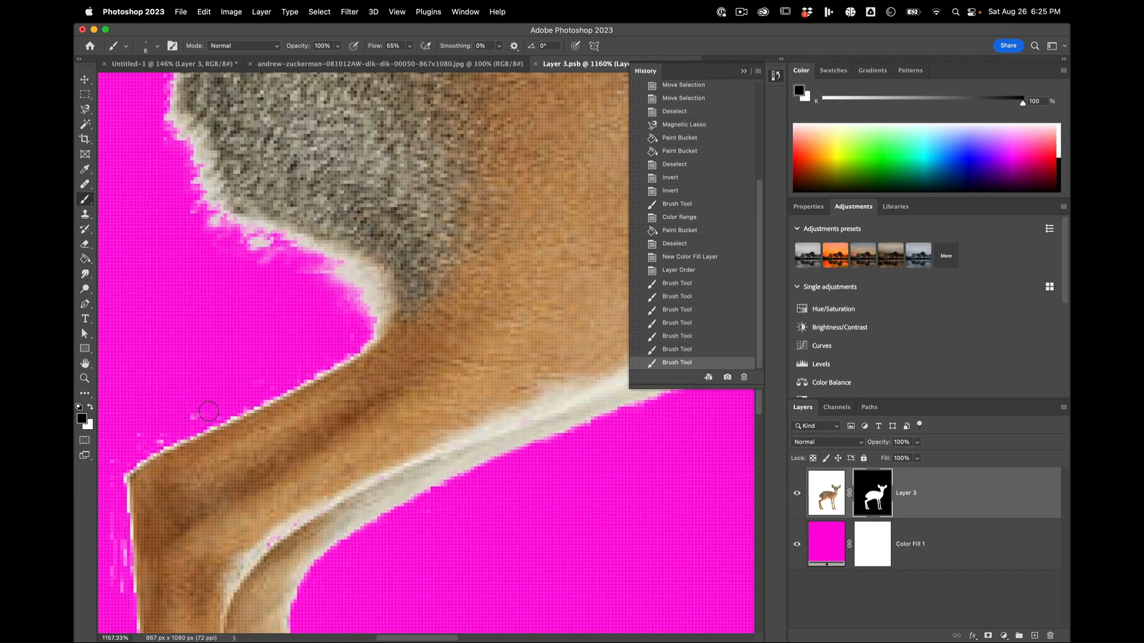
key("space")
left_click_drag(196, 413, 453, 356)
left_click_drag(435, 357, 420, 377)
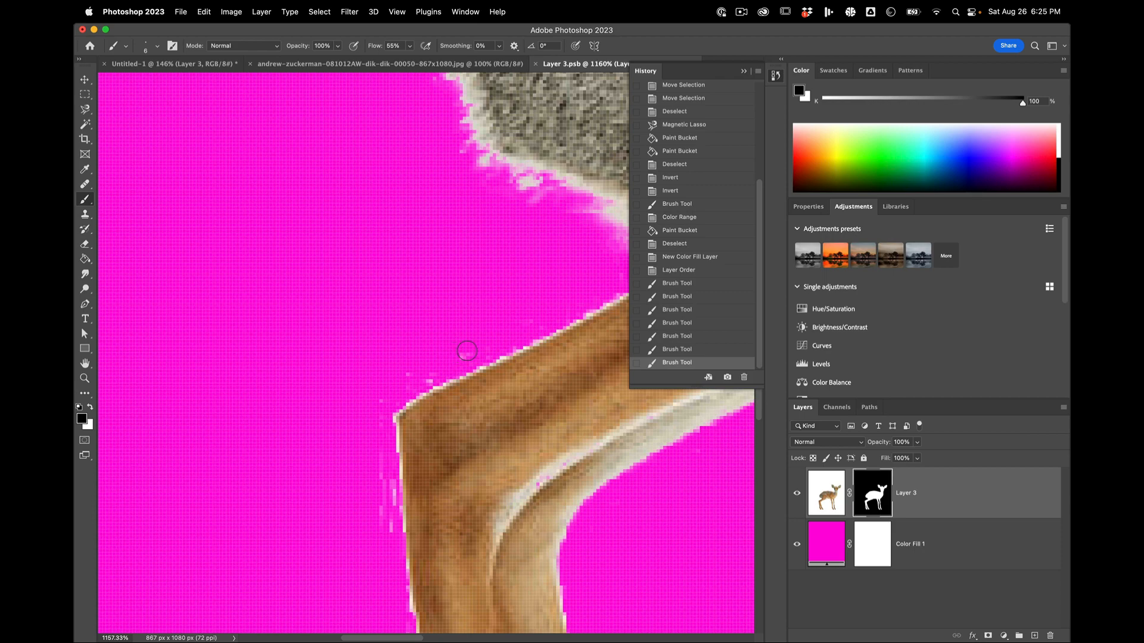
mouse_move(467, 351)
left_mouse_down()
mouse_move(398, 378)
mouse_move(432, 371)
left_mouse_up()
left_click_drag(382, 423, 388, 550)
Step: Paint black on the mask to remove the specks around the left ear and between that ear and the horn
scroll(387, 549, "down", 5)
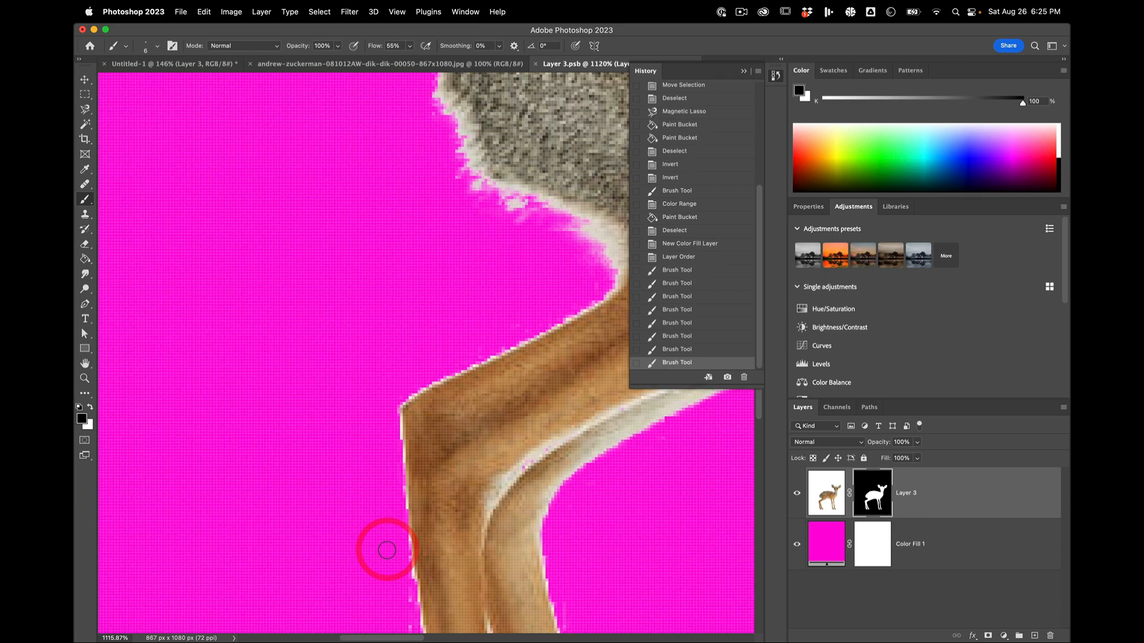
scroll(387, 550, "up", 10)
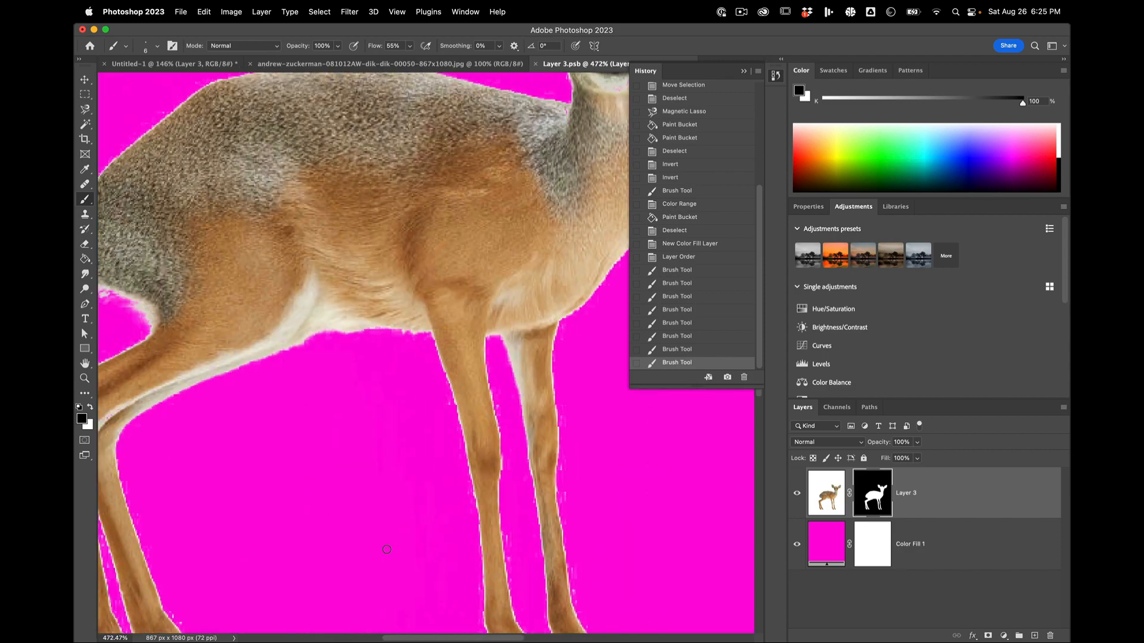
scroll(467, 432, "up", 4)
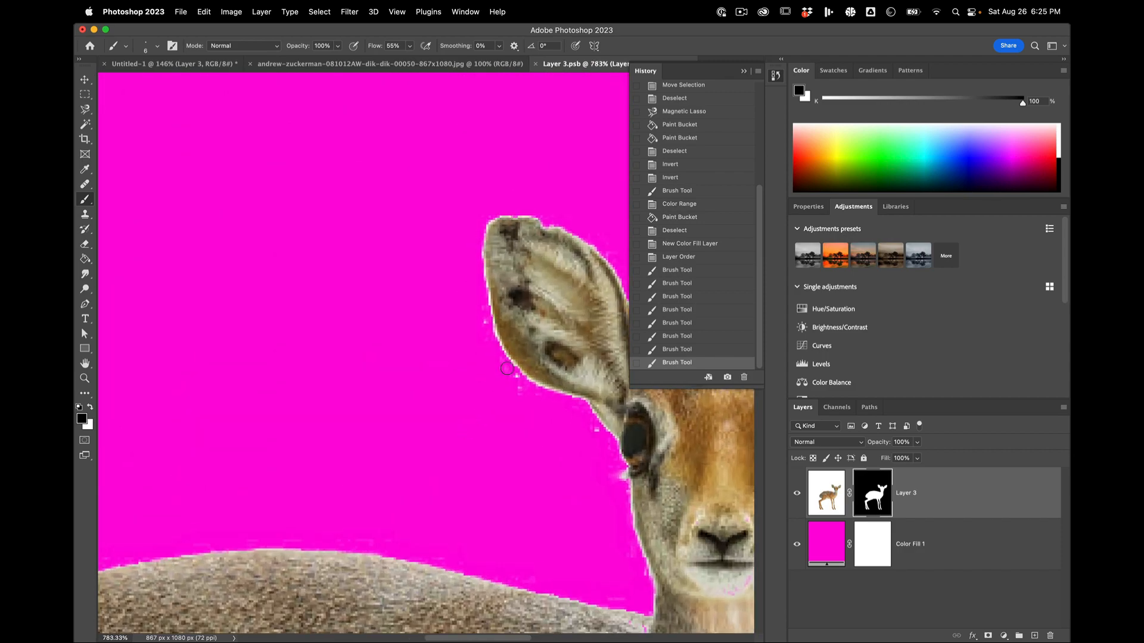
left_click(595, 435)
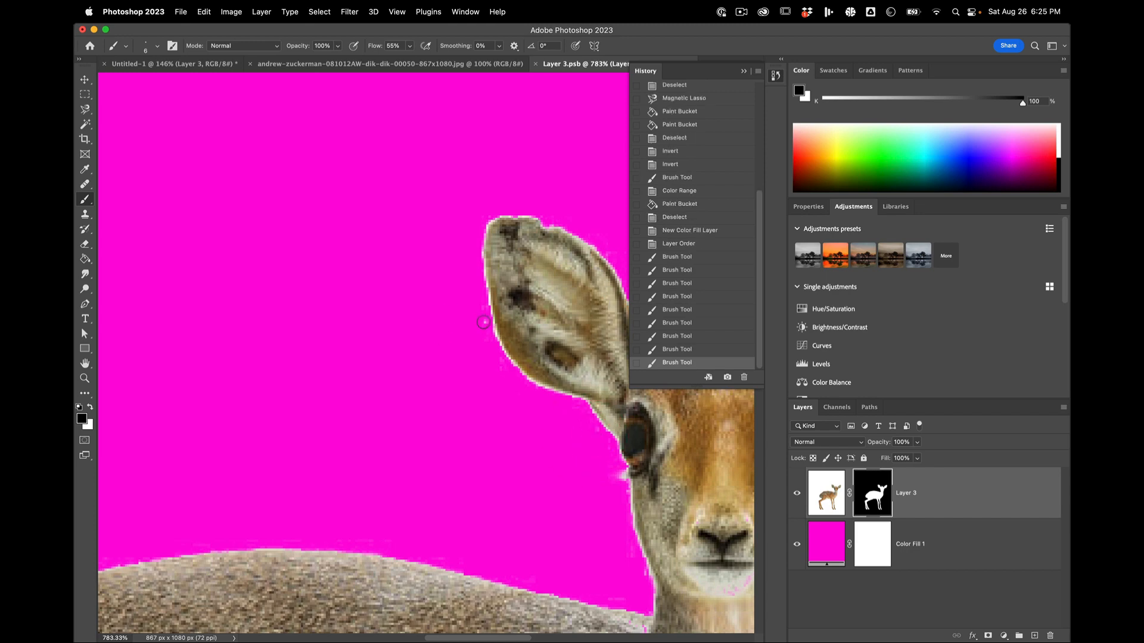
key("space")
left_click_drag(483, 322, 246, 418)
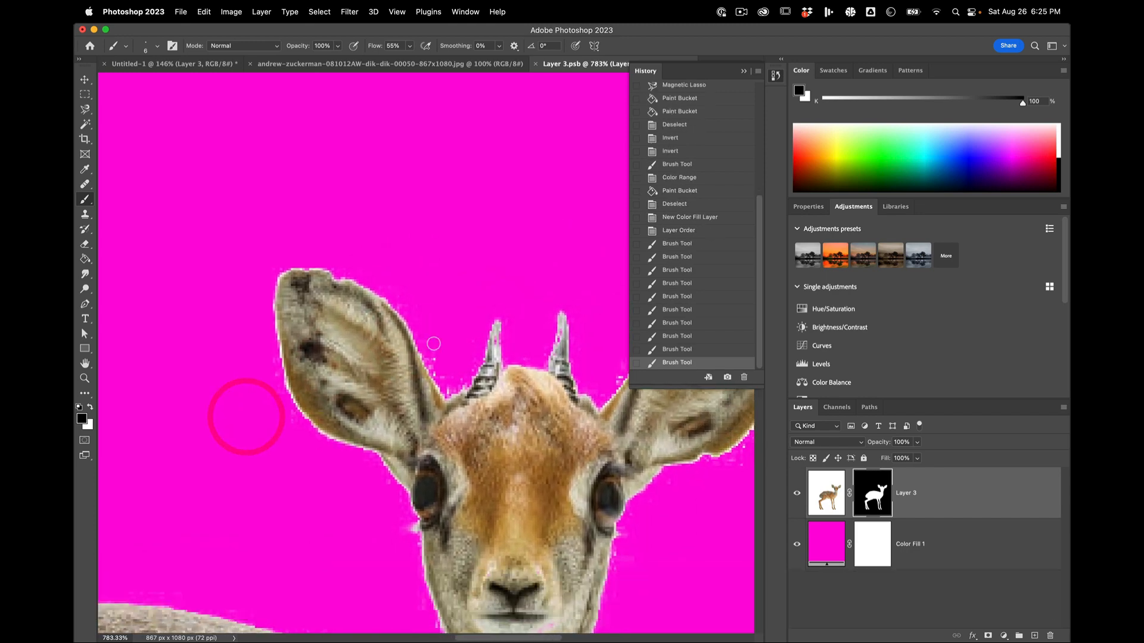
left_click(442, 380)
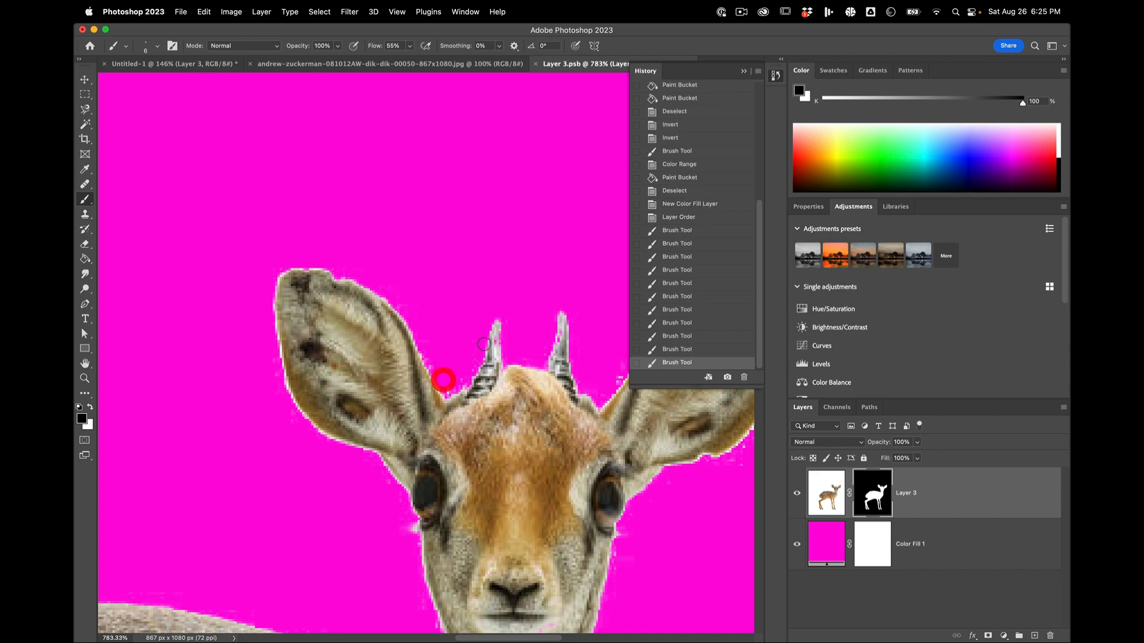
scroll(493, 324, "up", 6)
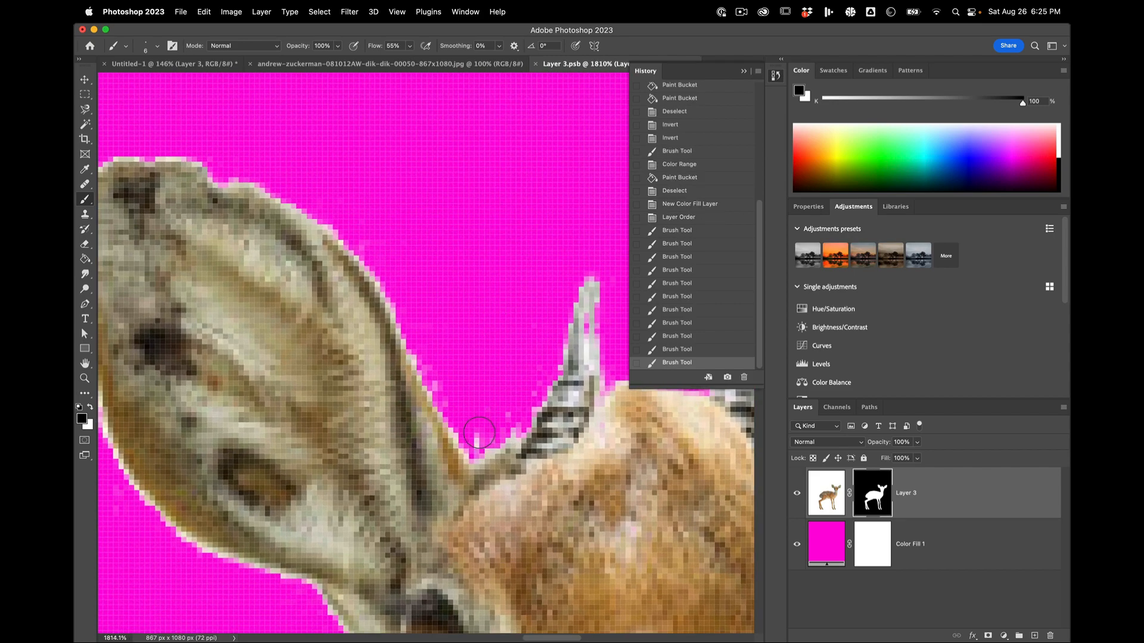
left_click(510, 398)
Step: Restore the remaining gaps in both horns in white with a 4 px brush, and paint out the specks beside the right ear in black
key("space")
left_click_drag(510, 398, 329, 435)
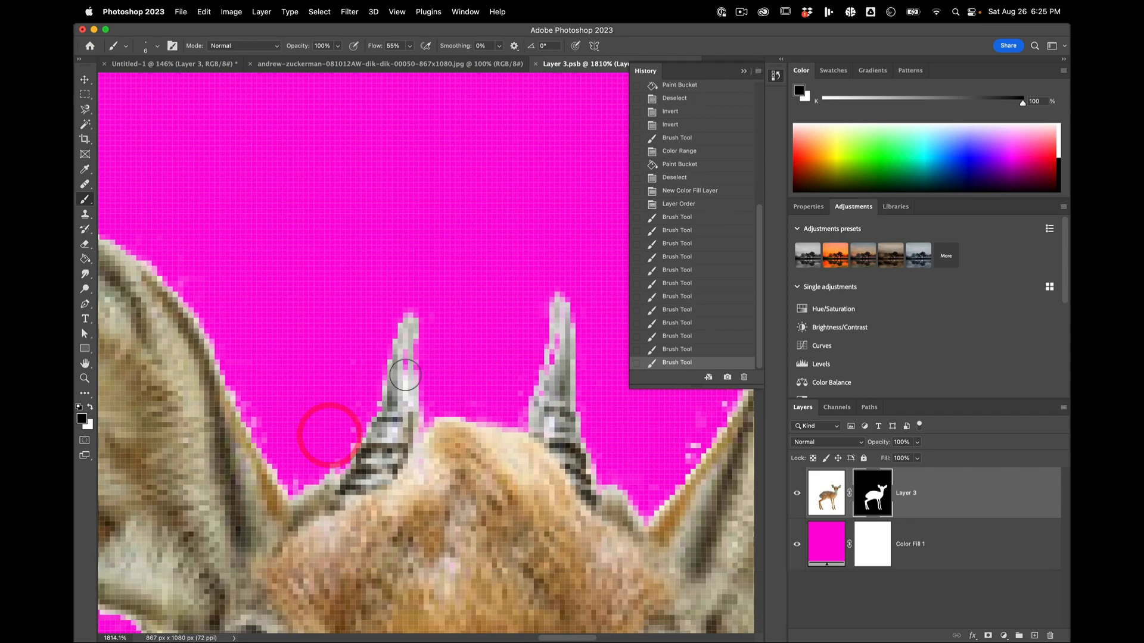
key("x")
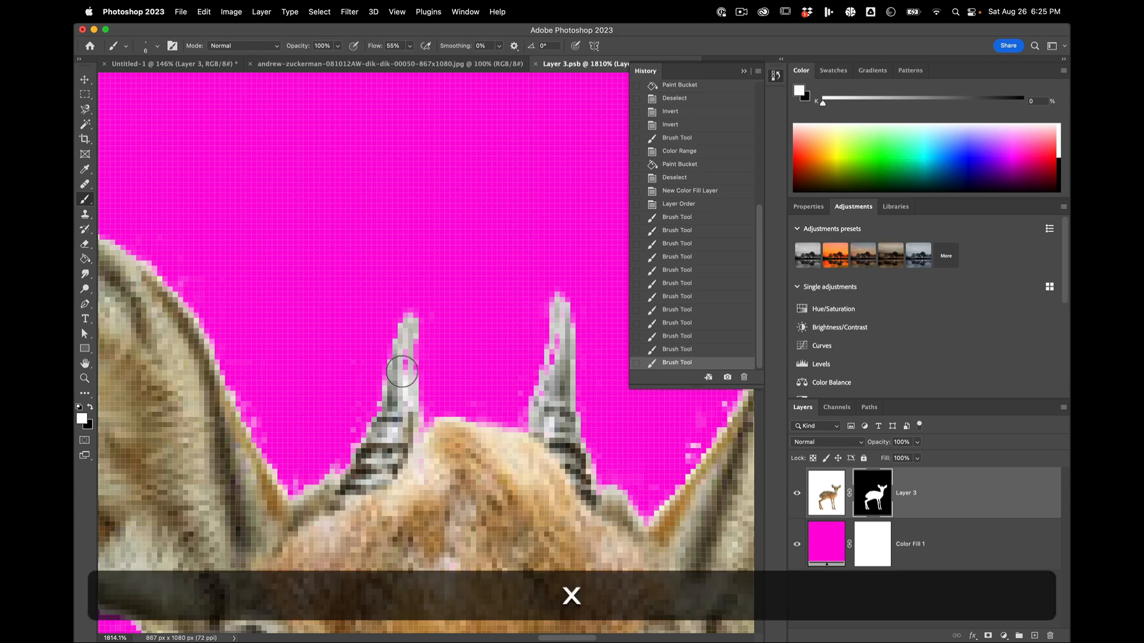
left_click(402, 371)
key("bracketleft")
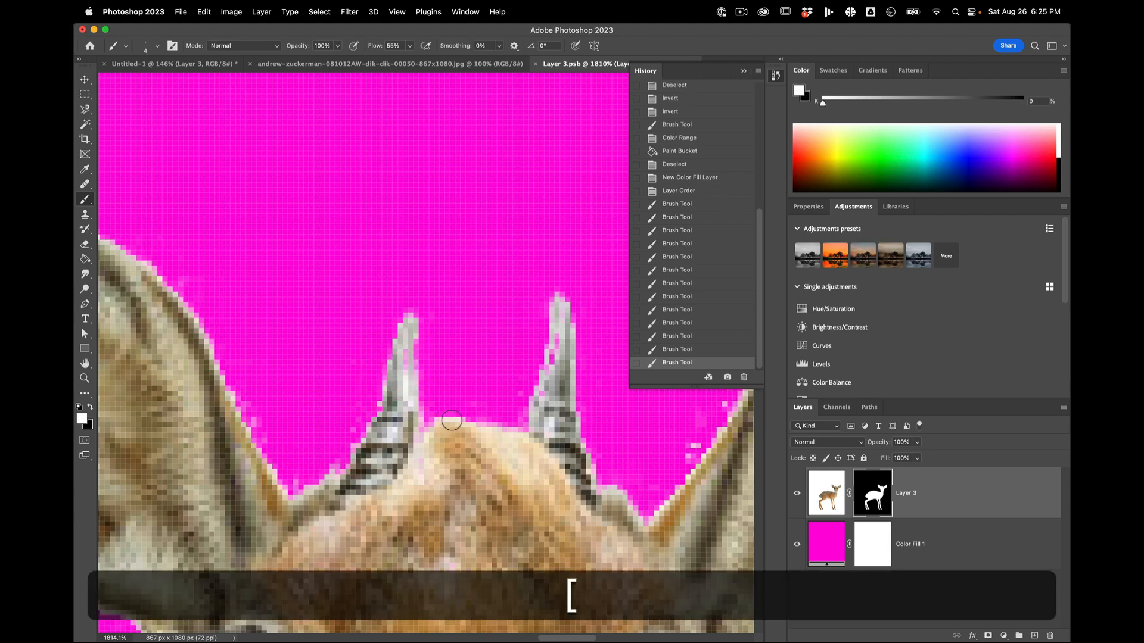
left_click(406, 353)
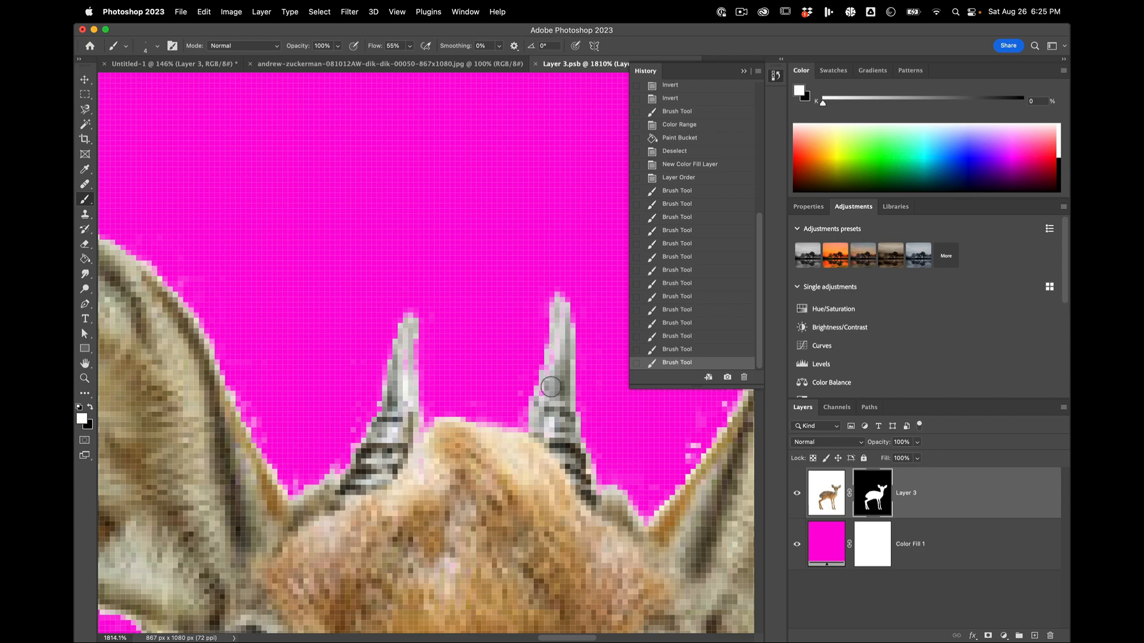
left_click(537, 420)
key("x")
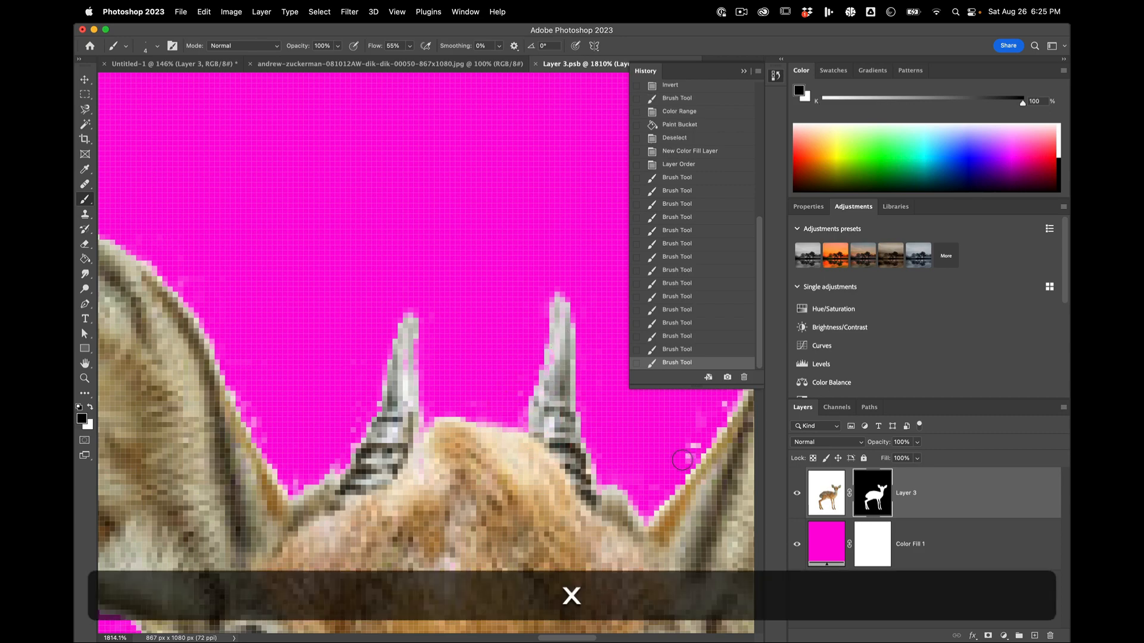
left_click(684, 431)
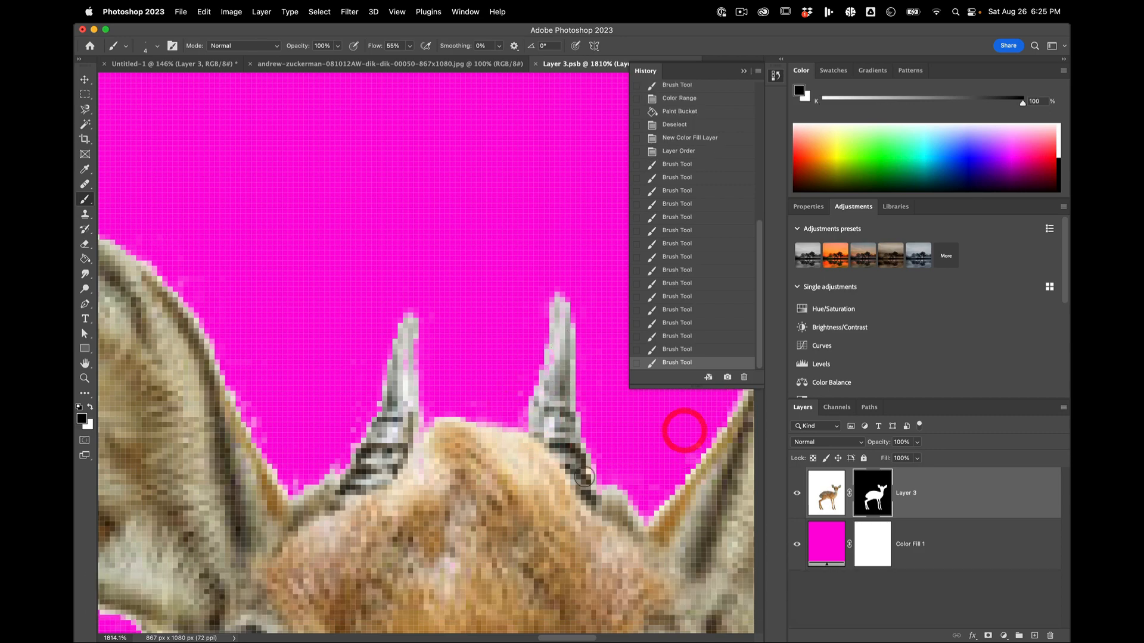
Step: Paint white on the mask where the dik-dik's back meets its neck to restore the missing fur
scroll(685, 431, "down", 6)
scroll(584, 476, "down", 8)
scroll(584, 477, "left", 3)
scroll(585, 476, "down", 5)
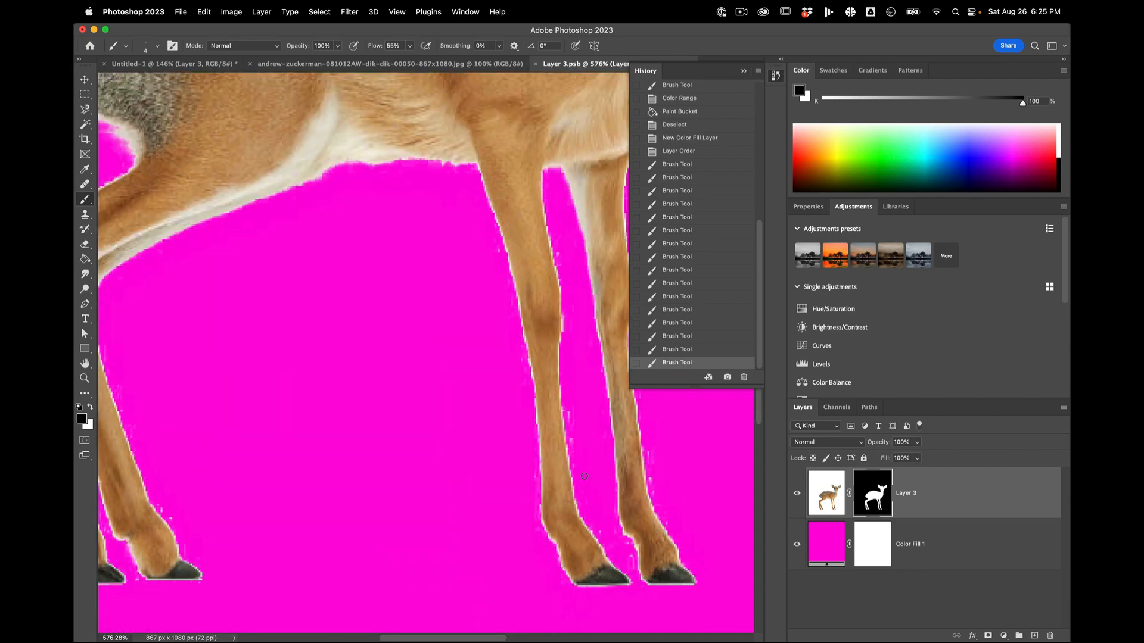
scroll(585, 476, "up", 6)
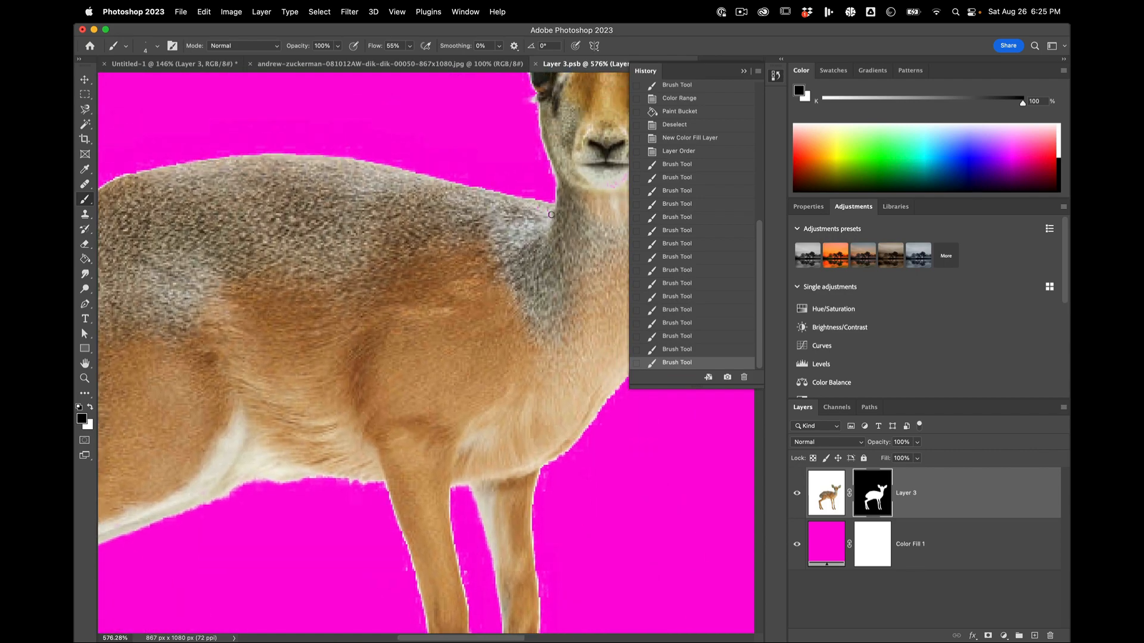
key("x")
left_click(551, 212)
Step: Open the dik-dik's layer mask in Select and Mask and show it with the Overlay view at 100% opacity
scroll(551, 211, "down", 3)
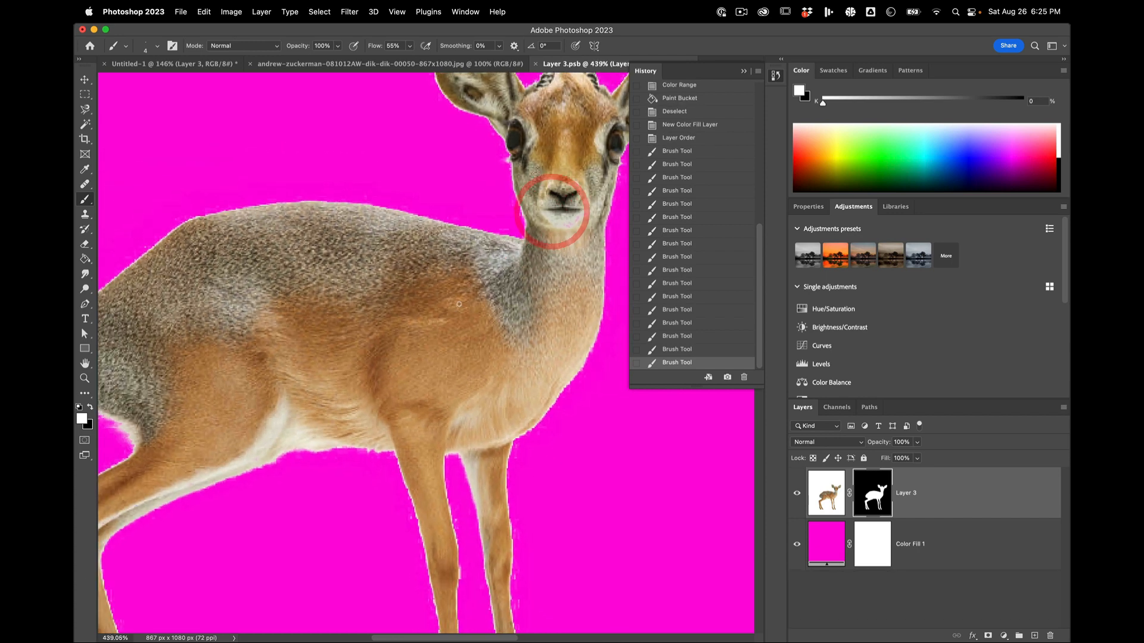
scroll(551, 212, "down", 3)
scroll(552, 212, "left", 3)
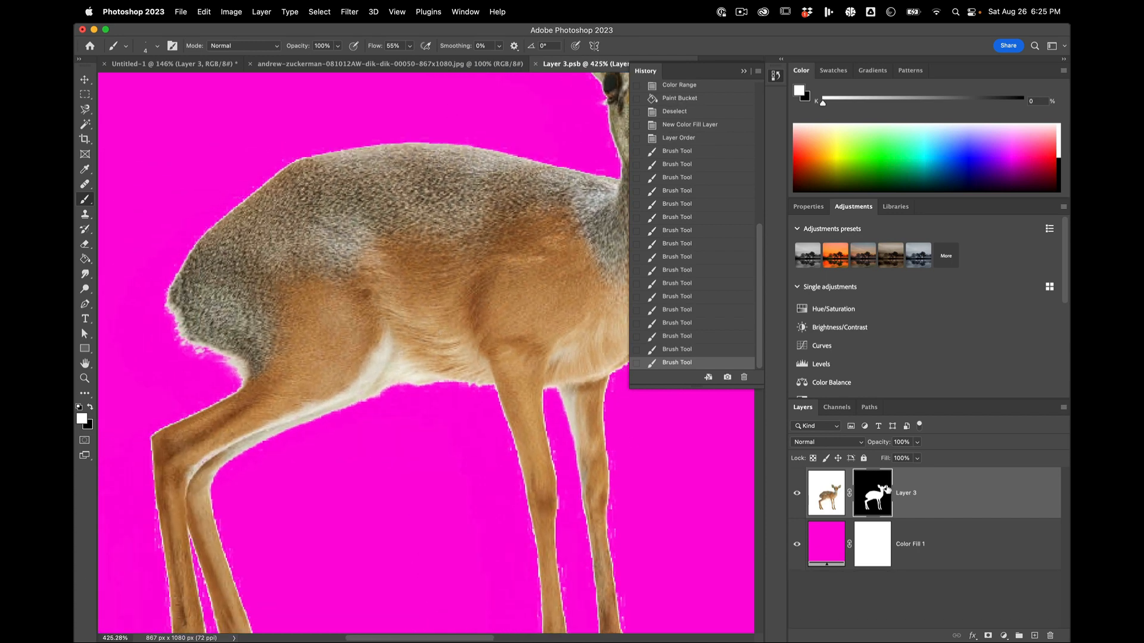
right_click(883, 486)
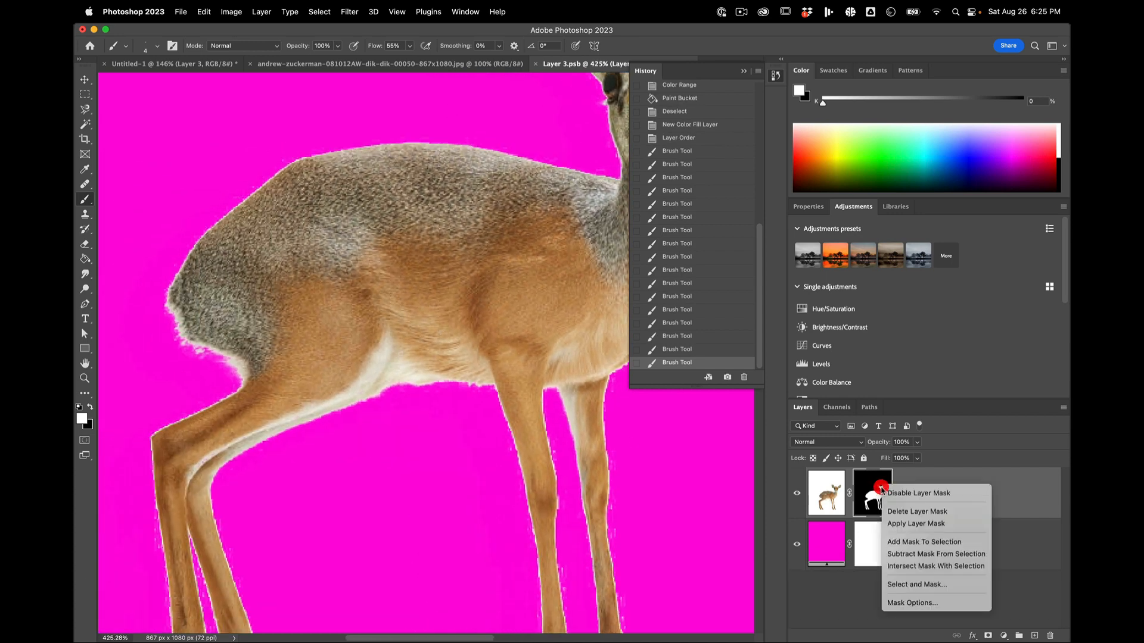
left_click(898, 585)
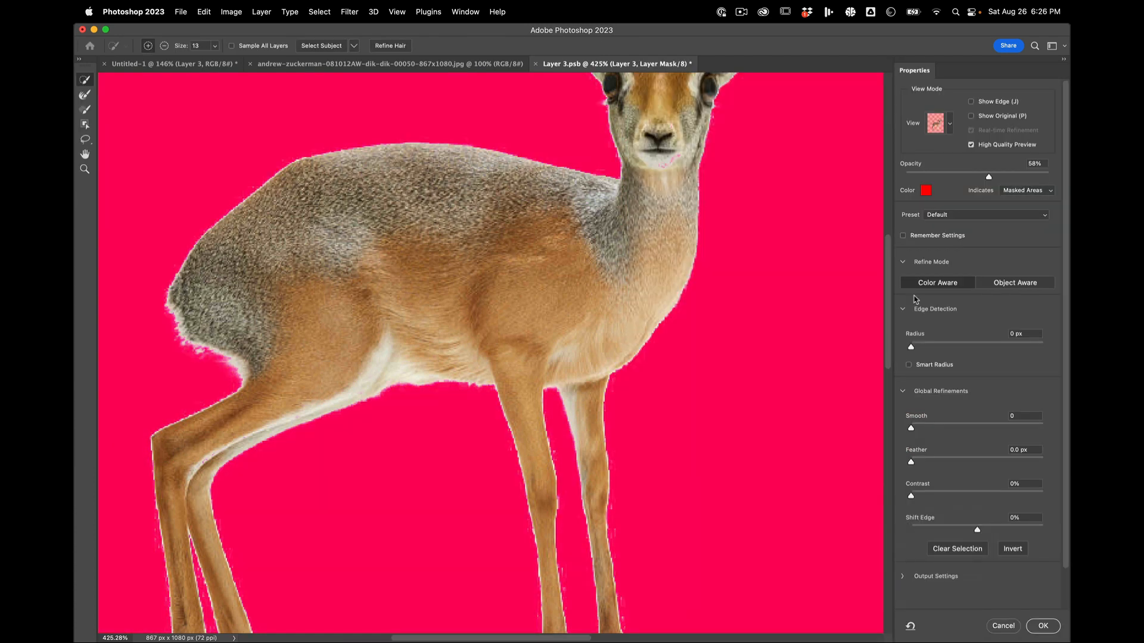
left_click(951, 124)
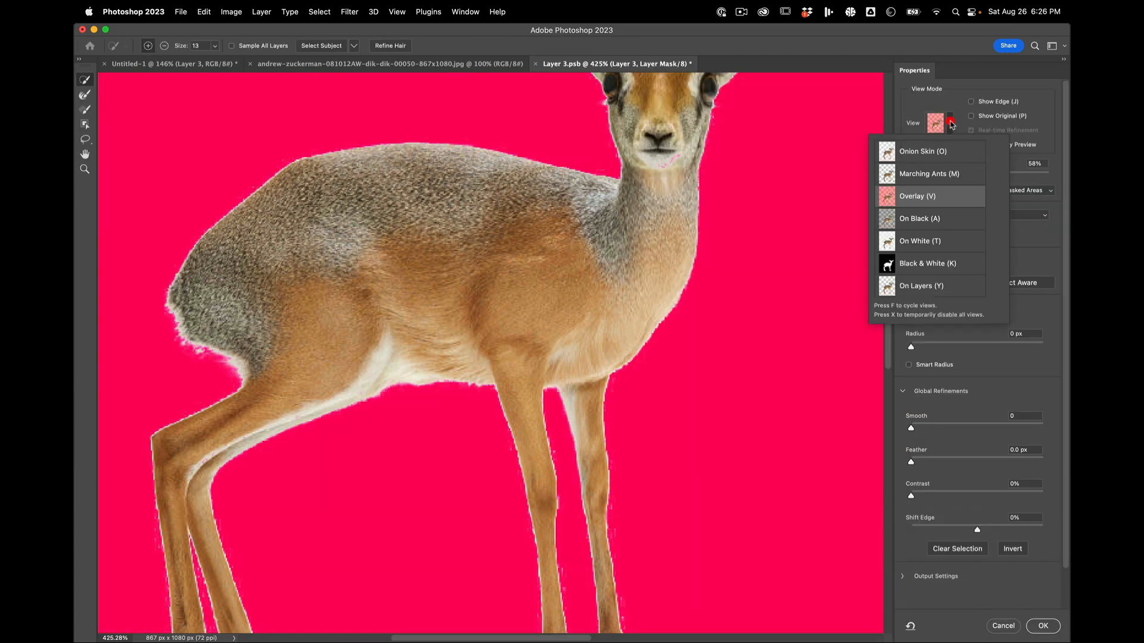
left_click(903, 196)
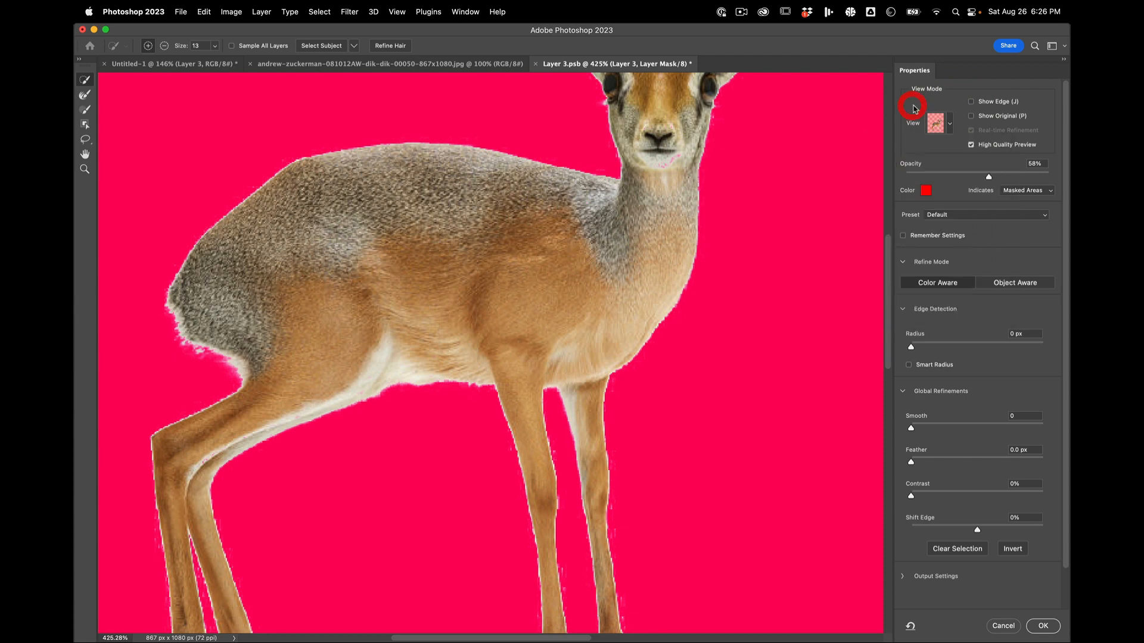
left_click_drag(994, 178, 1070, 177)
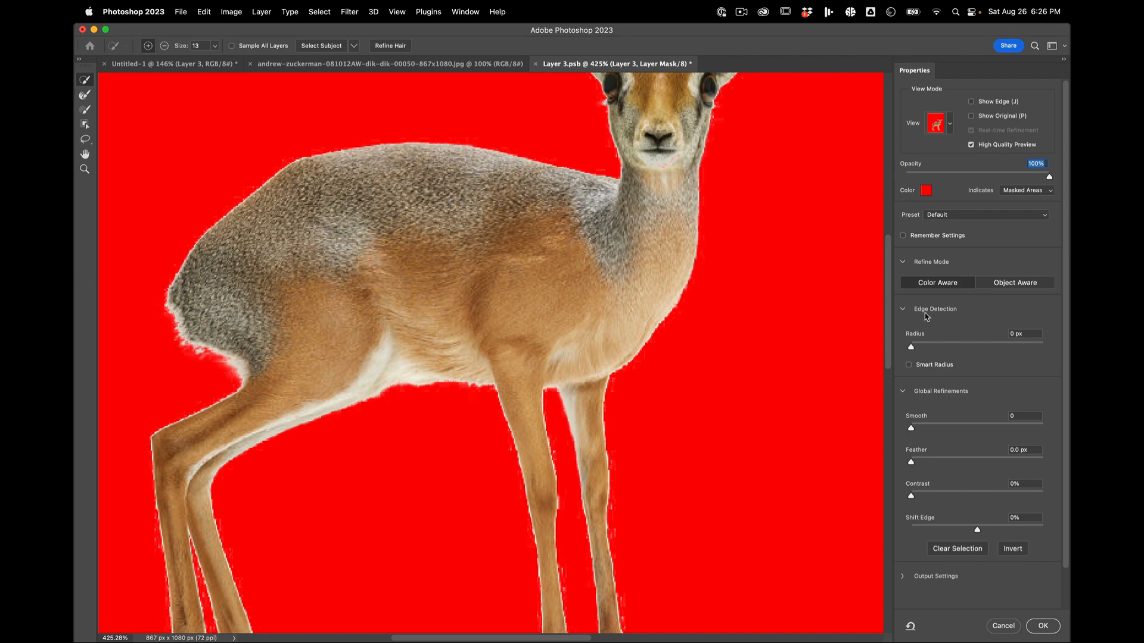
Step: Enable Smart Radius and set the edge detection radius to 1 px
left_click(922, 368)
left_click(915, 349)
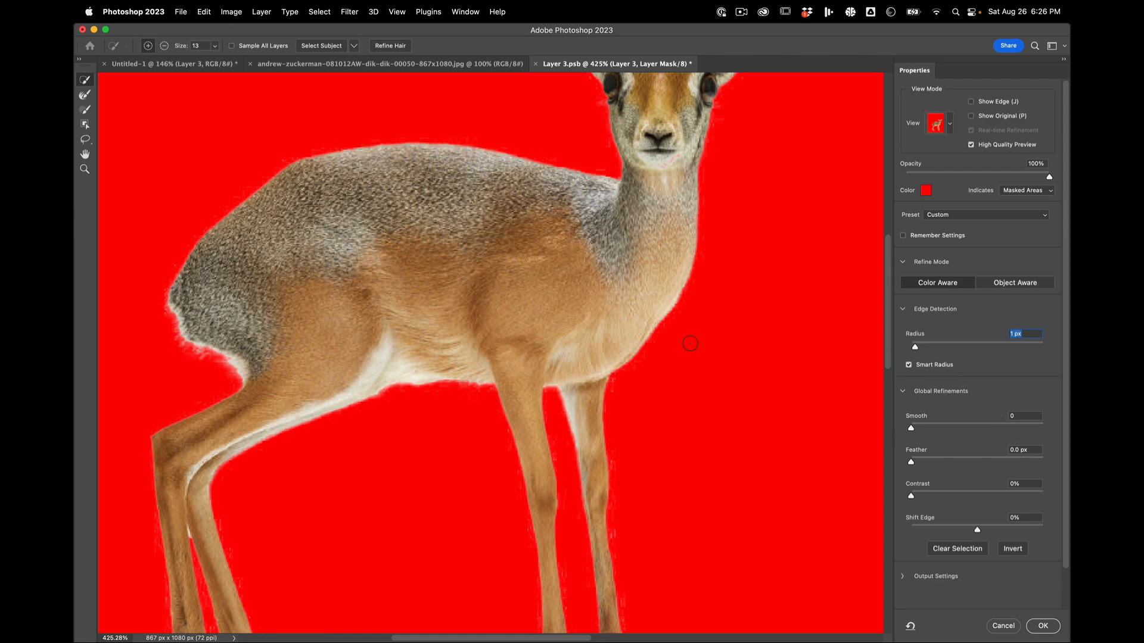
scroll(690, 344, "up", 5)
scroll(691, 343, "down", 4)
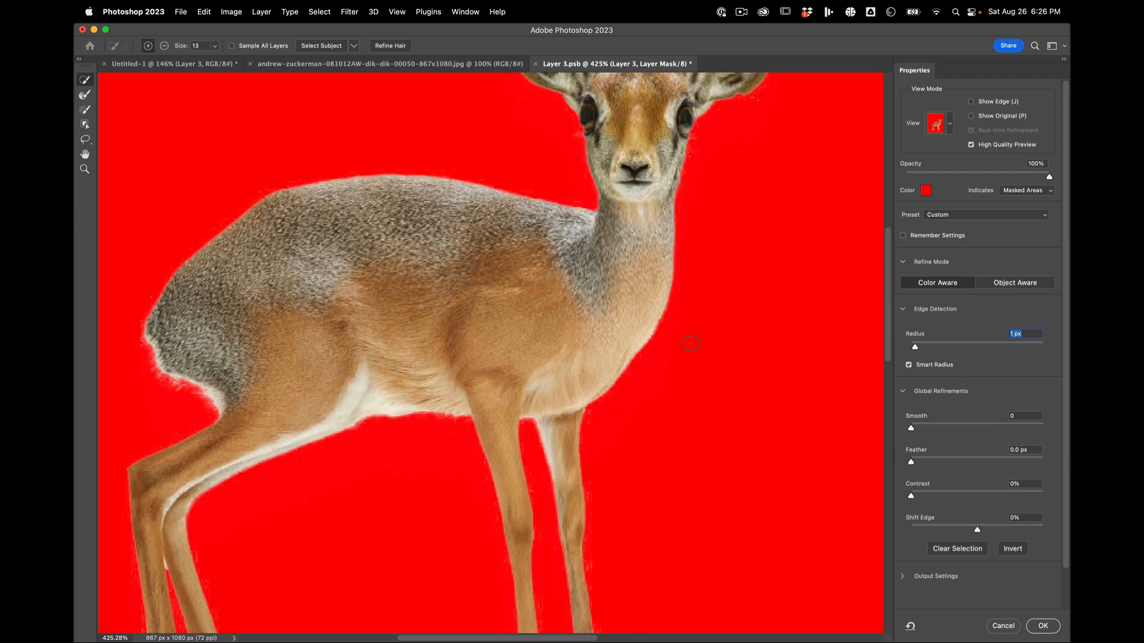
Step: Refine the mask edge with Smooth 3, Feather 0.5 px and Contrast 20%, and apply the refinement
left_click(914, 429)
left_click_drag(922, 499, 946, 500)
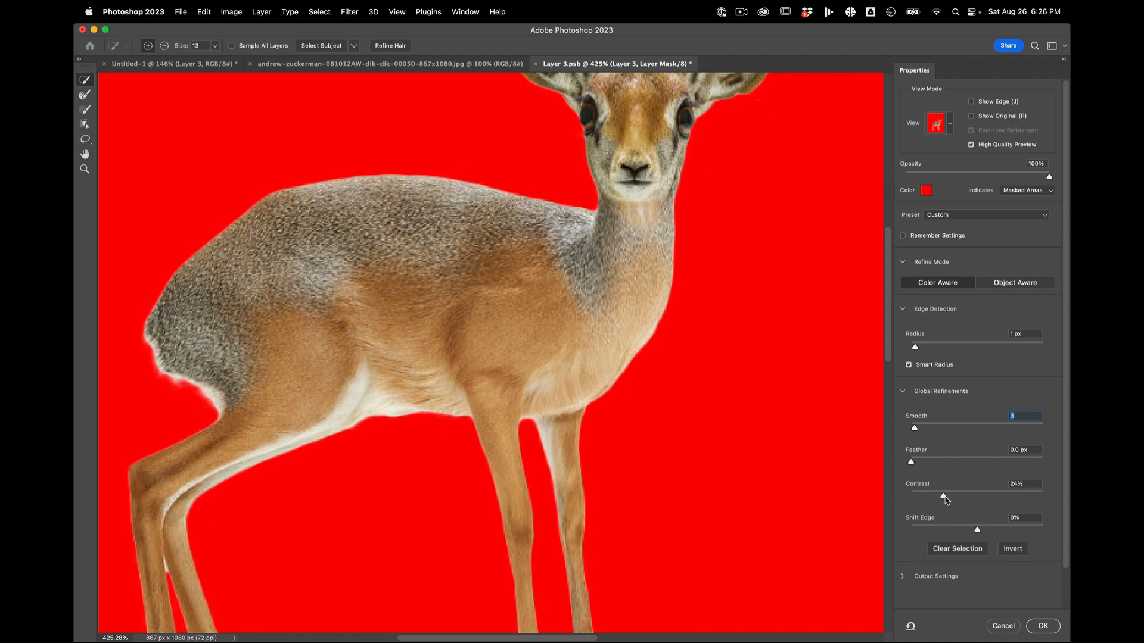
left_click(946, 499)
left_click(938, 495)
left_click(915, 463)
scroll(601, 432, "down", 5)
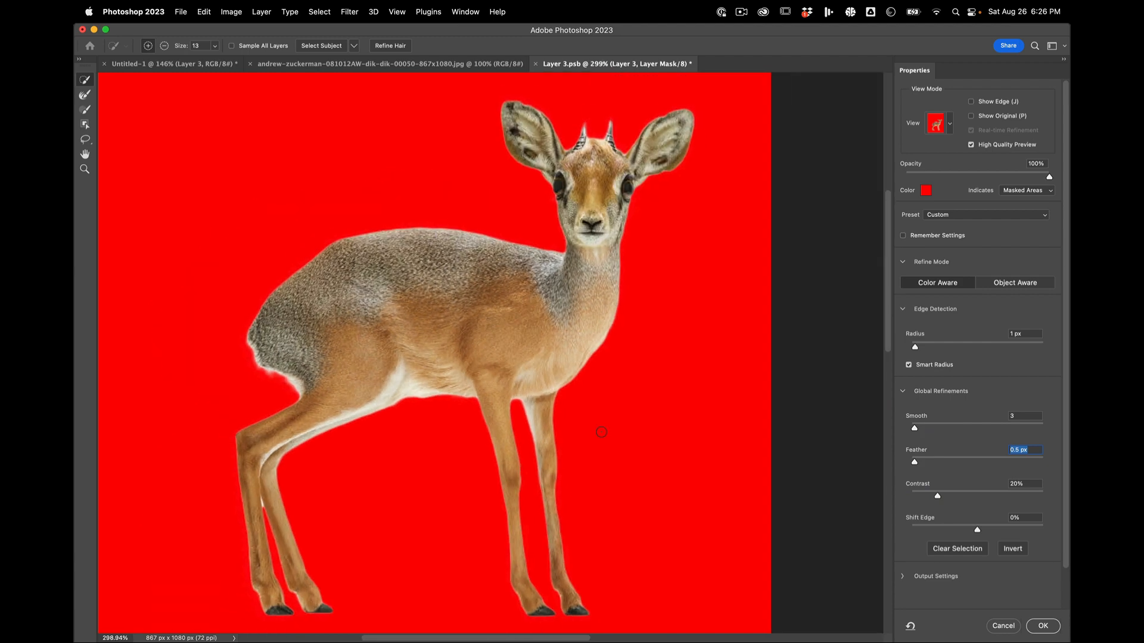
scroll(601, 432, "down", 2)
scroll(601, 432, "up", 1)
scroll(602, 432, "up", 1)
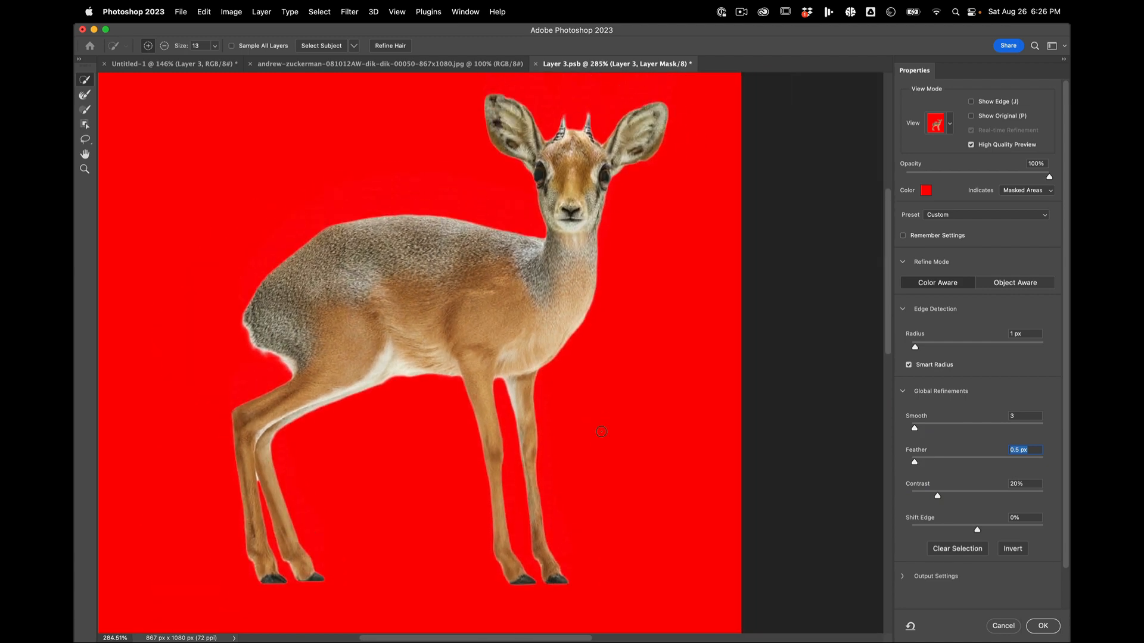
left_click(1046, 630)
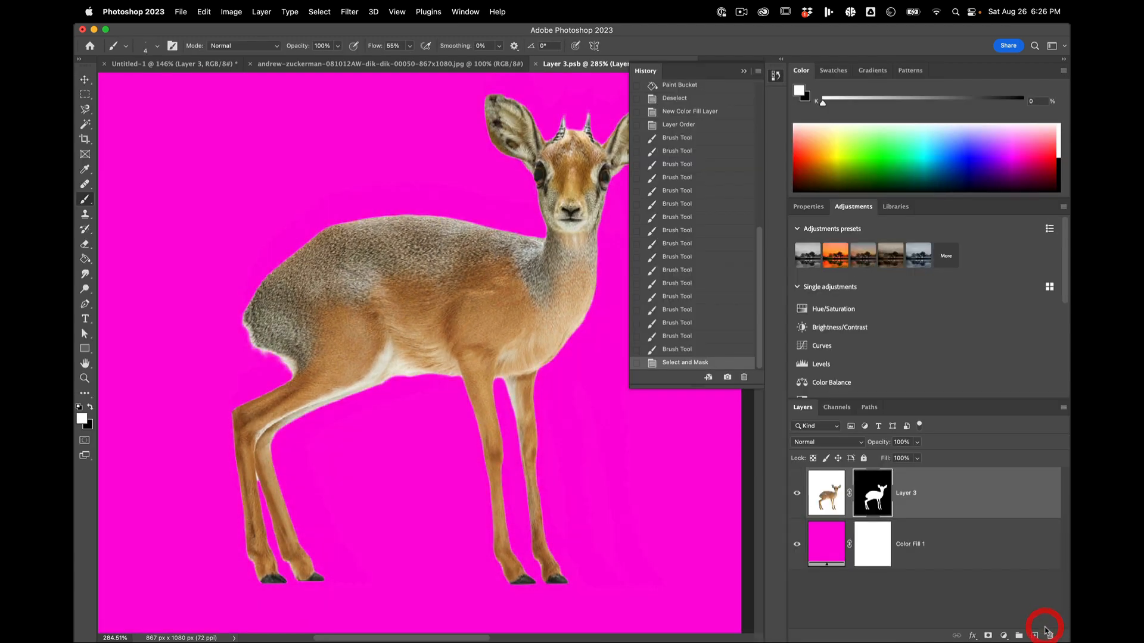
Step: Hide the magenta fill layer, and save and close the dik-dik smart object Layer 3.psb
left_click(797, 545)
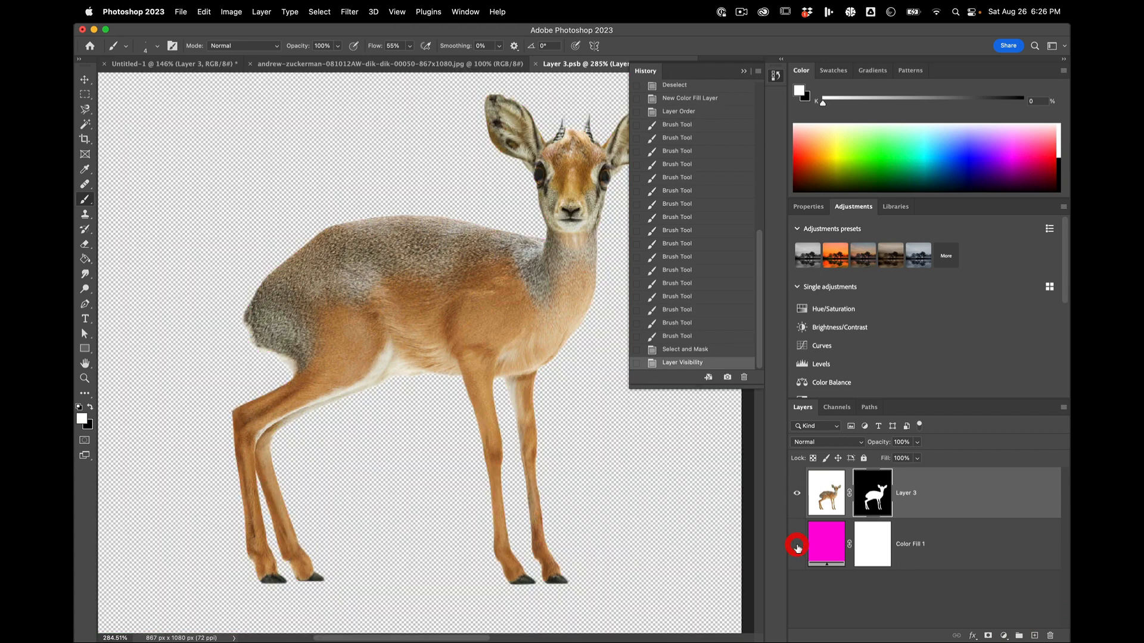
key("super")
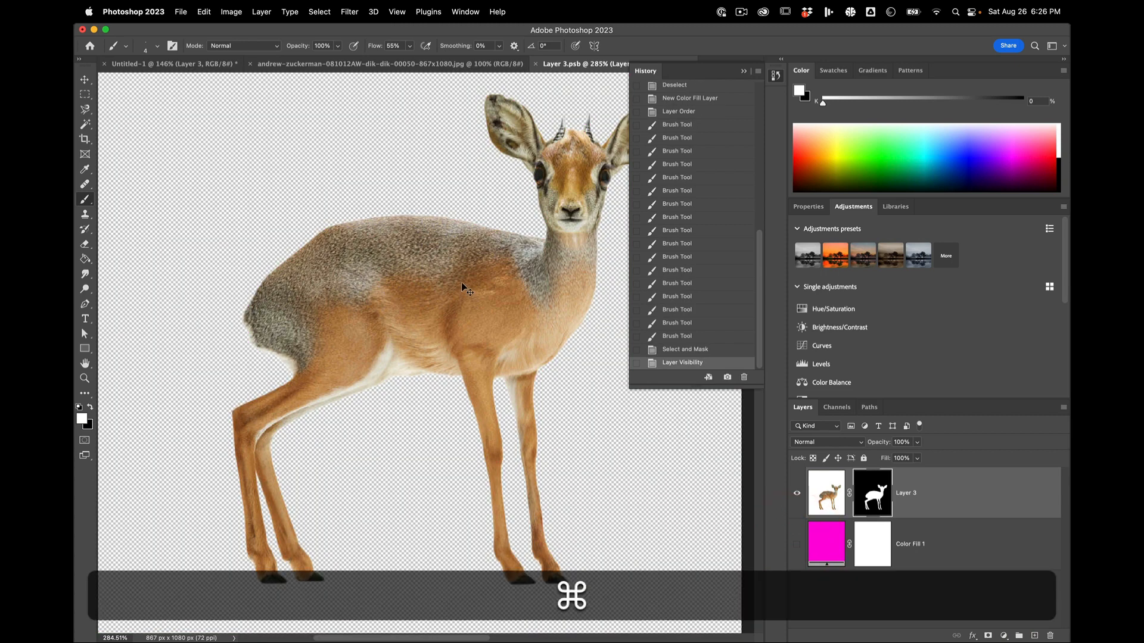
key("super+w")
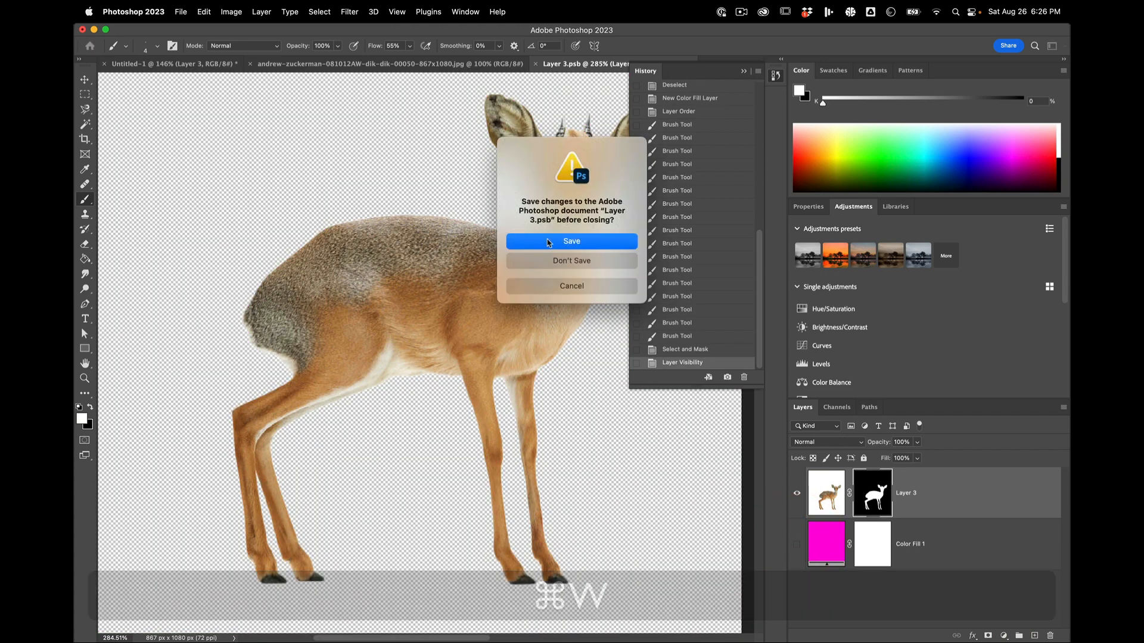
left_click(547, 239)
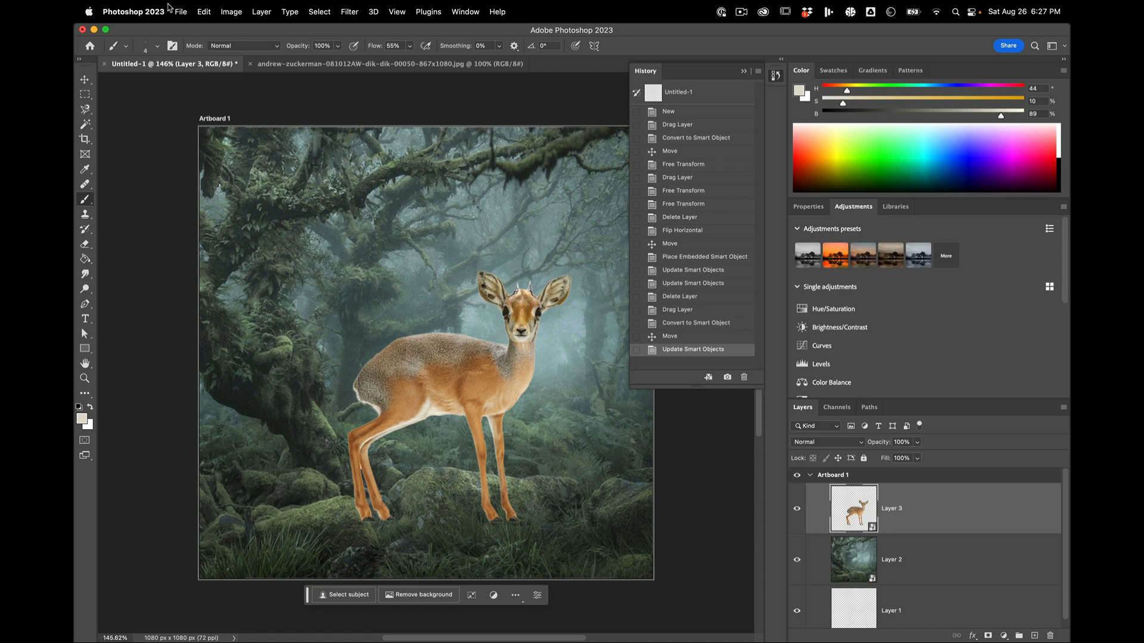
Step: Open the kisspng-twig-branch-leaf-twigs PNG from the Links folder
left_click(181, 12)
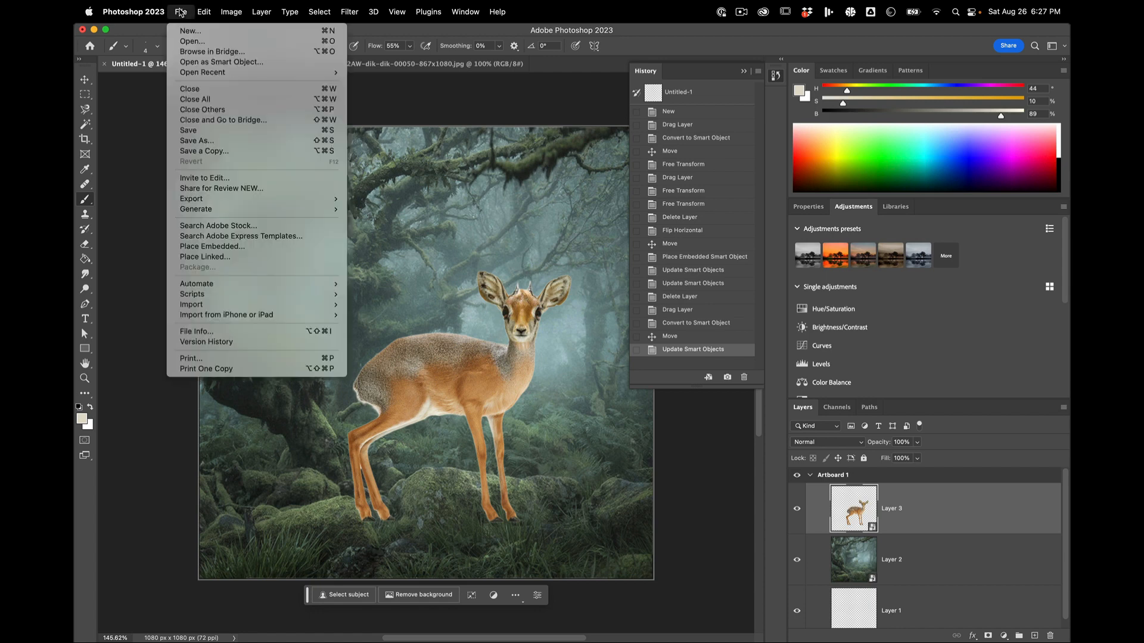
left_click(183, 42)
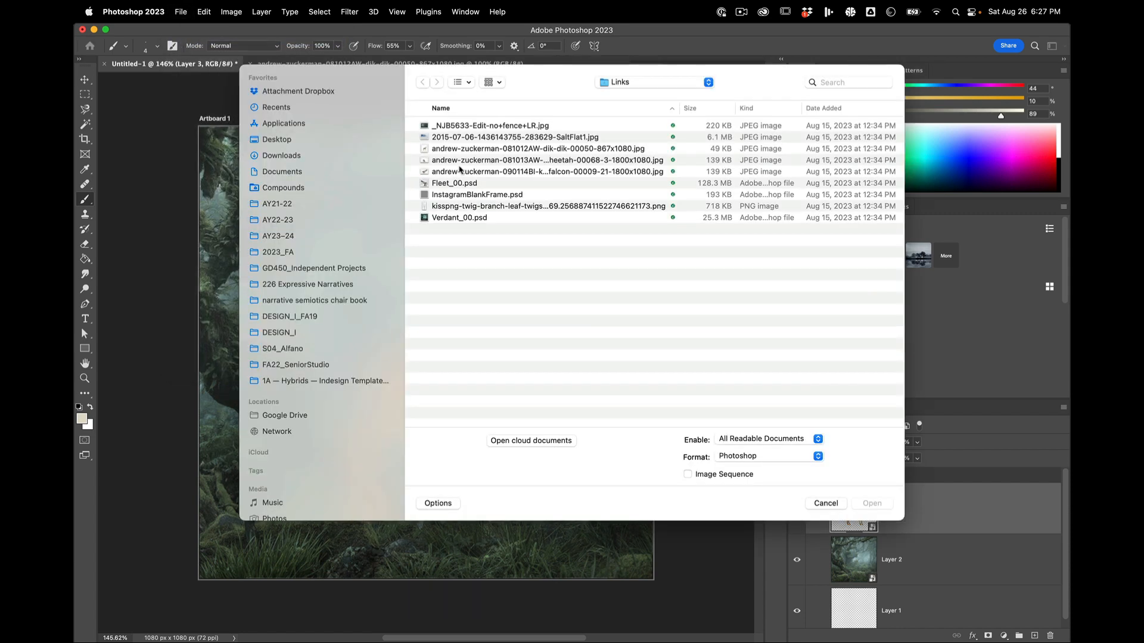
left_click(458, 184)
left_click(470, 137)
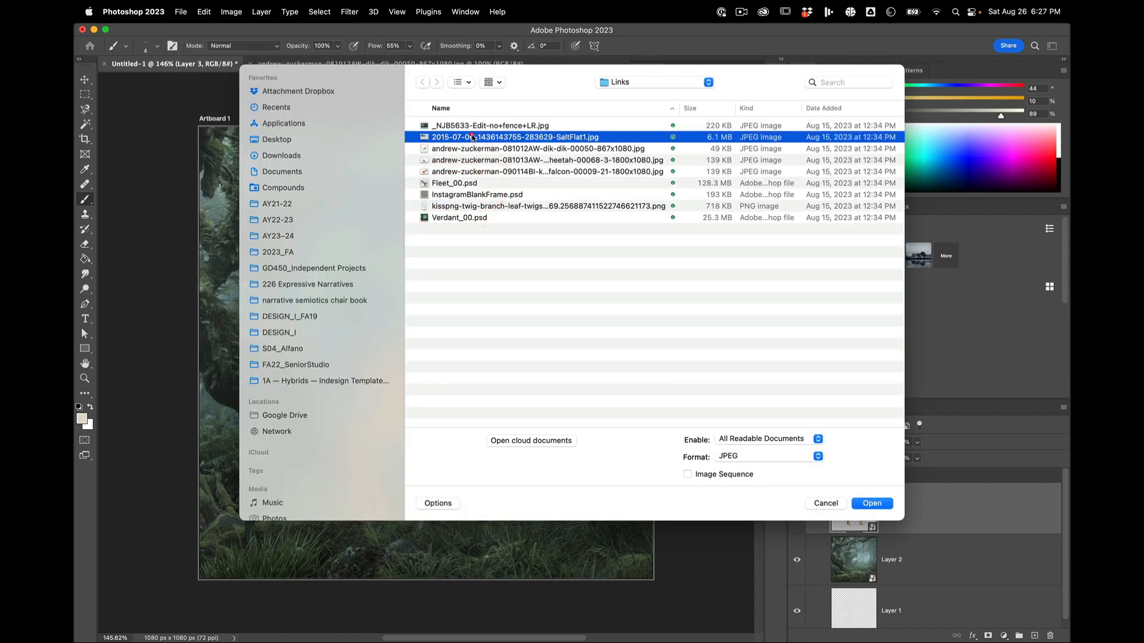
left_click(470, 149)
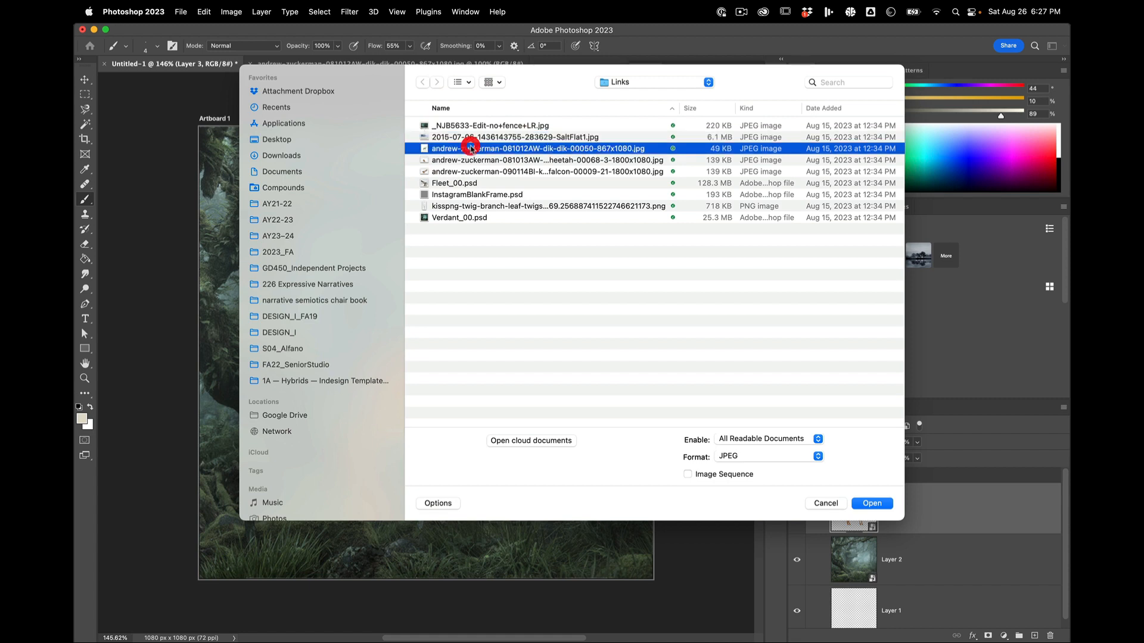
left_click(462, 183)
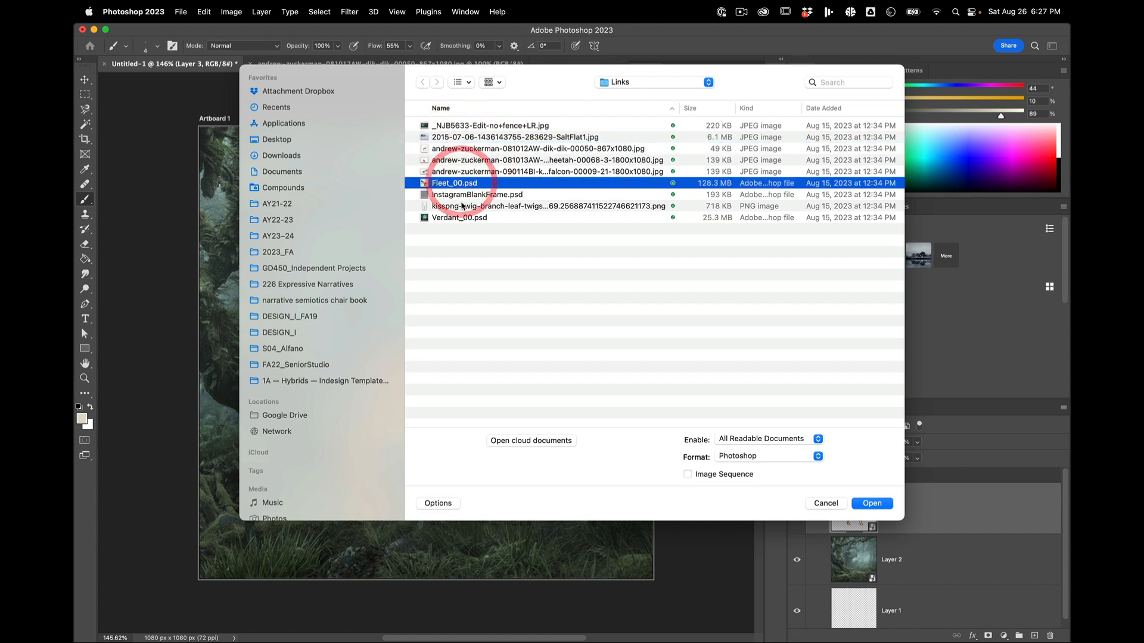
left_click(463, 207)
left_click(871, 504)
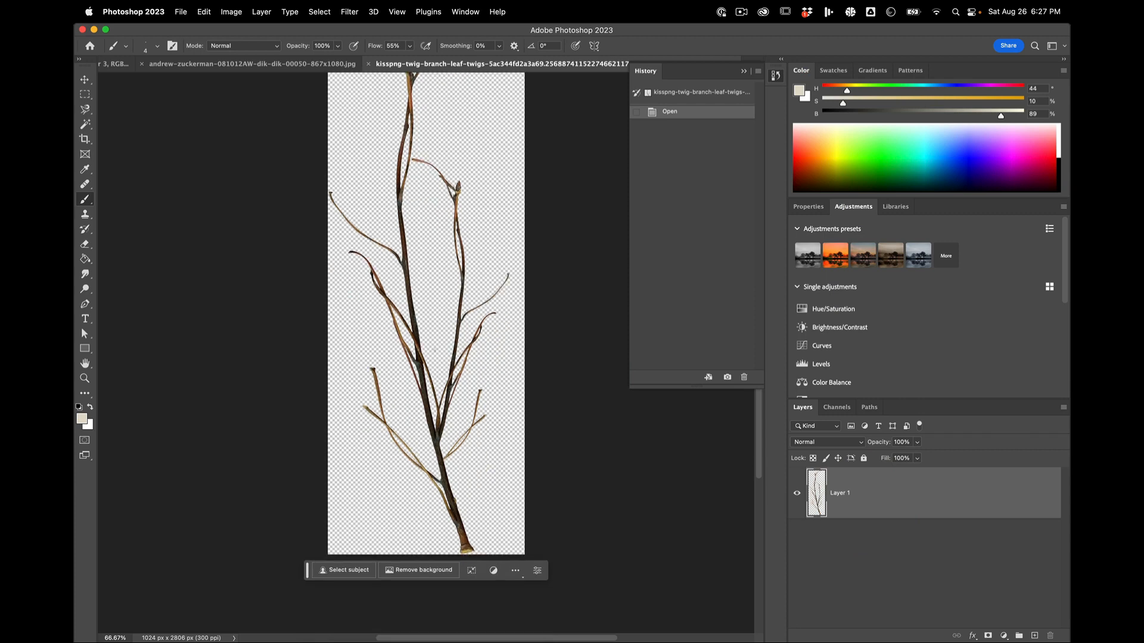
Step: Copy the branch layer from its document into the forest composite above the dik-dik and convert it to a smart object
scroll(434, 350, "up", 5)
scroll(435, 350, "right", 3)
scroll(421, 345, "down", 6)
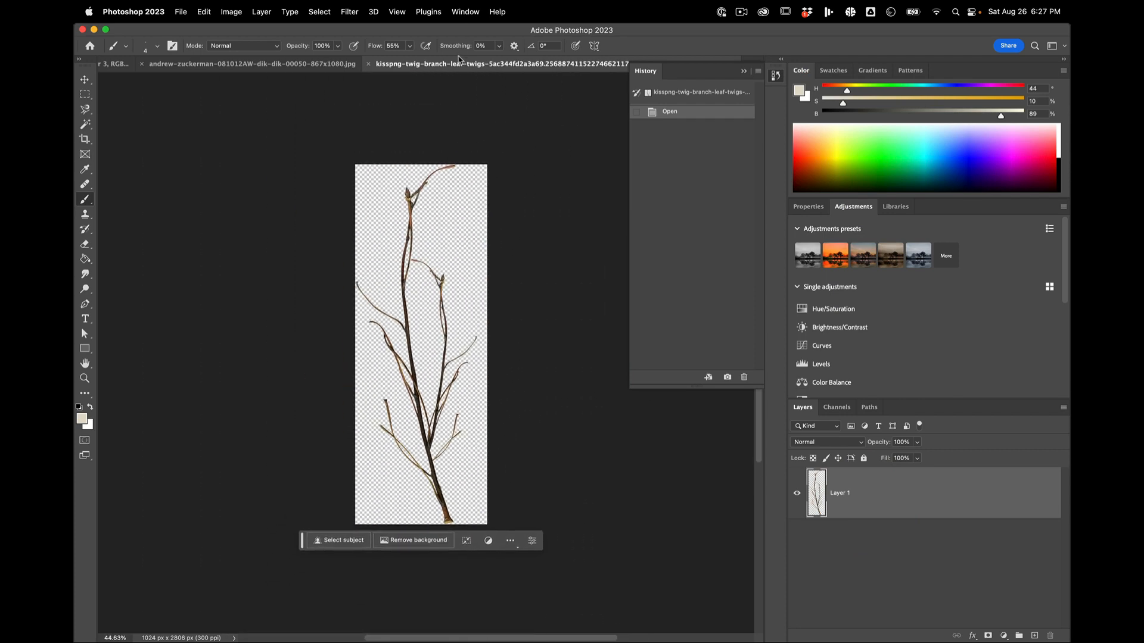
left_click_drag(457, 70, 451, 381)
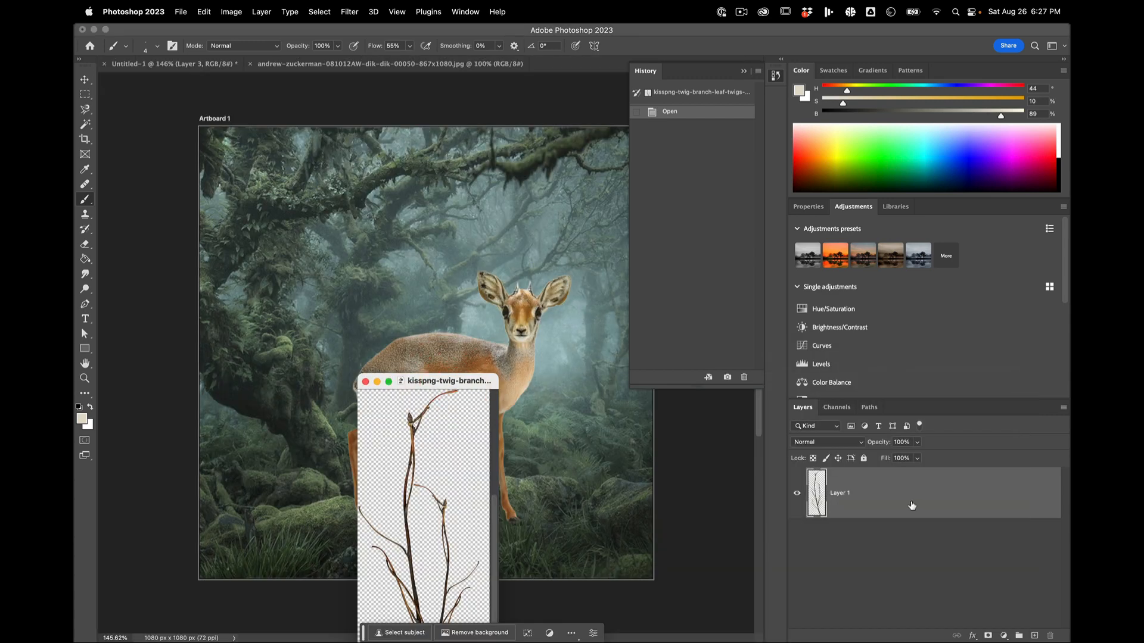
left_click_drag(912, 506, 528, 296)
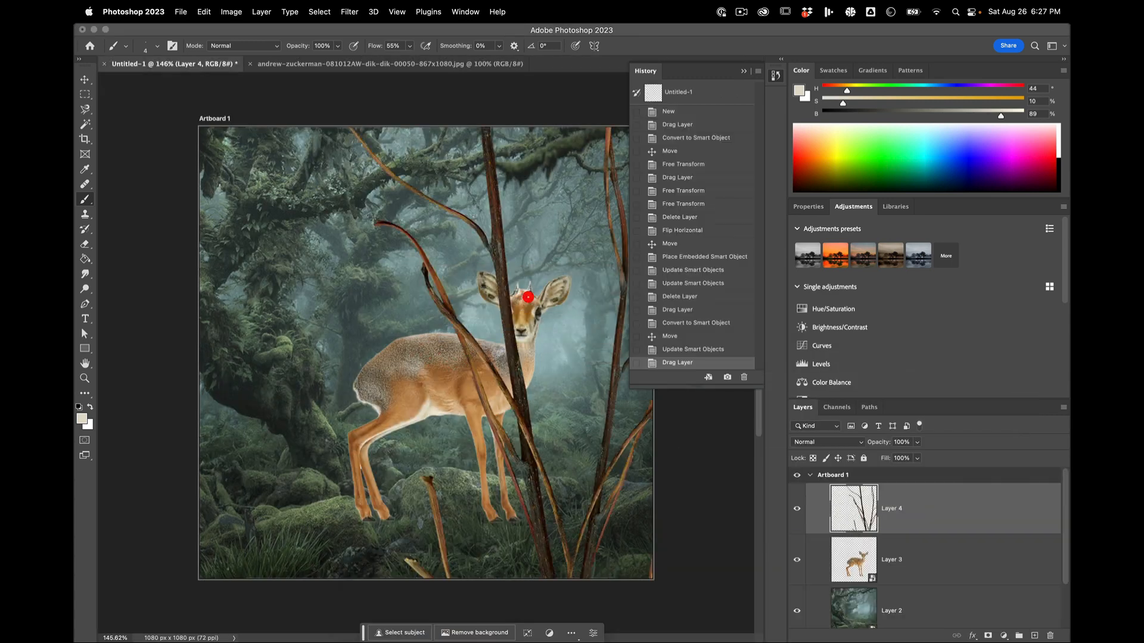
right_click(931, 519)
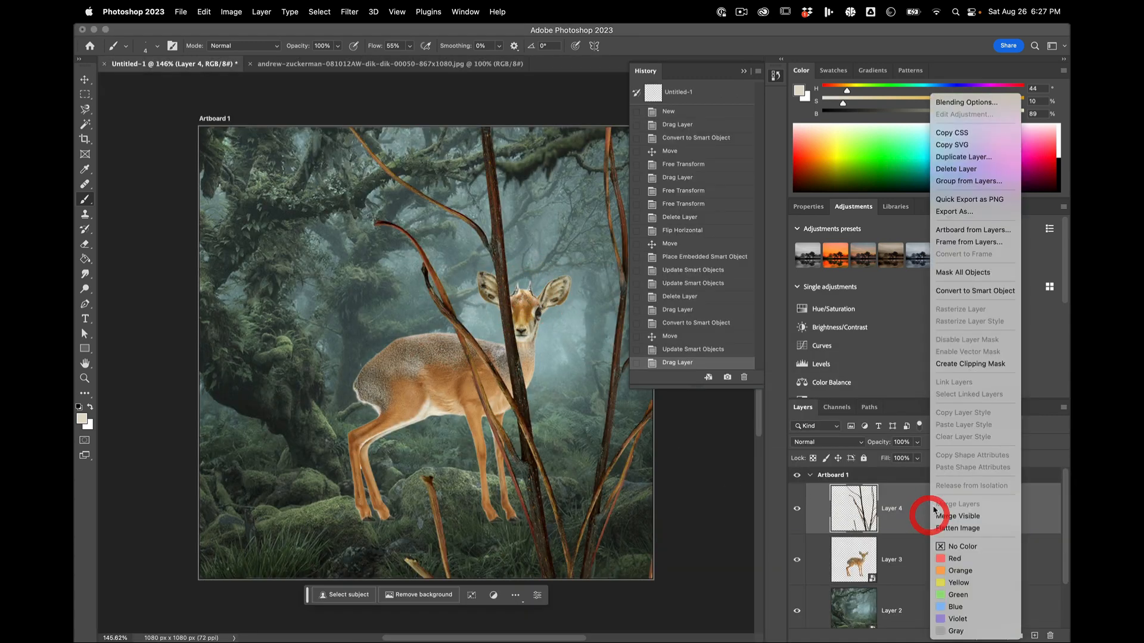
left_click(959, 290)
Step: Scale the branch smart object down proportionally to about 16% with Free Transform
key("super+minus")
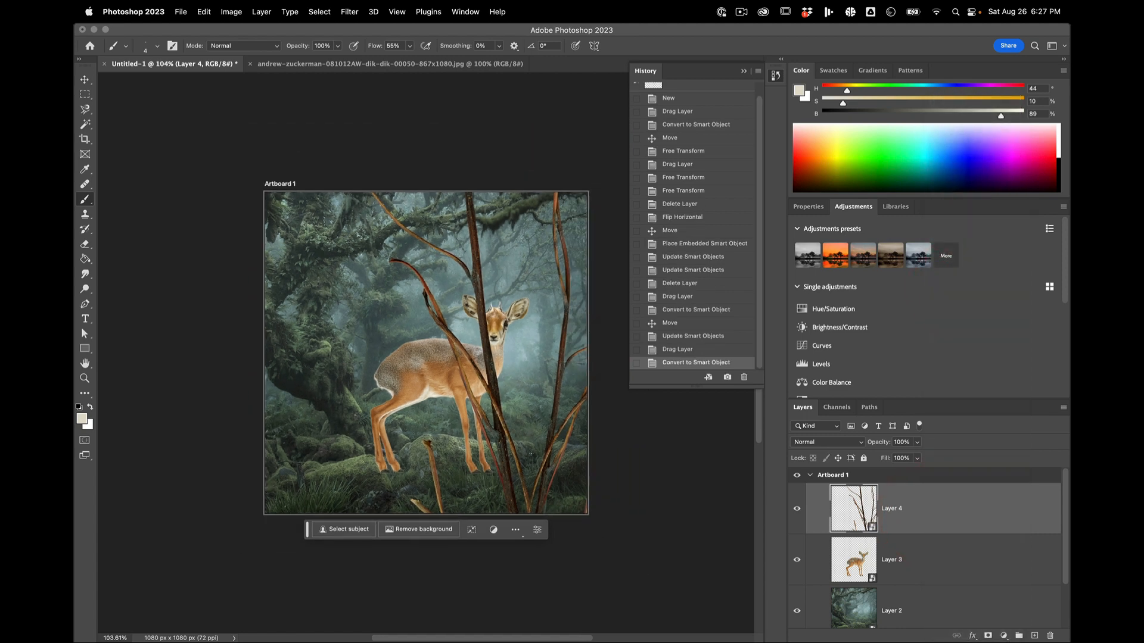
key("super+t")
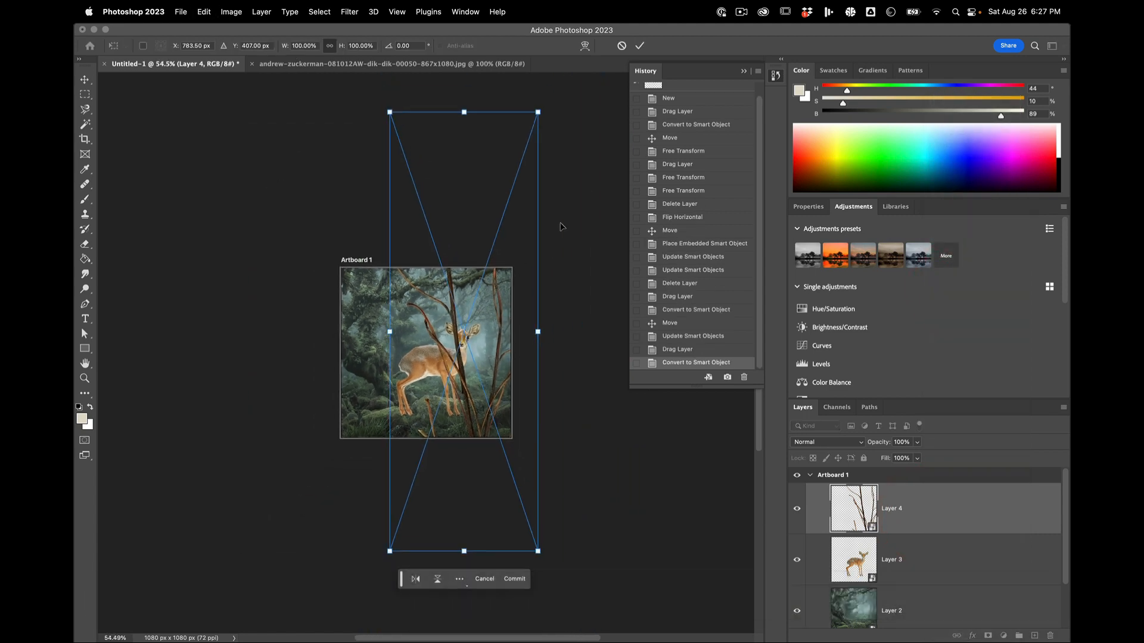
key("shift")
left_click_drag(538, 112, 448, 314)
Step: Reduce the branch further to about 12.7% and move it so its base meets the dik-dik's head
key("super+equal")
key("super+equal")
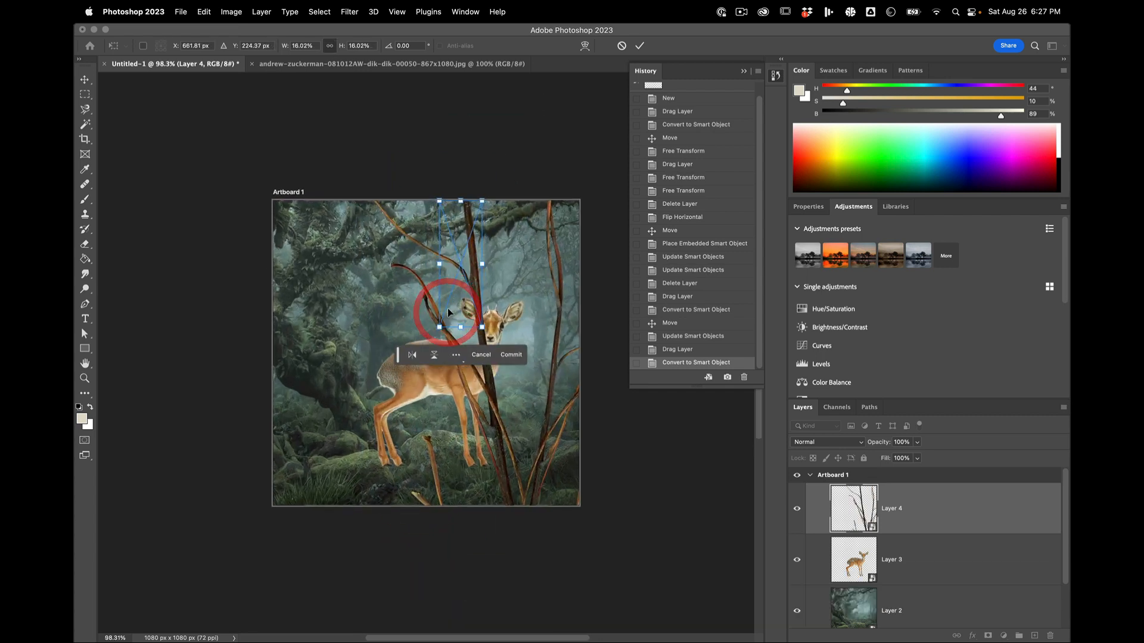
key("super+equal")
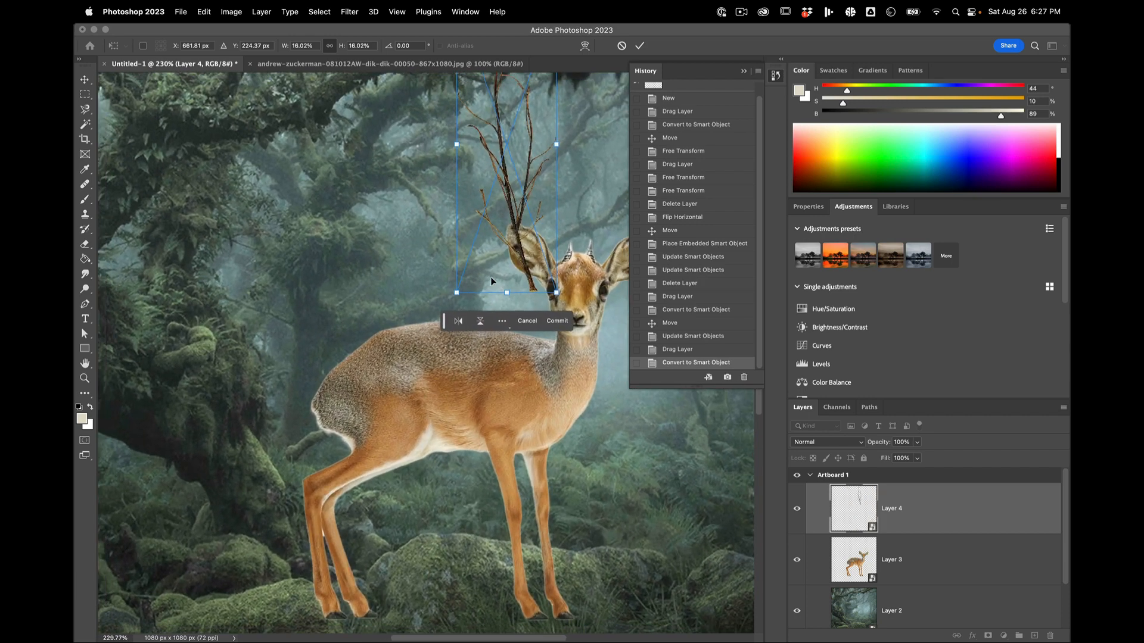
left_click_drag(524, 244, 378, 371)
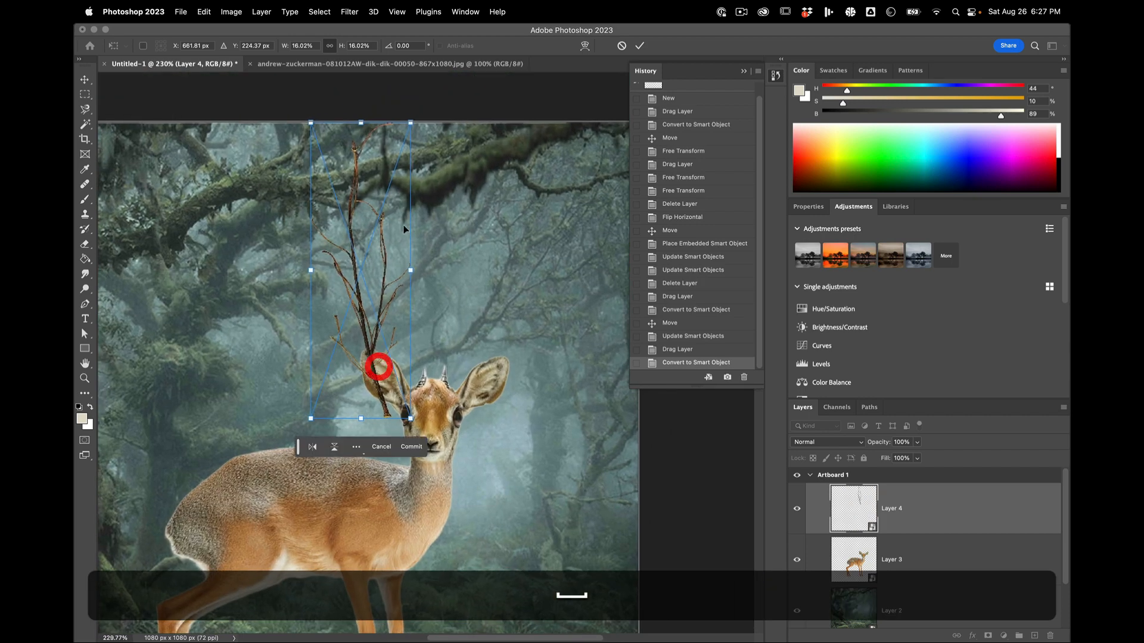
left_click_drag(411, 122, 389, 183)
left_click_drag(358, 286, 411, 244)
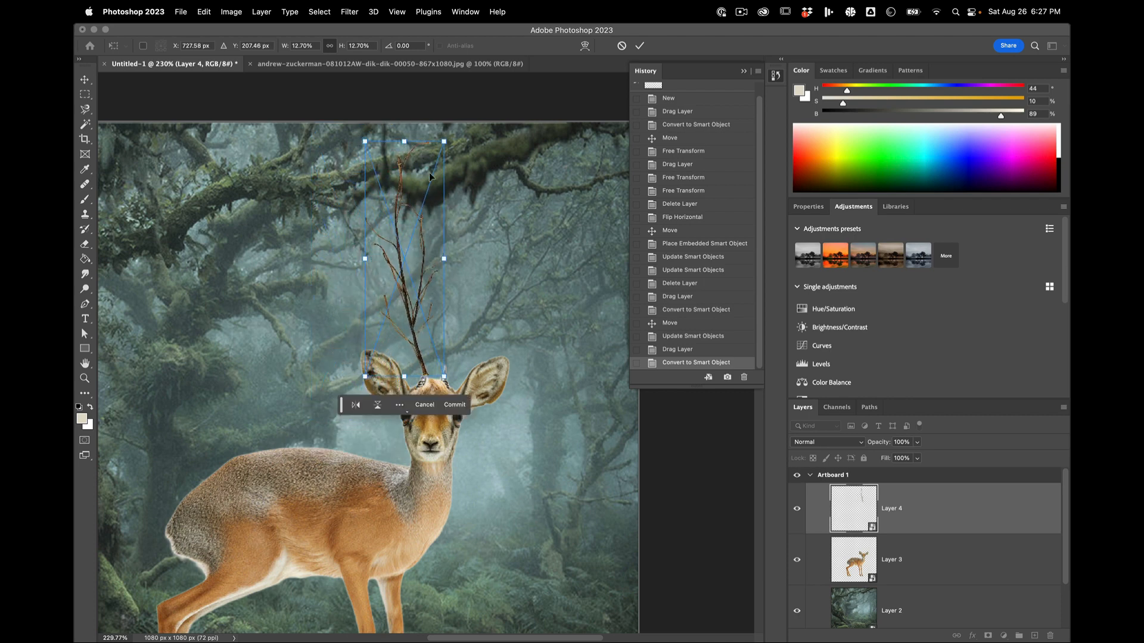
Step: Fine-tune the branch to about 12.17%, seat its base on the horn beside the left ear, and apply the transform
mouse_move(444, 142)
left_mouse_down()
mouse_move(441, 178)
mouse_move(447, 162)
left_mouse_up()
left_click_drag(415, 277, 420, 283)
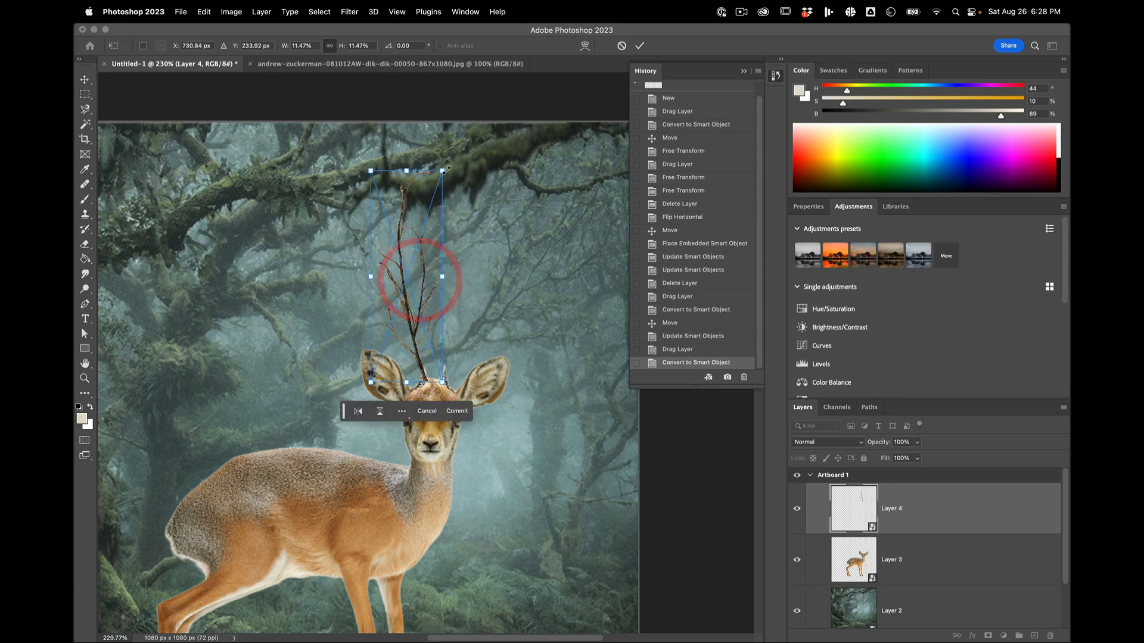
left_click_drag(442, 171, 457, 163)
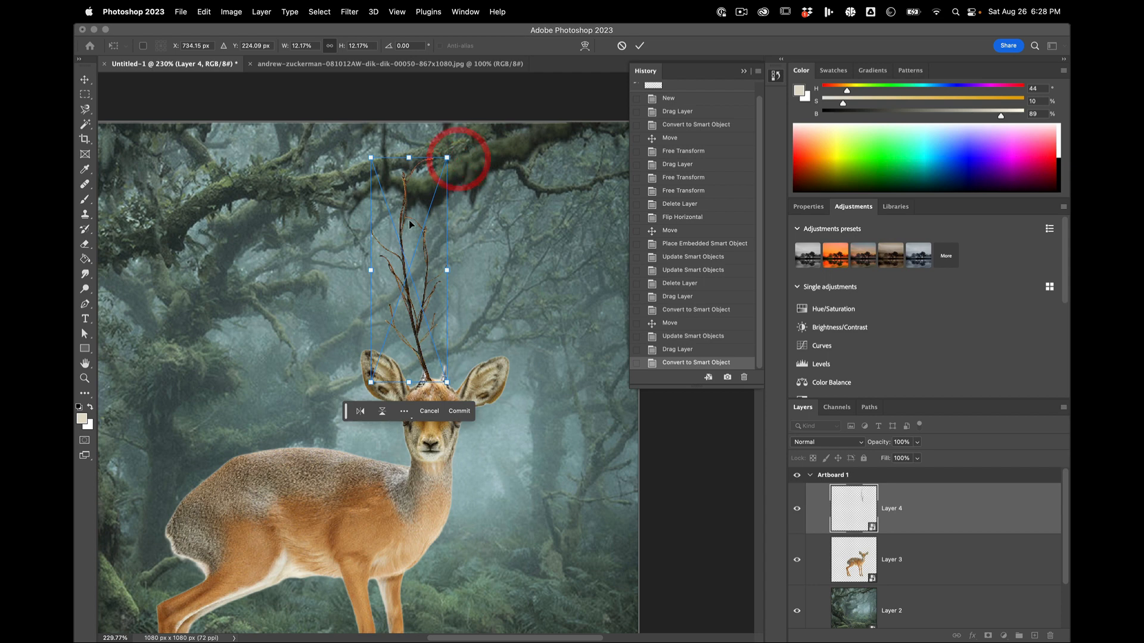
left_click_drag(410, 223, 406, 225)
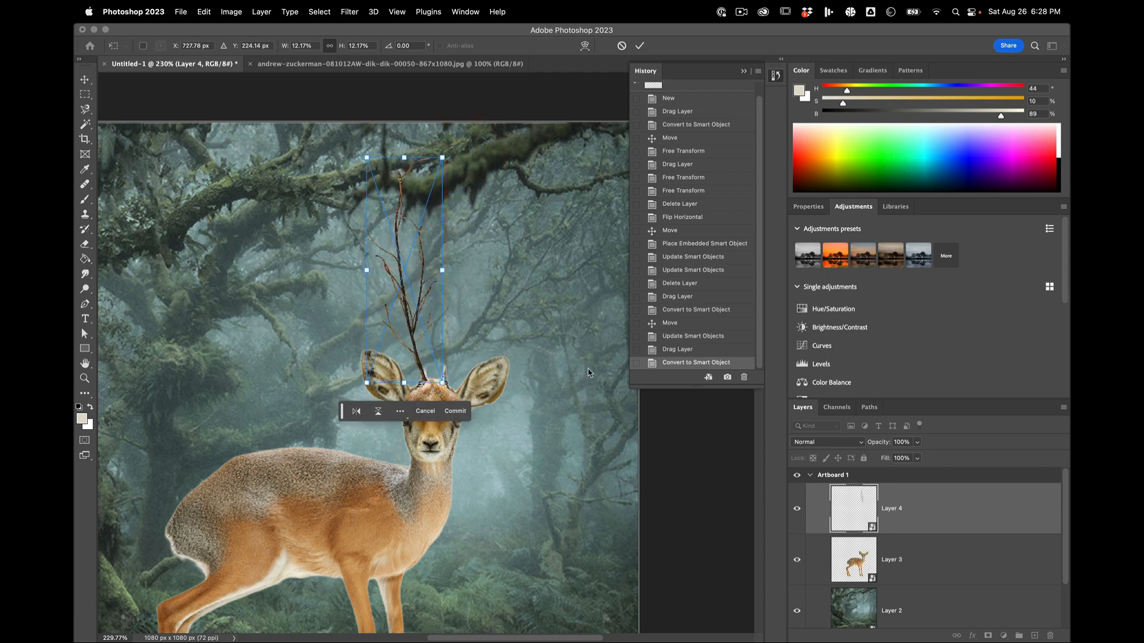
key("Return")
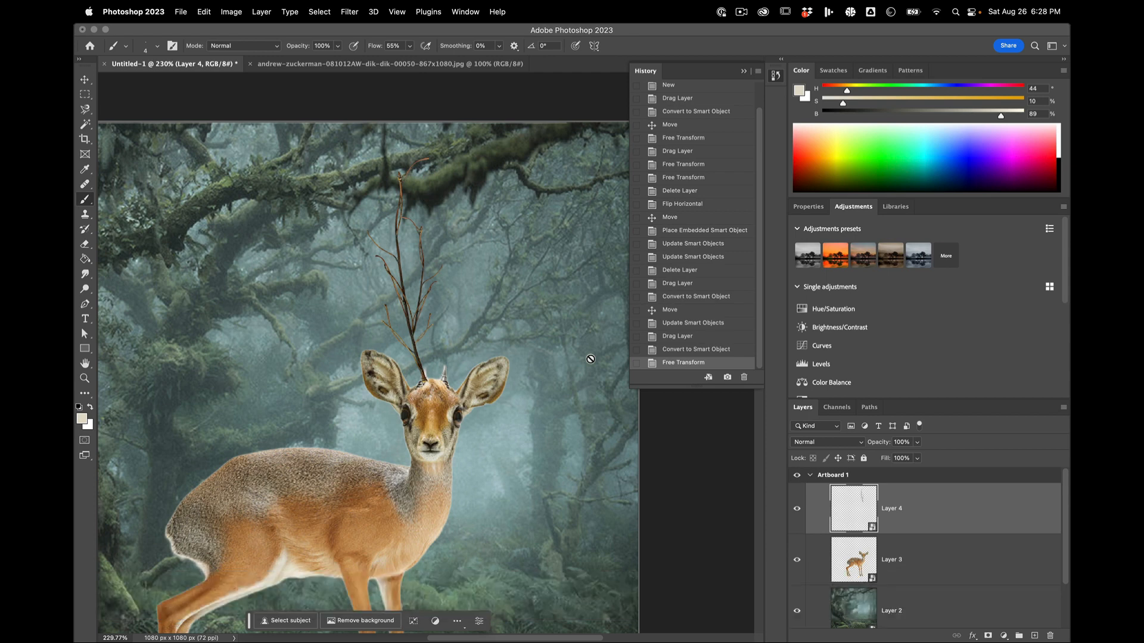
scroll(508, 366, "down", 3)
scroll(507, 366, "down", 3)
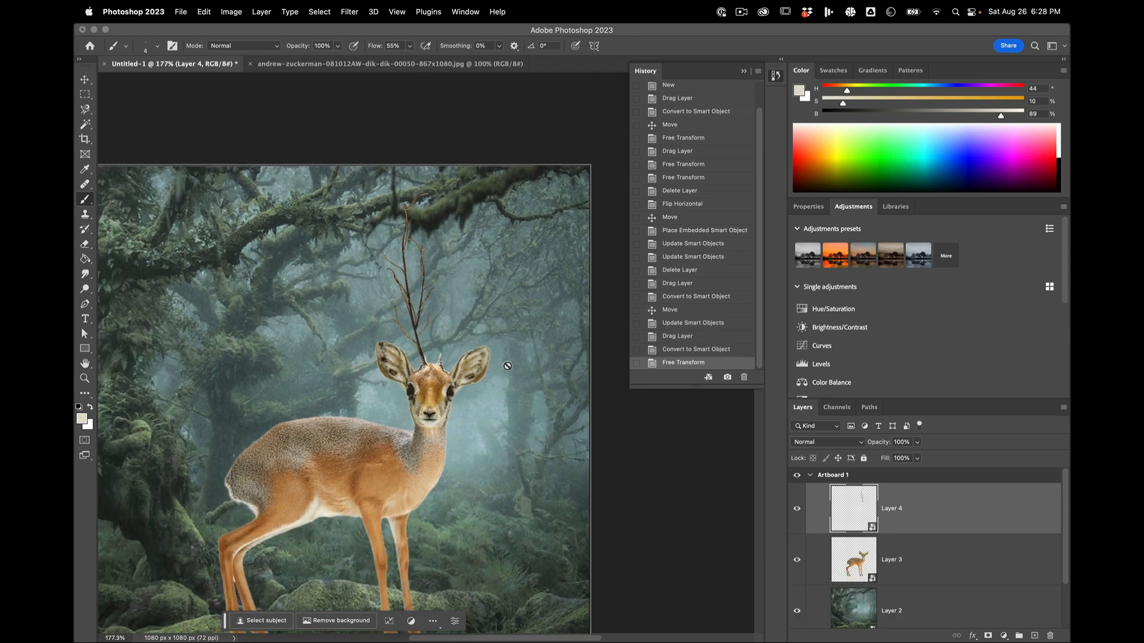
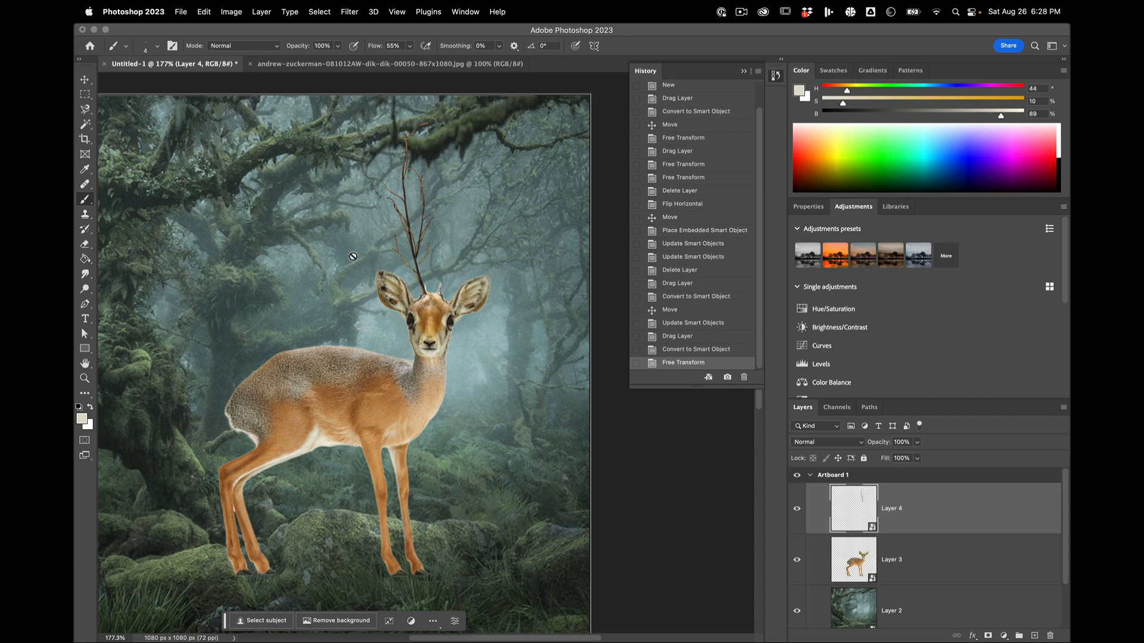
Step: Start a Warp on the branch smart object, pulling its upper-left corner outward and adjusting its lower left edge and lower-right corner
left_click(198, 11)
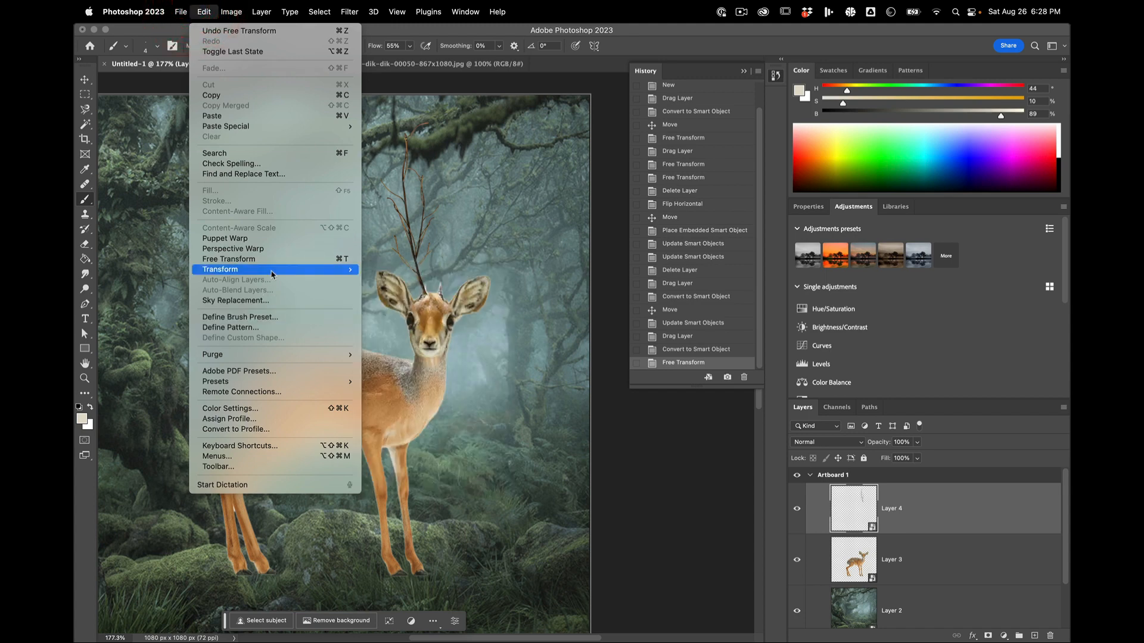
mouse_move(272, 273)
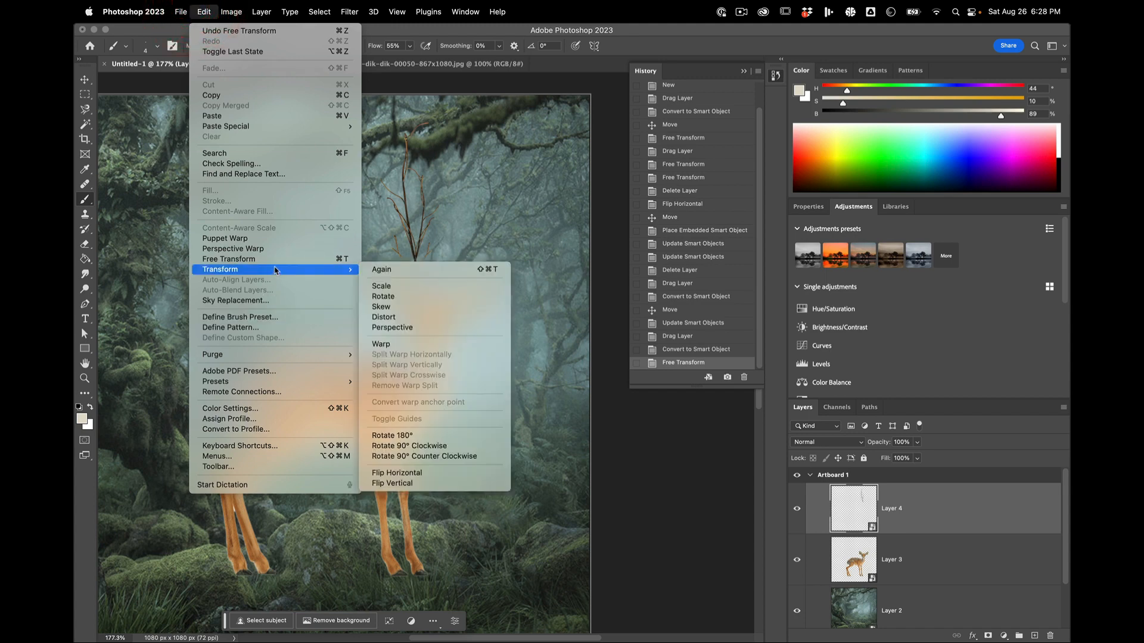
left_click(407, 348)
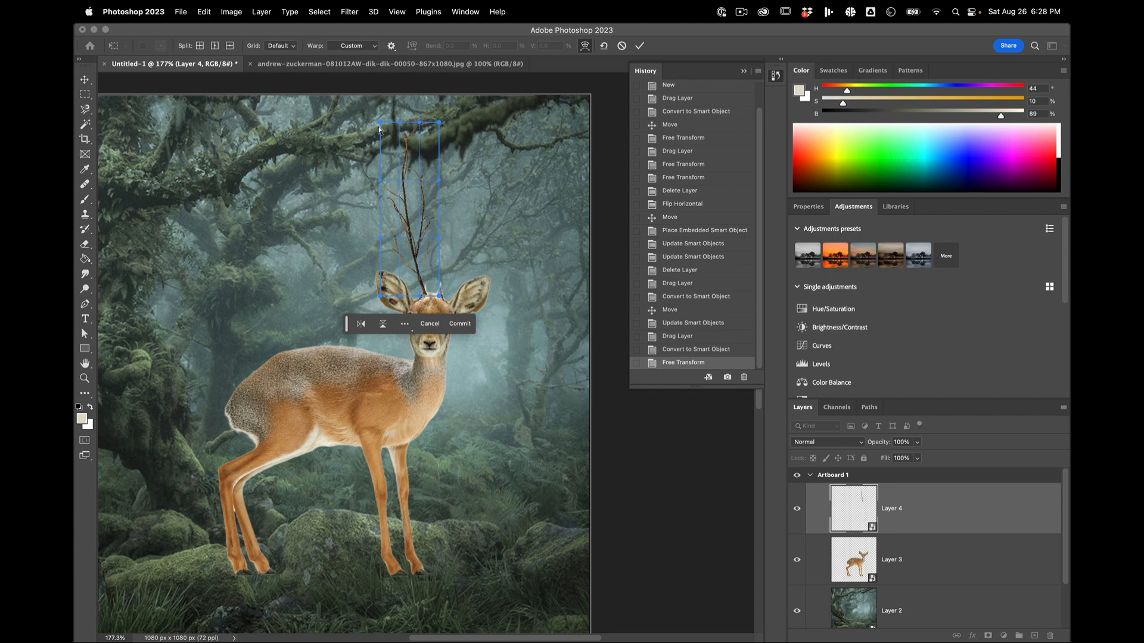
left_click_drag(380, 124, 337, 137)
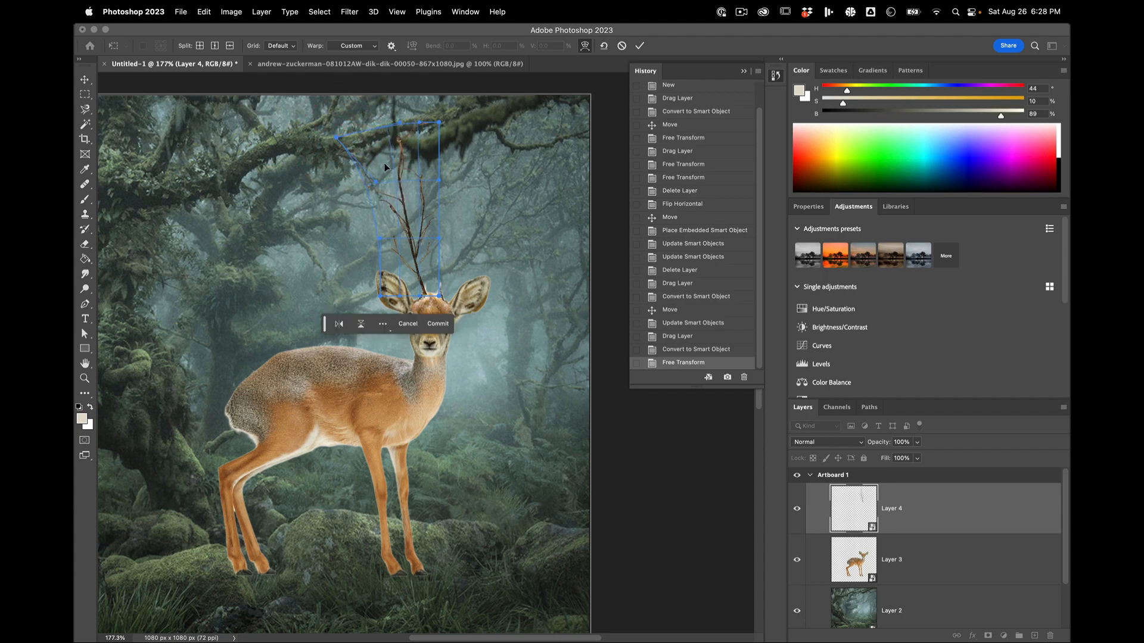
scroll(384, 167, "up", 5)
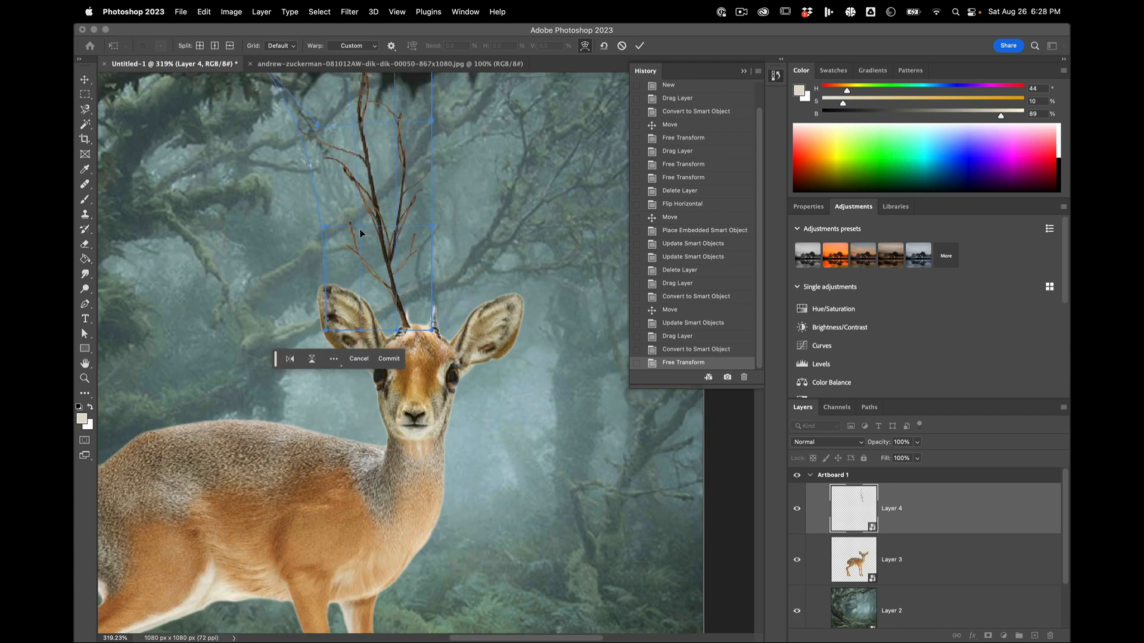
left_click_drag(328, 229, 334, 234)
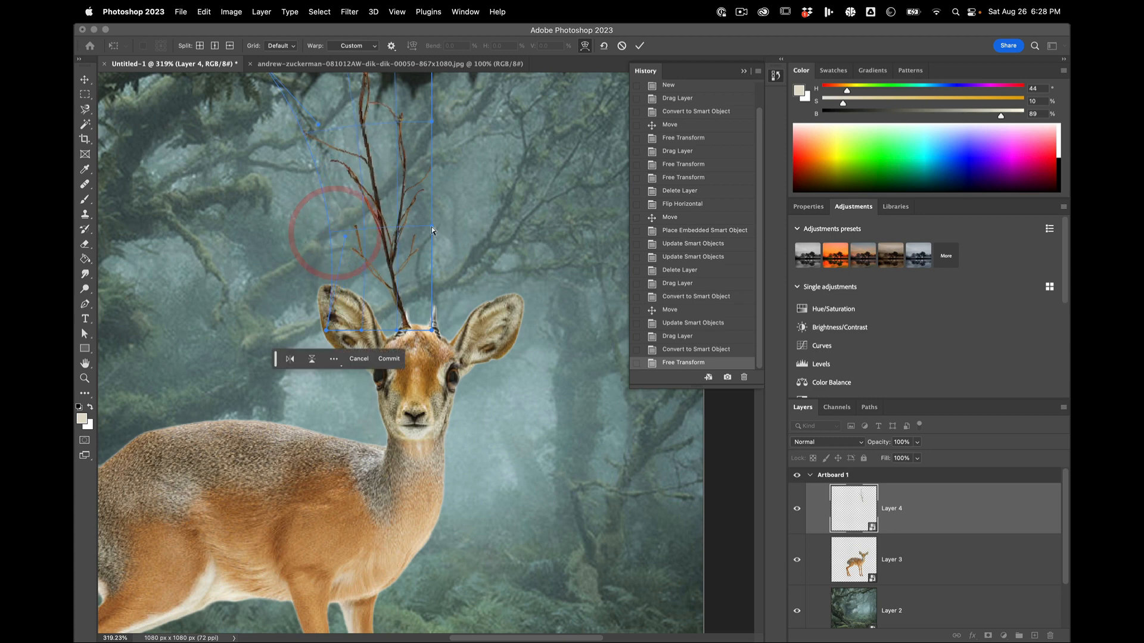
left_click(470, 227)
left_click(456, 227)
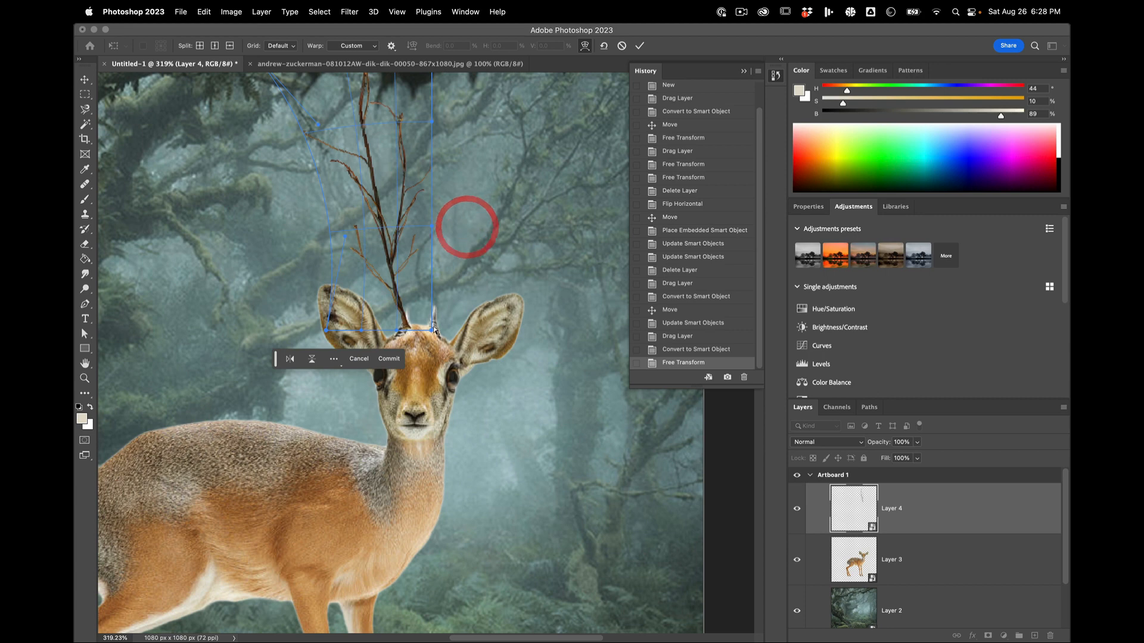
left_click_drag(432, 330, 439, 327)
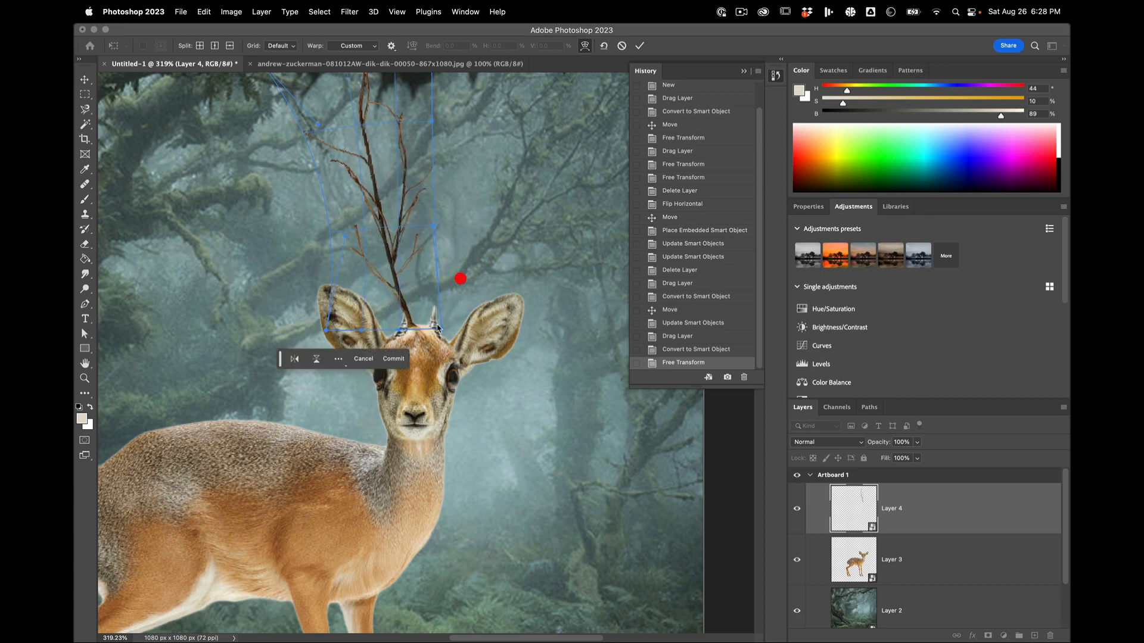
Step: Bulge the branch's lower right side outward, spread its left twigs wide, and nudge the upper right side and top edge inward
left_click_drag(434, 227, 509, 227)
key("space")
left_click_drag(452, 190, 487, 252)
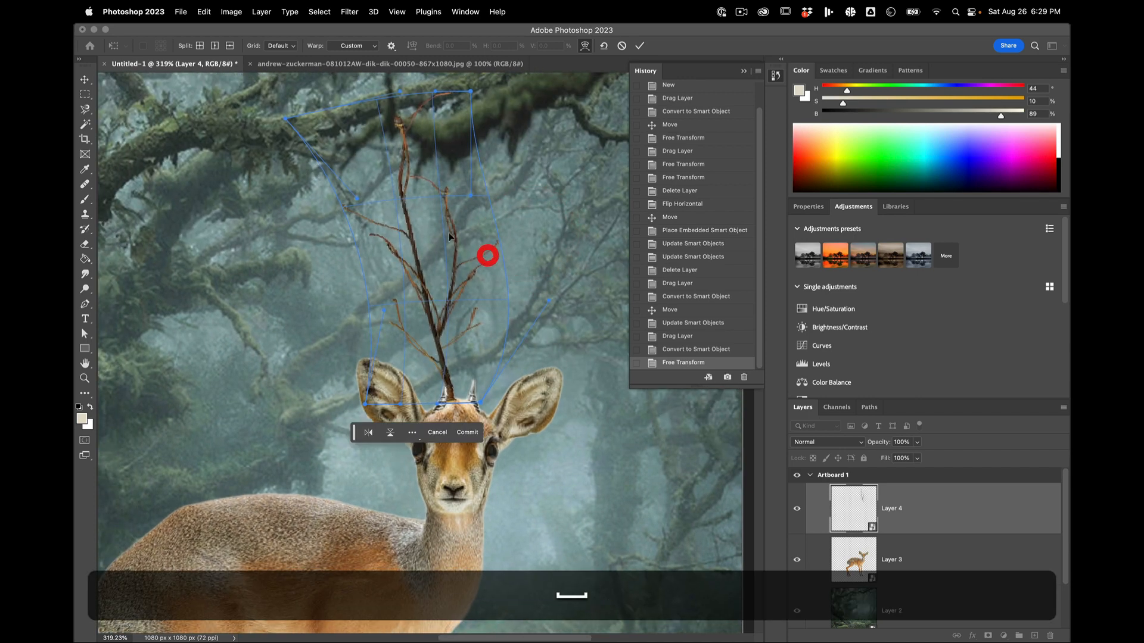
left_click_drag(357, 200, 263, 243)
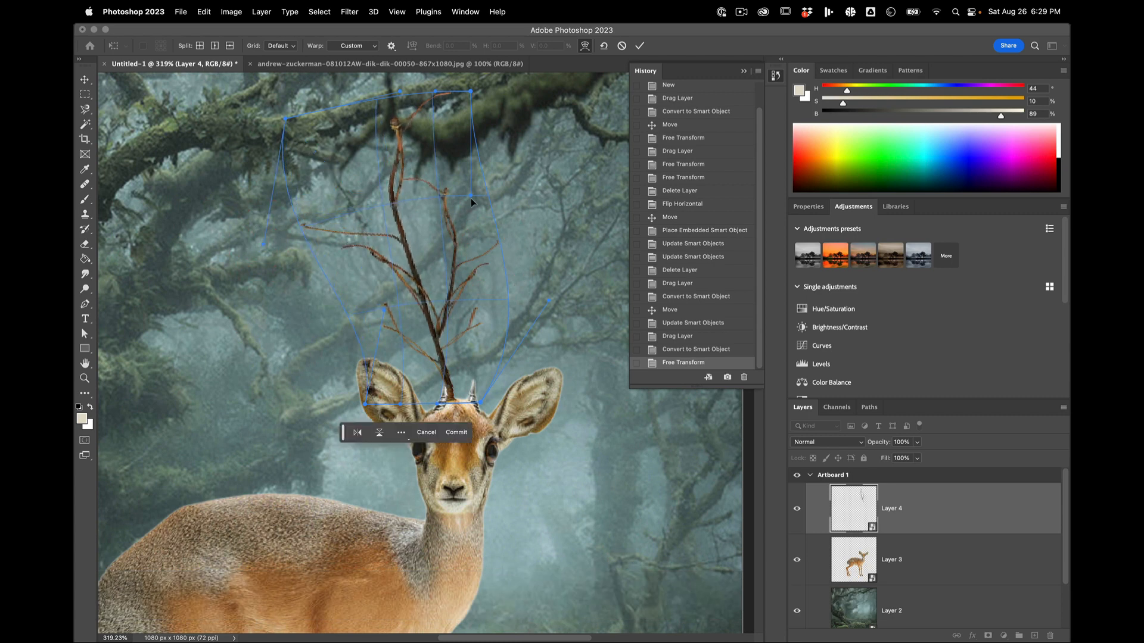
left_click_drag(471, 196, 457, 213)
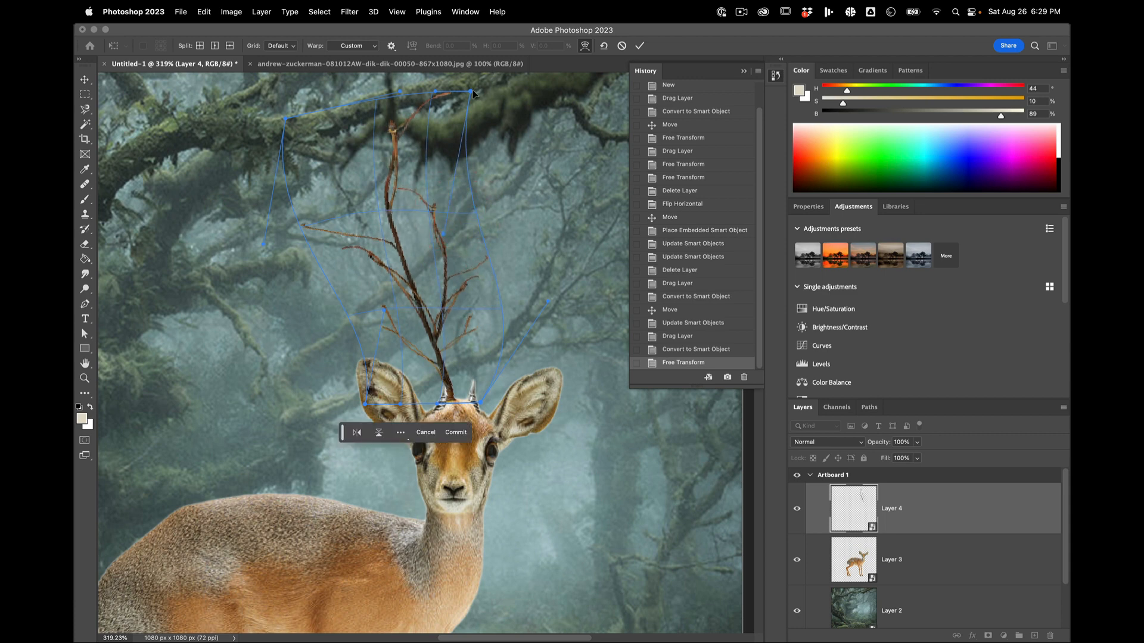
left_click(453, 106)
left_click_drag(404, 94, 364, 106)
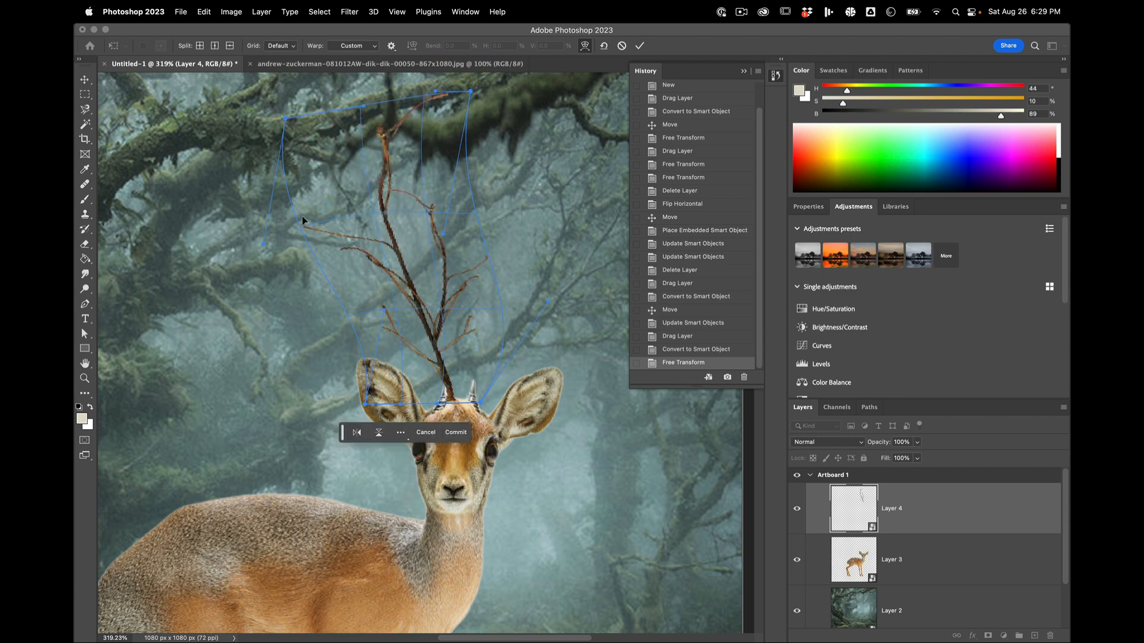
Step: Pull the warp's left side back in, lower its upper-left corner, and curve the branch tip toward the left
left_click_drag(304, 232, 327, 224)
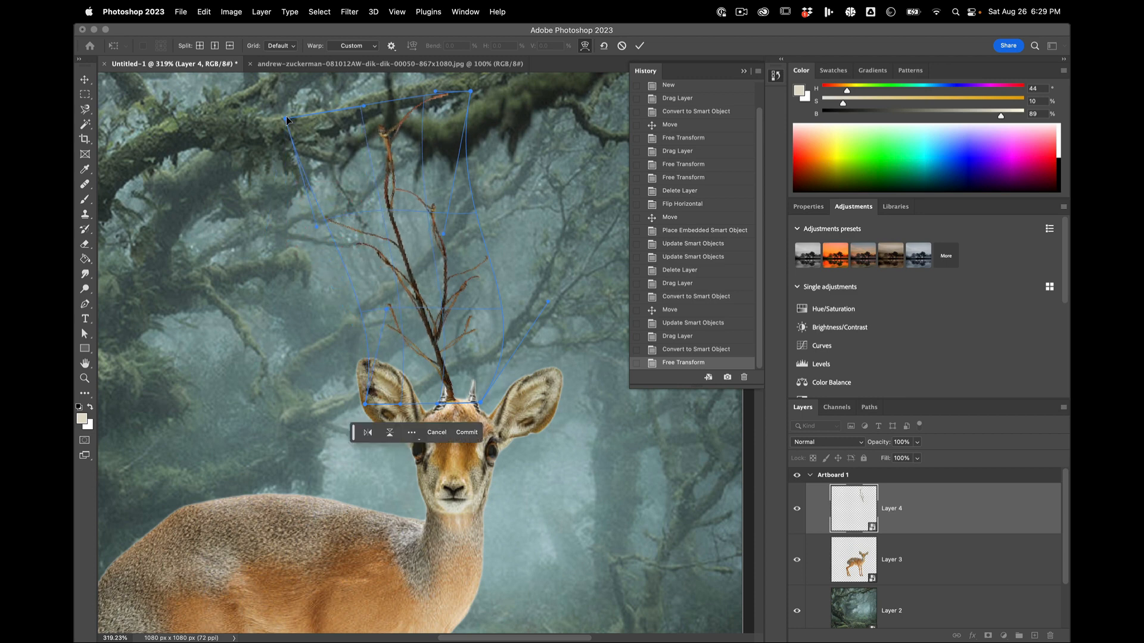
left_click_drag(285, 119, 297, 139)
left_click(324, 124)
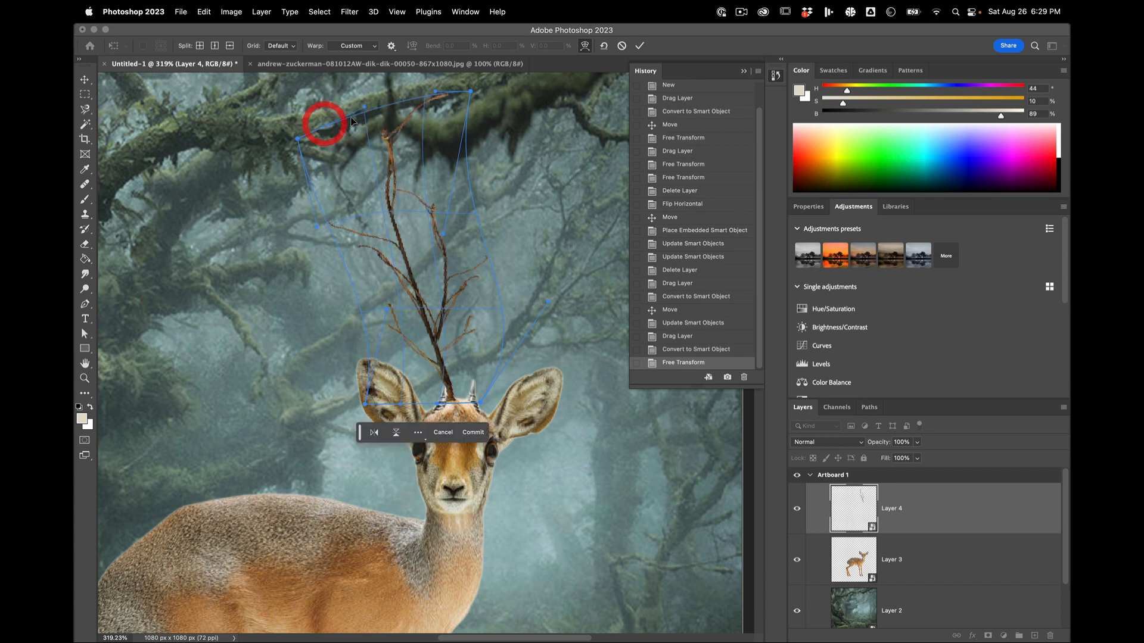
left_click_drag(364, 110, 345, 117)
left_click_drag(434, 91, 390, 97)
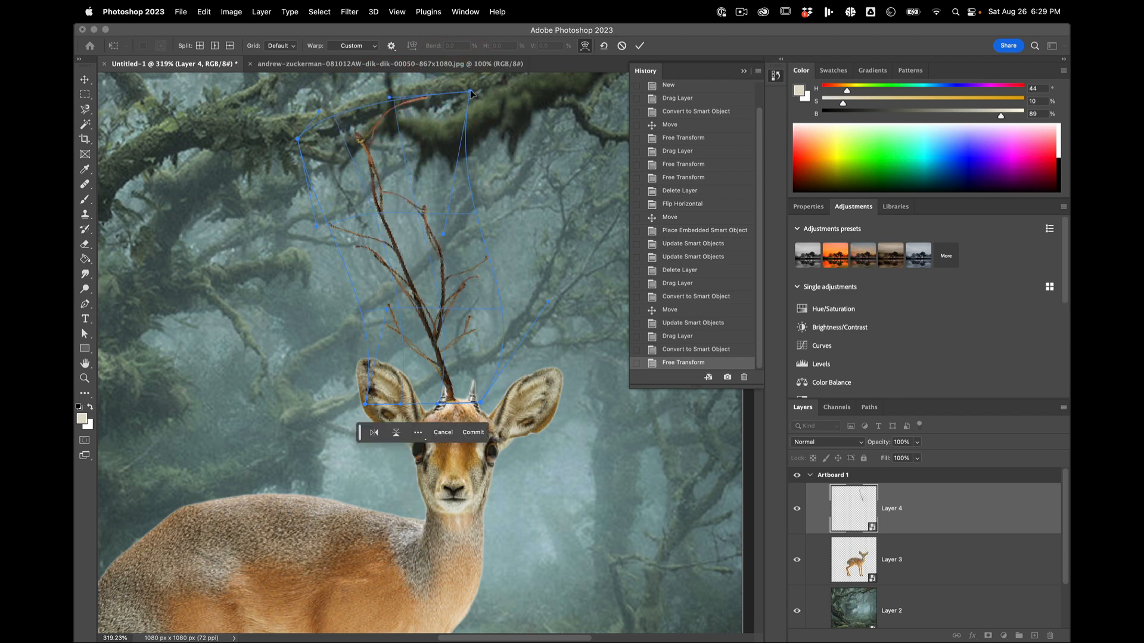
Step: Bend the branch's upper stems to the left, bow its lower stem to the right, and apply the warp
left_click_drag(474, 212, 367, 225)
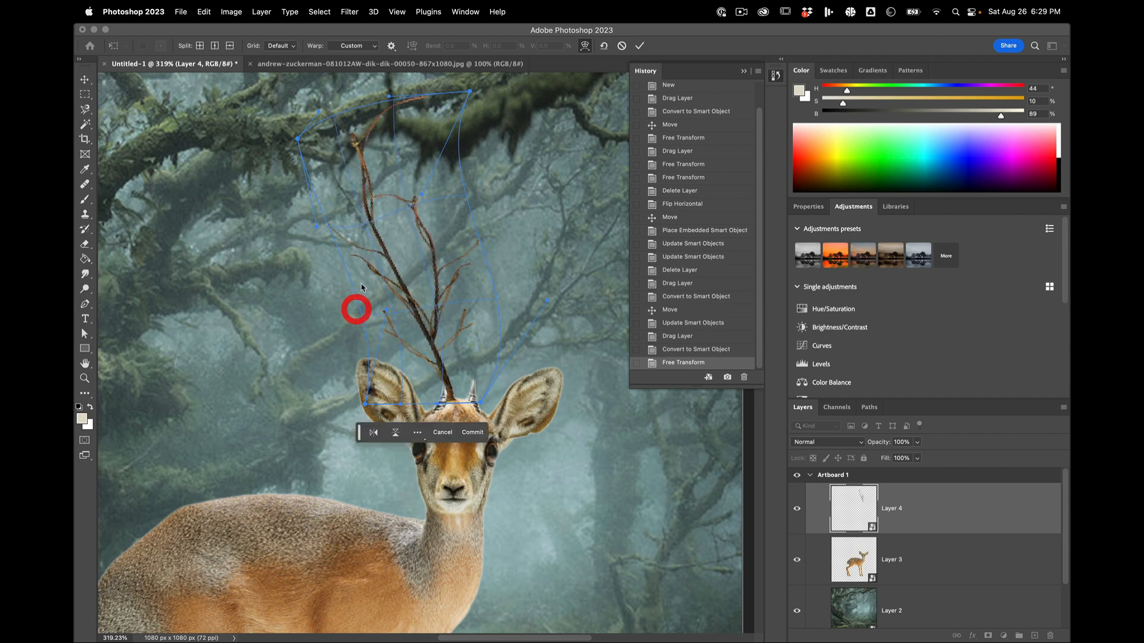
mouse_move(386, 309)
left_mouse_down()
mouse_move(370, 311)
mouse_move(455, 294)
left_mouse_up()
left_click(405, 306)
double_click(455, 295)
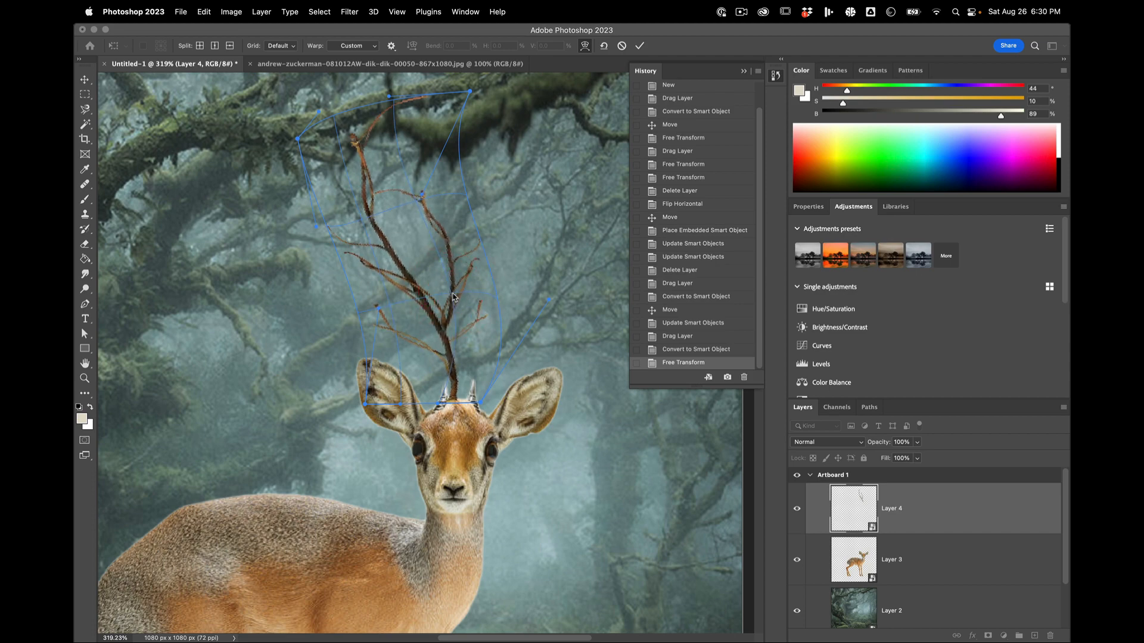
key("b")
scroll(457, 294, "down", 3)
scroll(457, 294, "up", 2)
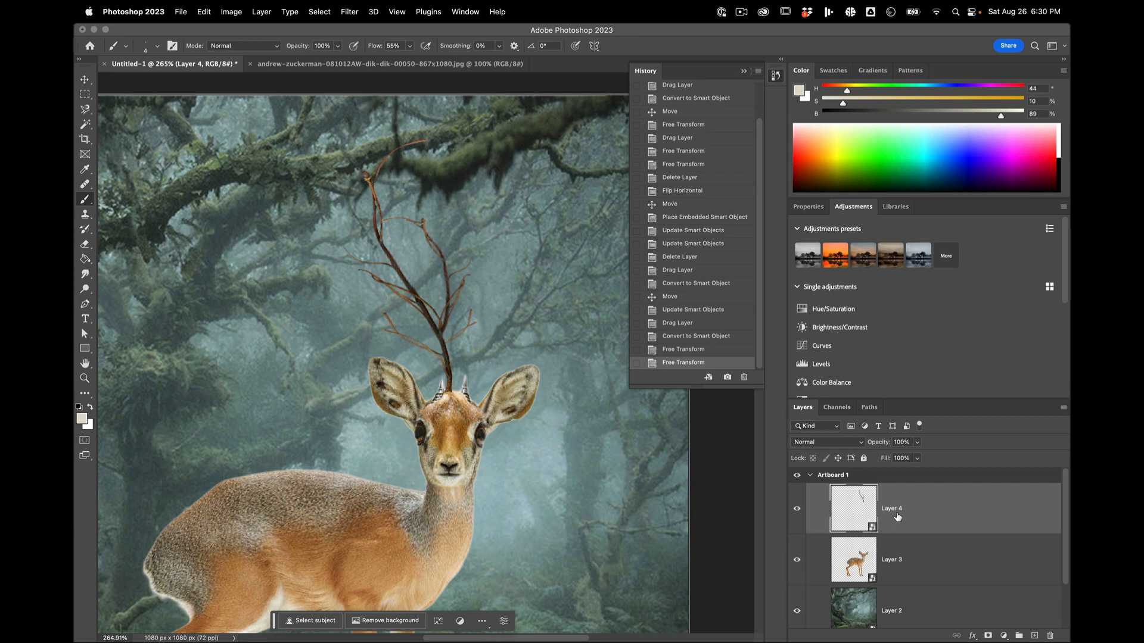
Step: Open the branch smart object's contents and add a layer mask to the branch layer
double_click(855, 509)
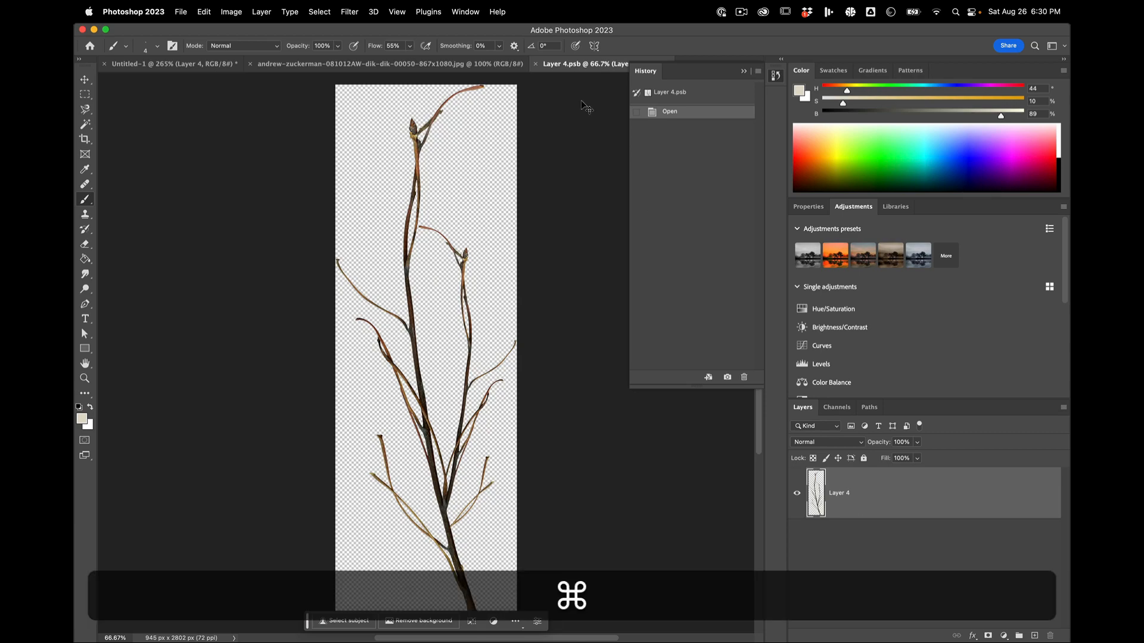
key("super+w")
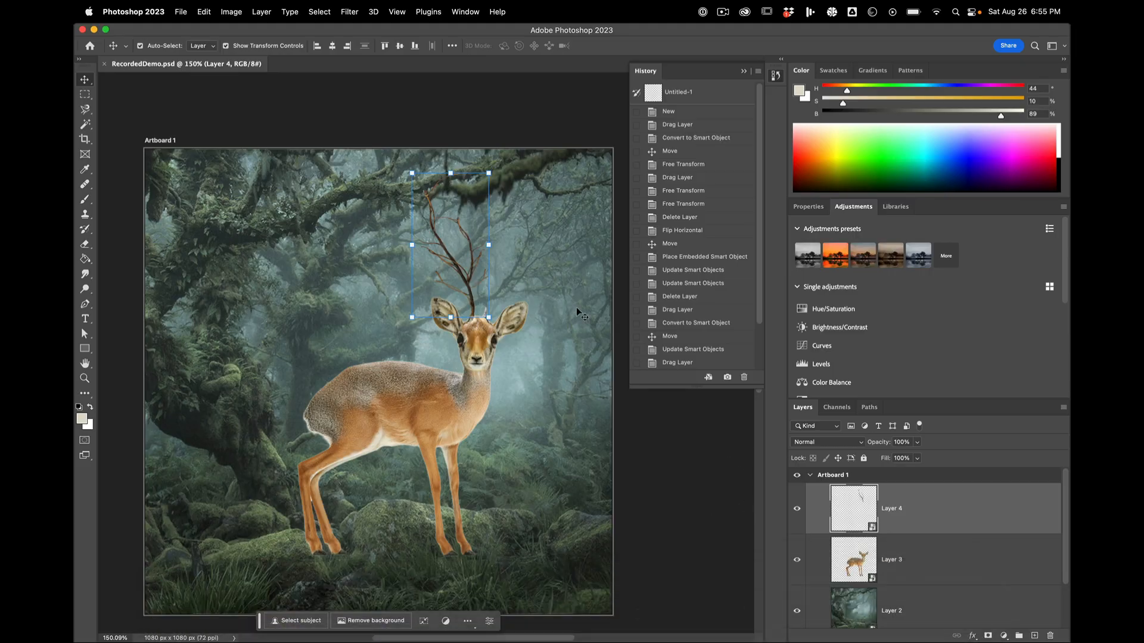
key("super+plus")
key("super+plus")
key("super+plus")
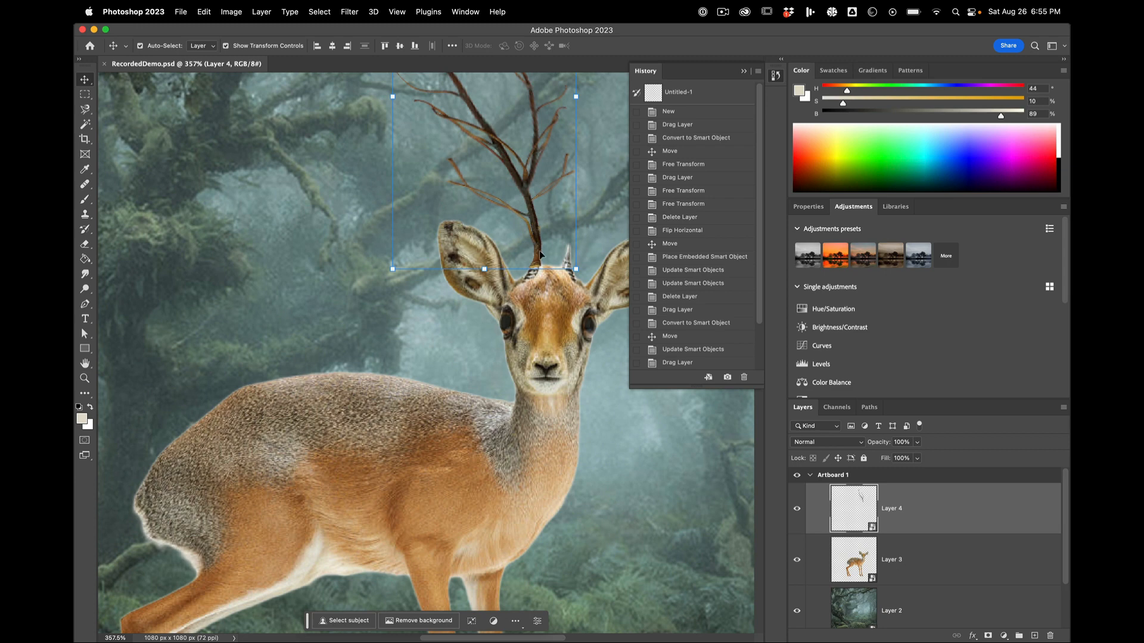
double_click(852, 505)
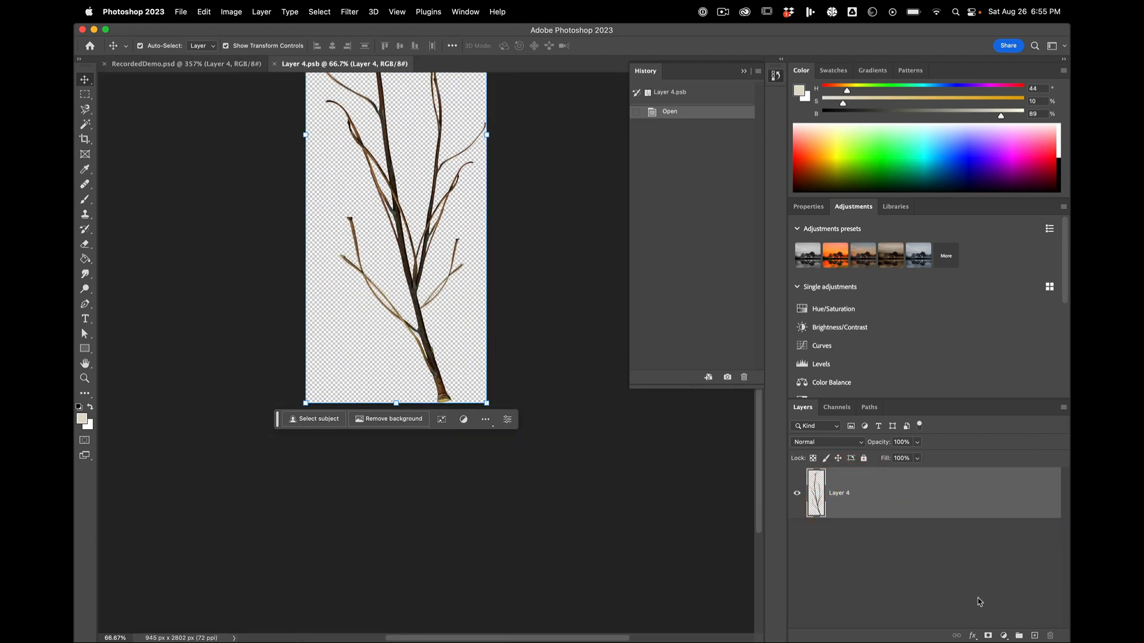
left_click(988, 636)
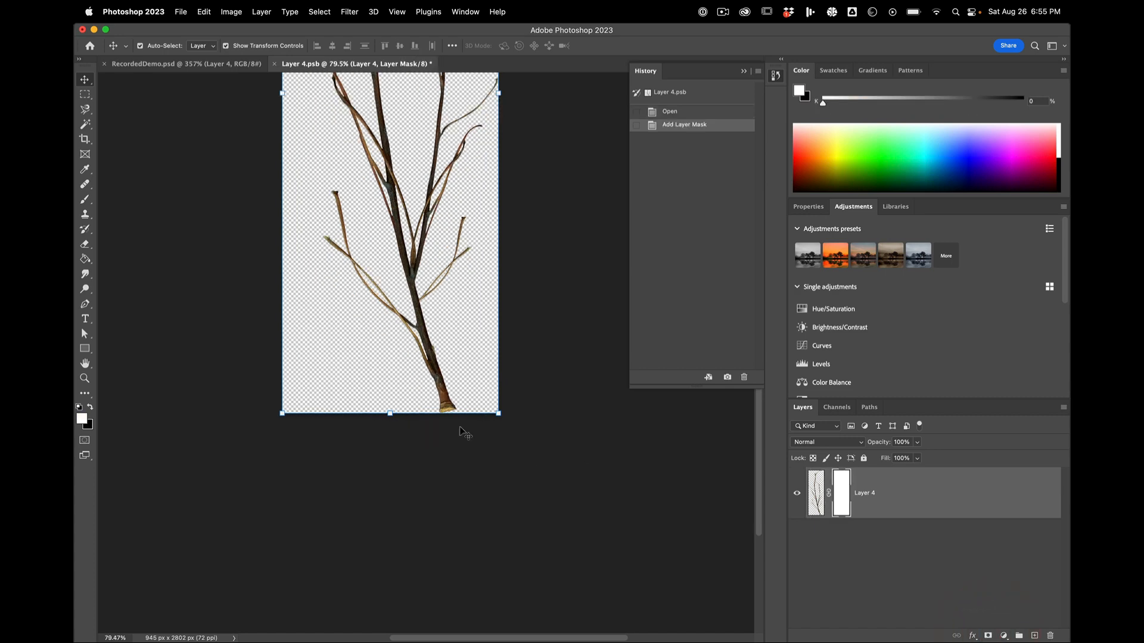
Step: Fade out the branch's cut base with a short white-to-black linear gradient on its mask, and save and close the smart object
scroll(466, 433, "up", 5)
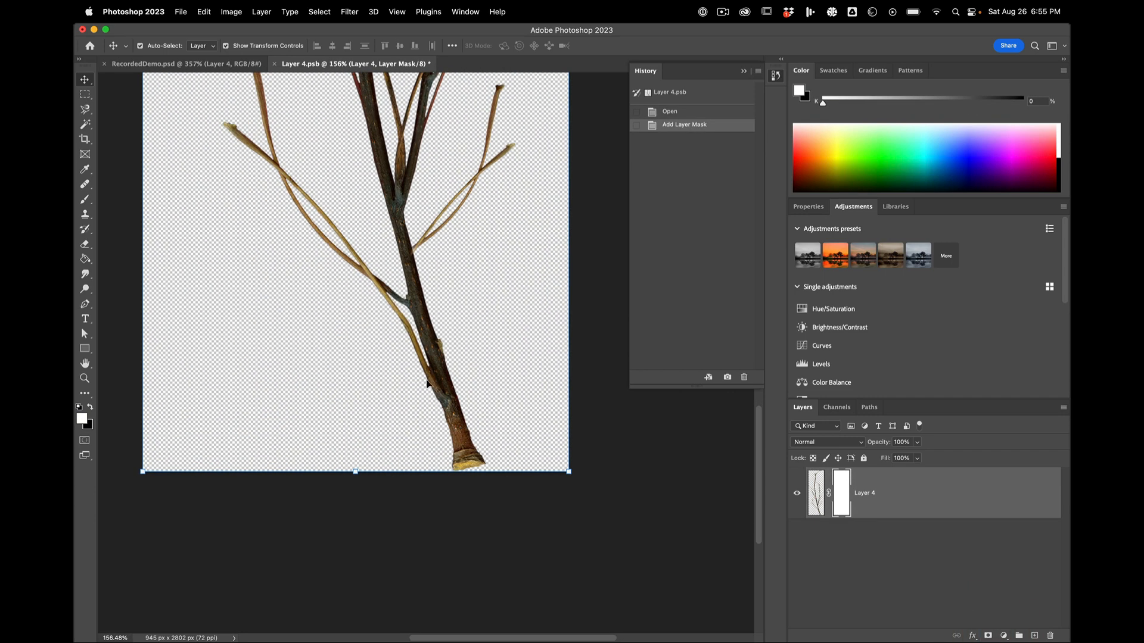
right_click(85, 264)
left_click(115, 259)
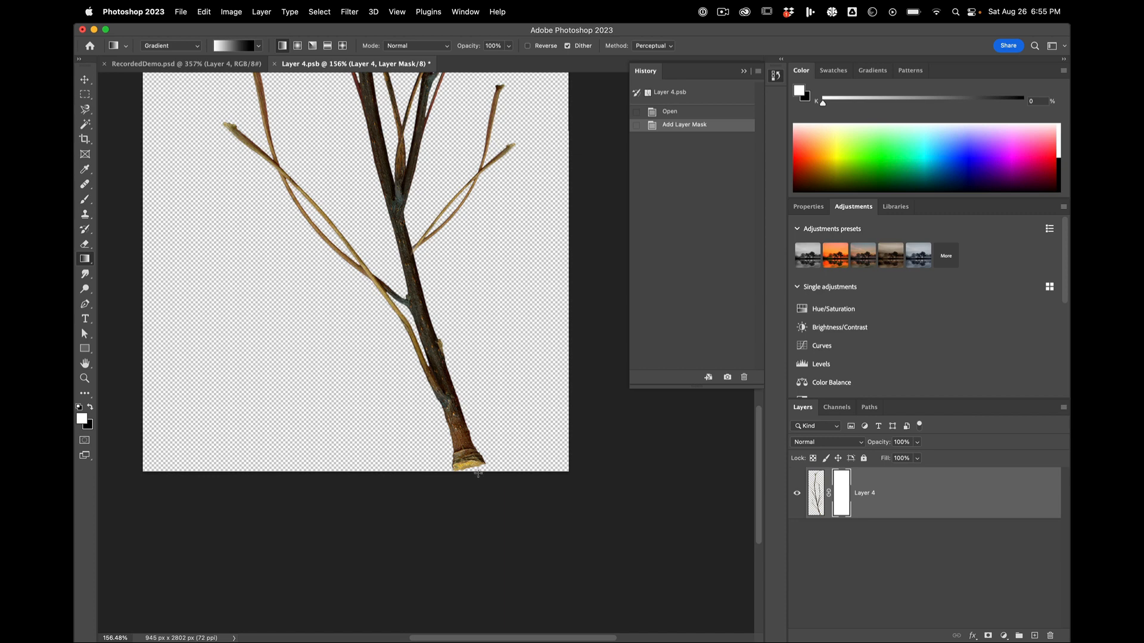
left_click_drag(473, 470, 456, 420)
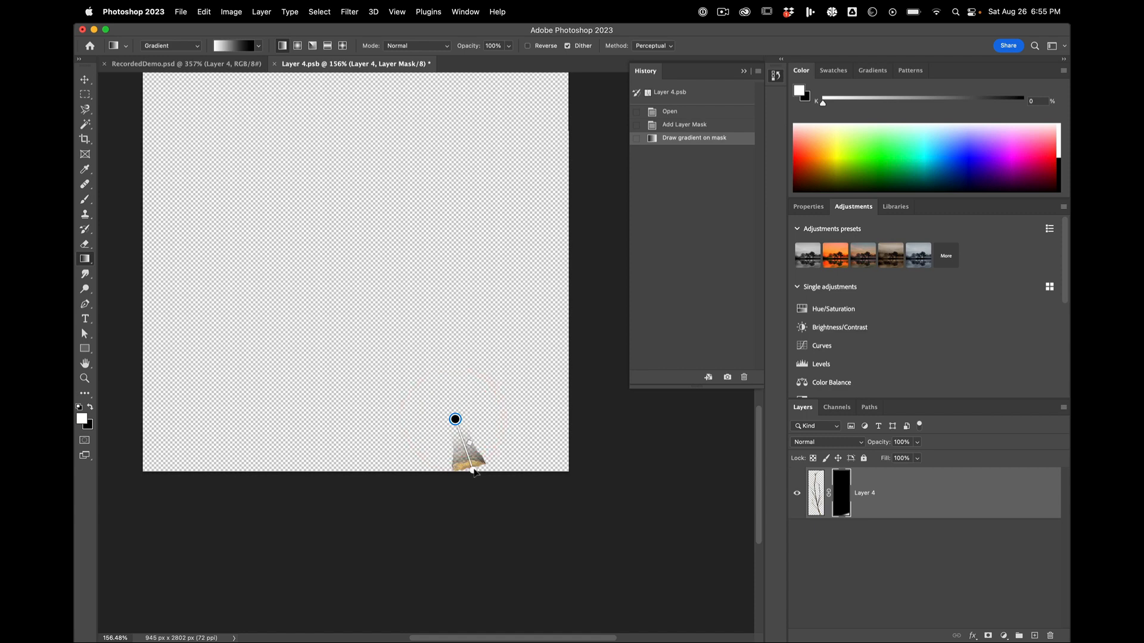
mouse_move(475, 472)
left_mouse_down()
mouse_move(454, 398)
mouse_move(476, 481)
mouse_move(470, 463)
left_mouse_up()
left_click_drag(452, 403, 455, 415)
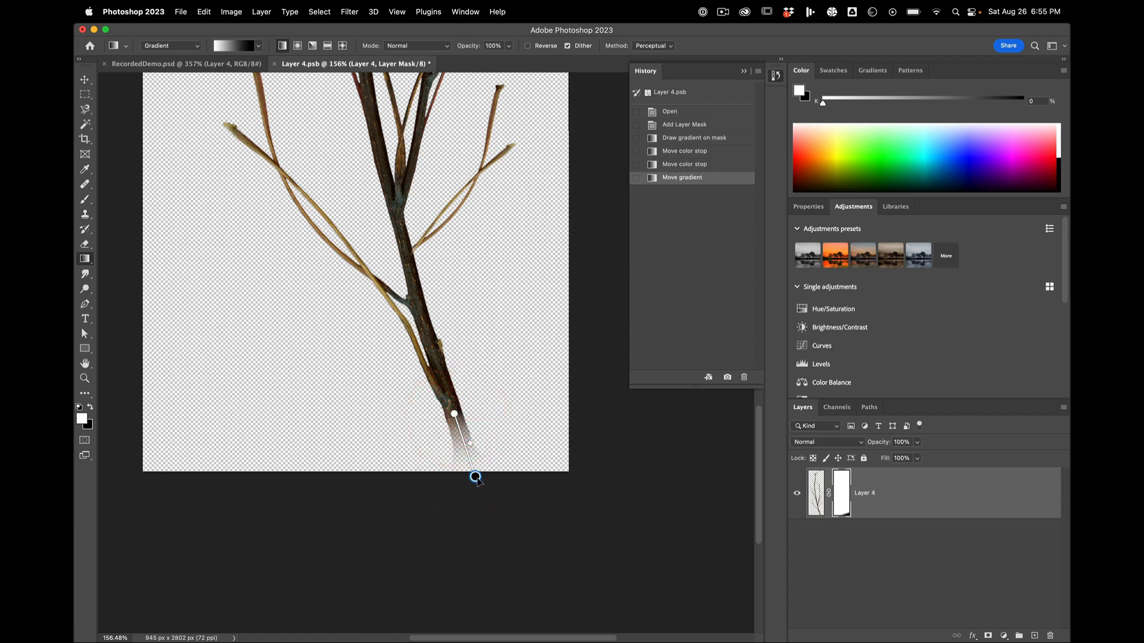
left_click_drag(476, 480, 470, 466)
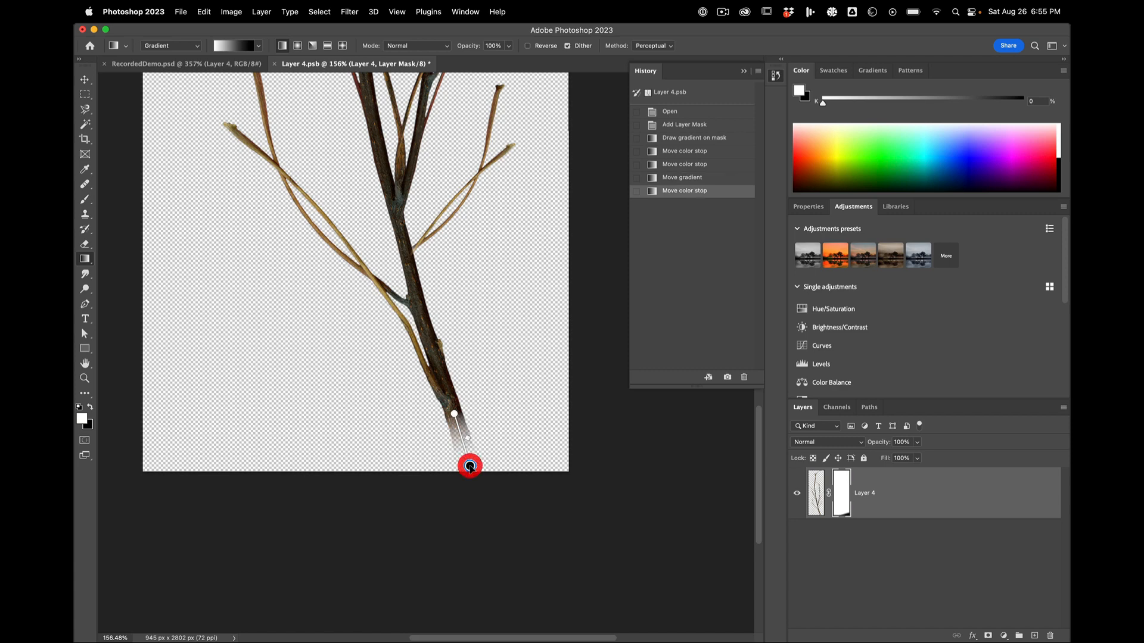
key("super+w")
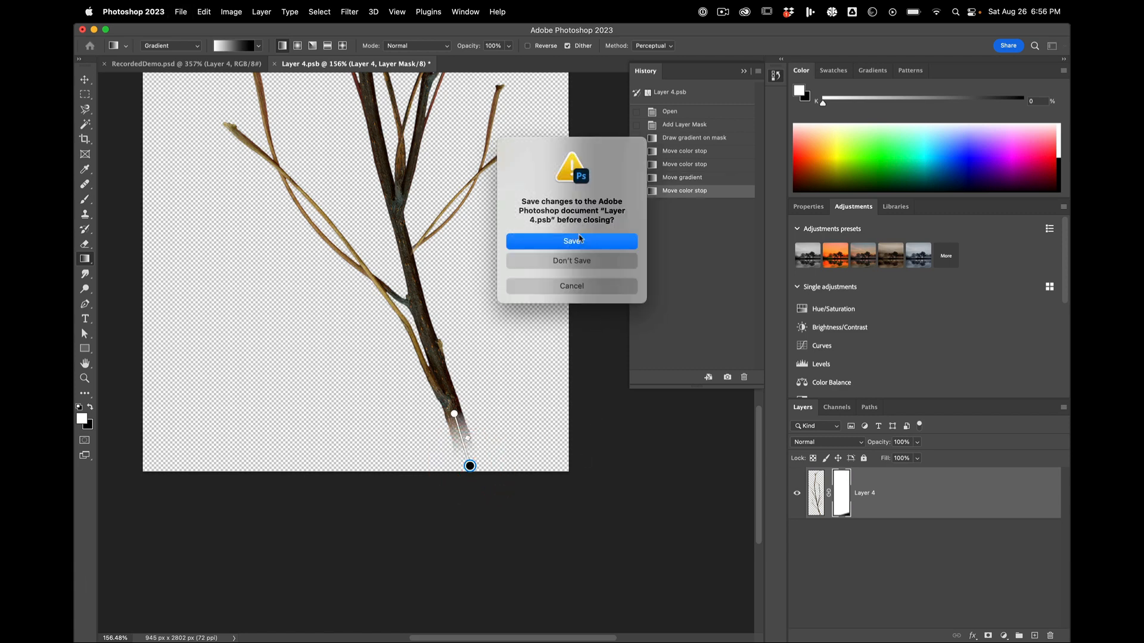
left_click(578, 241)
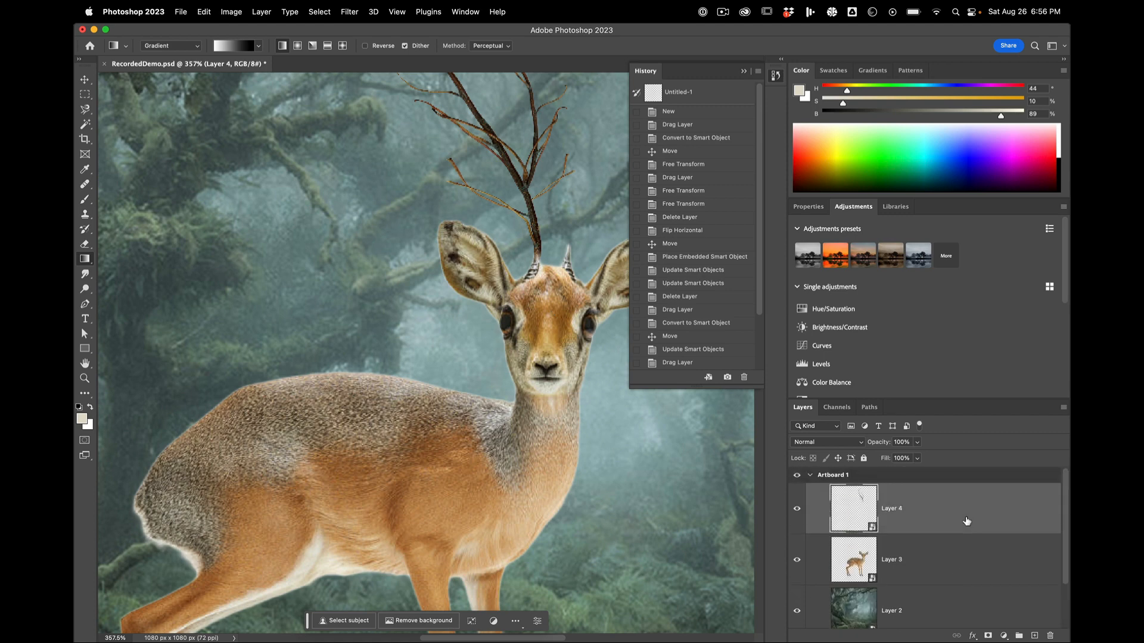
Step: Duplicate the branch layer in the forest composite and flip the copy horizontally
left_click_drag(984, 499, 1037, 636)
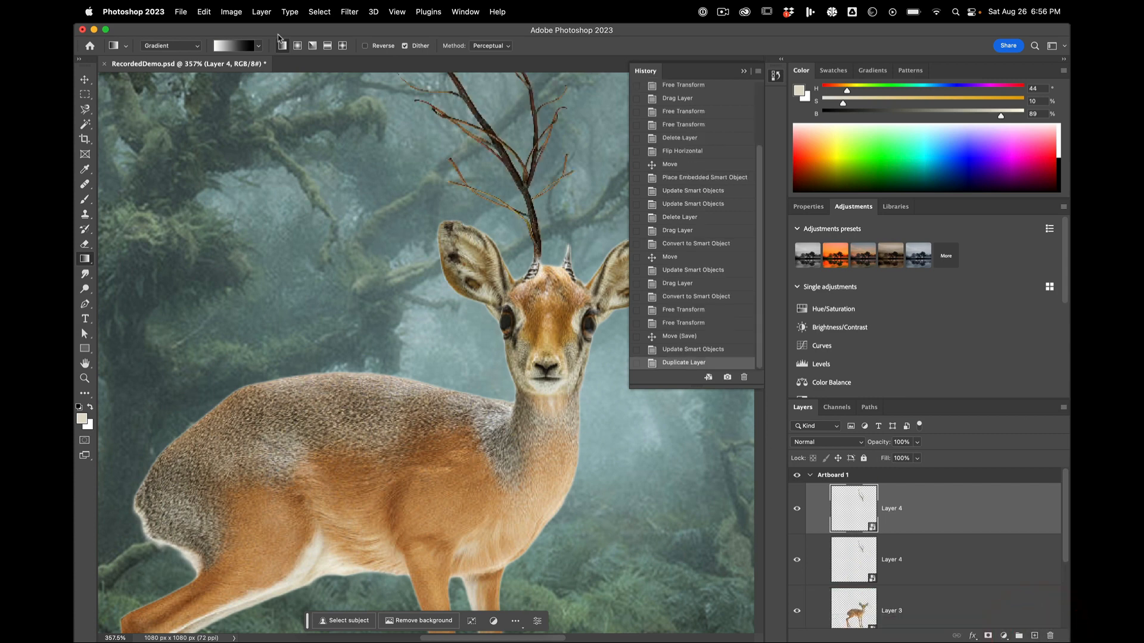
left_click(190, 12)
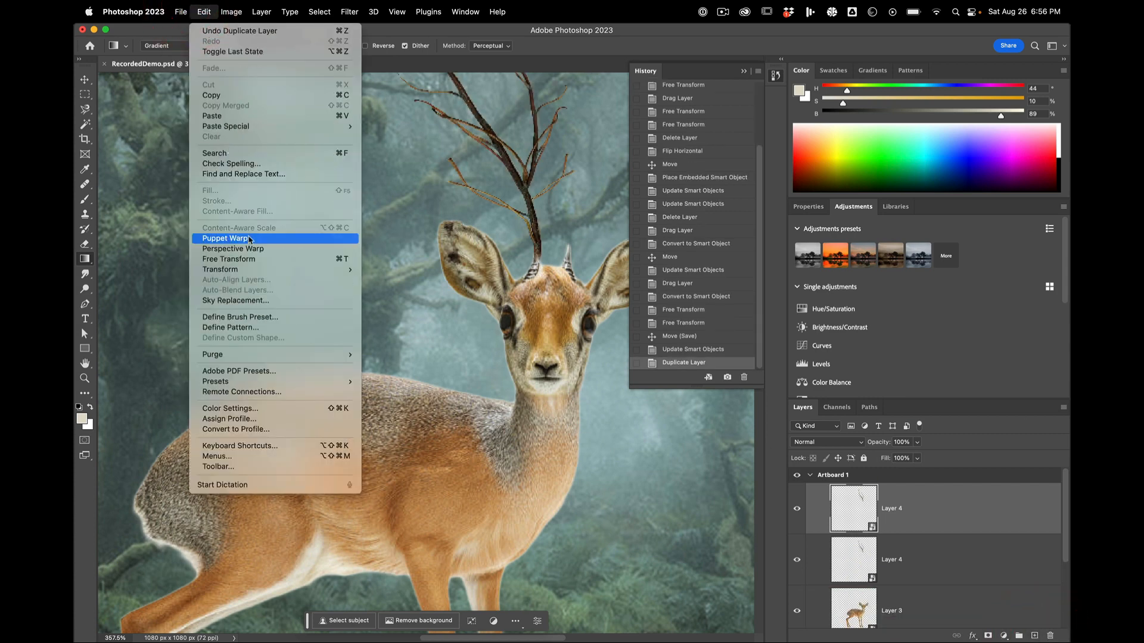
mouse_move(251, 271)
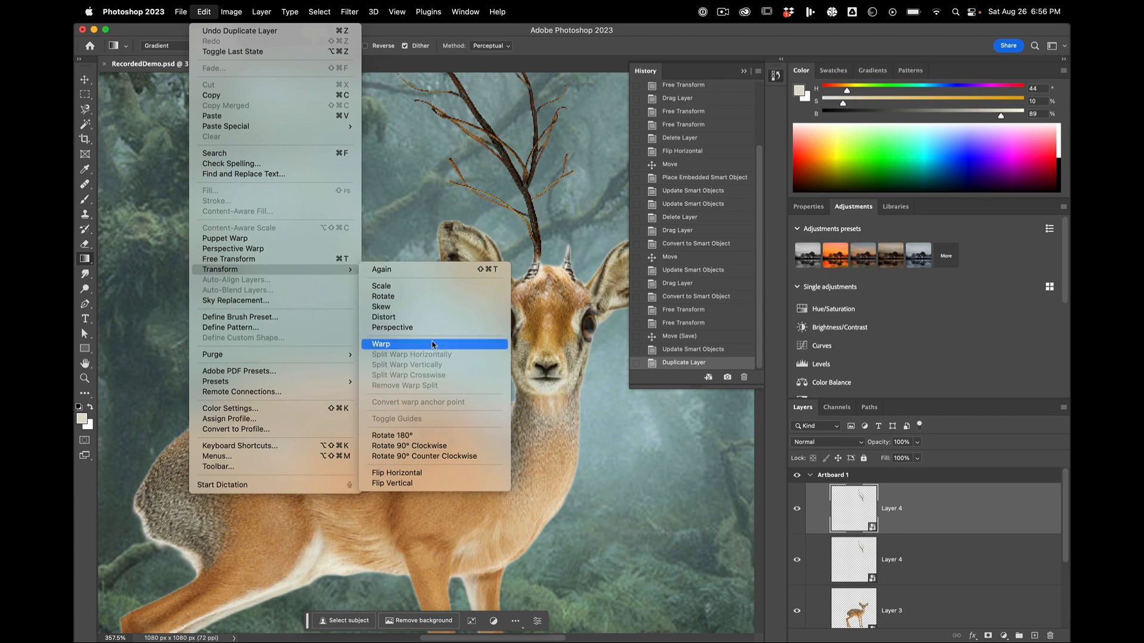
left_click(429, 473)
scroll(480, 420, "down", 3)
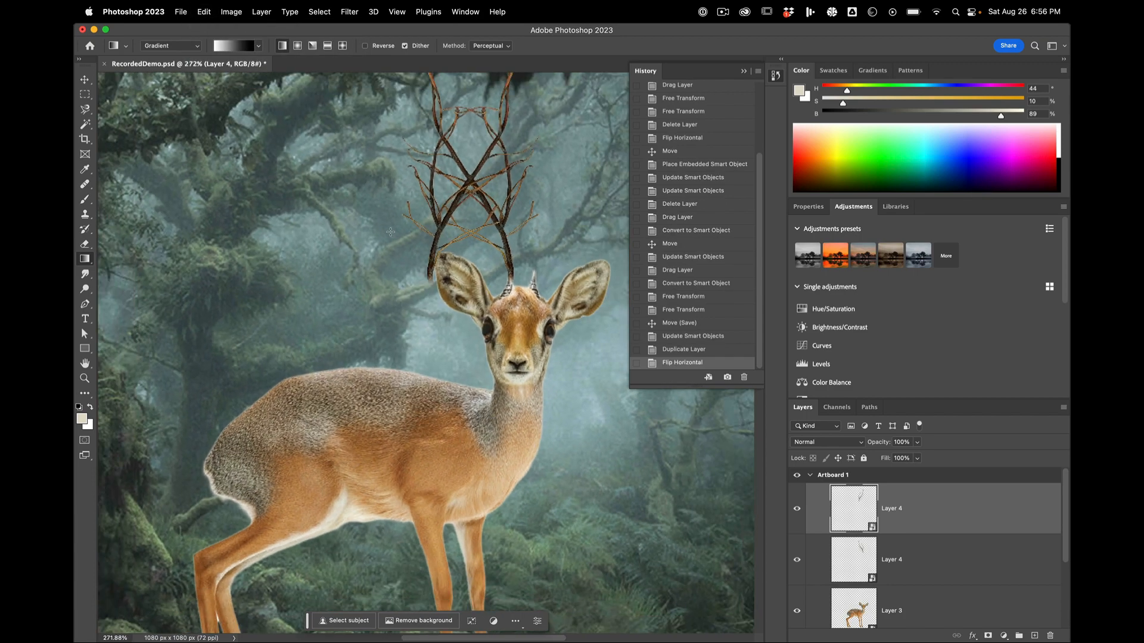
left_click(85, 79)
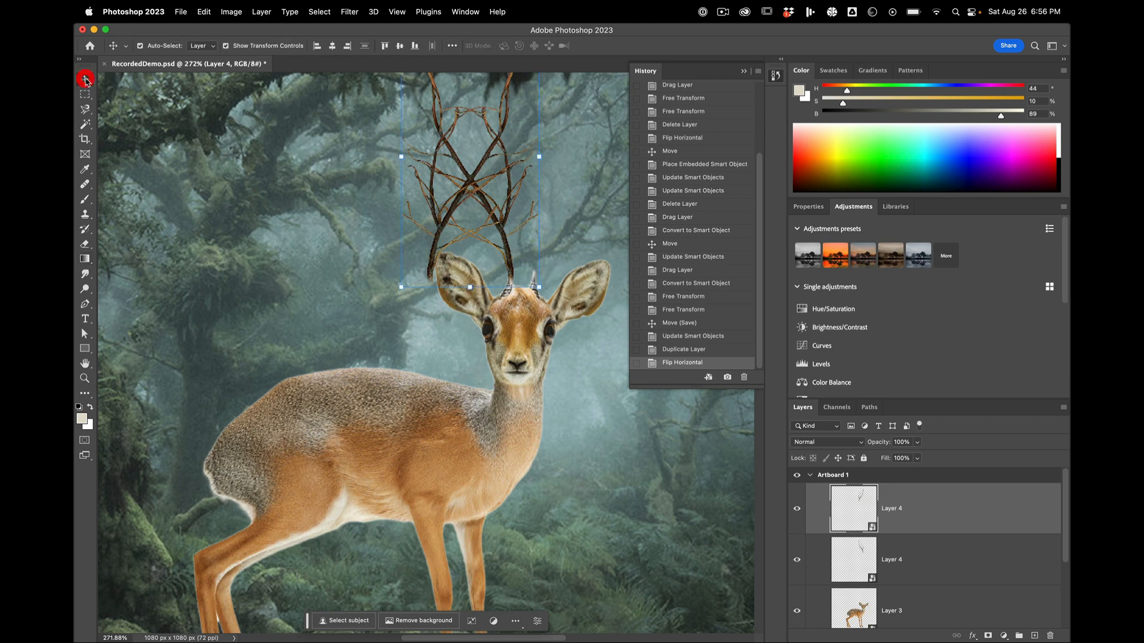
Step: Move the flipped branch copy onto the deer's other horn and fine-tune its position to mirror the first antler
left_click_drag(453, 214, 551, 218)
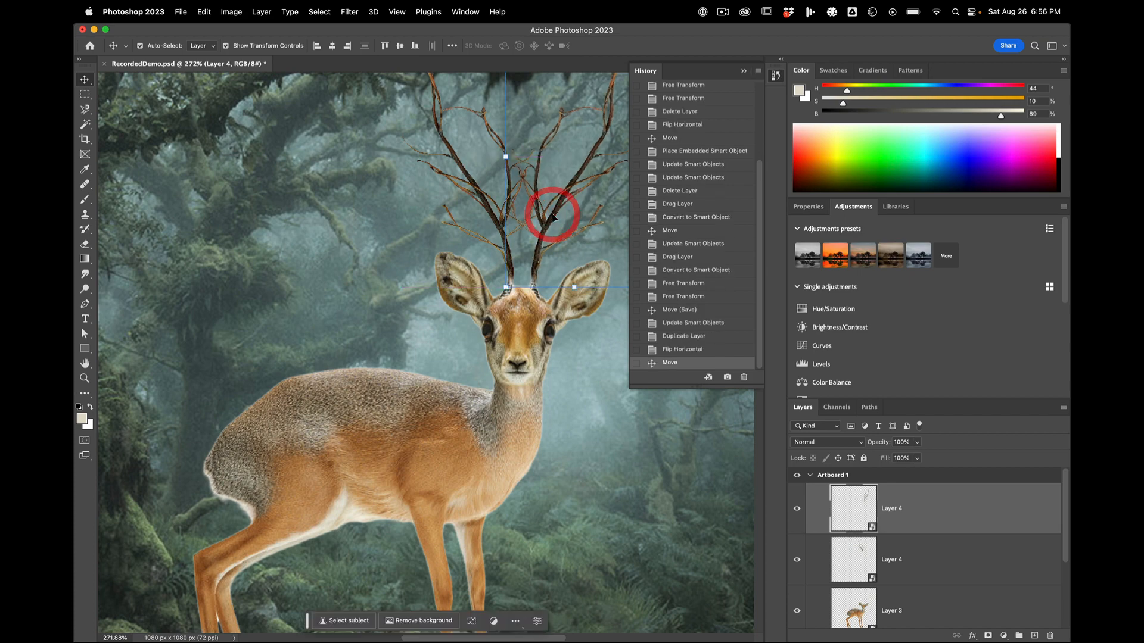
scroll(551, 218, "down", 5)
scroll(551, 218, "up", 5)
scroll(551, 218, "up", 2)
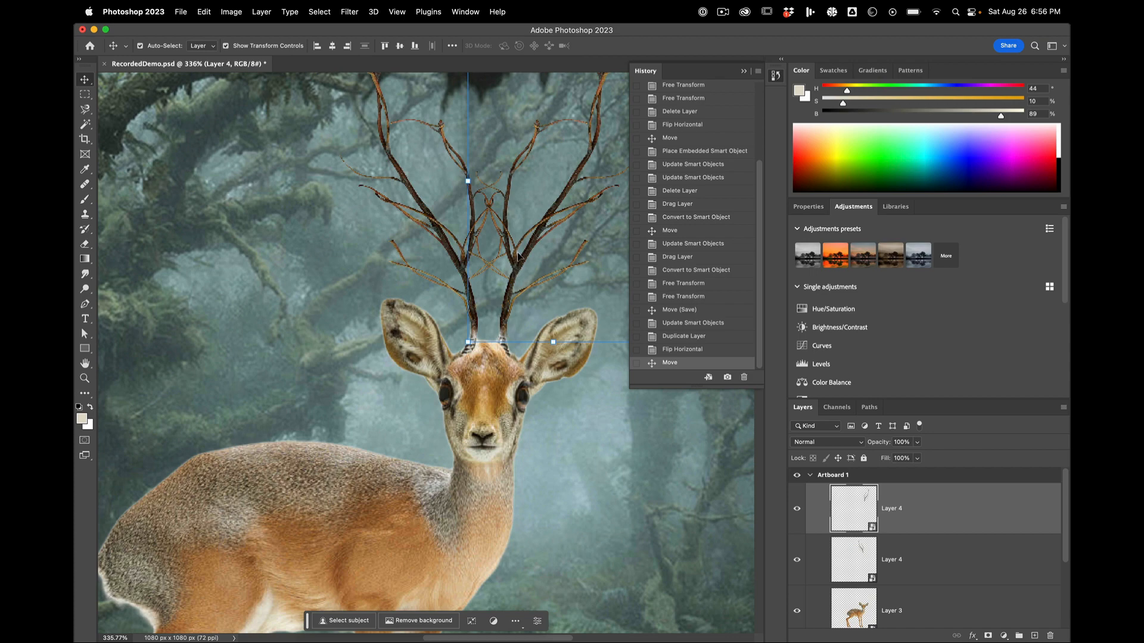
scroll(518, 257, "up", 3)
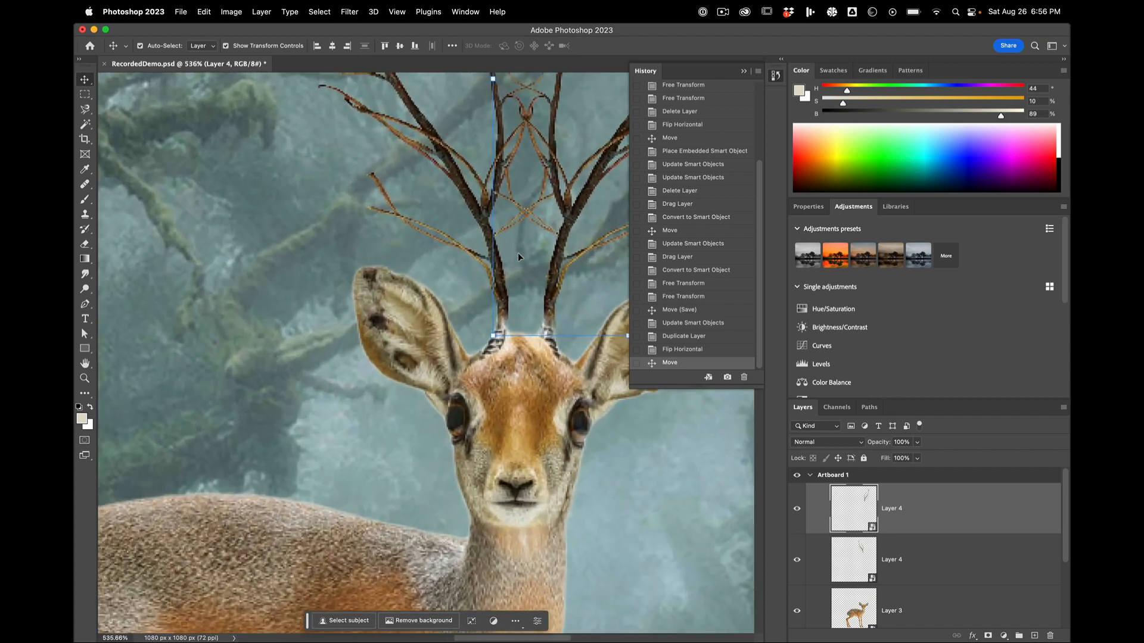
scroll(559, 263, "up", 3)
scroll(559, 262, "right", 3)
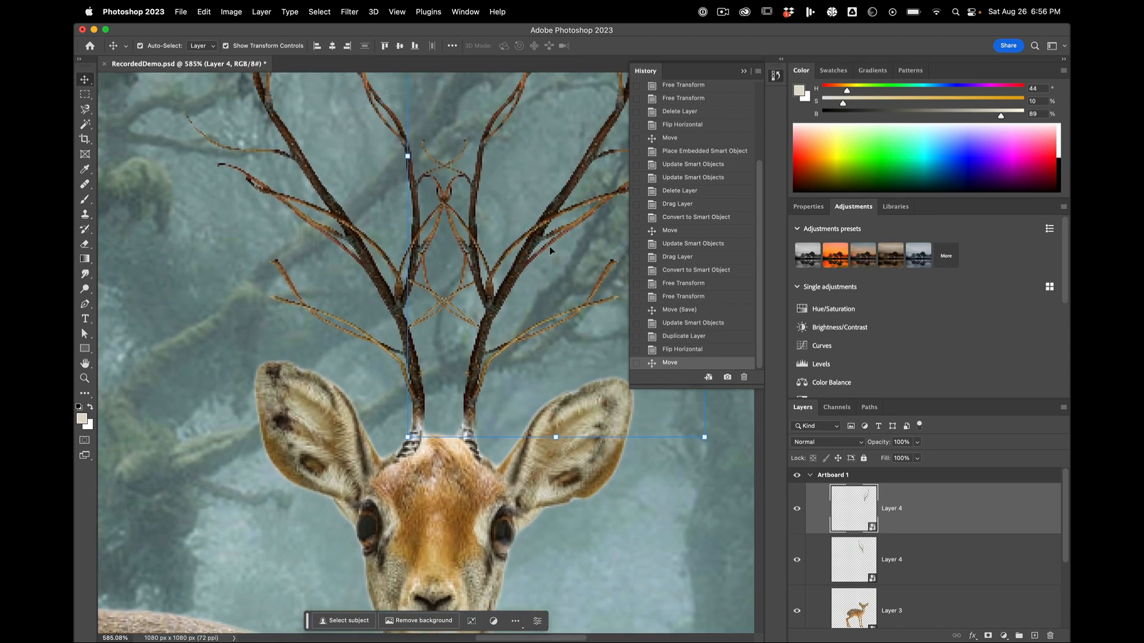
mouse_move(514, 275)
left_mouse_down()
mouse_move(511, 264)
mouse_move(548, 258)
mouse_move(512, 271)
mouse_move(543, 273)
mouse_move(508, 273)
mouse_move(539, 263)
mouse_move(505, 279)
left_mouse_up()
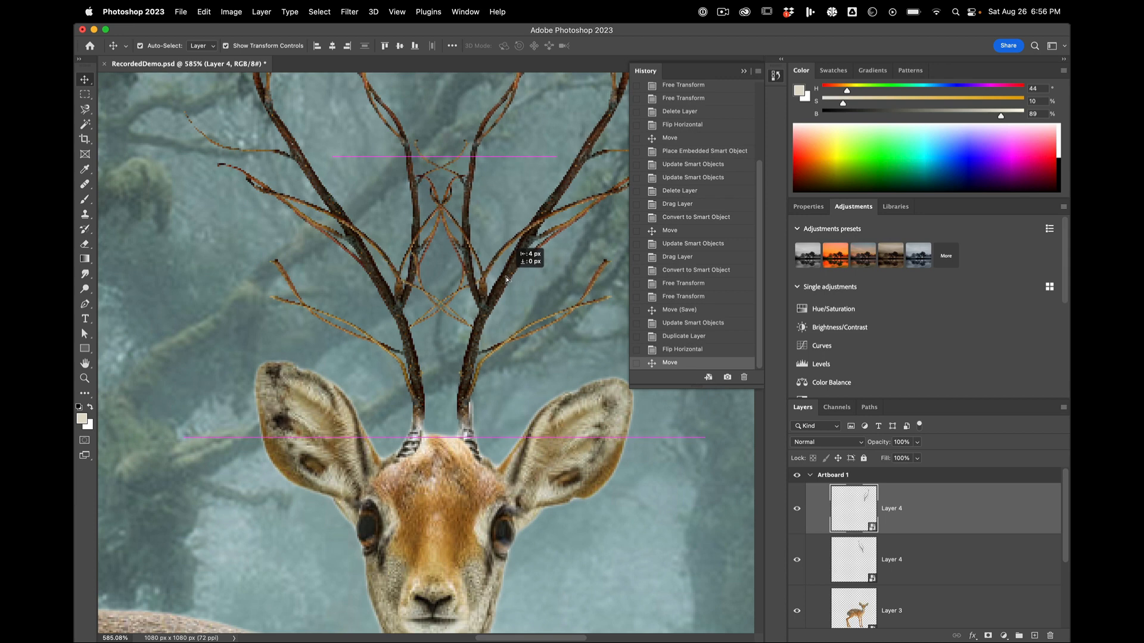
left_click_drag(506, 279, 506, 273)
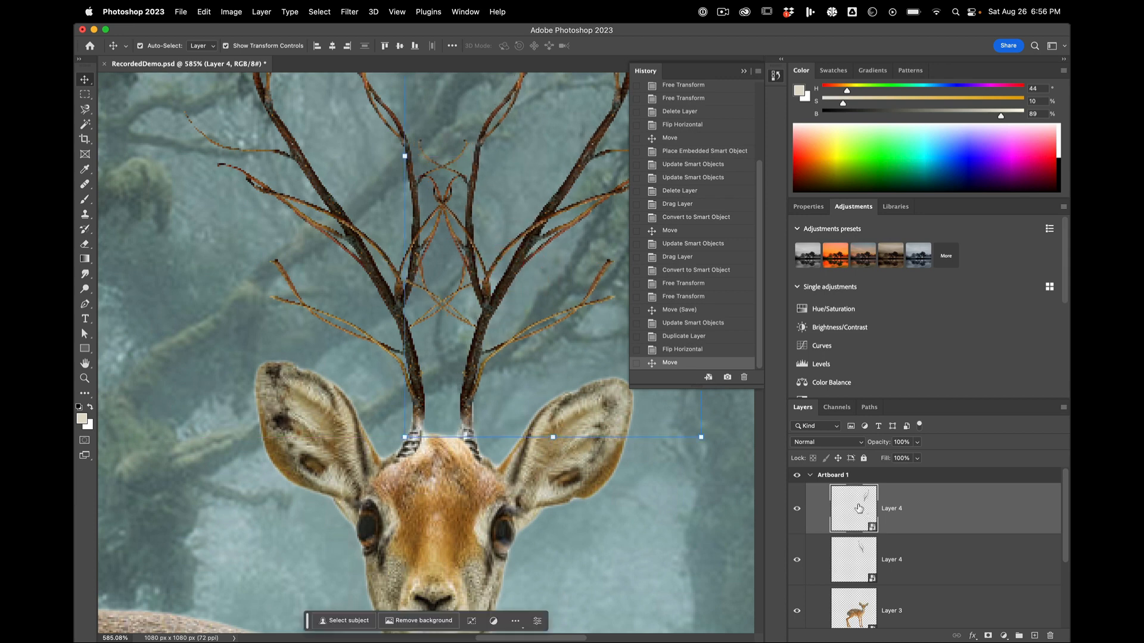
Step: Open the branch smart object's contents and hide its two upper right-hand side twigs by painting black on the mask with a 70 px brush
double_click(859, 508)
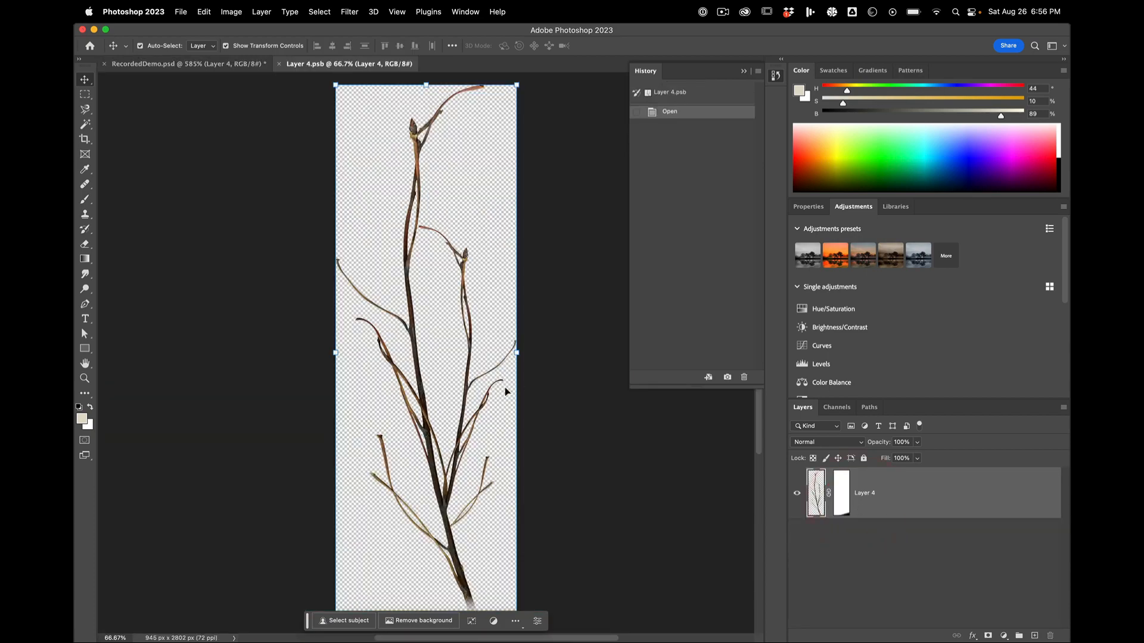
scroll(483, 411, "up", 5)
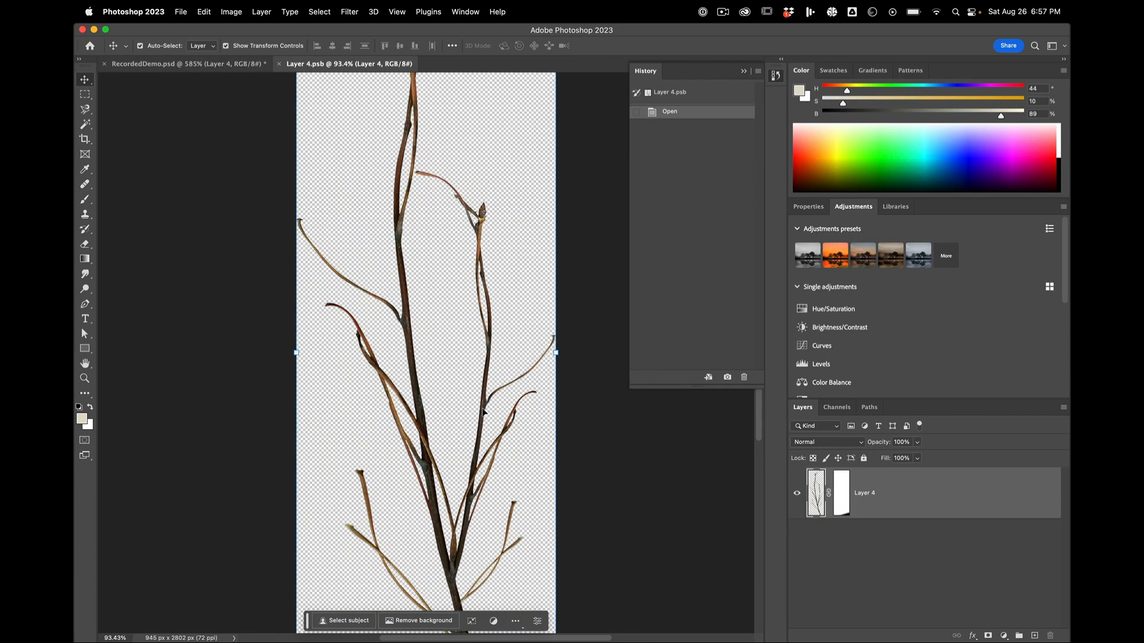
scroll(512, 407, "up", 2)
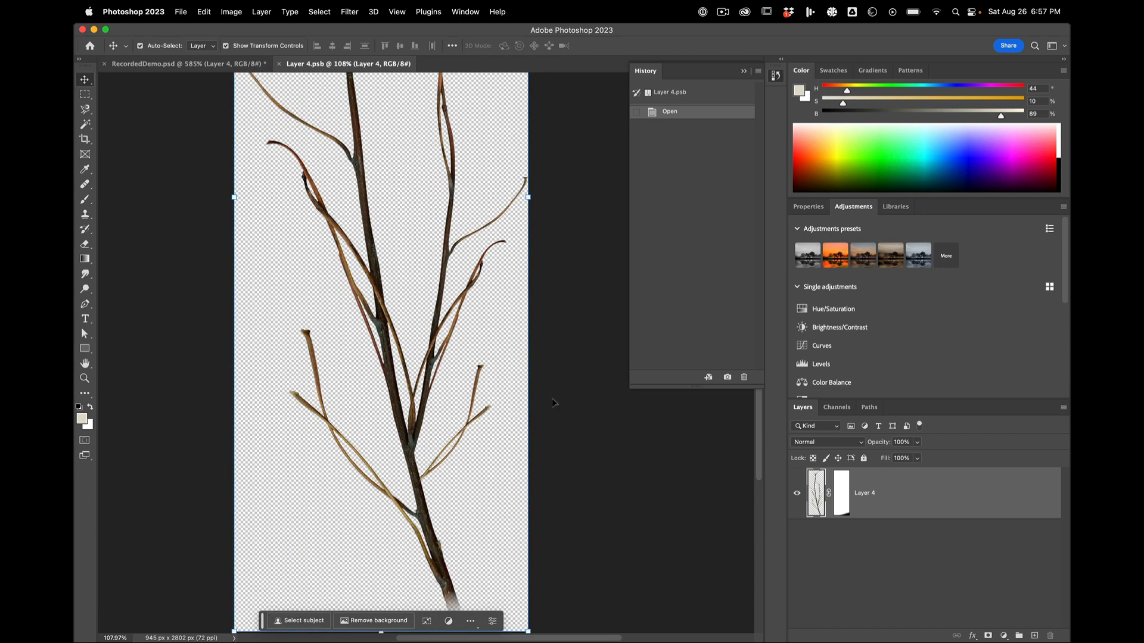
left_click(842, 493)
key("b")
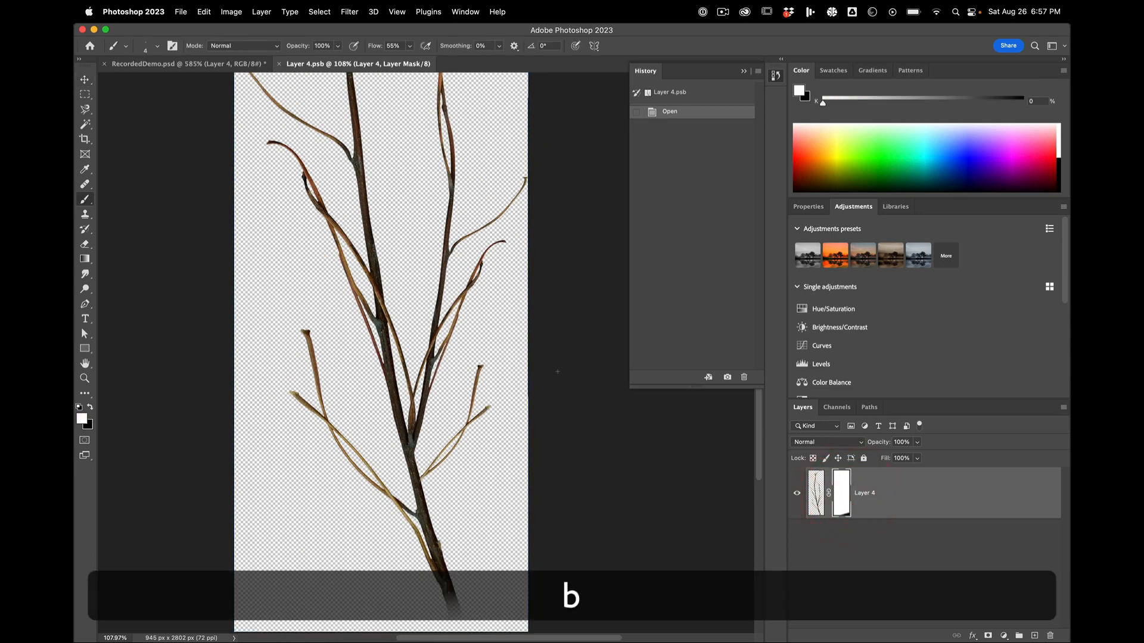
key("bracketright")
key("x")
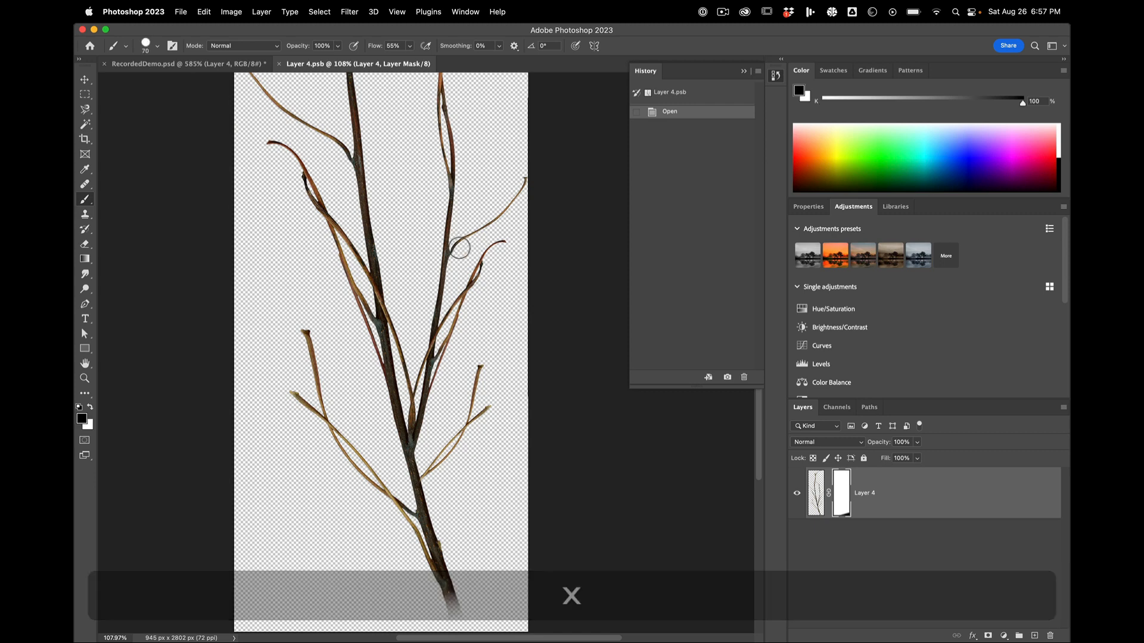
left_click_drag(462, 245, 532, 188)
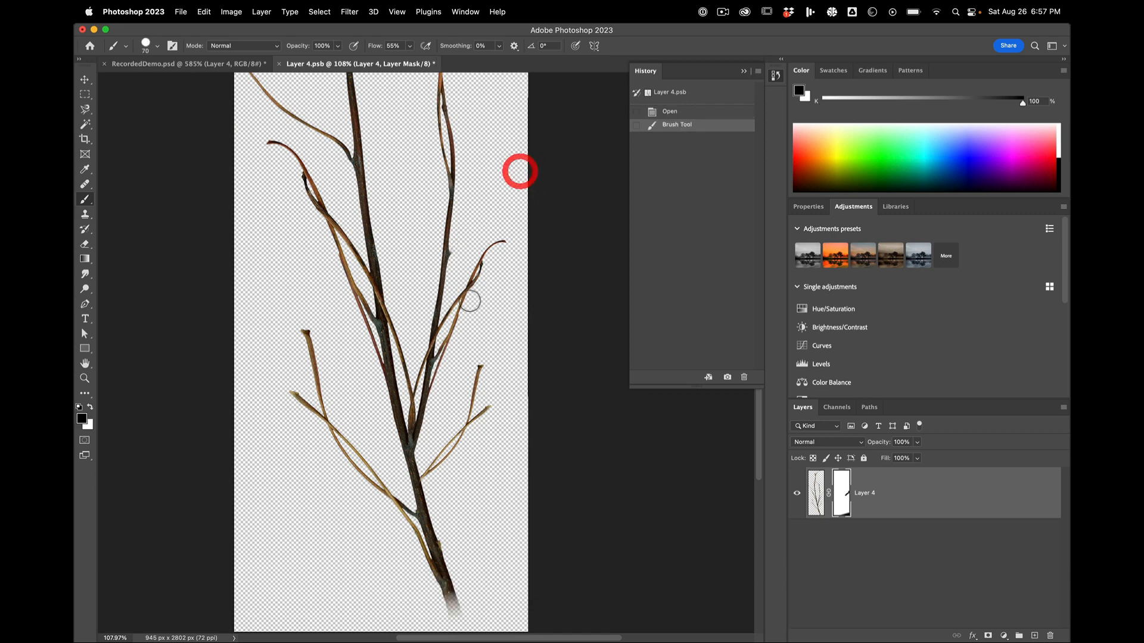
left_click_drag(451, 322, 498, 248)
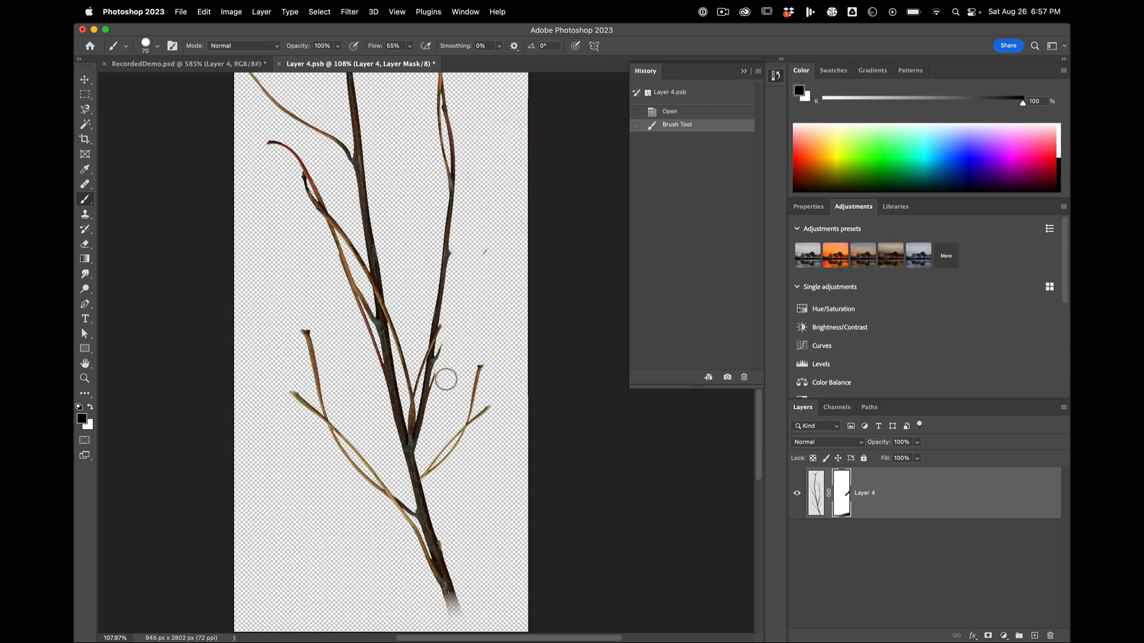
left_click_drag(446, 364, 449, 350)
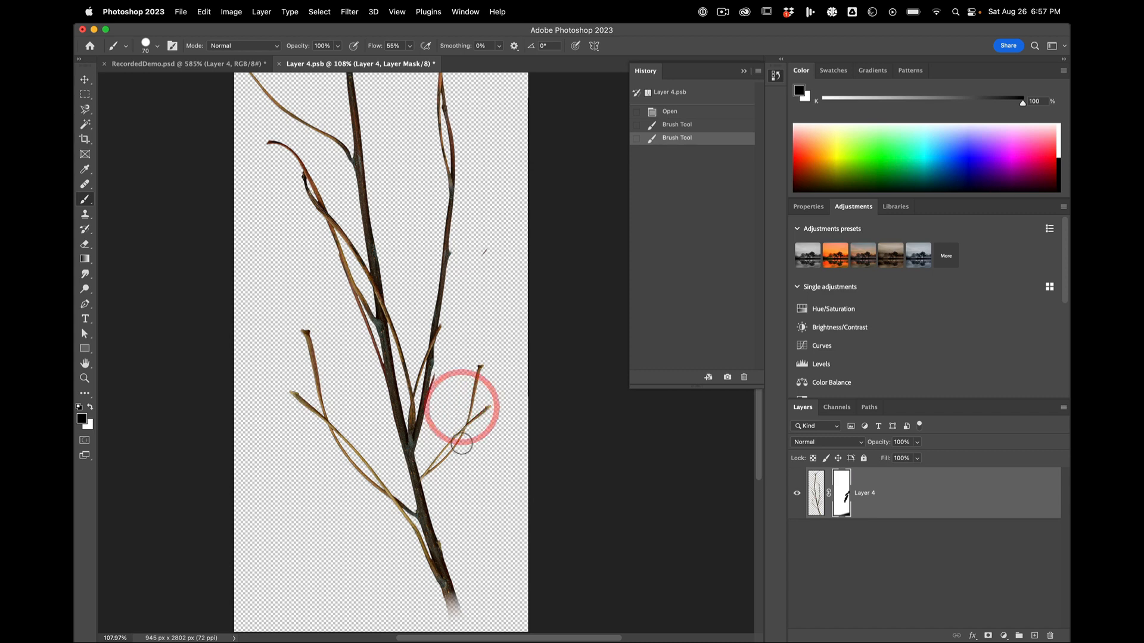
Step: Mask out the branch's lowest right-hand twig and leftover specks, and save and close the smart object
mouse_move(430, 475)
left_mouse_down()
mouse_move(483, 363)
mouse_move(481, 429)
mouse_move(493, 404)
left_mouse_up()
left_click_drag(481, 228, 520, 303)
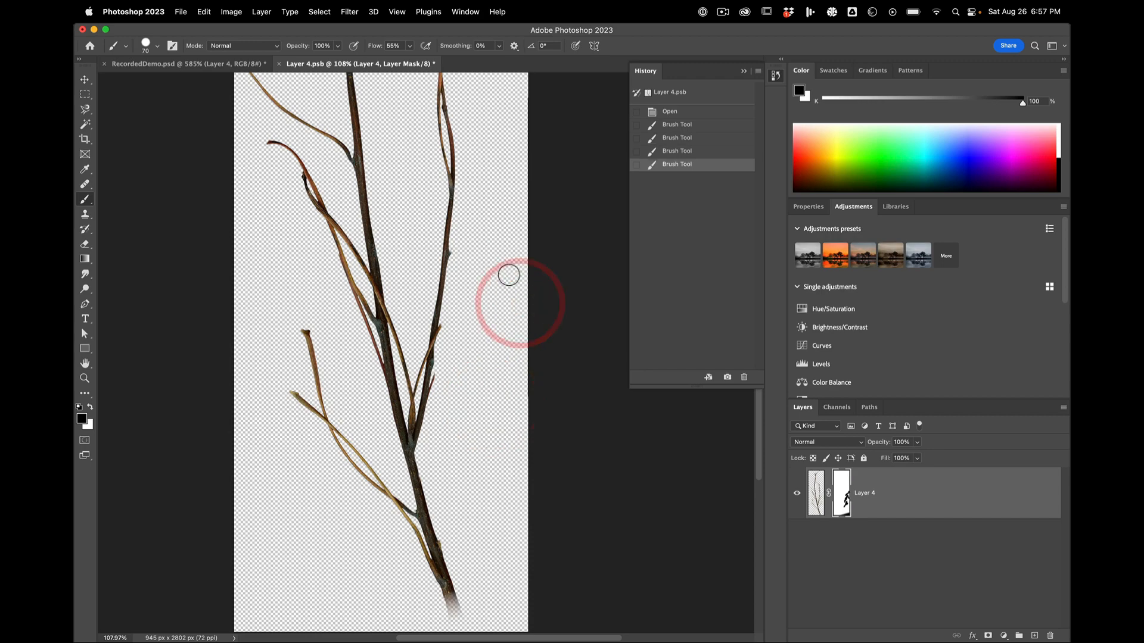
key("super+w")
left_click(566, 245)
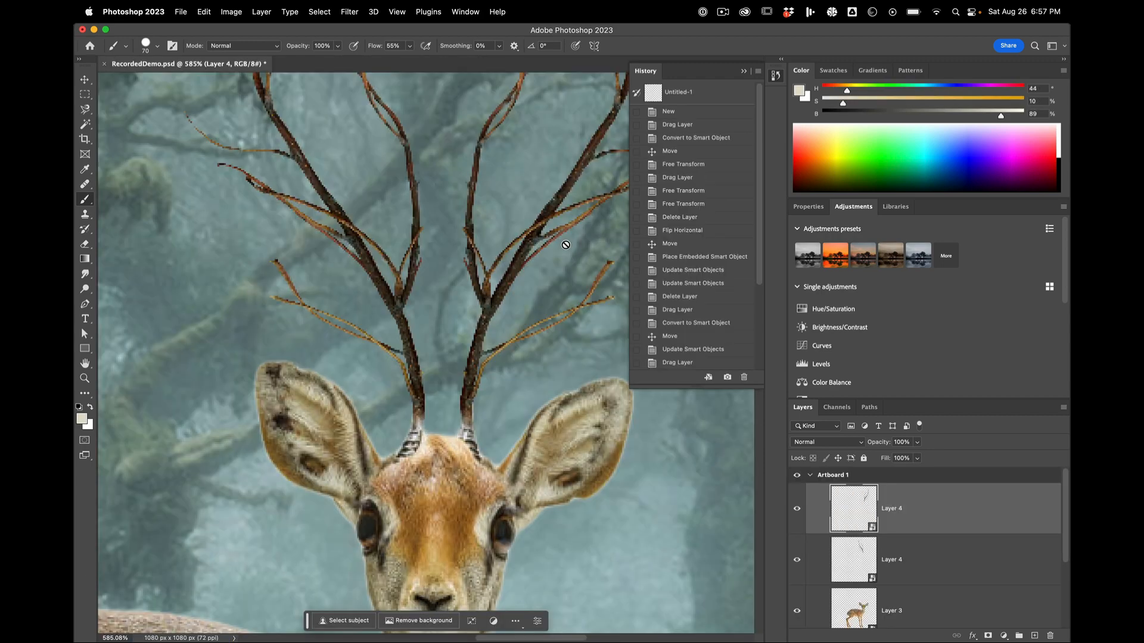
scroll(551, 269, "down", 5)
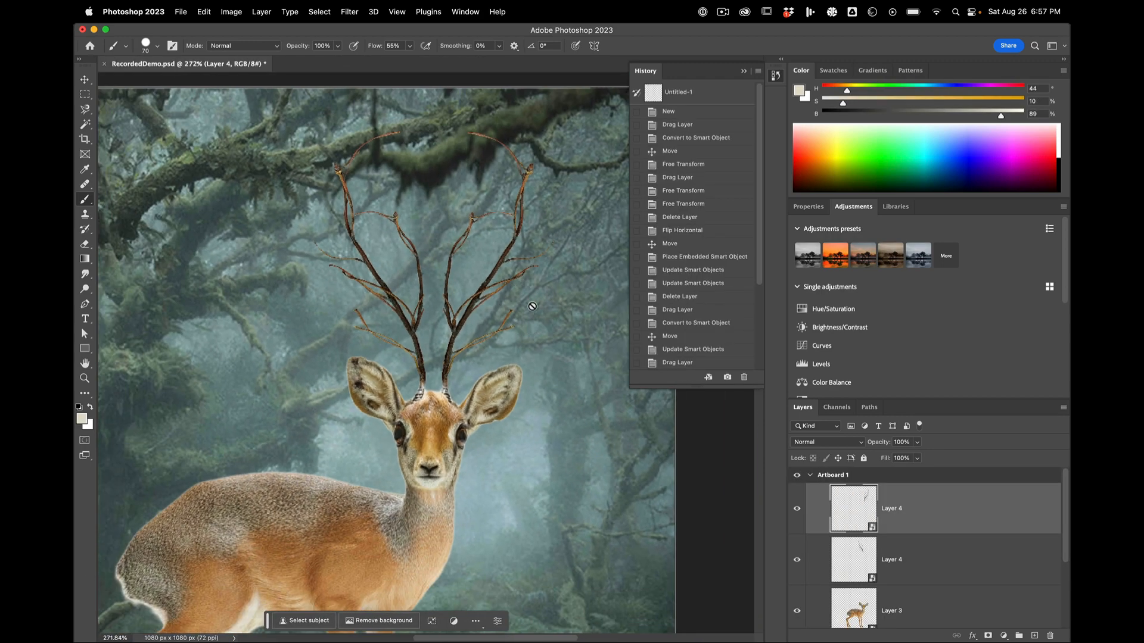
scroll(538, 356, "down", 2)
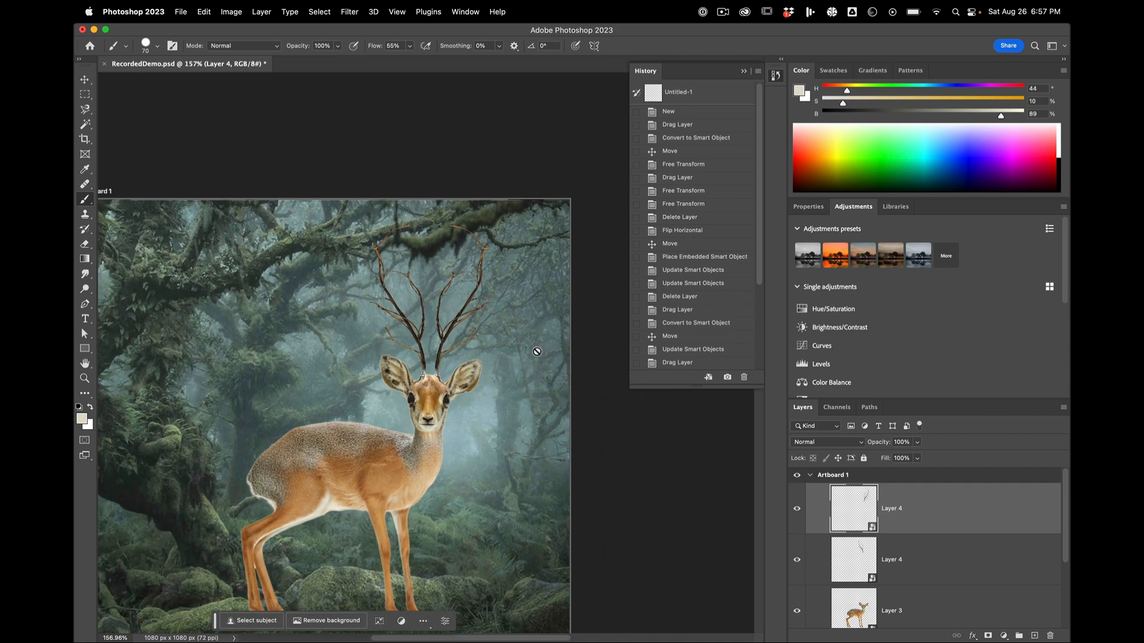
scroll(443, 454, "down", 2)
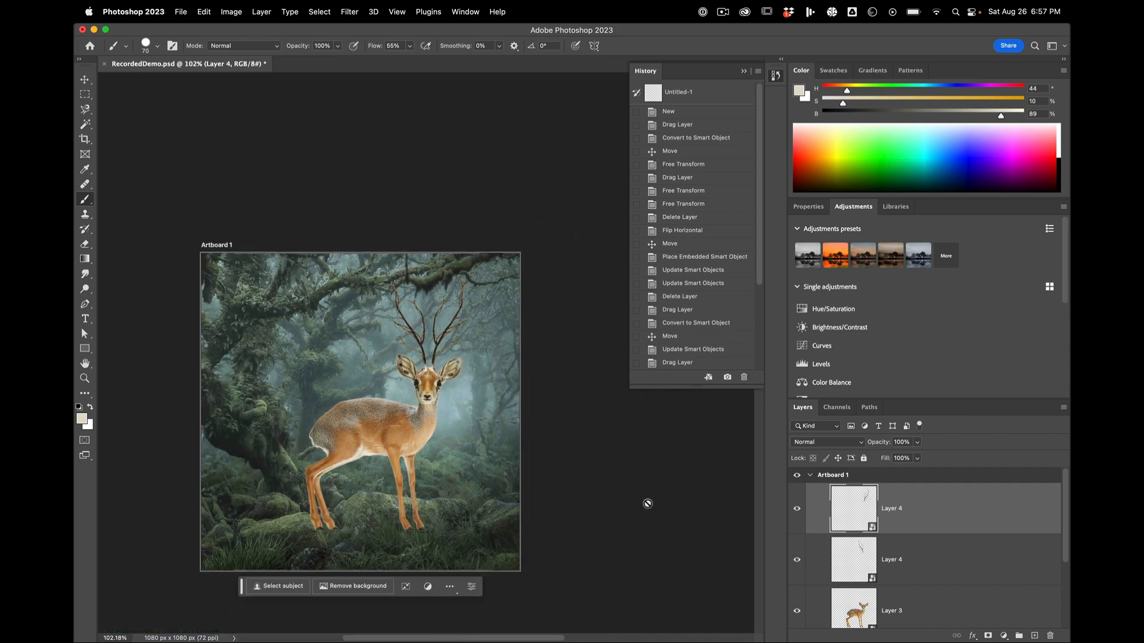
left_click(920, 598)
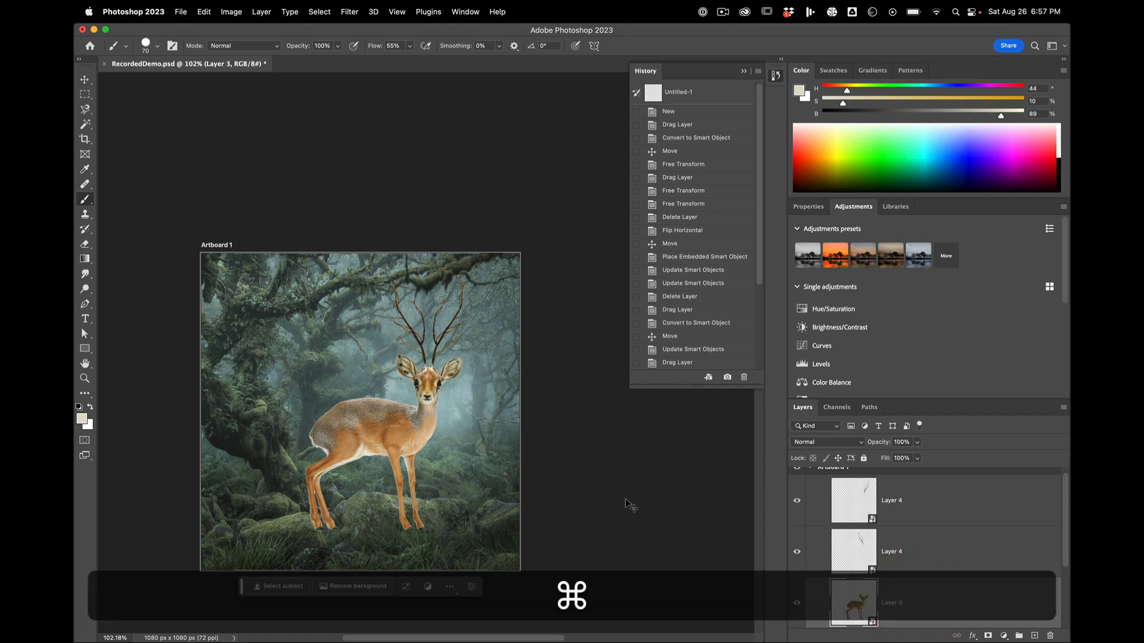
key("super+t")
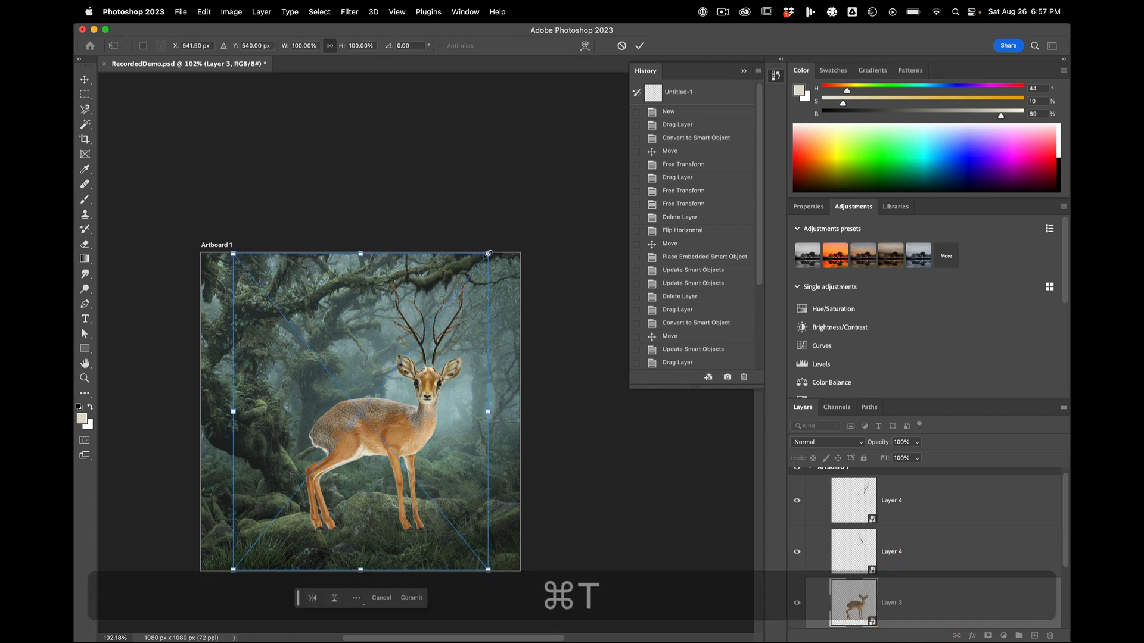
left_click_drag(456, 279, 378, 389)
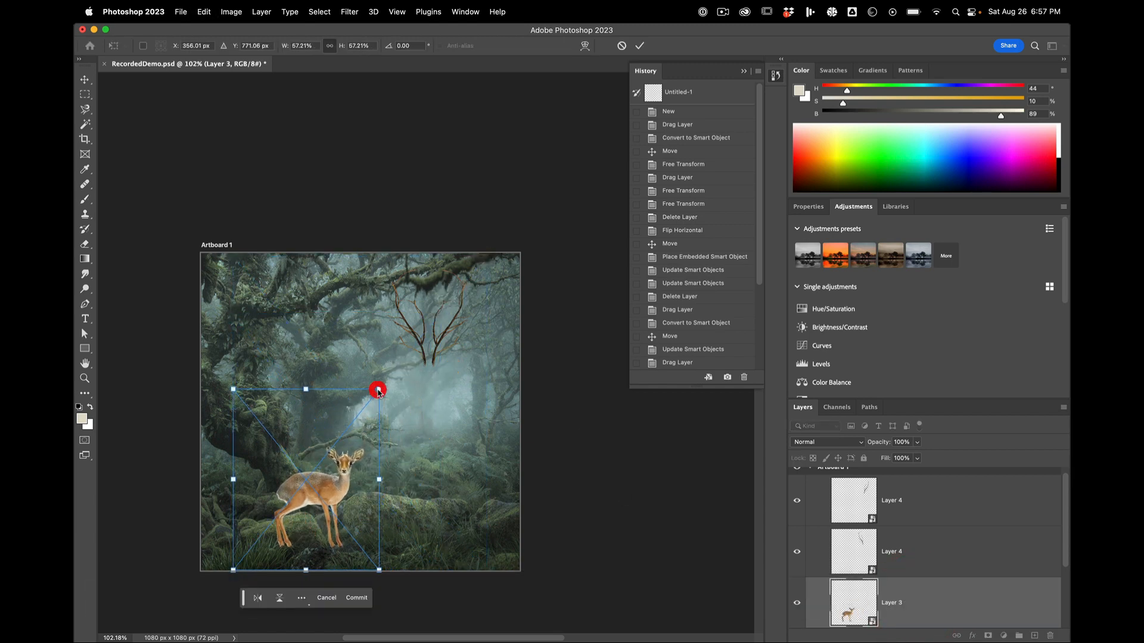
key("super+z")
Step: Select both branch layers together with the deer layer and link them
left_click(960, 501)
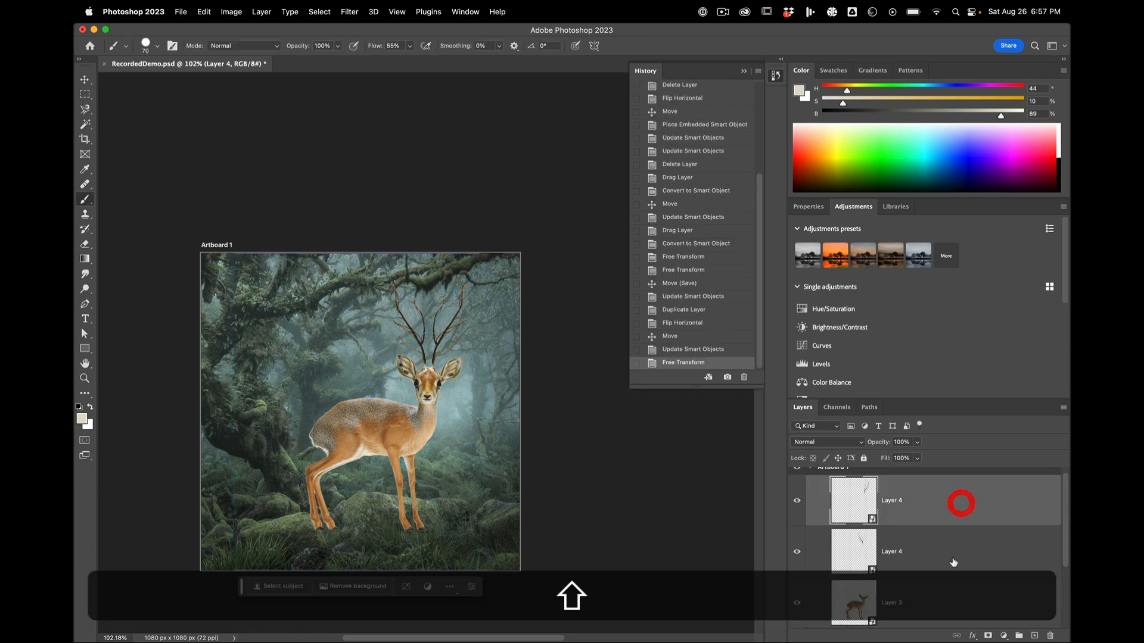
left_click(933, 603, "shift")
left_click(956, 636)
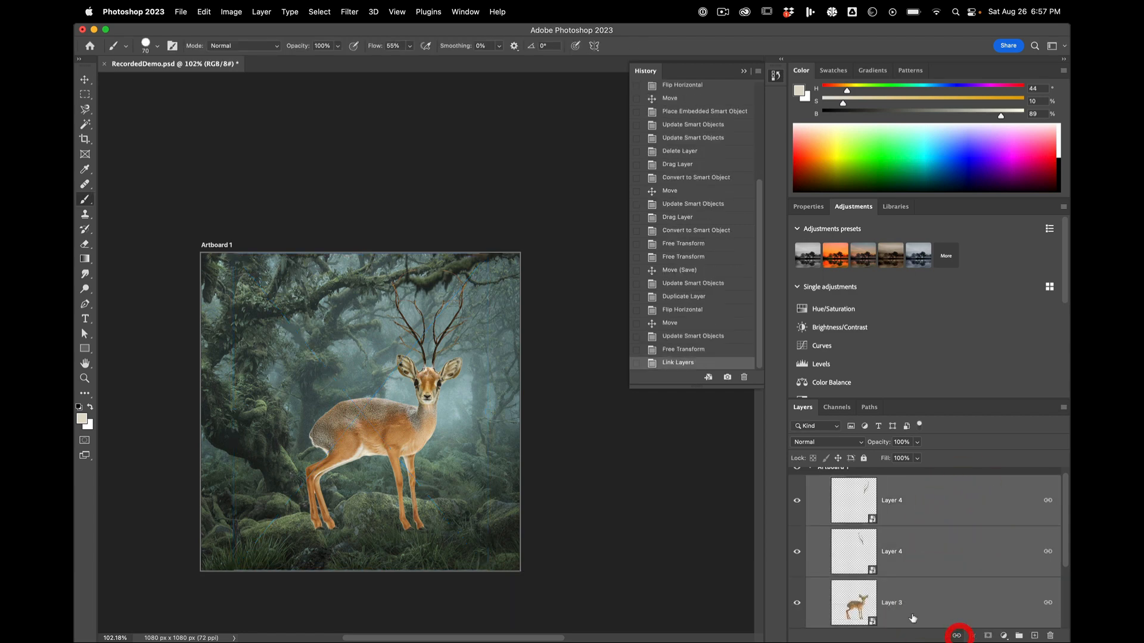
Step: Scale the linked deer and antlers down to about 52% and place them in the misty clearing behind the mossy rocks
key("super+t")
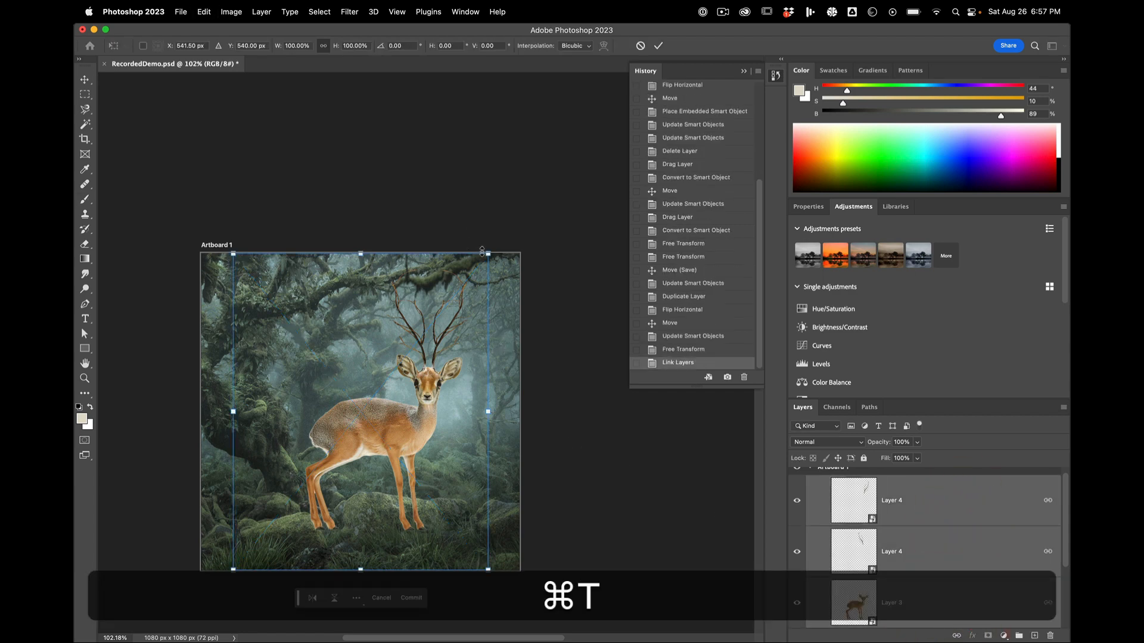
left_click_drag(482, 251, 408, 350)
left_click_drag(330, 509, 415, 439)
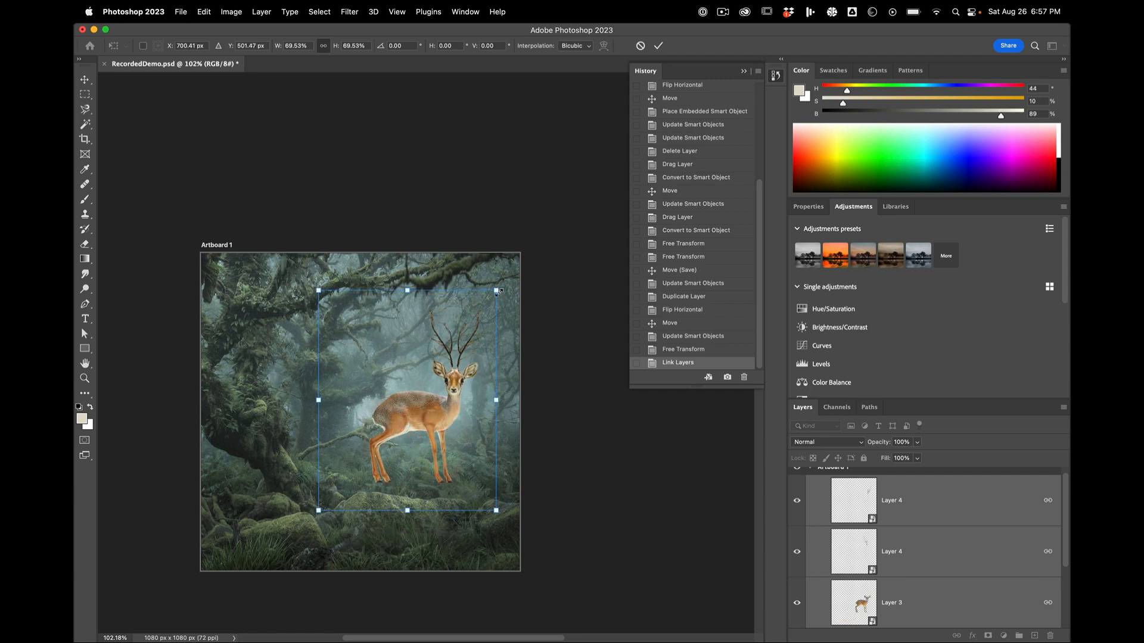
left_click_drag(497, 291, 471, 321)
mouse_move(417, 427)
left_mouse_down()
mouse_move(433, 404)
mouse_move(430, 416)
left_mouse_up()
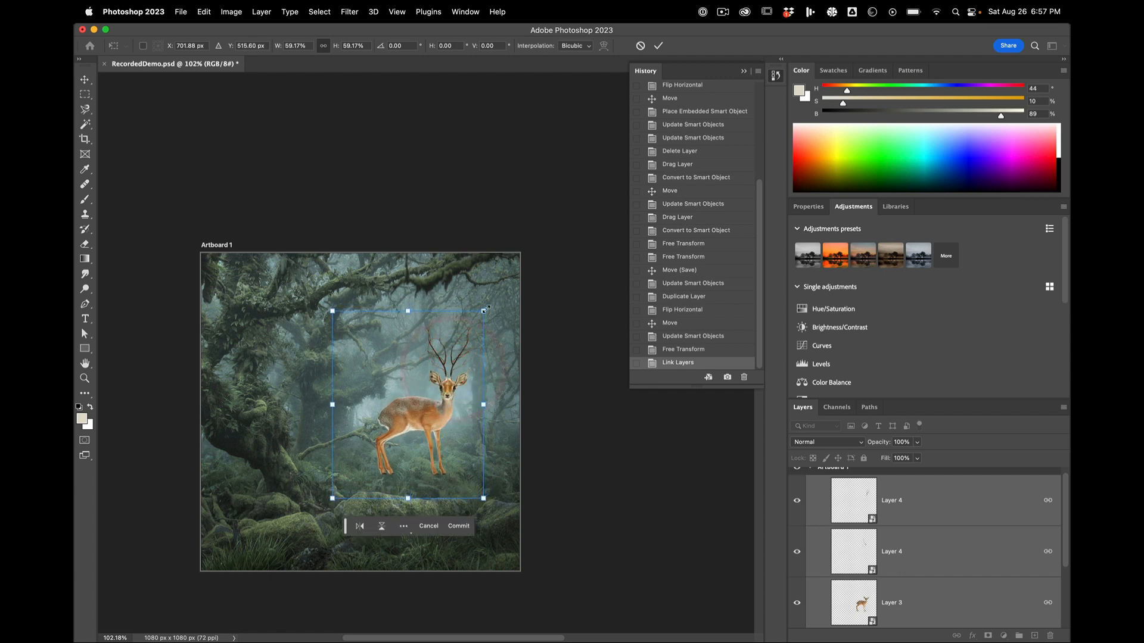
left_click_drag(484, 309, 467, 327)
left_click_drag(403, 423, 413, 418)
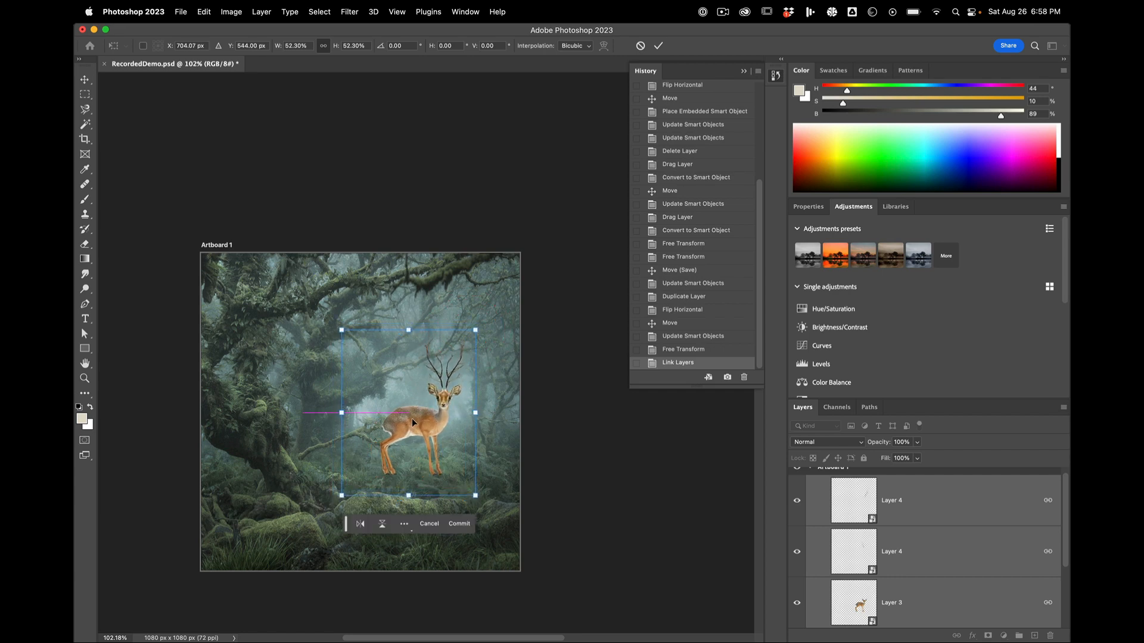
scroll(414, 416, "up", 5)
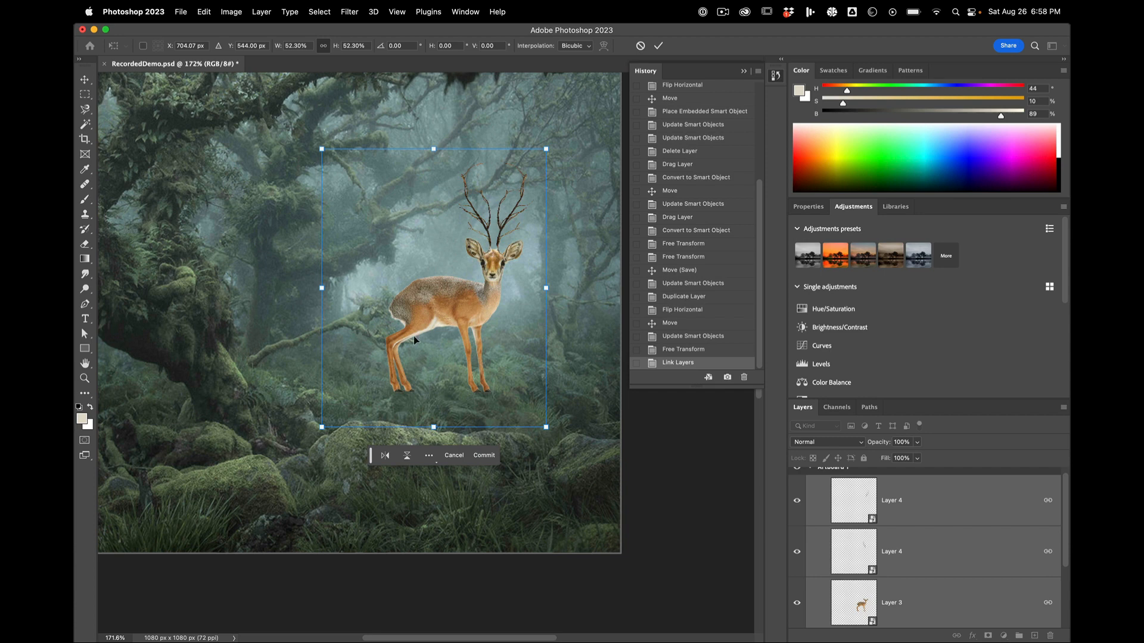
left_click_drag(429, 307, 428, 319)
key("b")
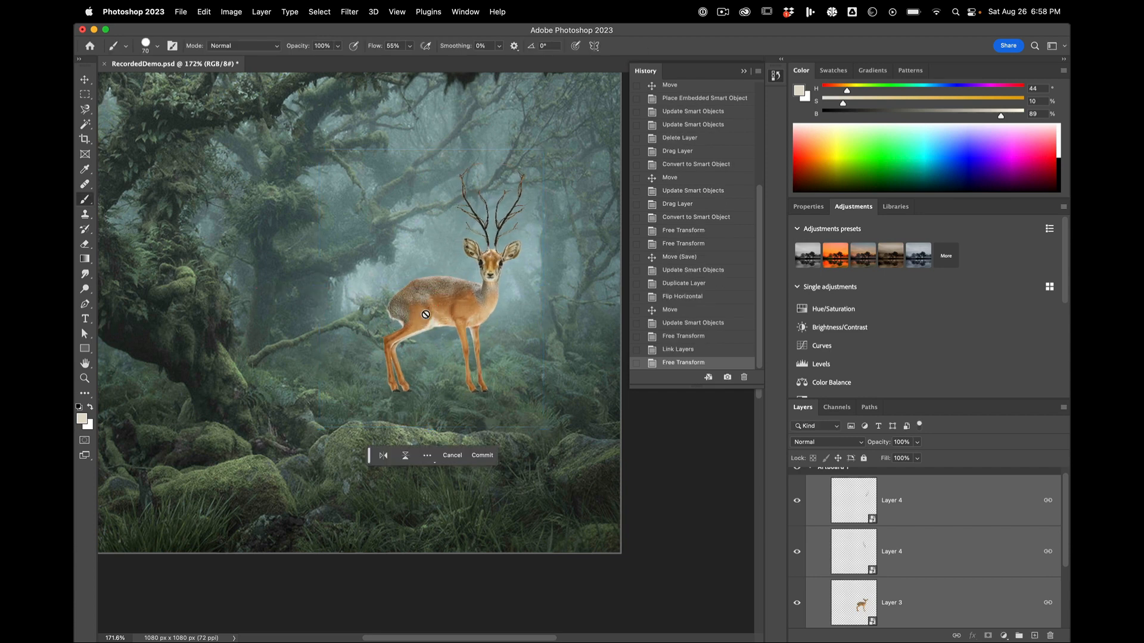
Step: Select the linked deer and antler layers and move them about 7 px right and 20 px down in the clearing
scroll(905, 536, "down", 3)
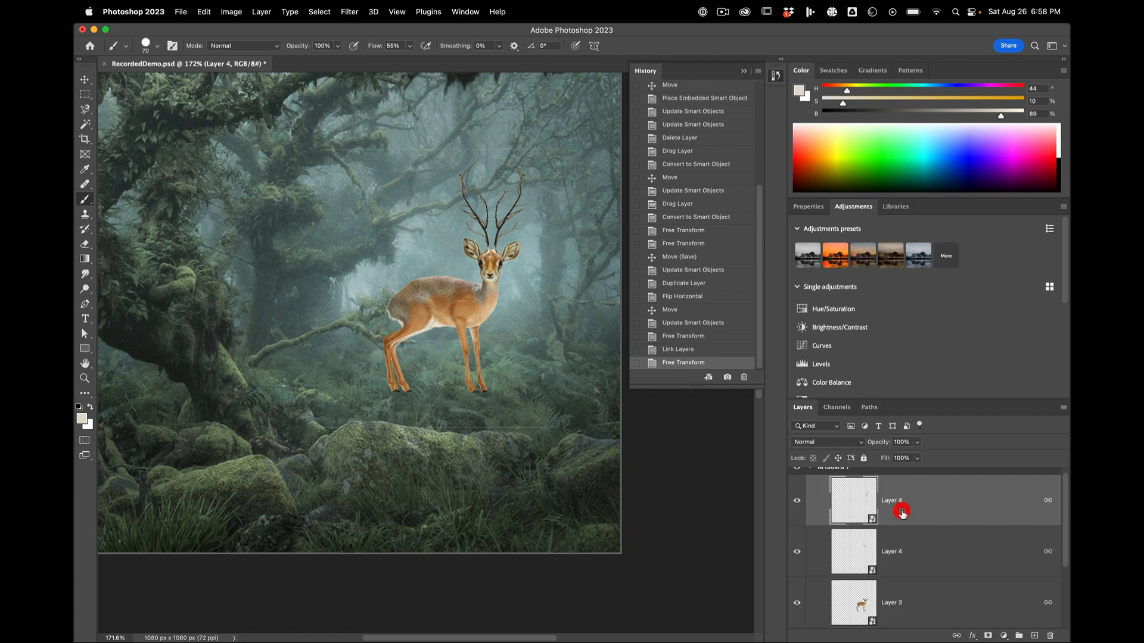
scroll(911, 566, "up", 1)
left_click(905, 528, "shift")
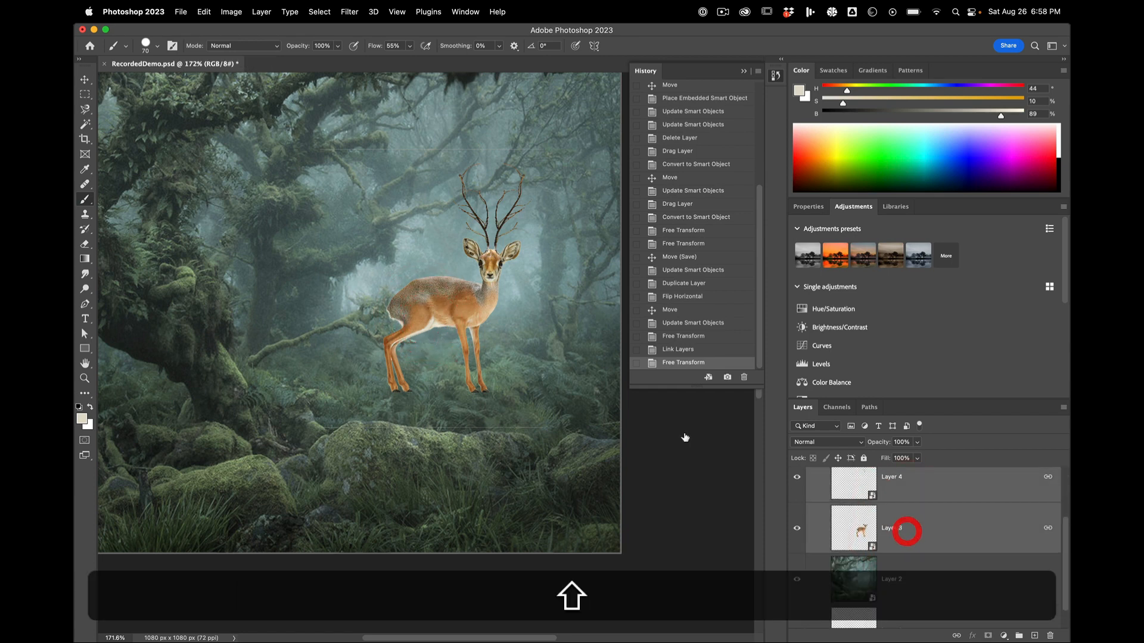
key("v")
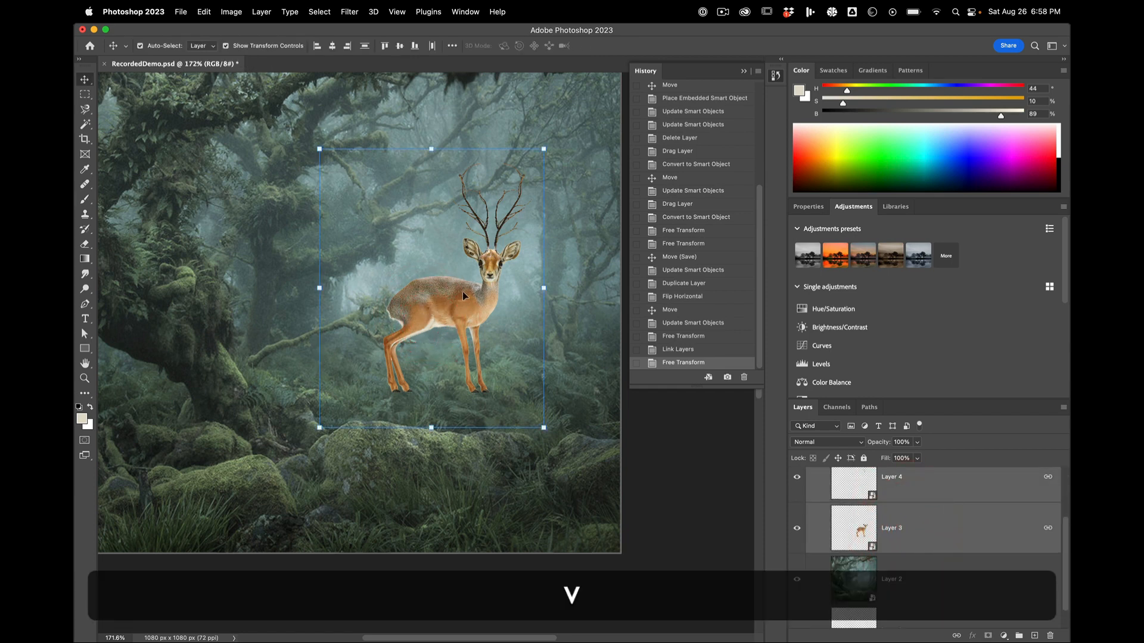
left_click_drag(460, 299, 466, 303)
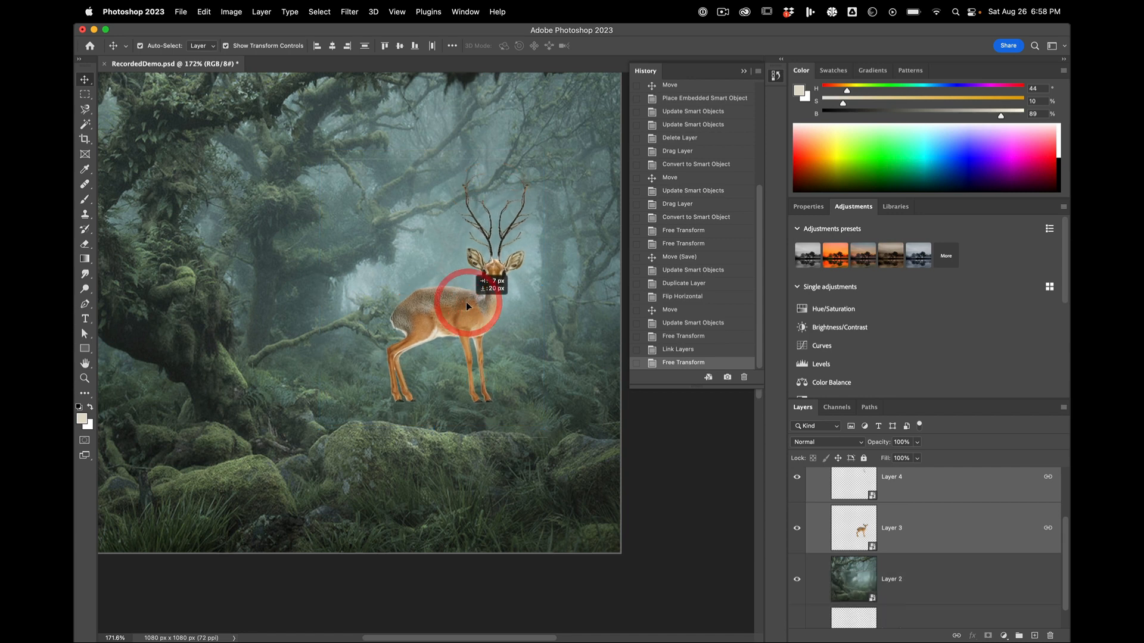
key("super+equal")
key("super+equal")
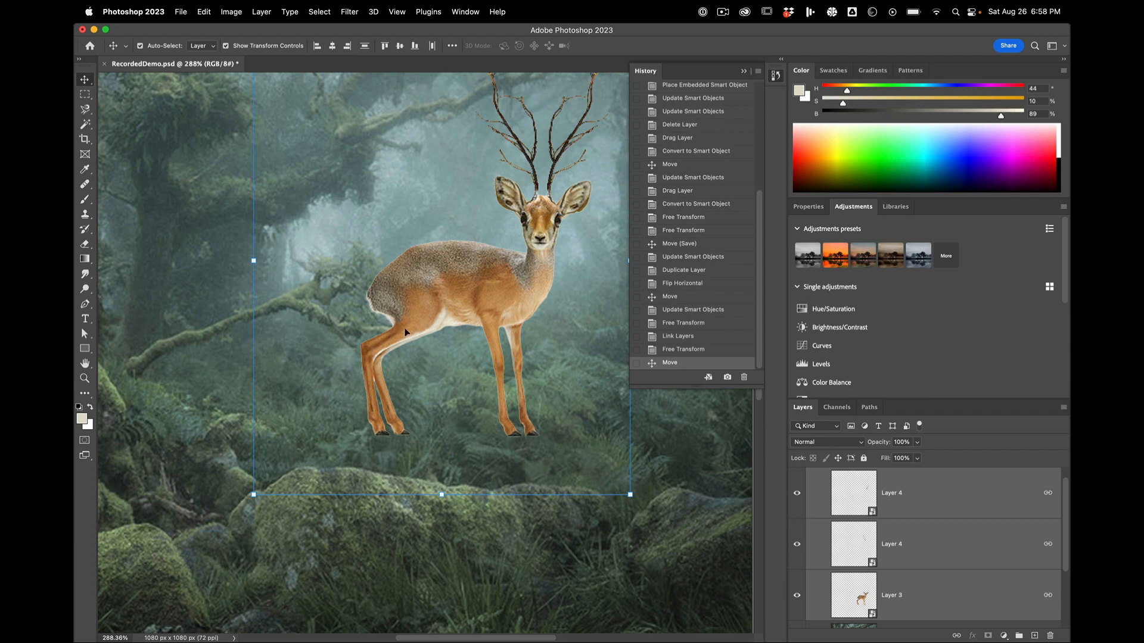
Step: Group the deer layer with both antler layers and add a layer mask to the group
key("super+minus")
key("super+minus")
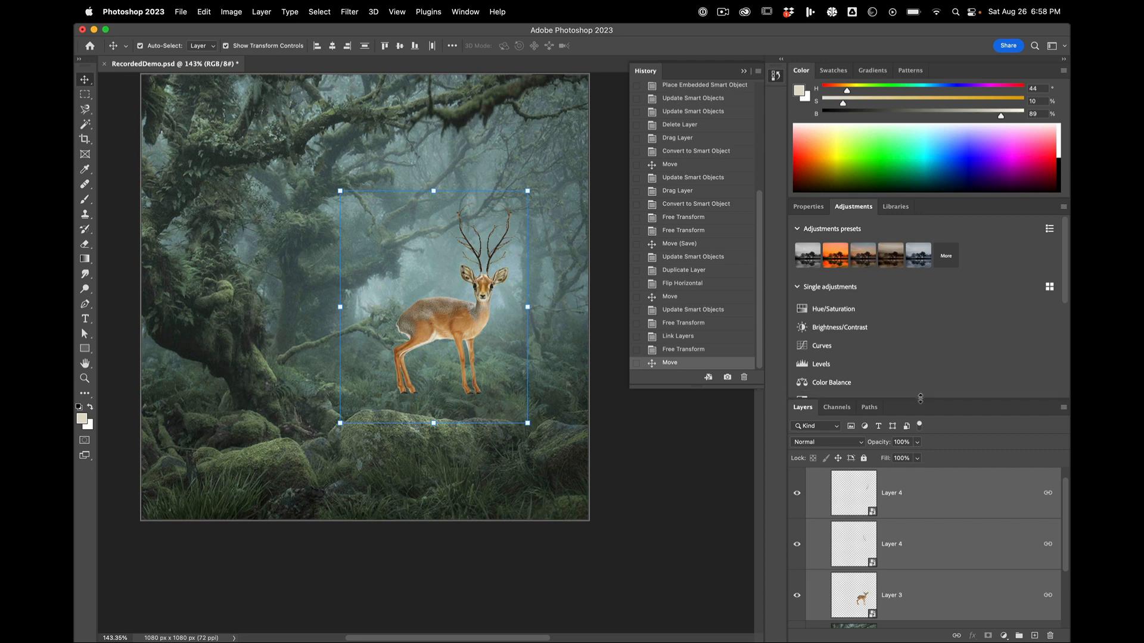
left_click_drag(920, 398, 923, 323)
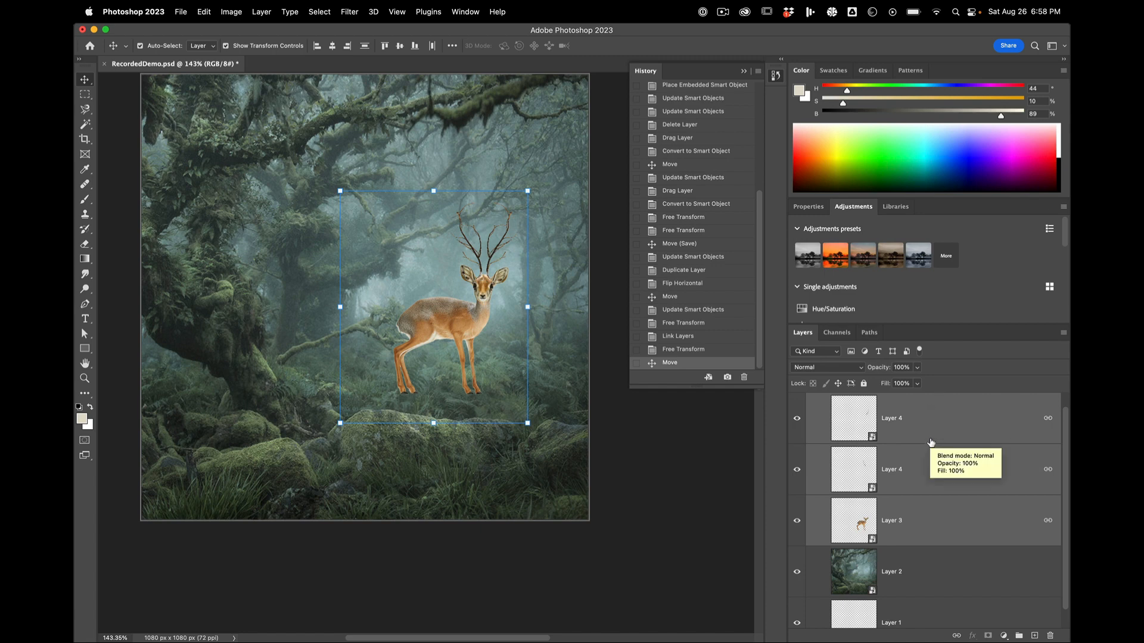
key("super+g")
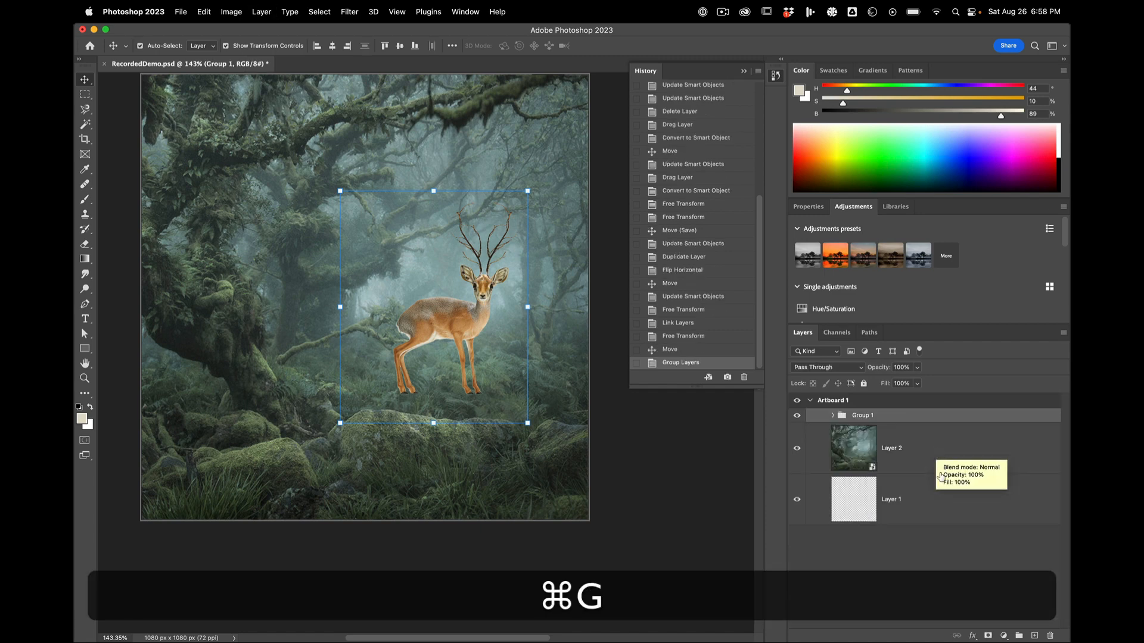
left_click(988, 636)
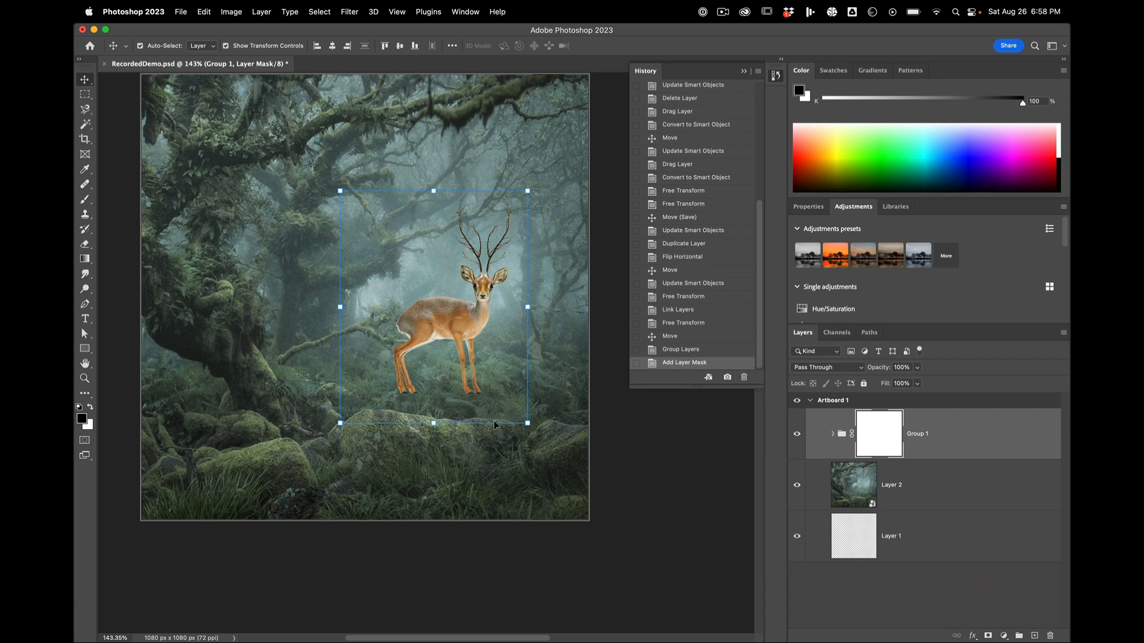
Step: Mask out the deer's hooves and lower legs with a 40 px black brush so they sink into the ferns
scroll(494, 425, "up", 5)
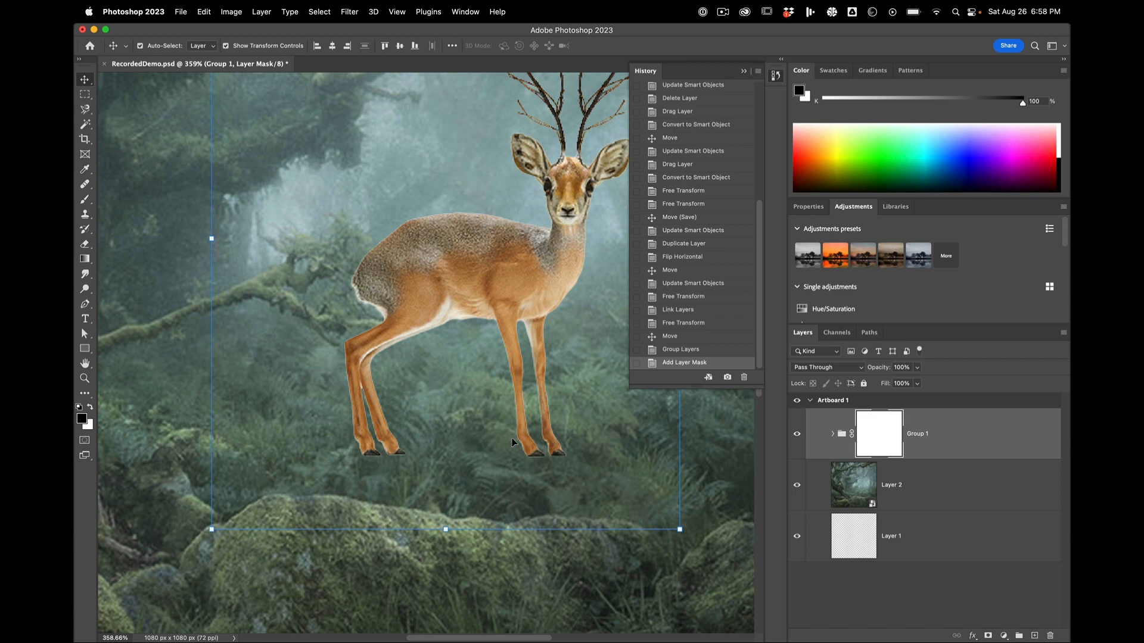
key("b")
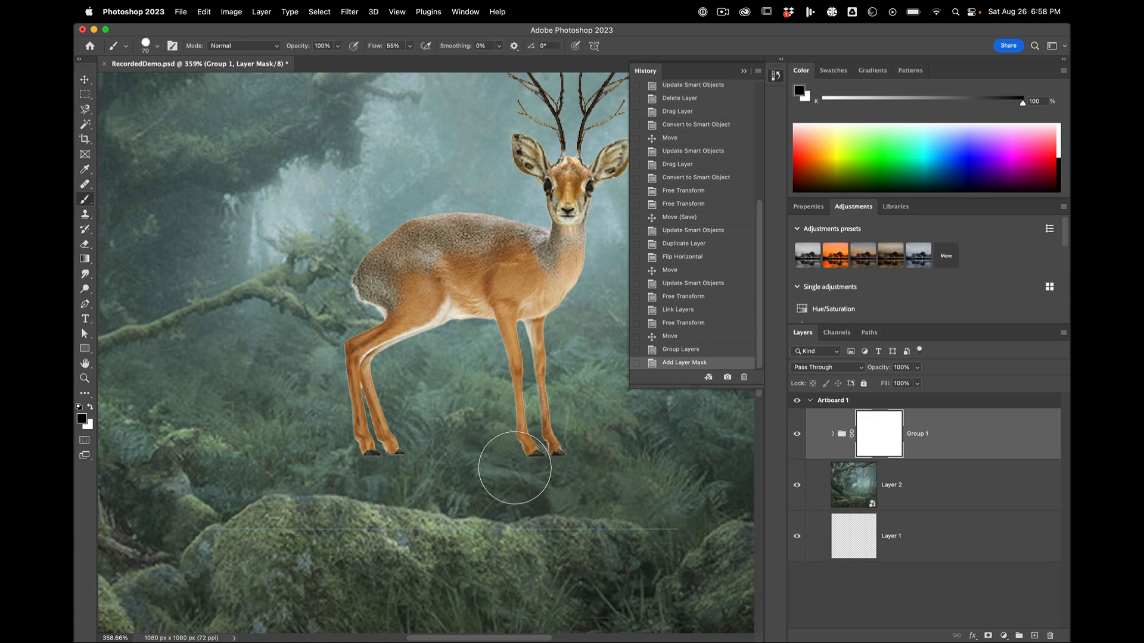
key("bracketleft")
key("bracketleft")
key("bracketleft")
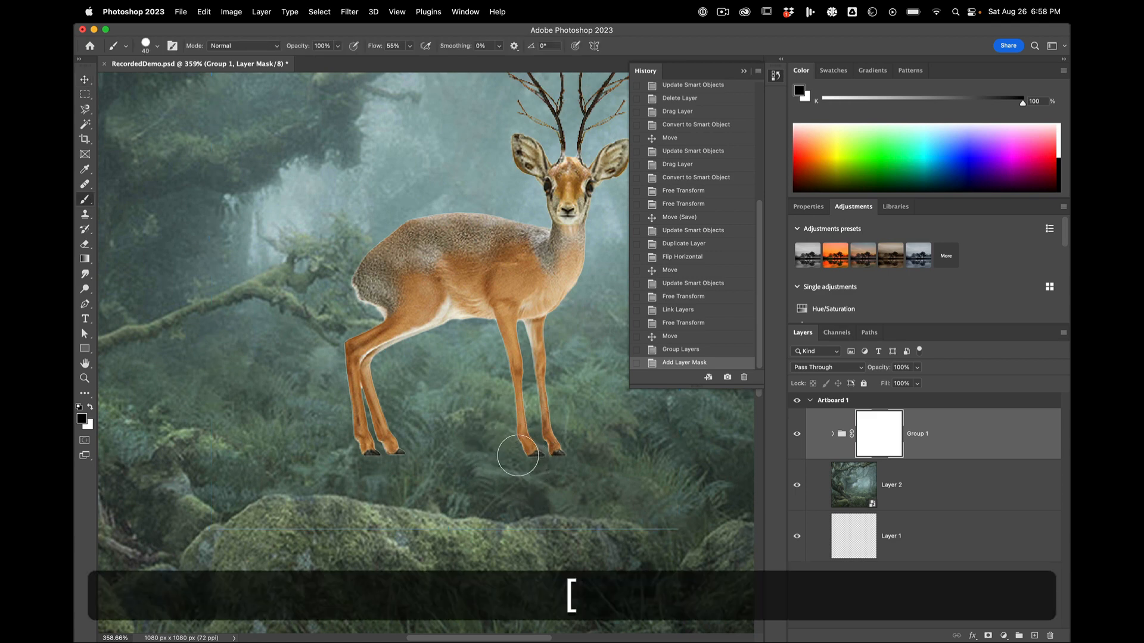
mouse_move(535, 461)
left_mouse_down()
mouse_move(564, 465)
mouse_move(553, 466)
left_mouse_up()
mouse_move(367, 455)
left_mouse_down()
mouse_move(360, 427)
mouse_move(385, 417)
mouse_move(370, 409)
mouse_move(378, 395)
mouse_move(405, 462)
left_mouse_up()
scroll(406, 462, "down", 5)
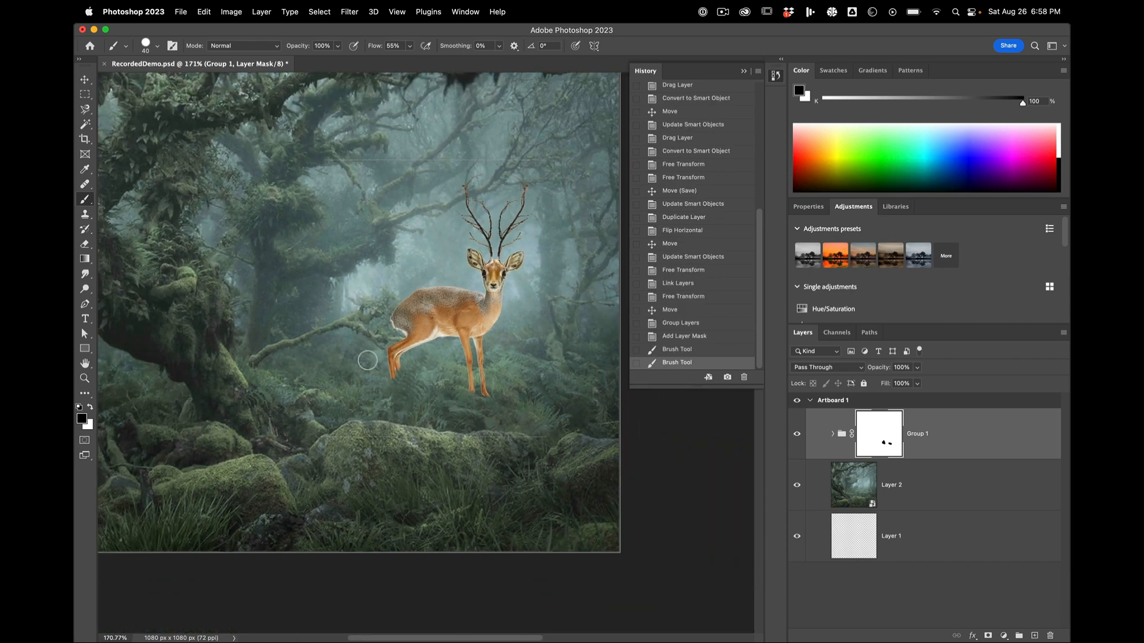
Step: Hide the deer and antler layers, trace the mossy branch on the group mask with a 10 px black brush, and show the layers again
scroll(367, 361, "up", 6)
scroll(367, 361, "up", 3)
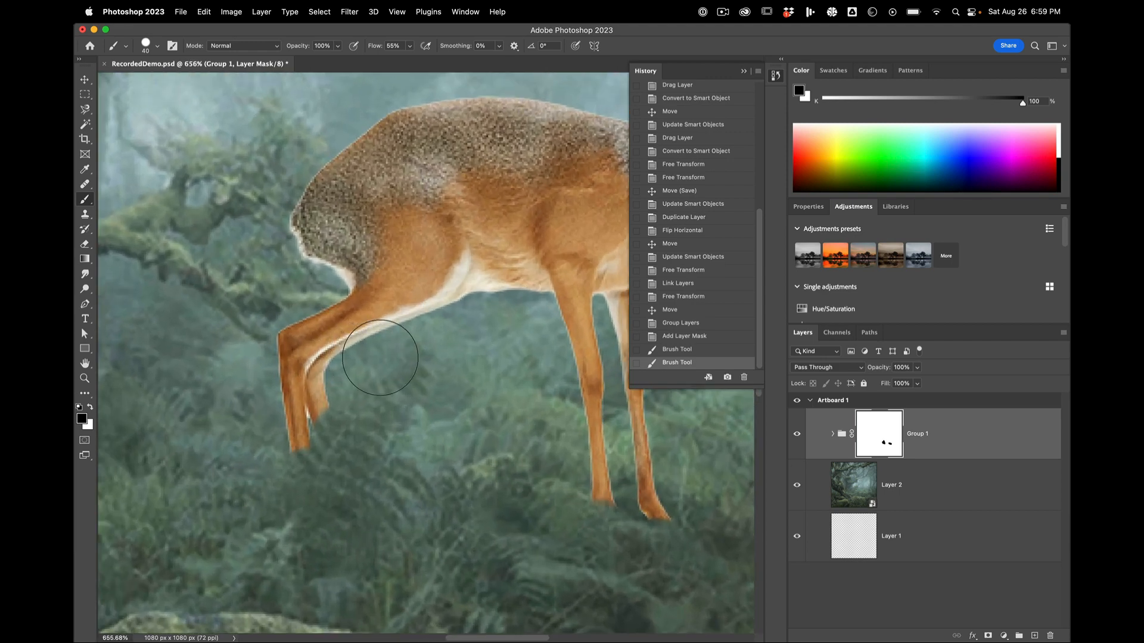
left_click(832, 436)
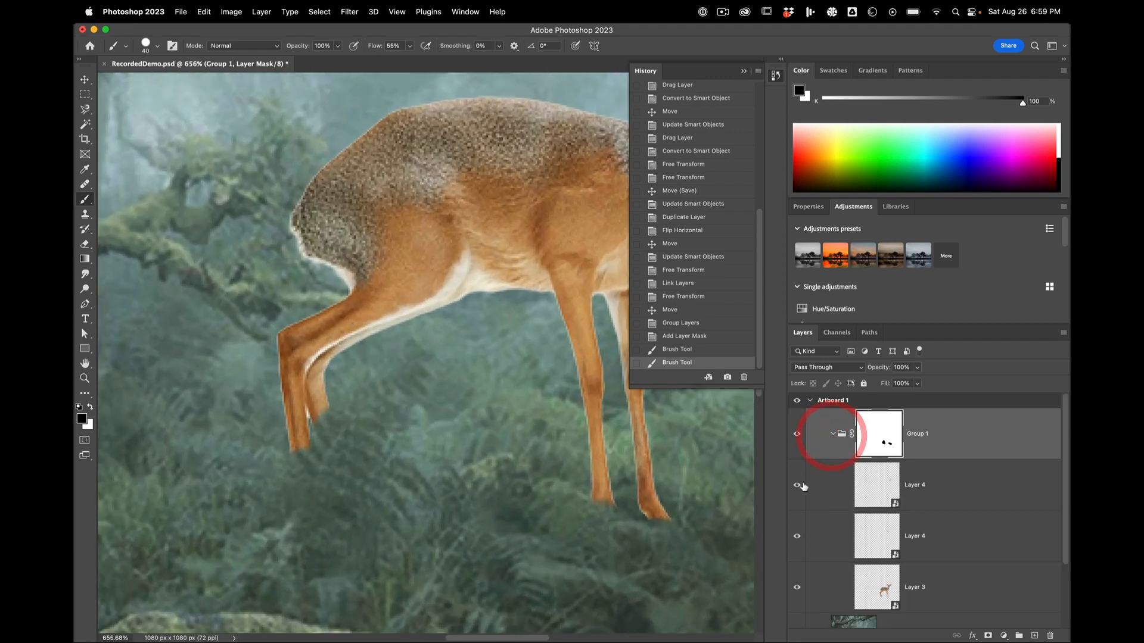
left_click(798, 590)
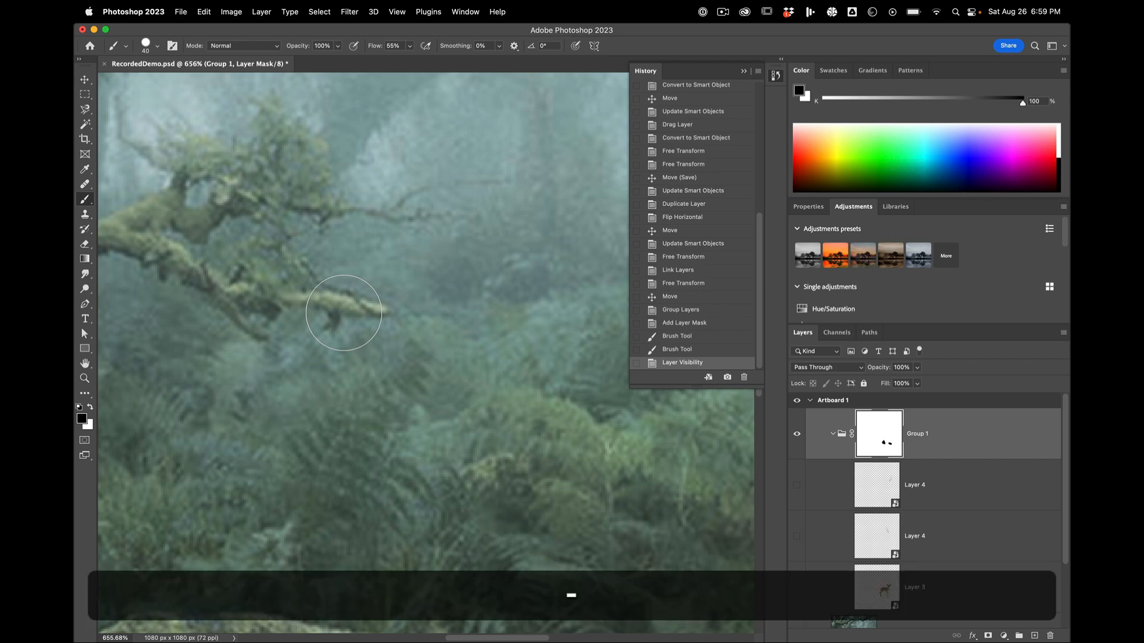
key("bracketleft")
key("bracketleft")
key("bracketleft")
key("bracketleft")
key("bracketleft")
left_click_drag(315, 297, 374, 310)
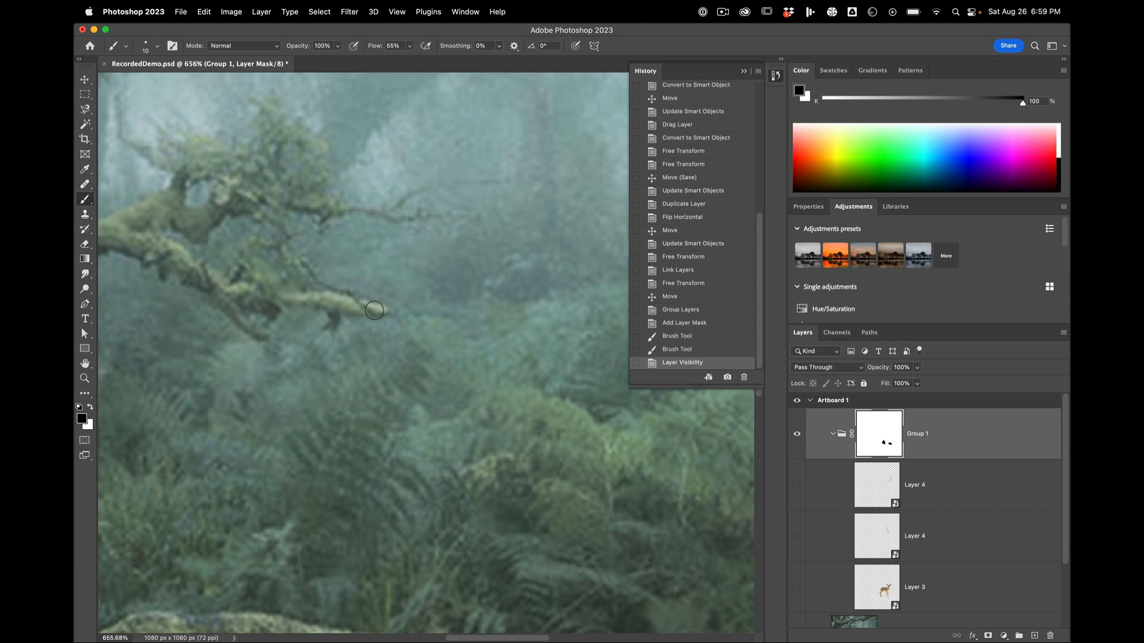
left_click(299, 270)
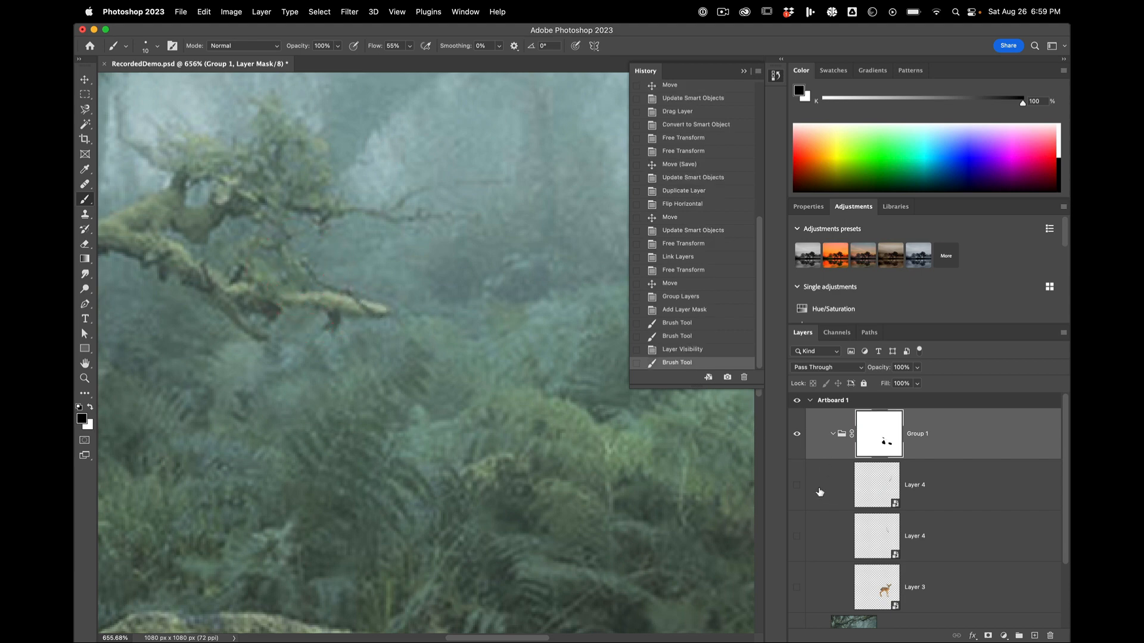
left_click(798, 587)
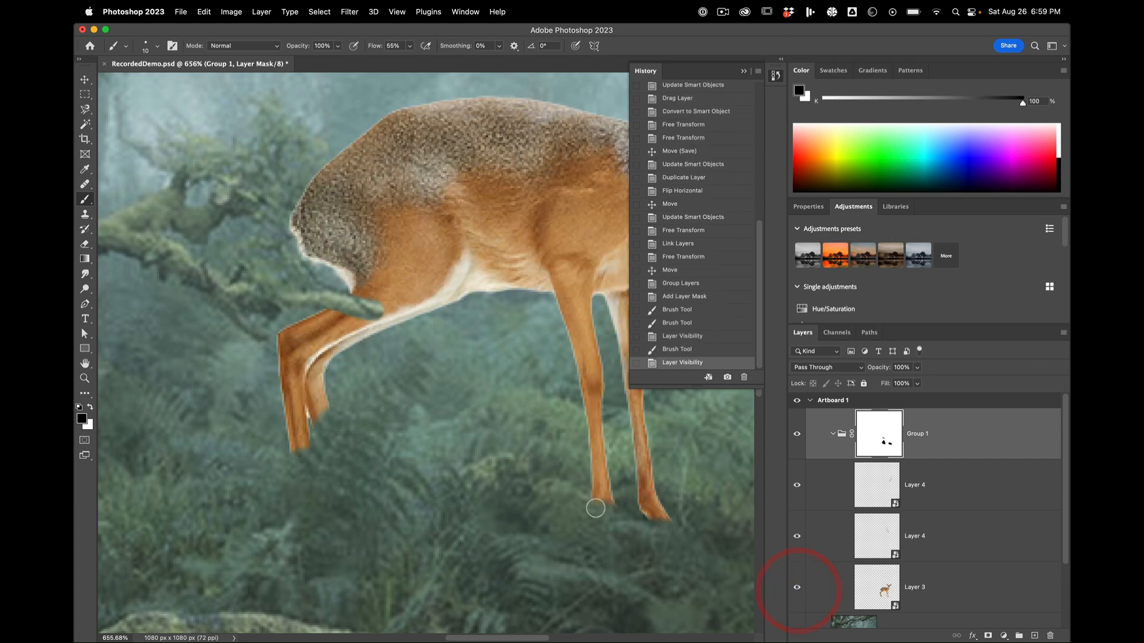
Step: Select the deer and both antler layers inside the group and scale them down to about 84.5% without their mask
scroll(596, 507, "down", 5)
scroll(597, 507, "down", 2)
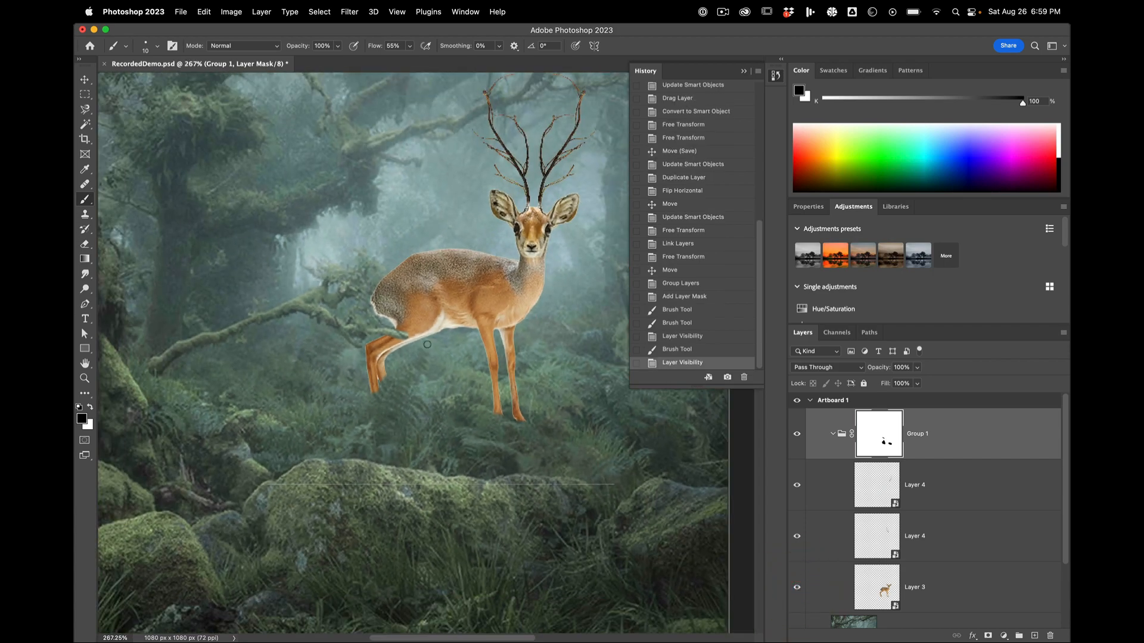
scroll(427, 344, "down", 2)
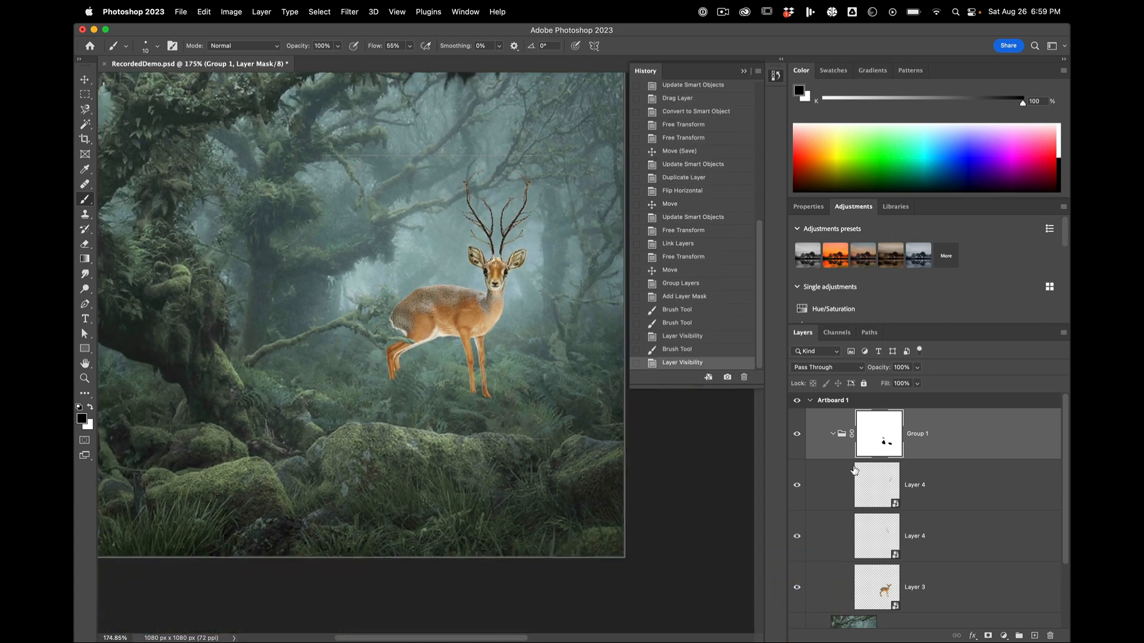
left_click(827, 437)
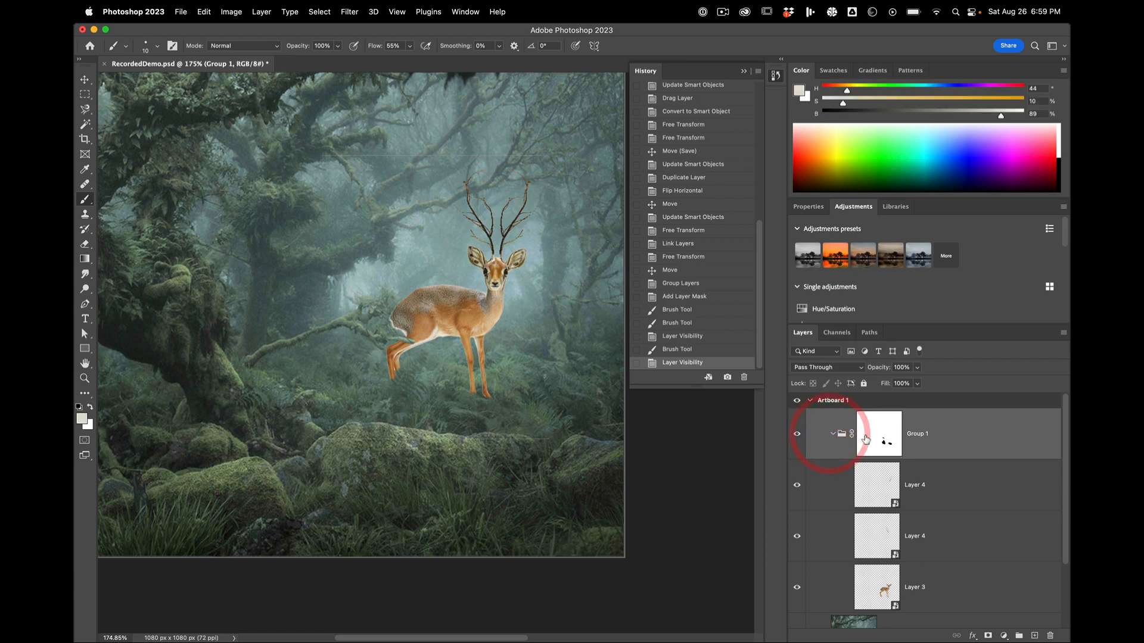
left_click(833, 434)
left_click(833, 434)
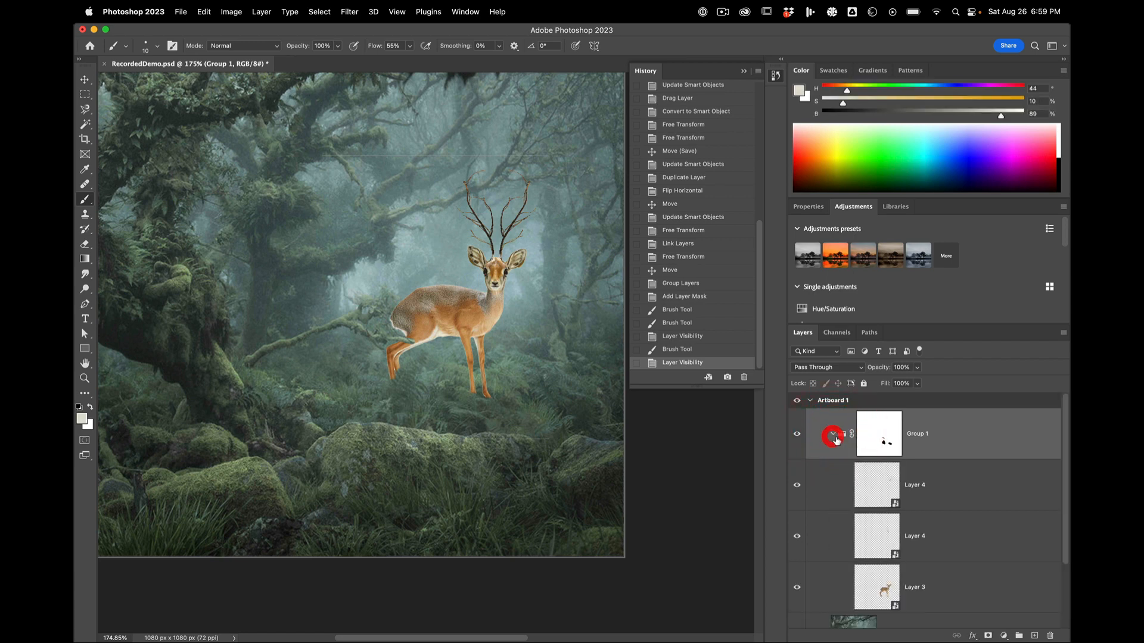
left_click(925, 484)
left_click(925, 580, "shift")
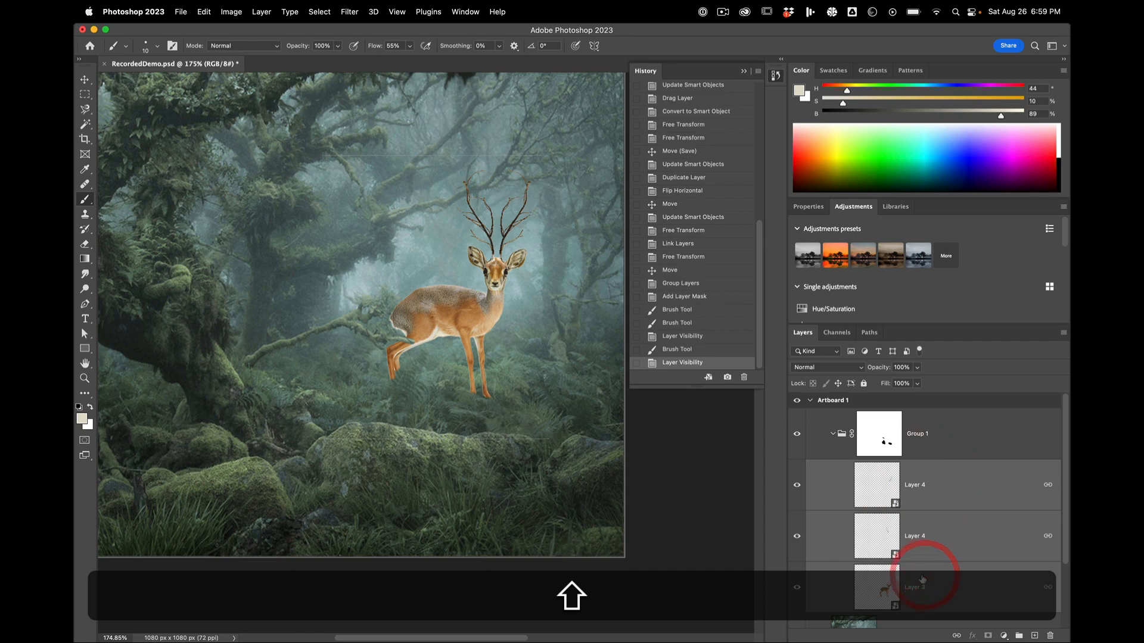
key("super+t")
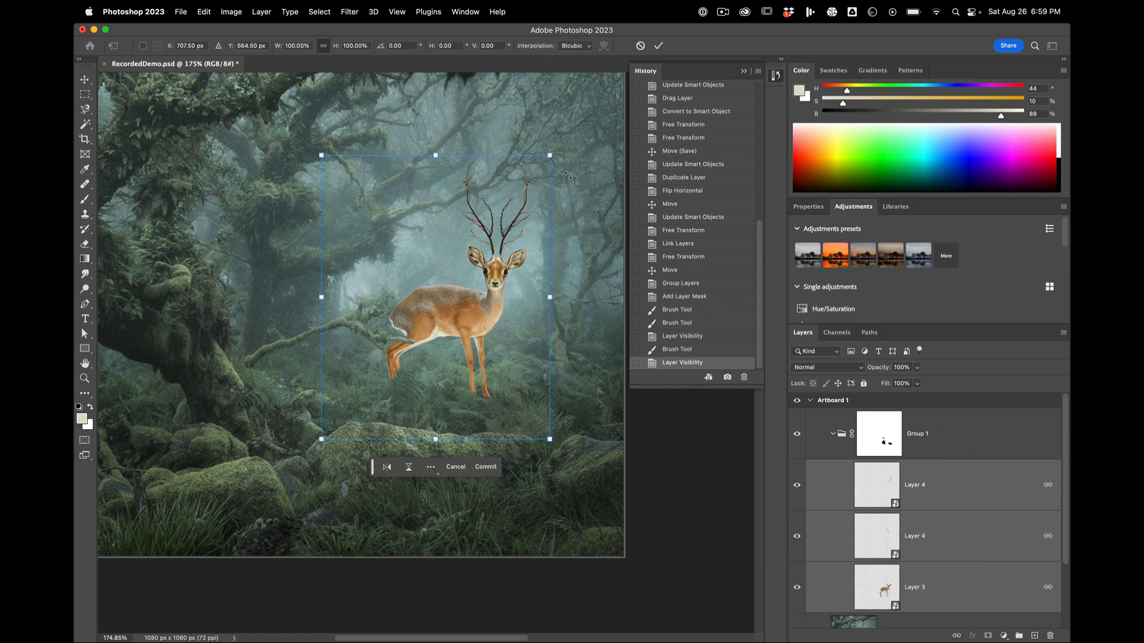
left_click_drag(552, 158, 513, 202)
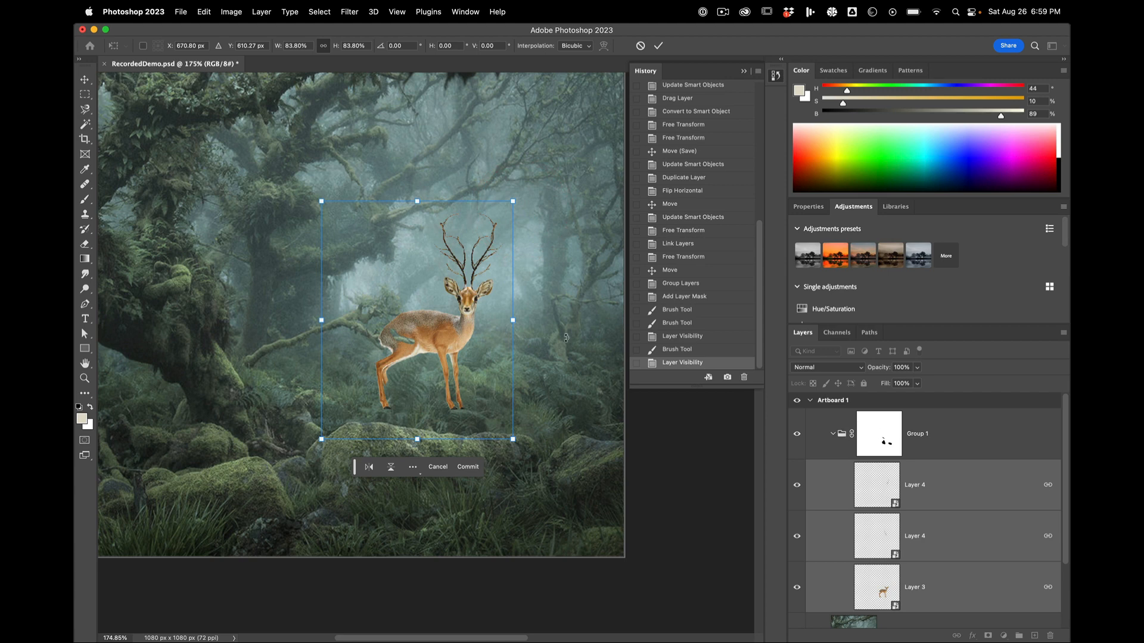
mouse_move(450, 335)
left_mouse_down()
mouse_move(492, 325)
mouse_move(469, 328)
left_mouse_up()
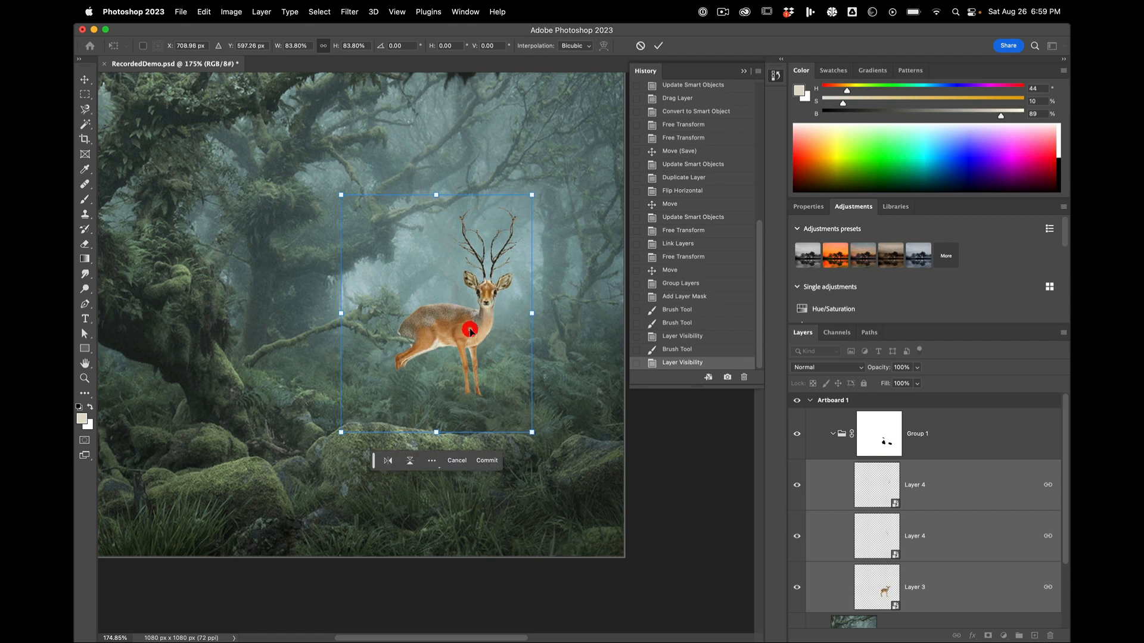
left_click_drag(532, 195, 511, 223)
Step: Move the scaled deer and antlers slightly down and left, to about X 705 px, Y 605 px
key("super+minus")
key("super+minus")
key("super+plus")
key("super+plus")
key("super+plus")
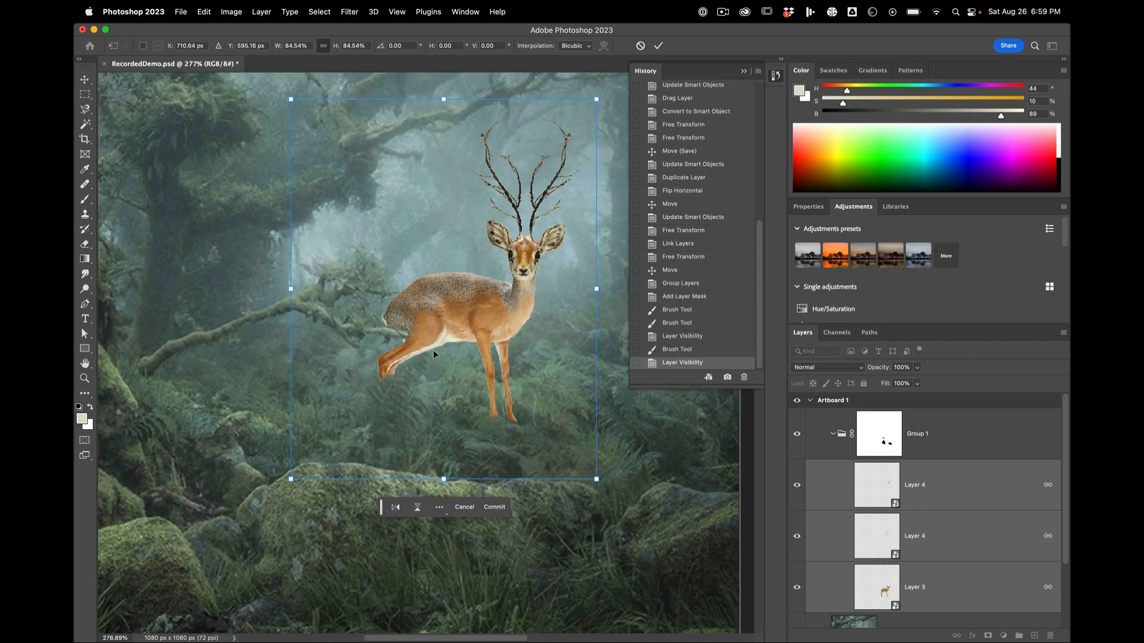
left_click_drag(481, 309, 476, 316)
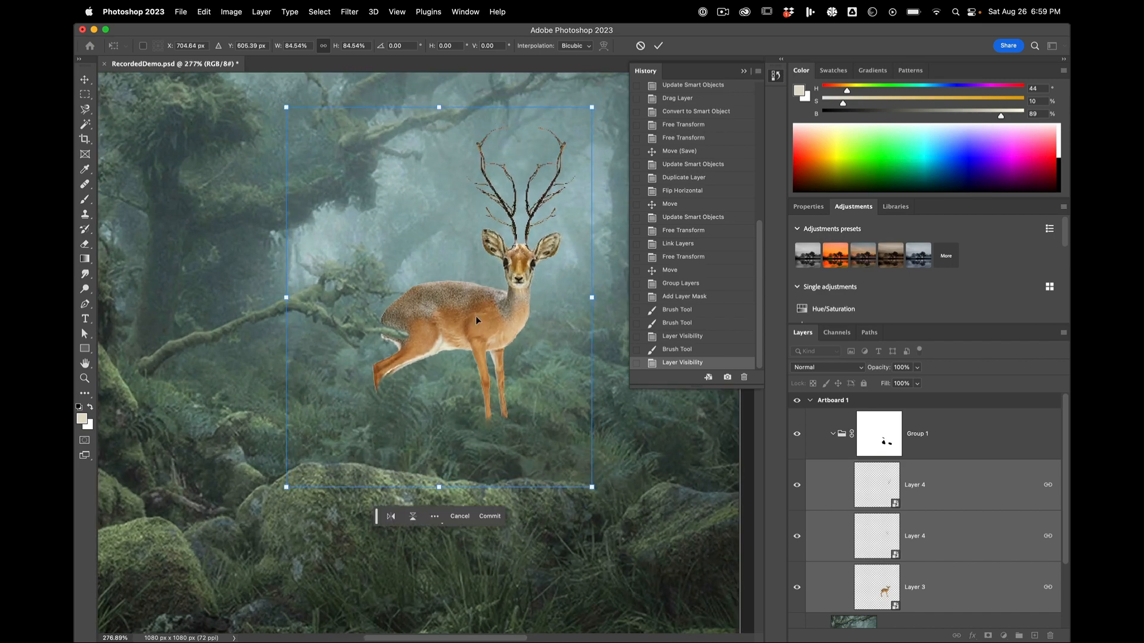
Step: On the group mask, paint out the underside of the hind thigh and the ends of the front legs with black
key("super+plus")
key("super+plus")
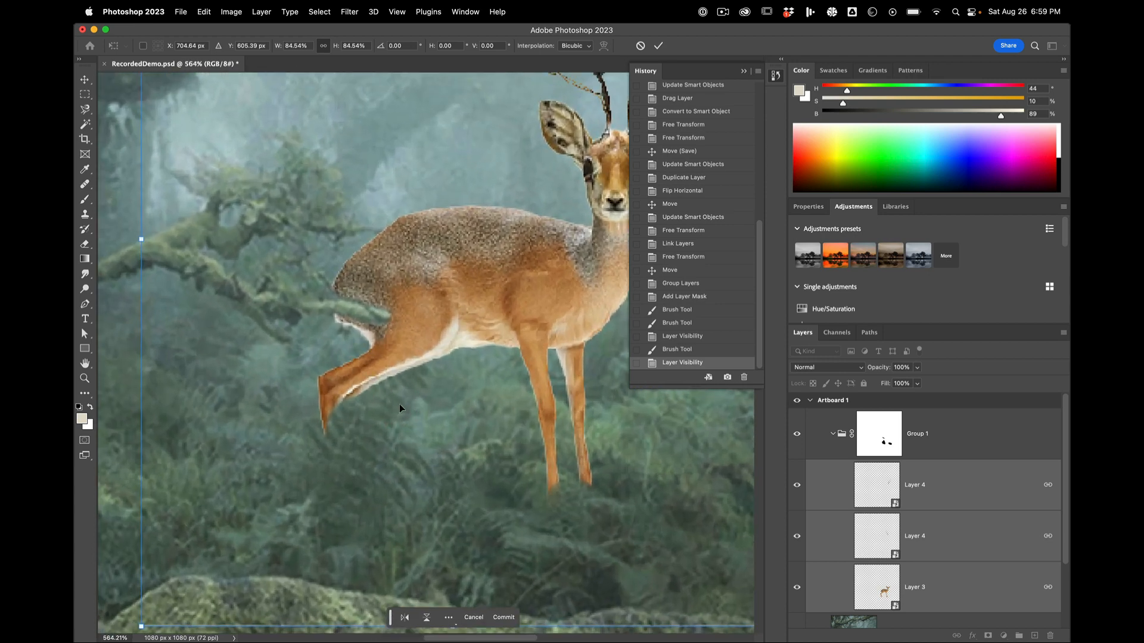
left_click(829, 436)
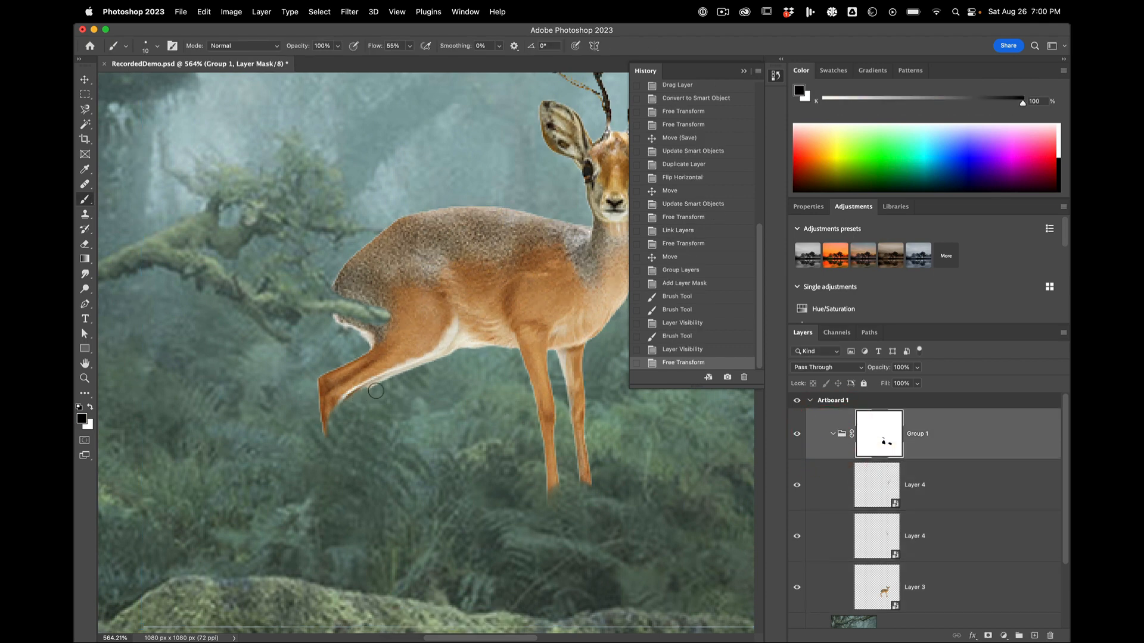
left_click_drag(420, 366, 357, 400)
left_click_drag(564, 484, 529, 472)
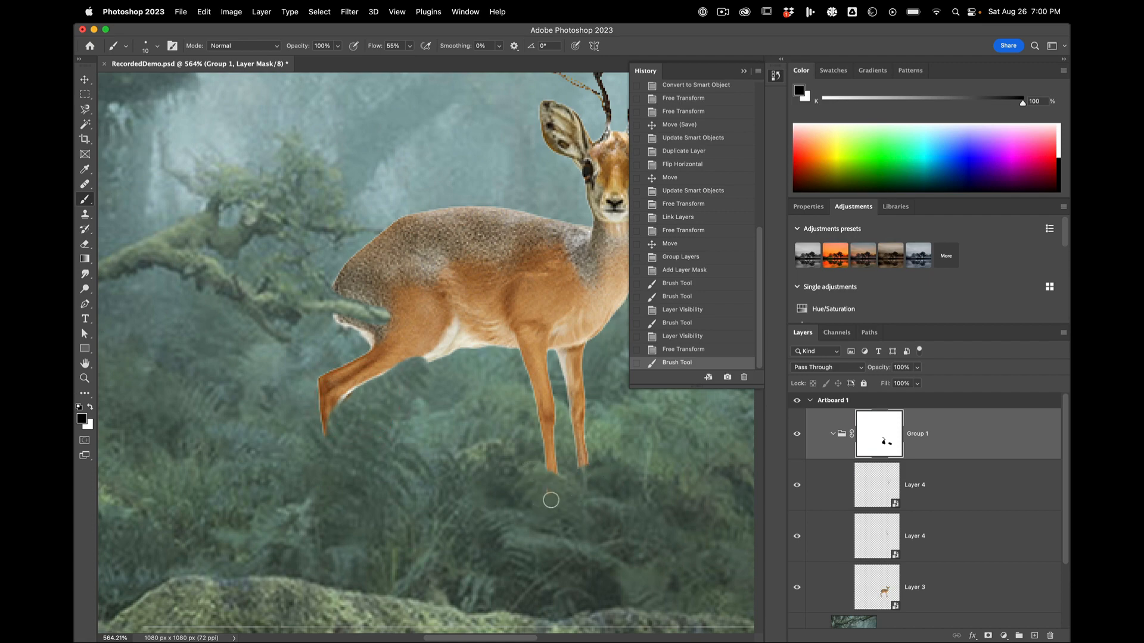
left_click_drag(531, 491, 556, 484)
key("super+minus")
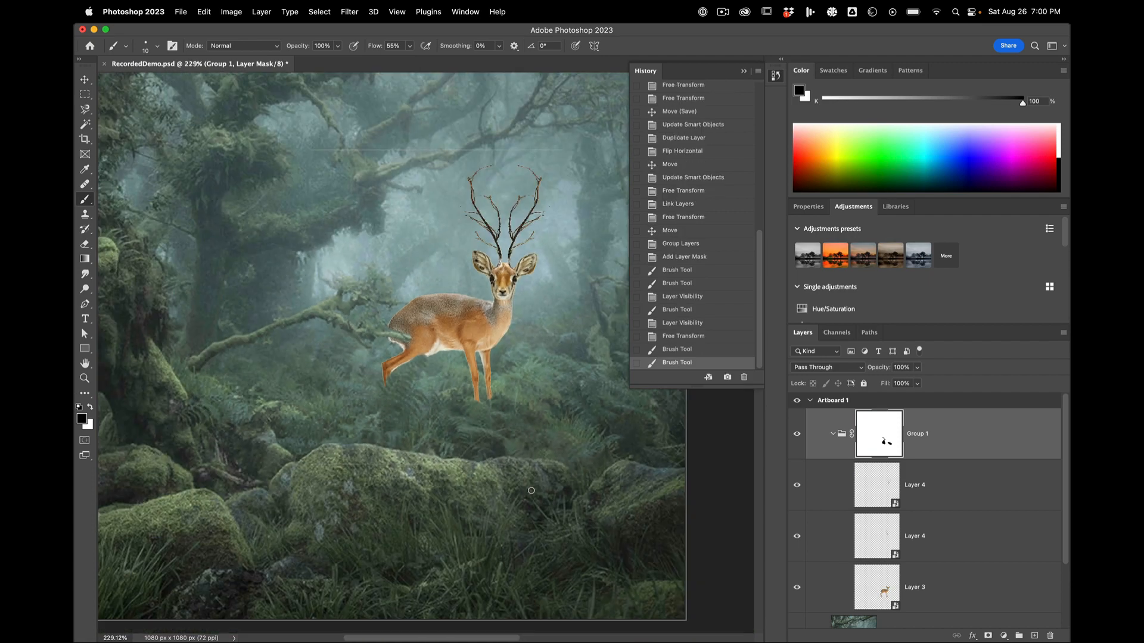
scroll(480, 403, "down", 3)
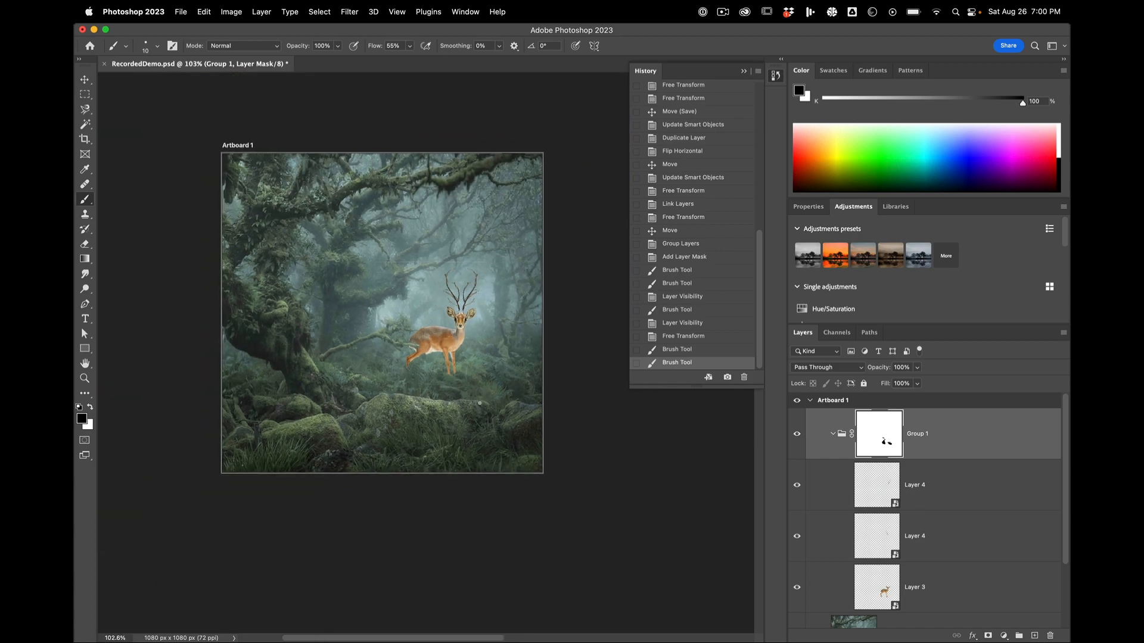
Step: Mask more off the tips of both front legs so they disappear higher up in the ferns
scroll(483, 396, "up", 8)
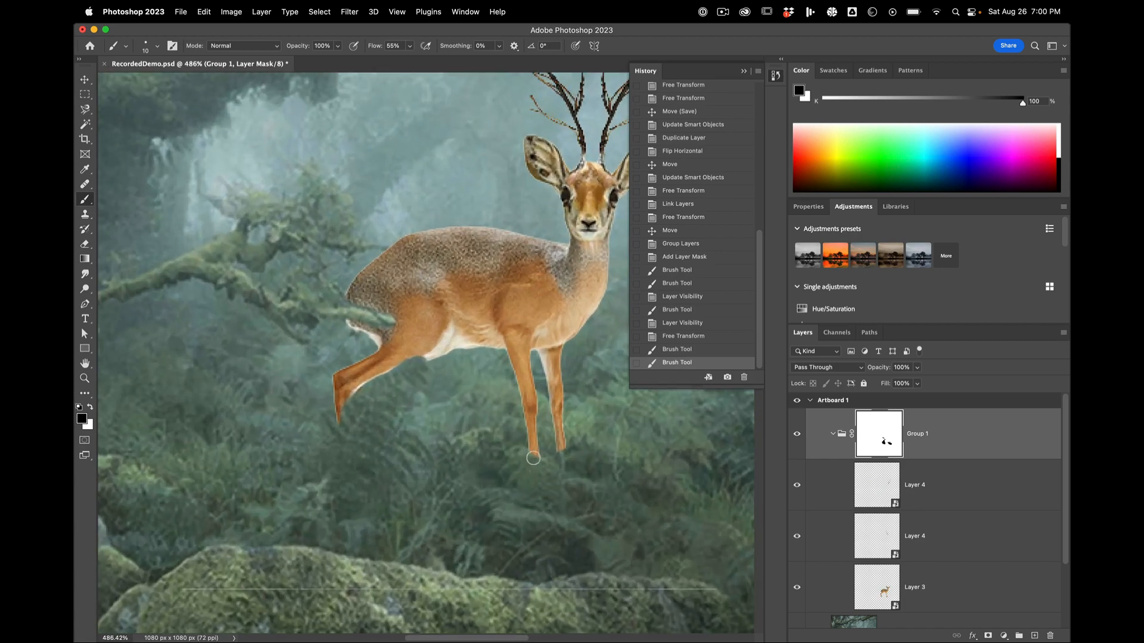
left_click(518, 455)
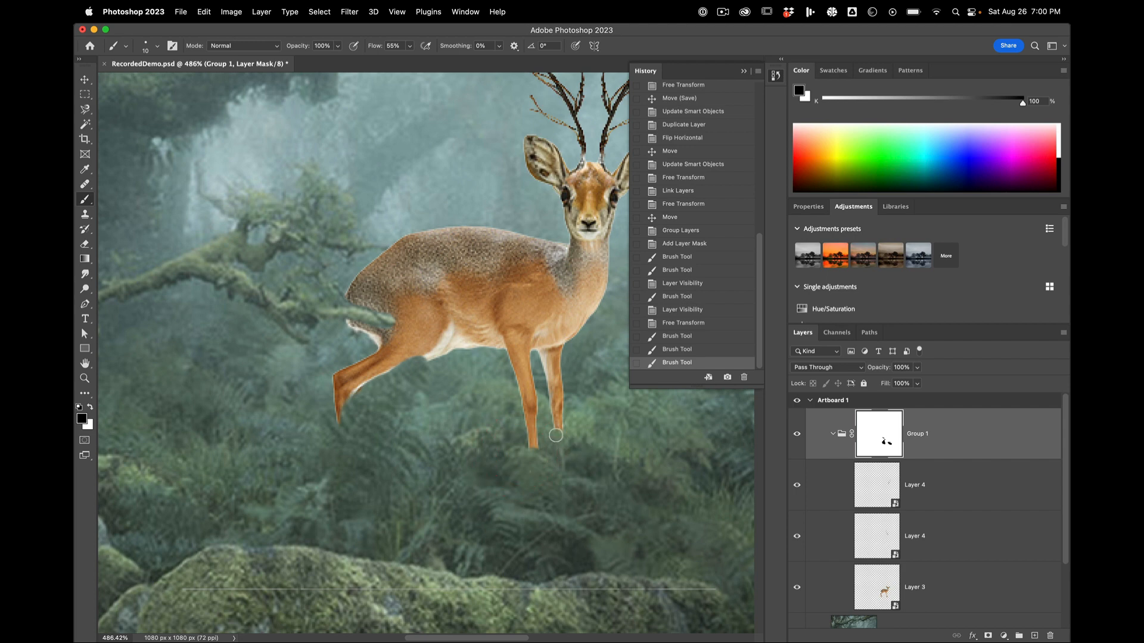
left_click(540, 455)
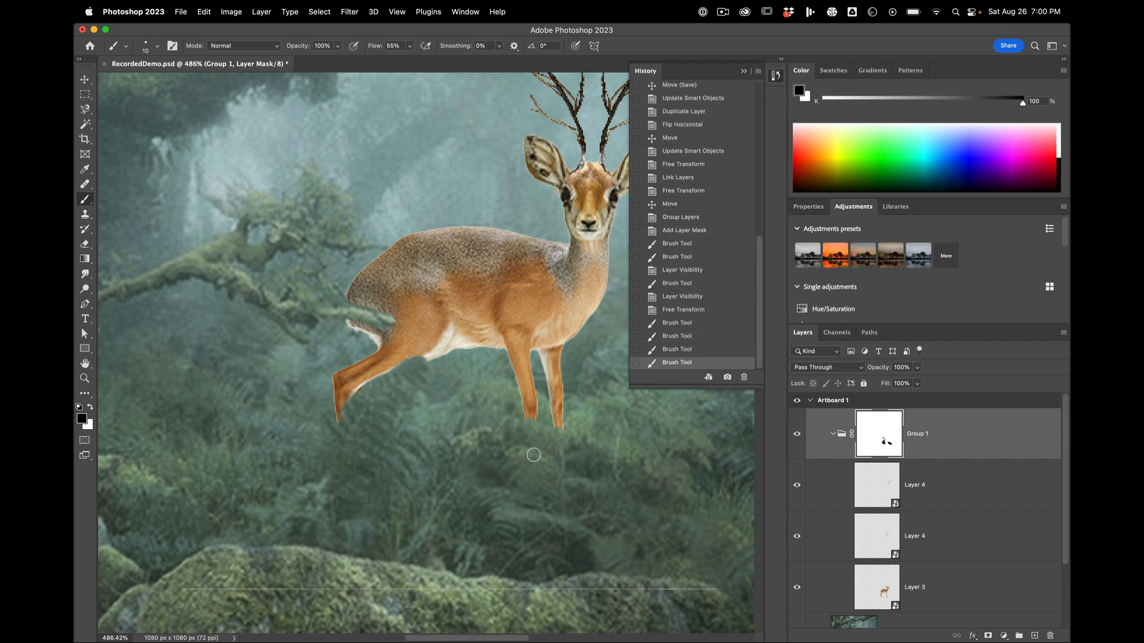
scroll(510, 461, "down", 3)
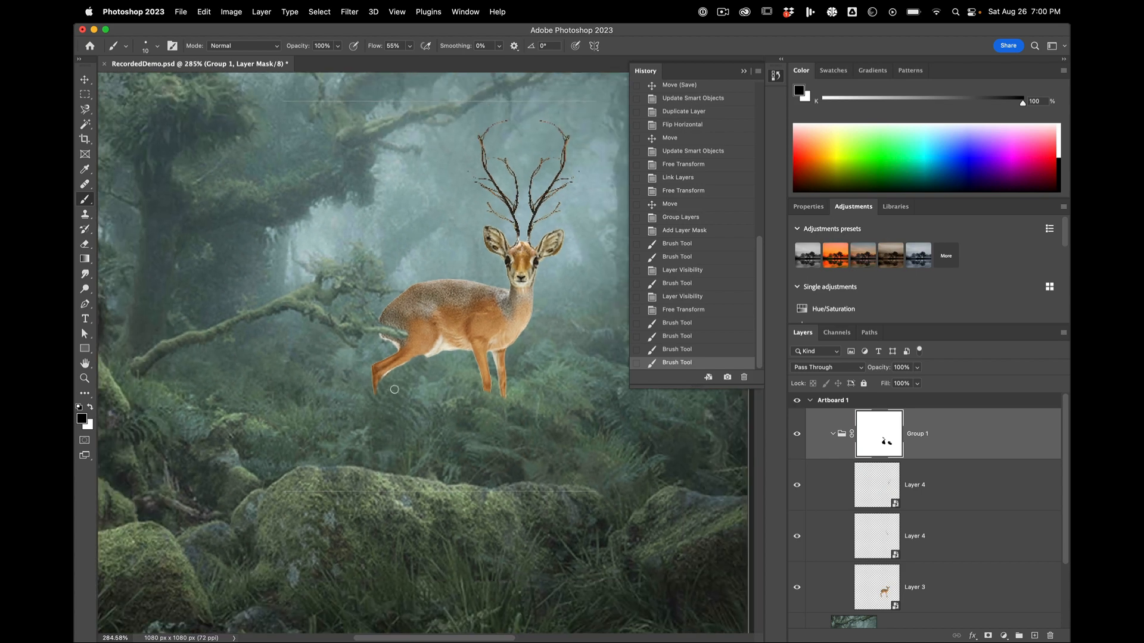
Step: On the group mask, trim the hind thigh's underside with black and paint the inner edge of the thigh and hind leg back in with white
scroll(392, 388, "up", 5)
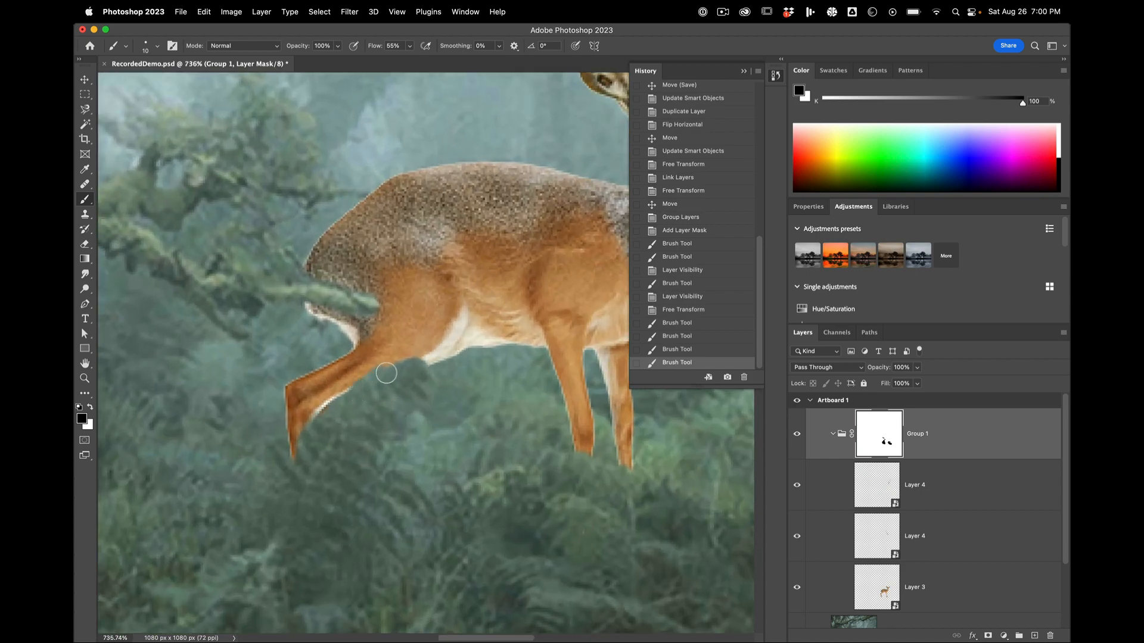
left_click_drag(391, 354, 416, 350)
scroll(416, 352, "up", 2)
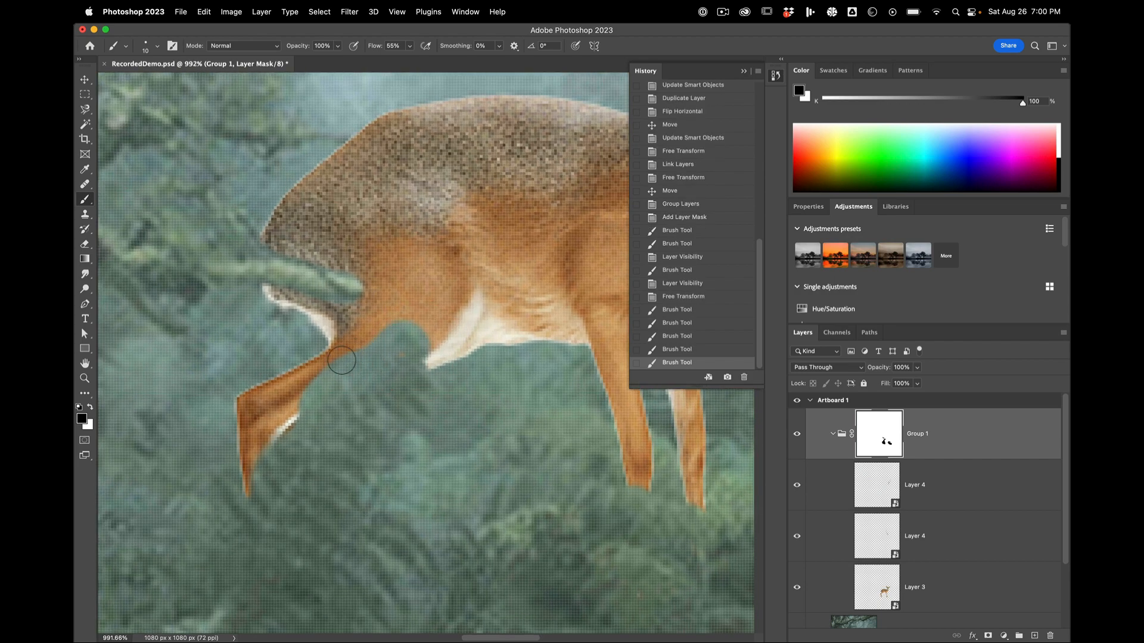
key("x")
mouse_move(307, 388)
left_mouse_down()
mouse_move(303, 420)
mouse_move(306, 371)
mouse_move(426, 332)
left_mouse_up()
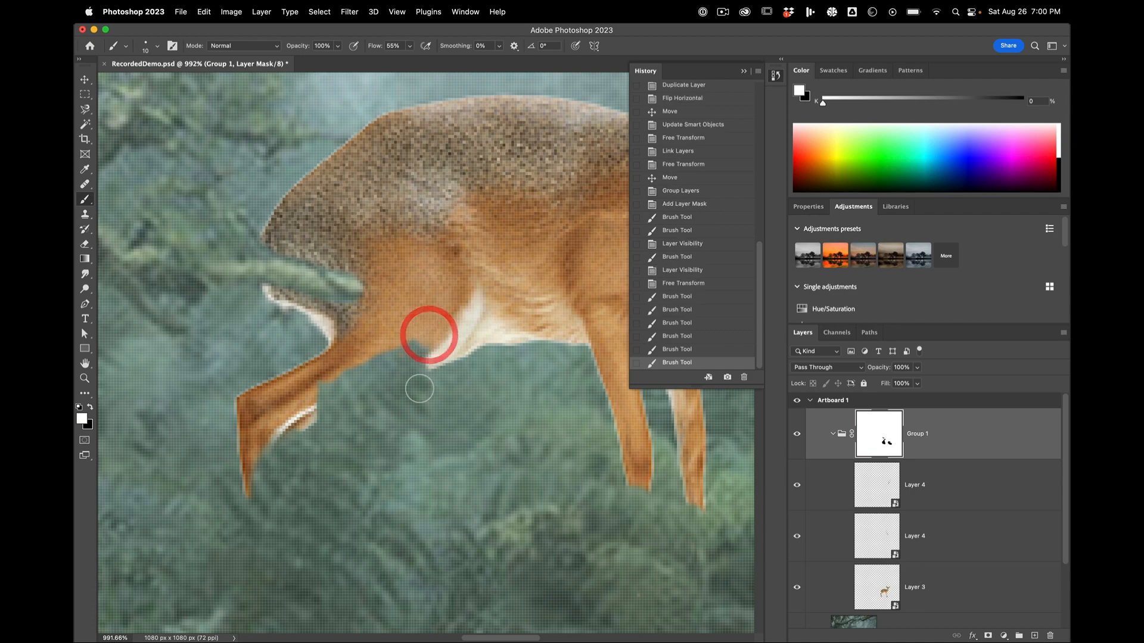
scroll(423, 358, "down", 8)
scroll(437, 379, "up", 3)
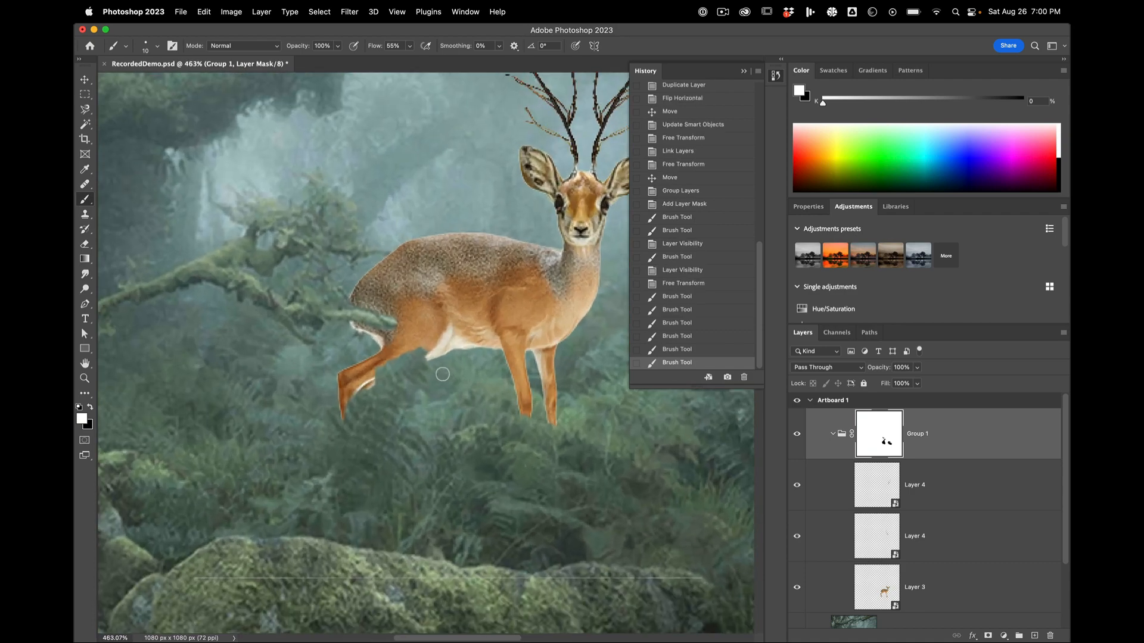
scroll(441, 376, "down", 6)
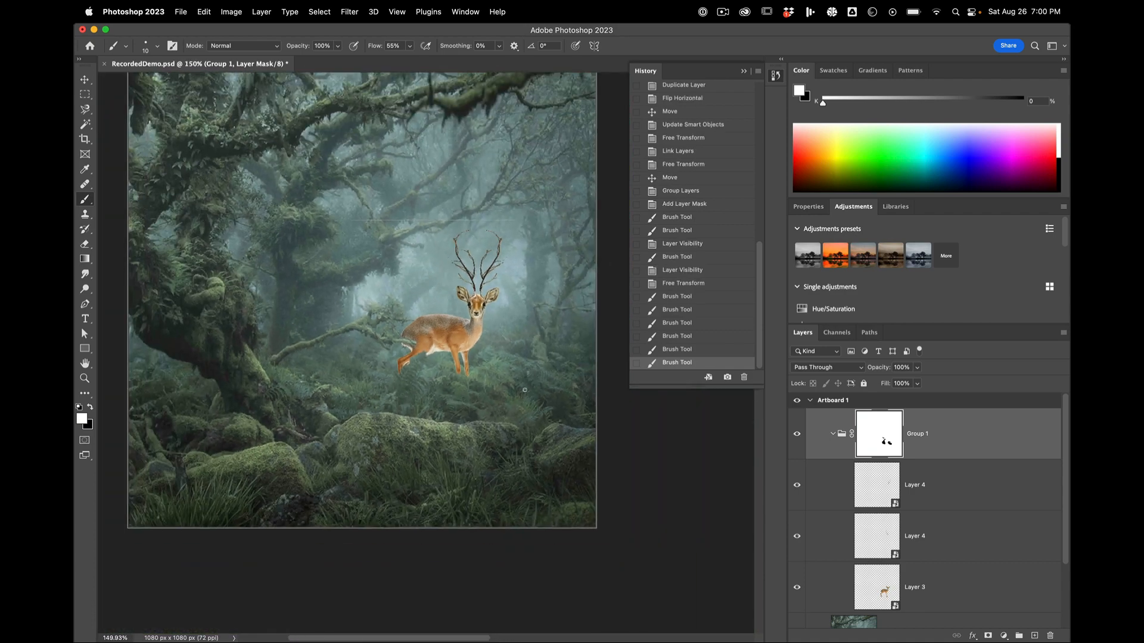
scroll(427, 361, "down", 2)
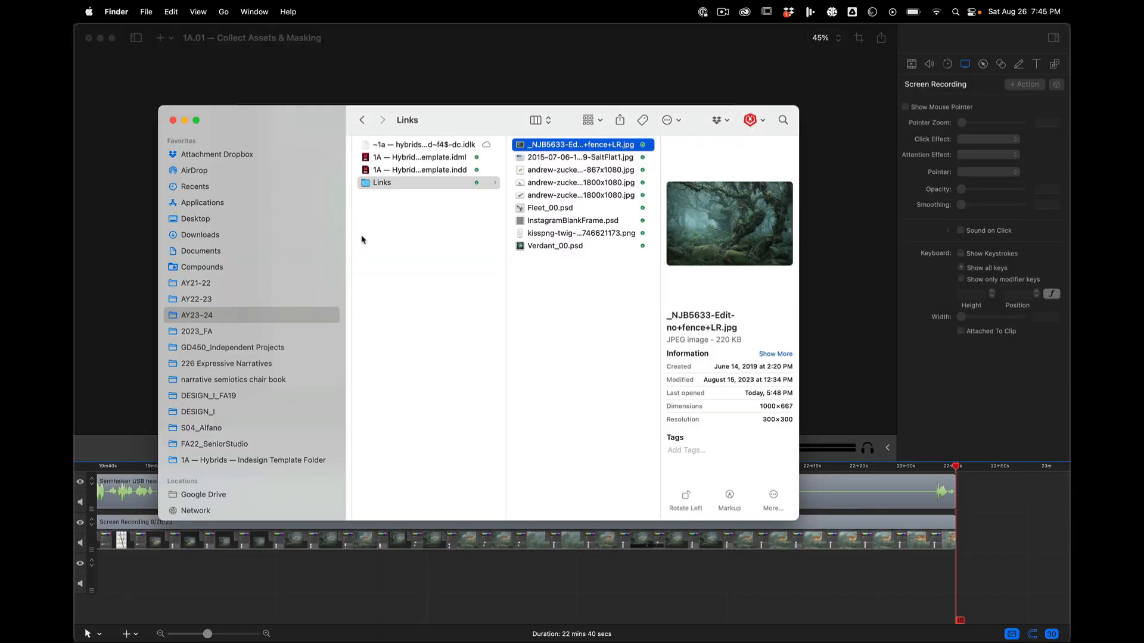
left_click(225, 300)
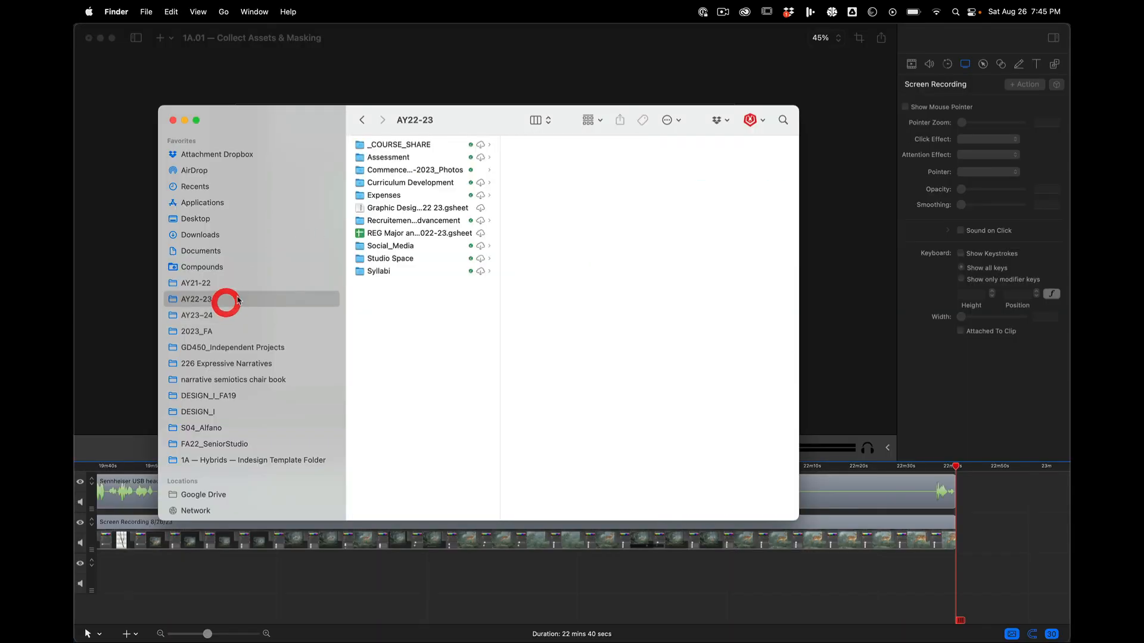
left_click_drag(317, 124, 303, 122)
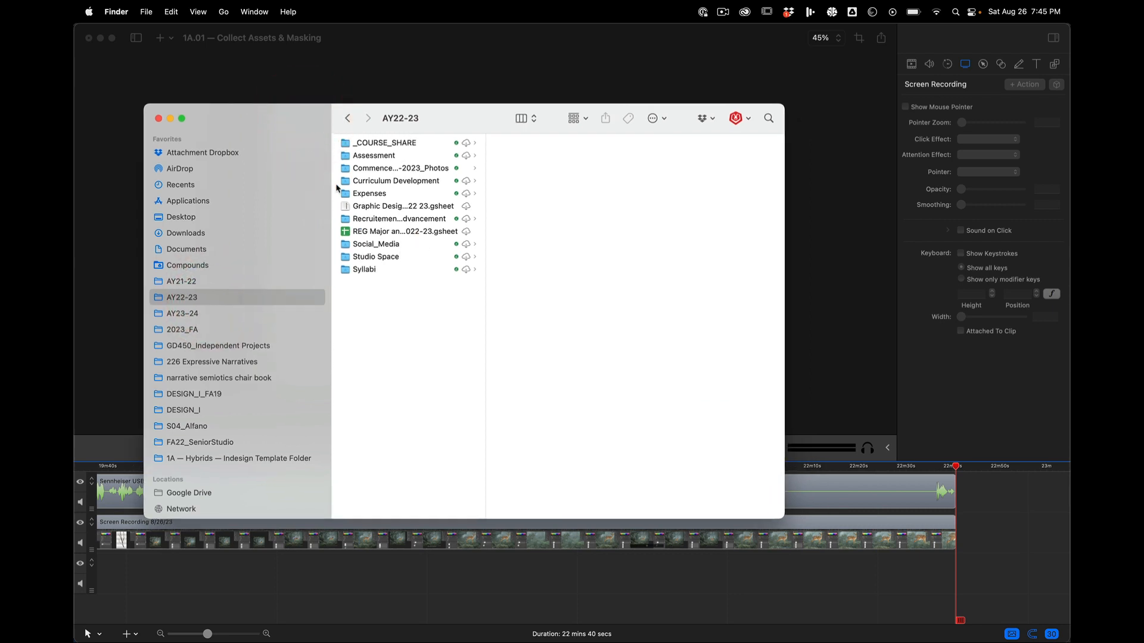
left_click(241, 280)
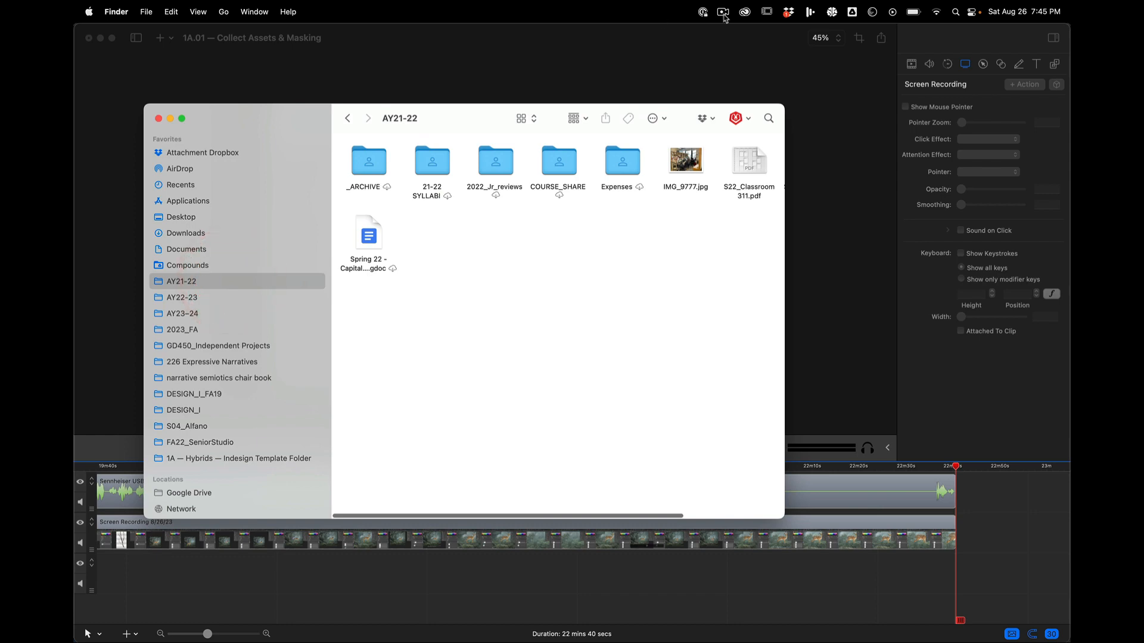
Step: Switch to the Creative Cloud app, look through the installed apps and show the Beta apps category
left_click(745, 12)
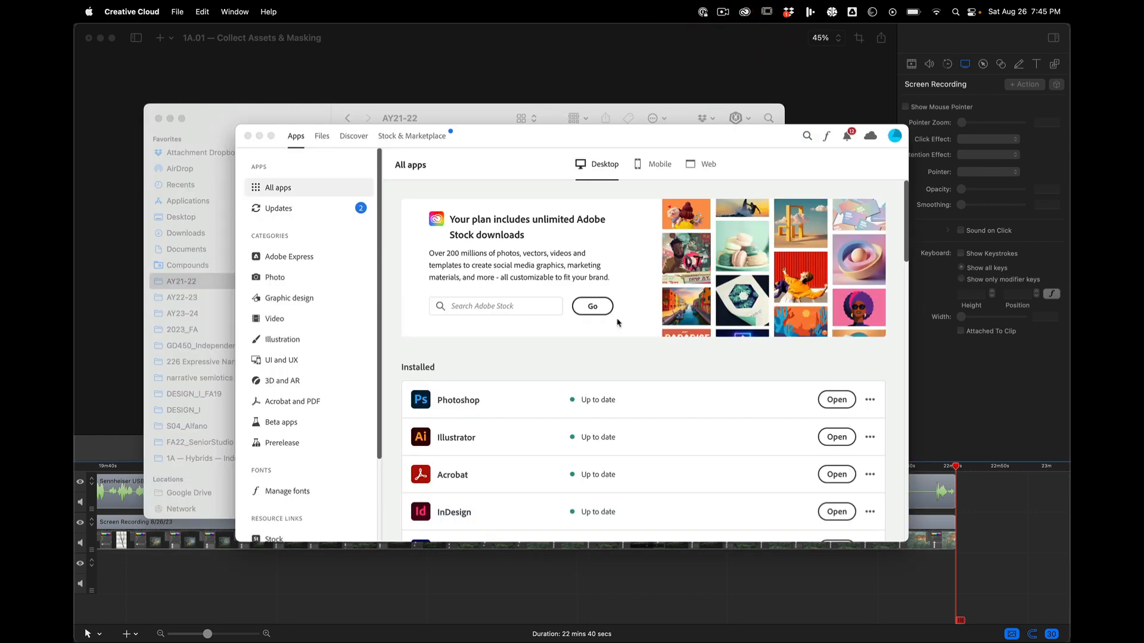
scroll(618, 328, "down", 5)
scroll(618, 328, "down", 5)
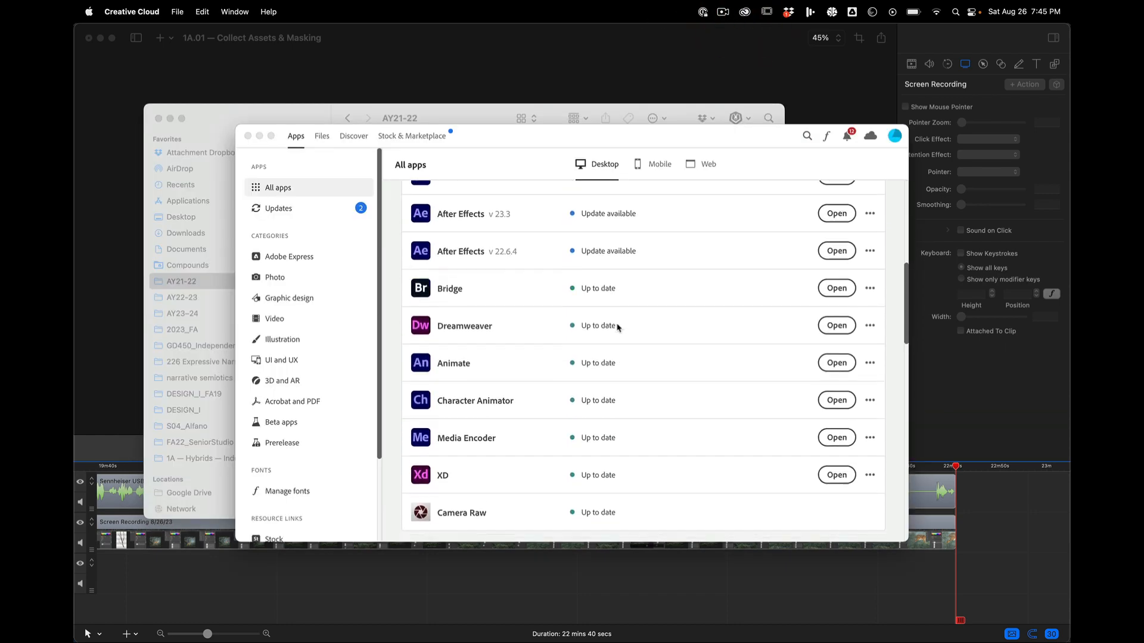
scroll(618, 327, "up", 10)
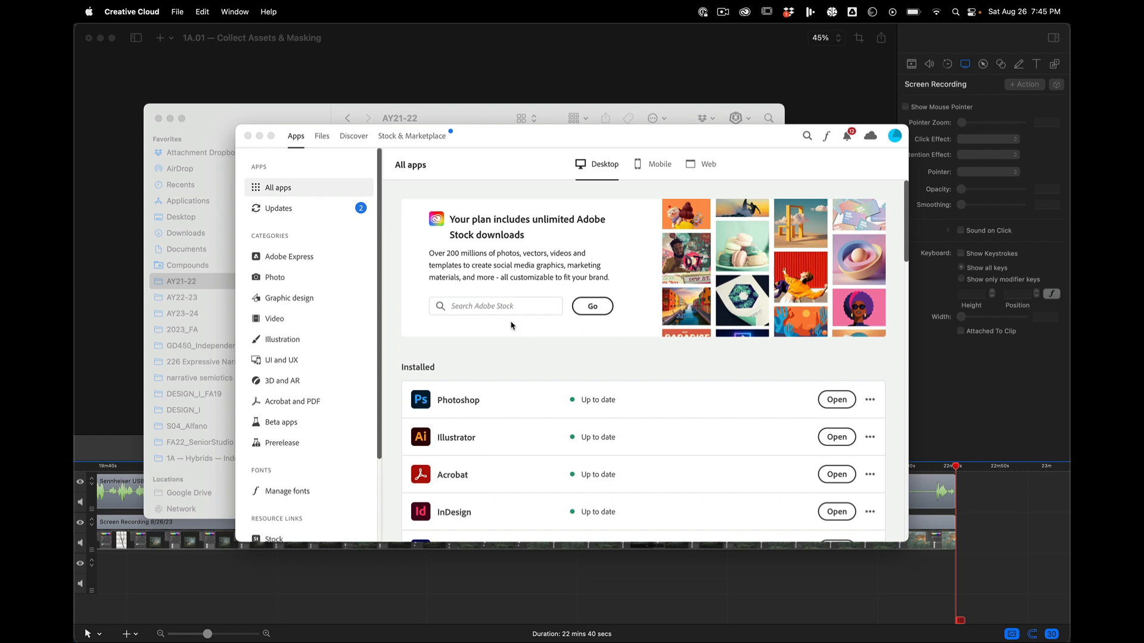
scroll(511, 325, "down", 5)
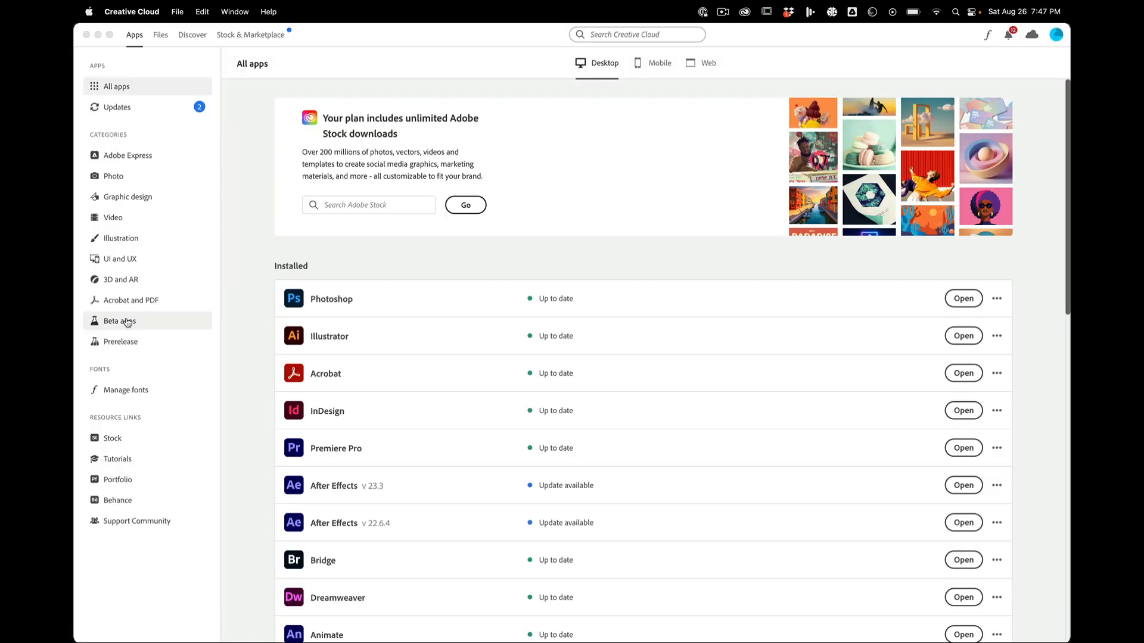
left_click(127, 323)
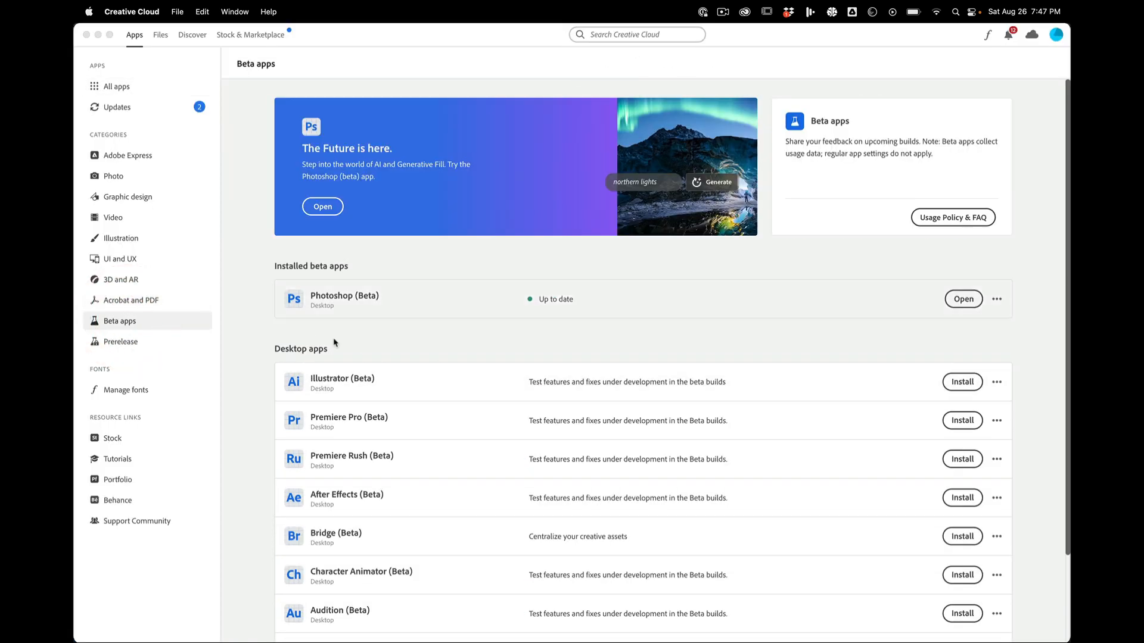
Step: Launch Photoshop (Beta) from the installed beta apps and dismiss its startup notice
scroll(411, 444, "down", 3)
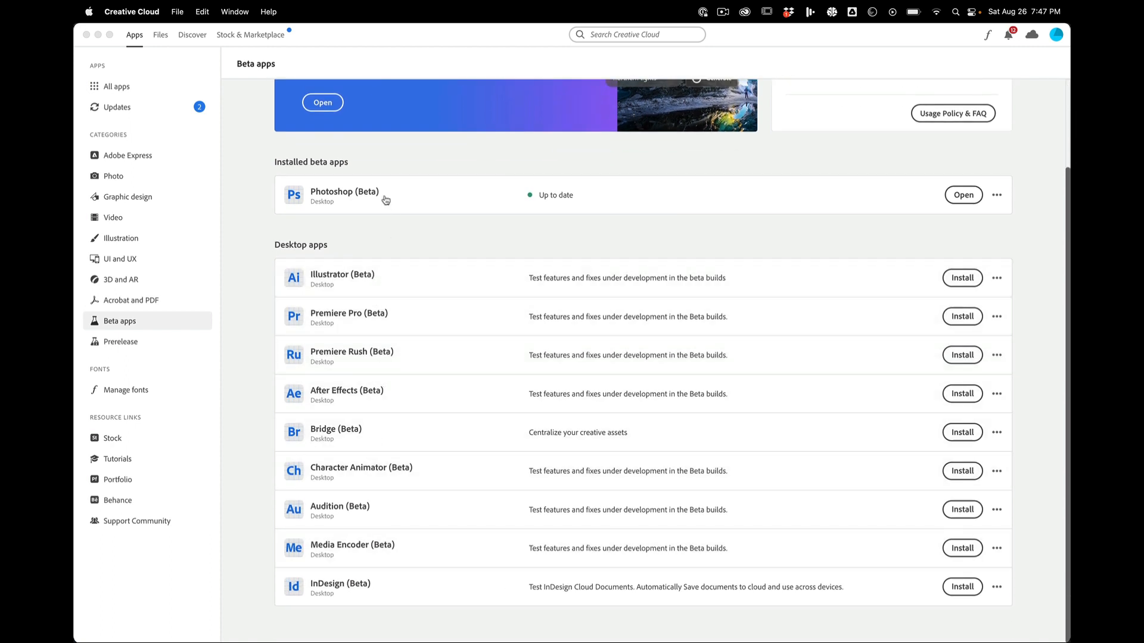
scroll(407, 455, "up", 3)
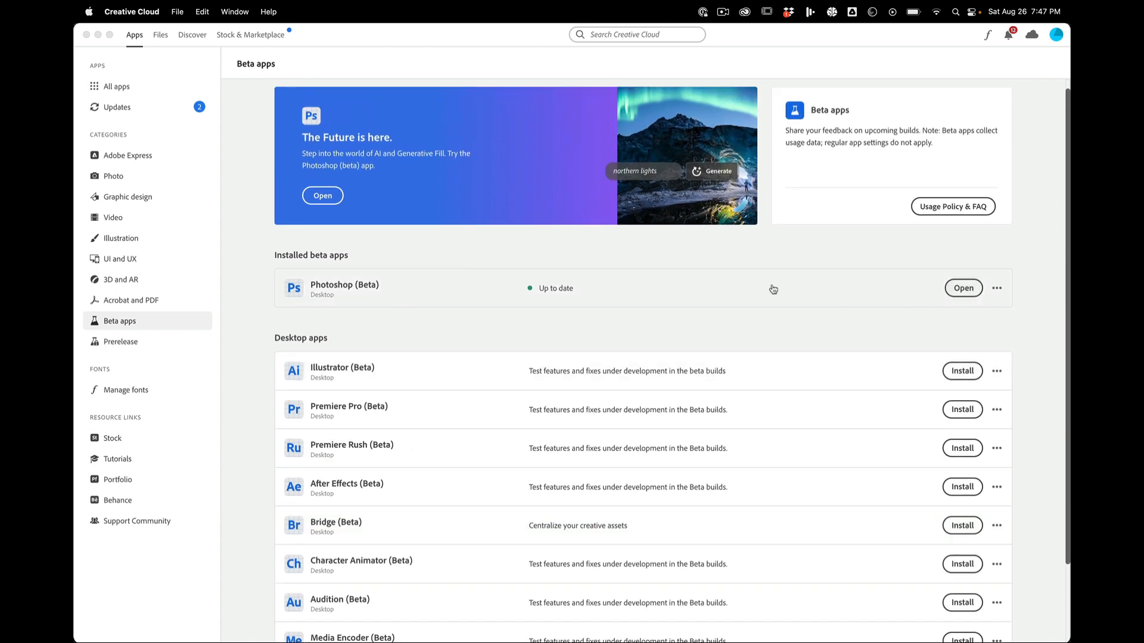
left_click(957, 290)
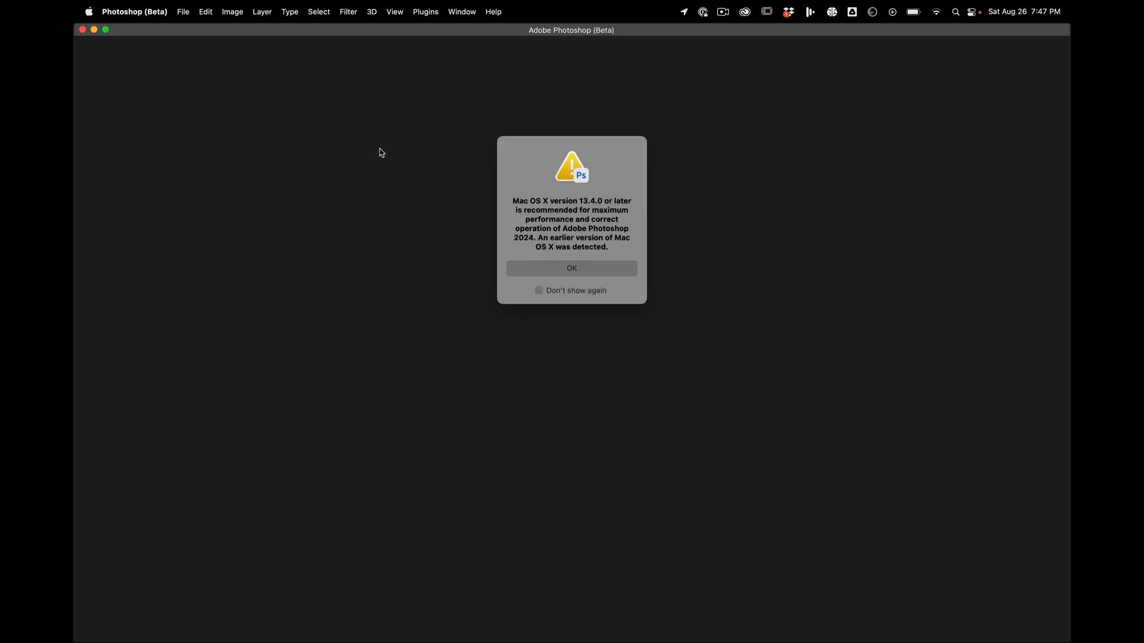
left_click(592, 271)
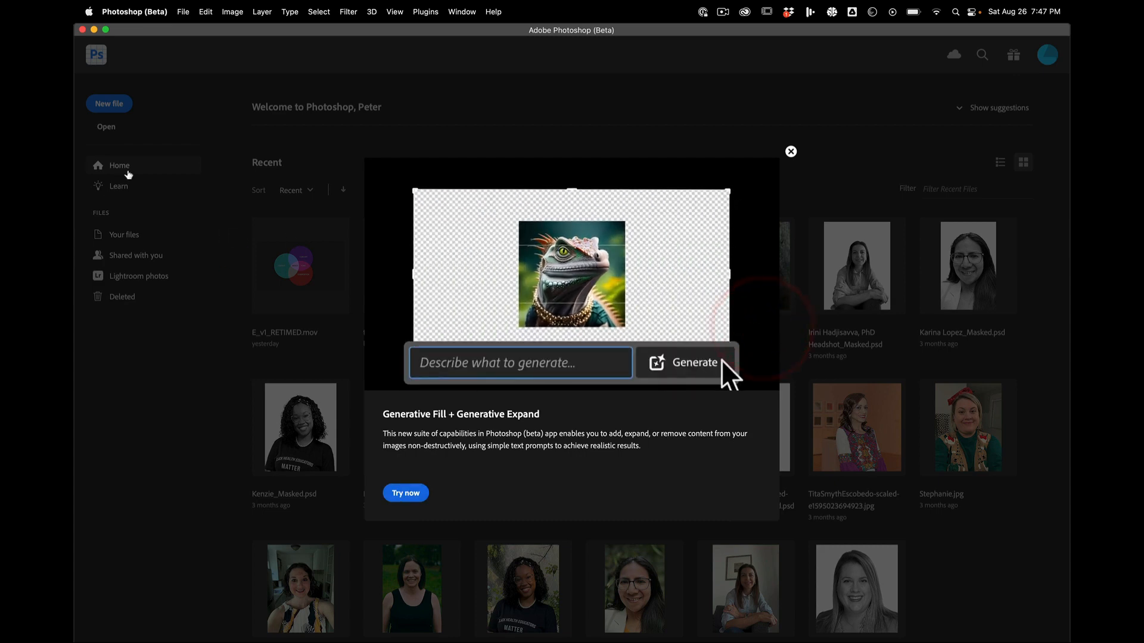
Step: Open RecordedDemo.psd from the 1 — Hybrids folder
left_click(107, 127)
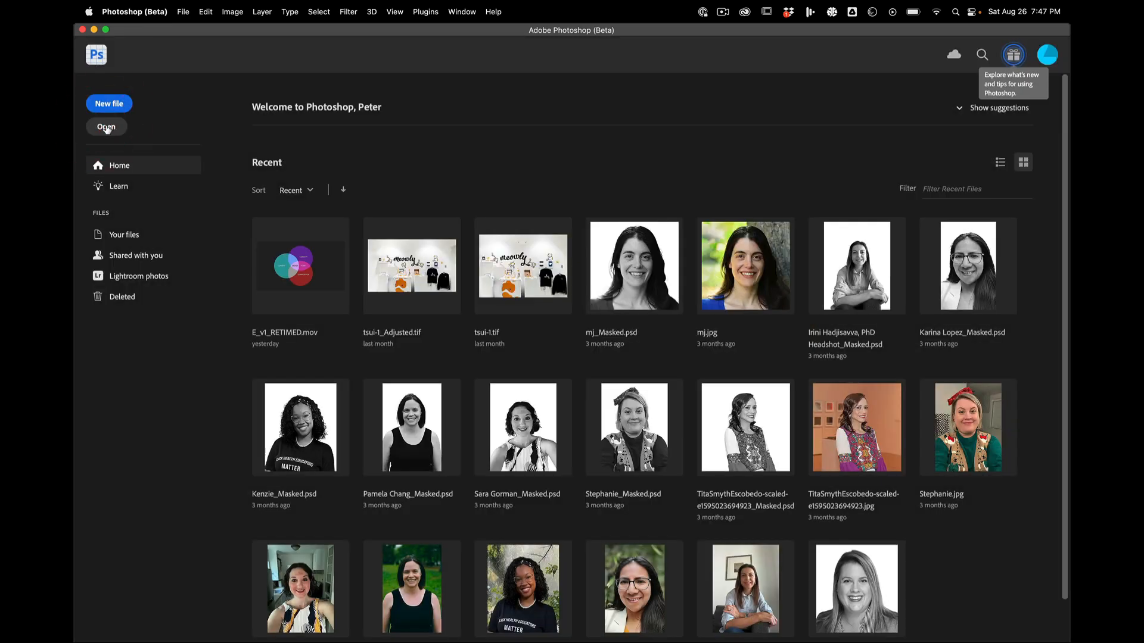
left_click(106, 128)
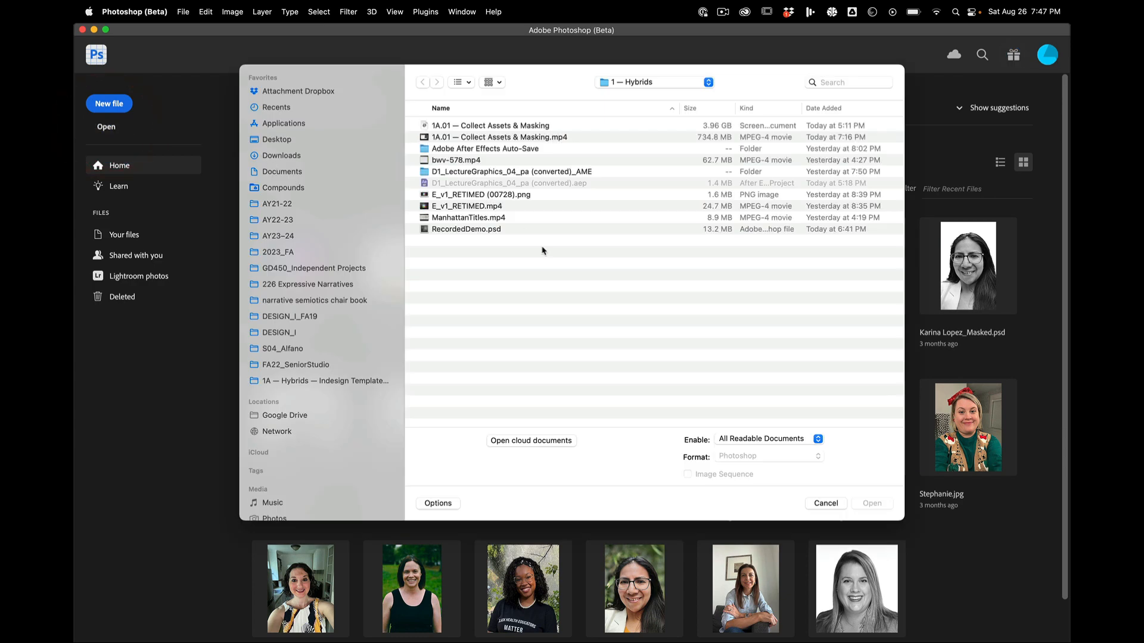
left_click(286, 257)
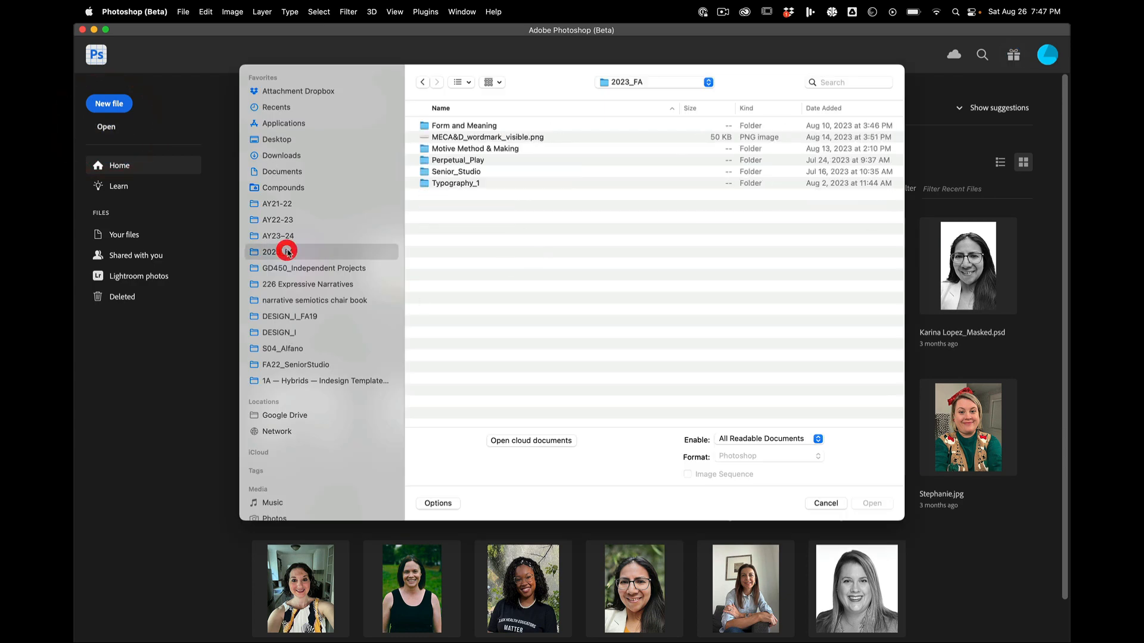
double_click(477, 159)
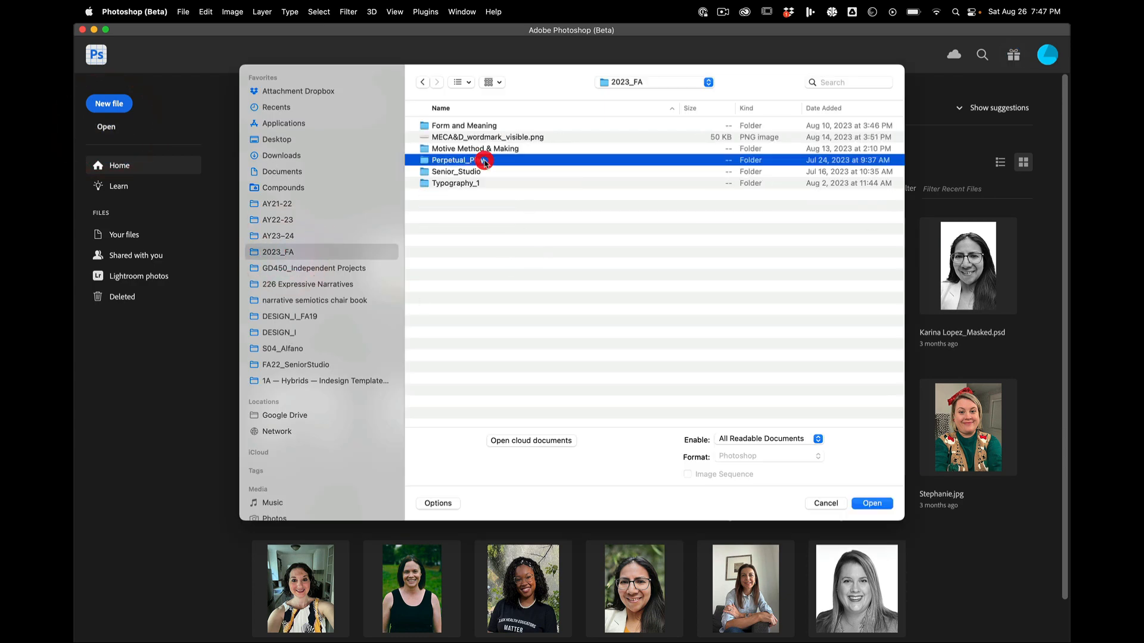
double_click(485, 149)
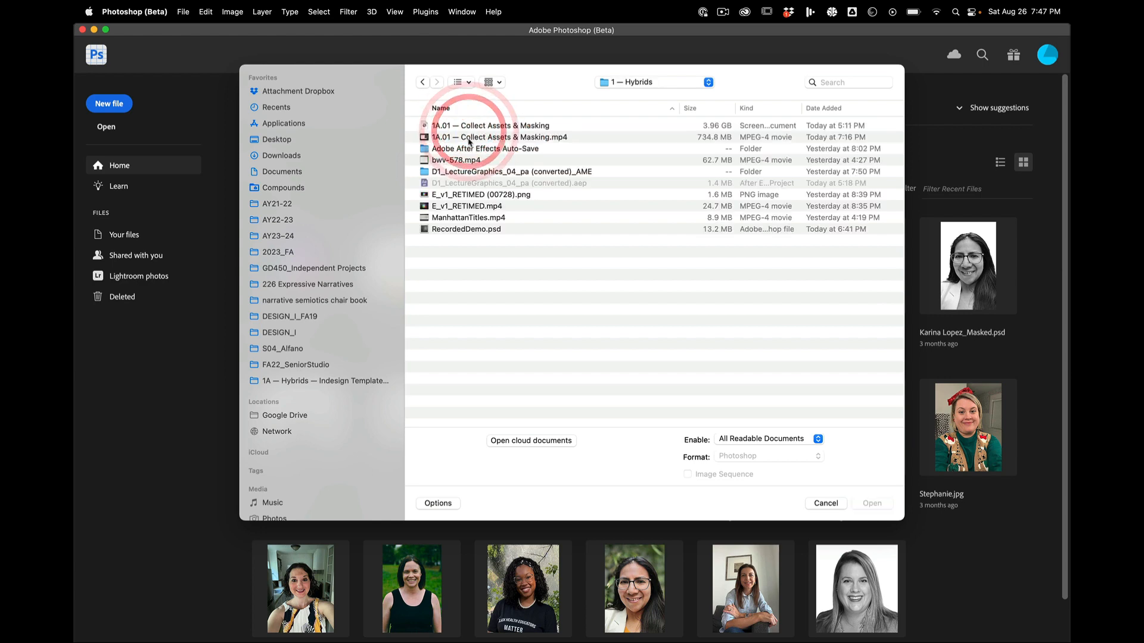
left_click(478, 230)
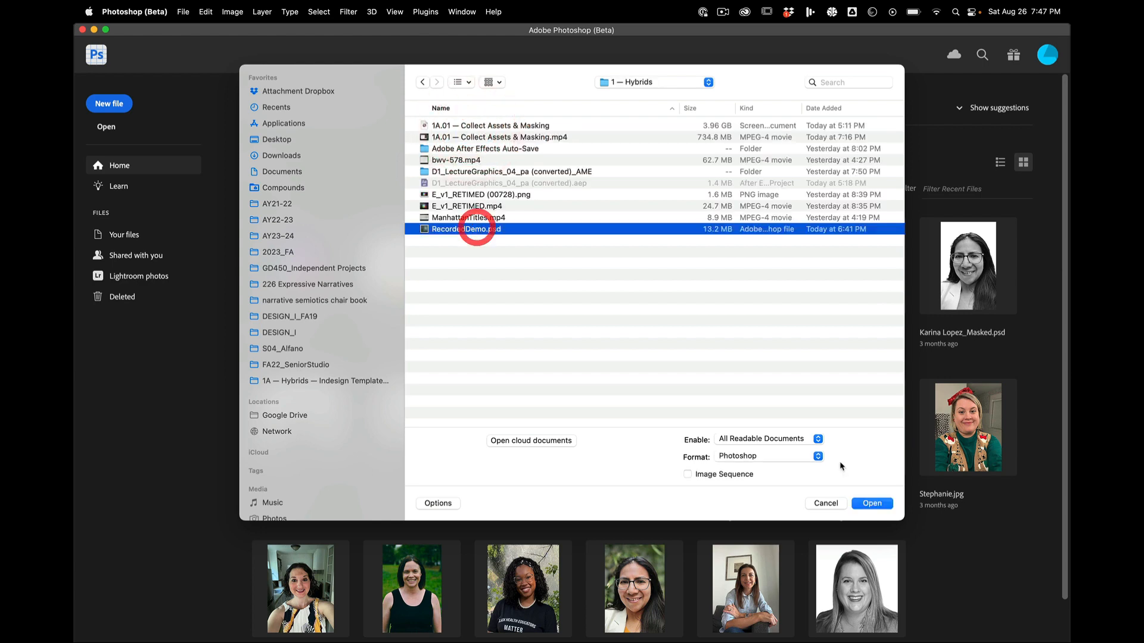
left_click(871, 503)
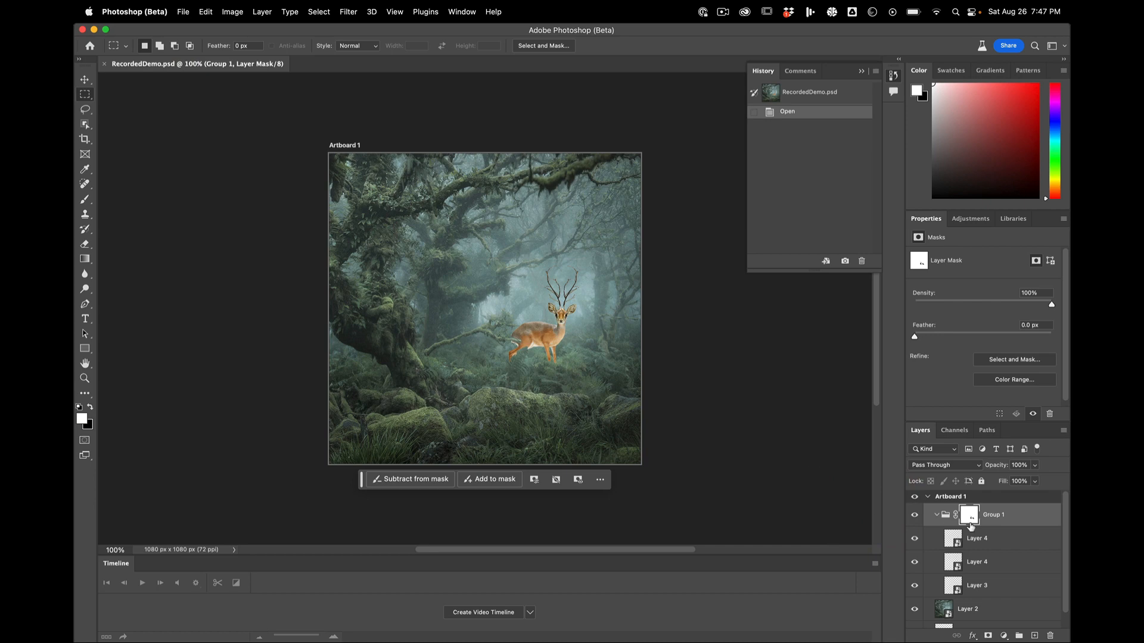
Step: Open the contents of the deer smart object Layer 3 and disable the deer layer's mask
double_click(956, 589)
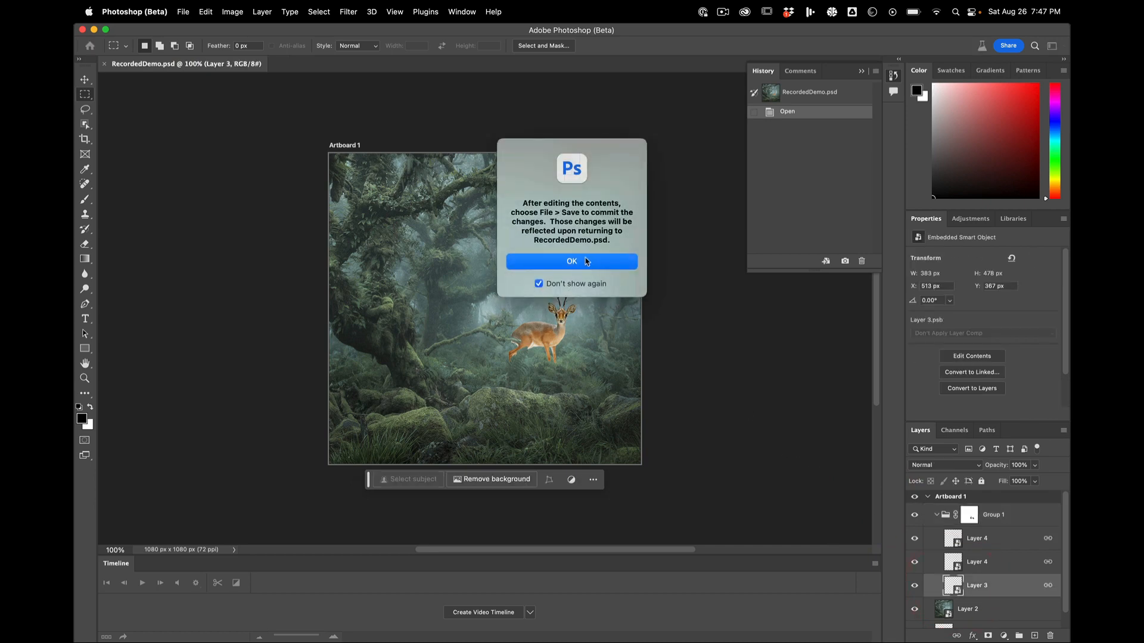
left_click(587, 262)
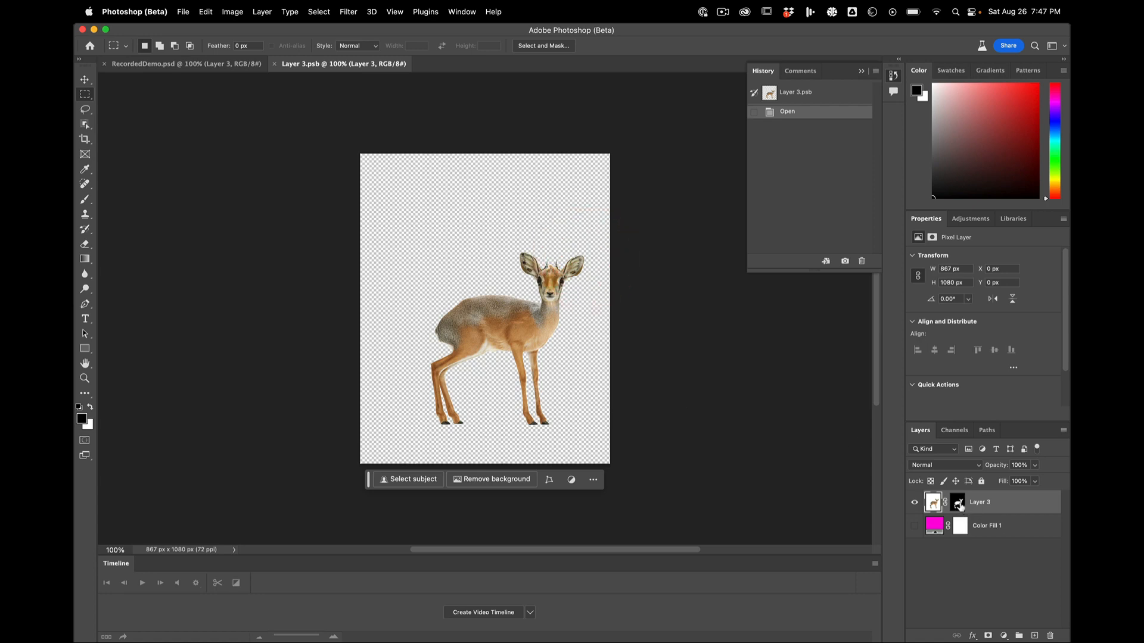
key("shift")
left_click(959, 506, "shift")
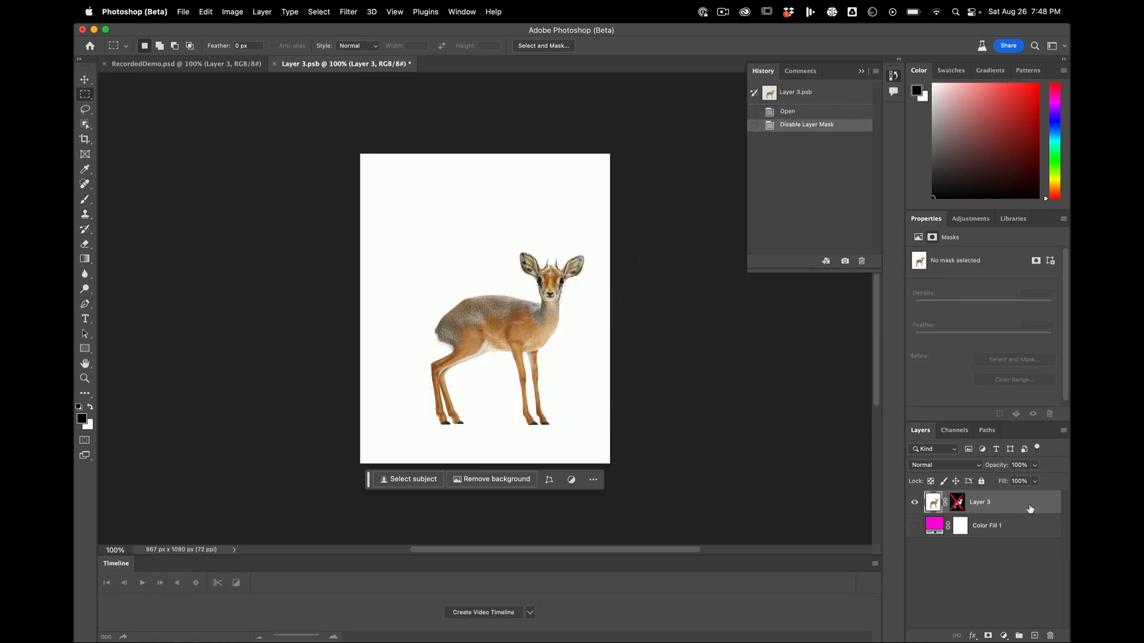
Step: Duplicate Layer 3 with the original hidden, and replace the copy's mask with a new one made by Remove Background
left_click_drag(1030, 509, 1035, 636)
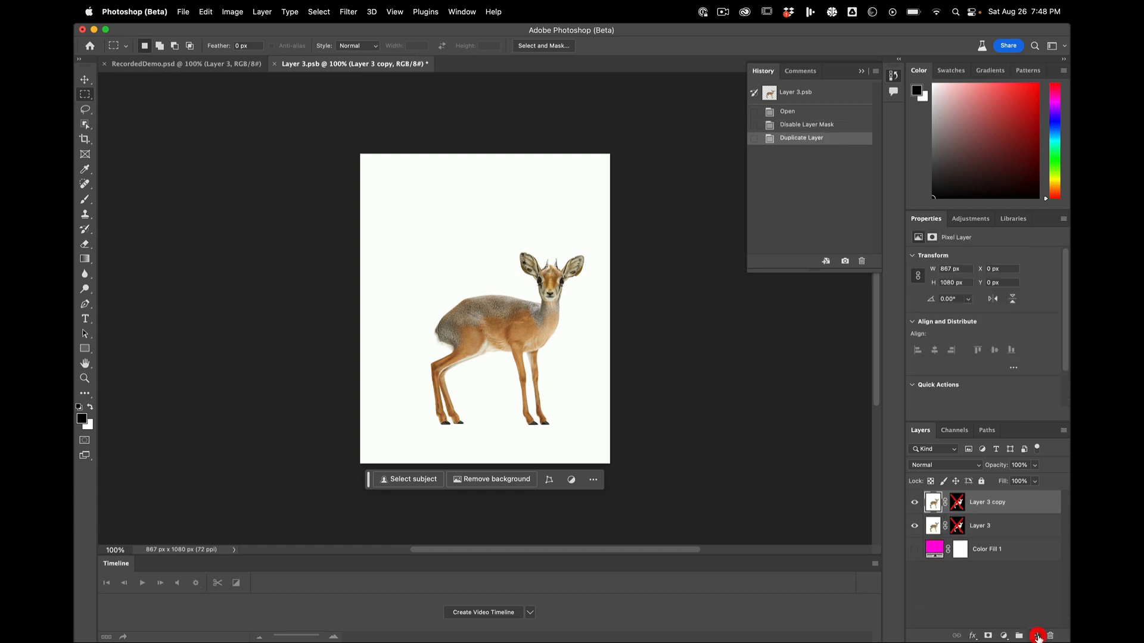
left_click(914, 526)
right_click(957, 502)
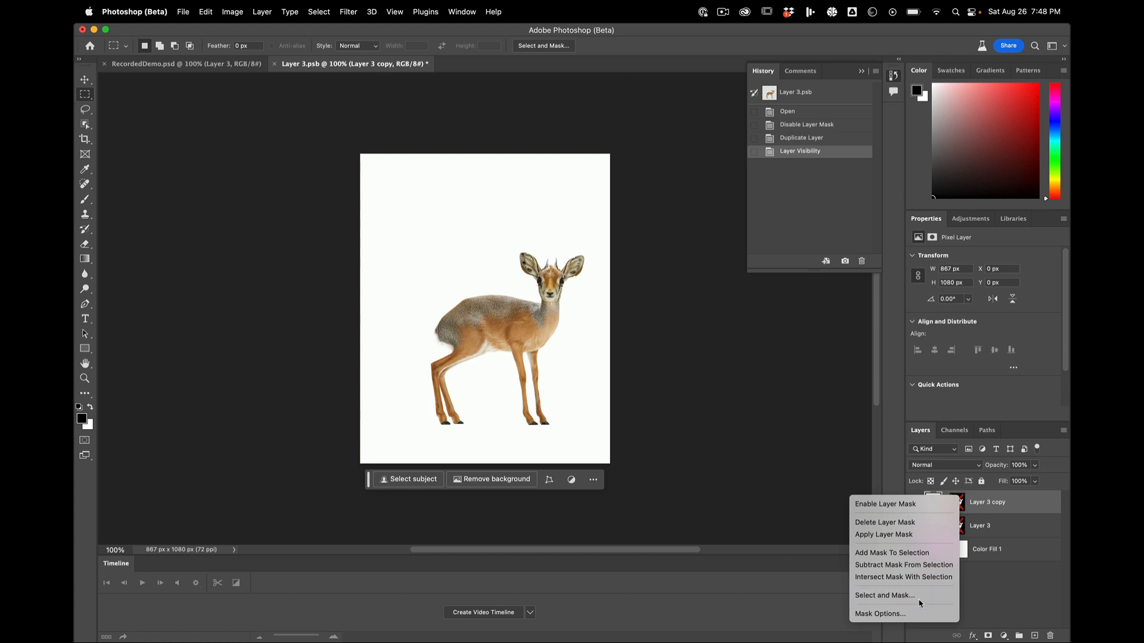
left_click(926, 523)
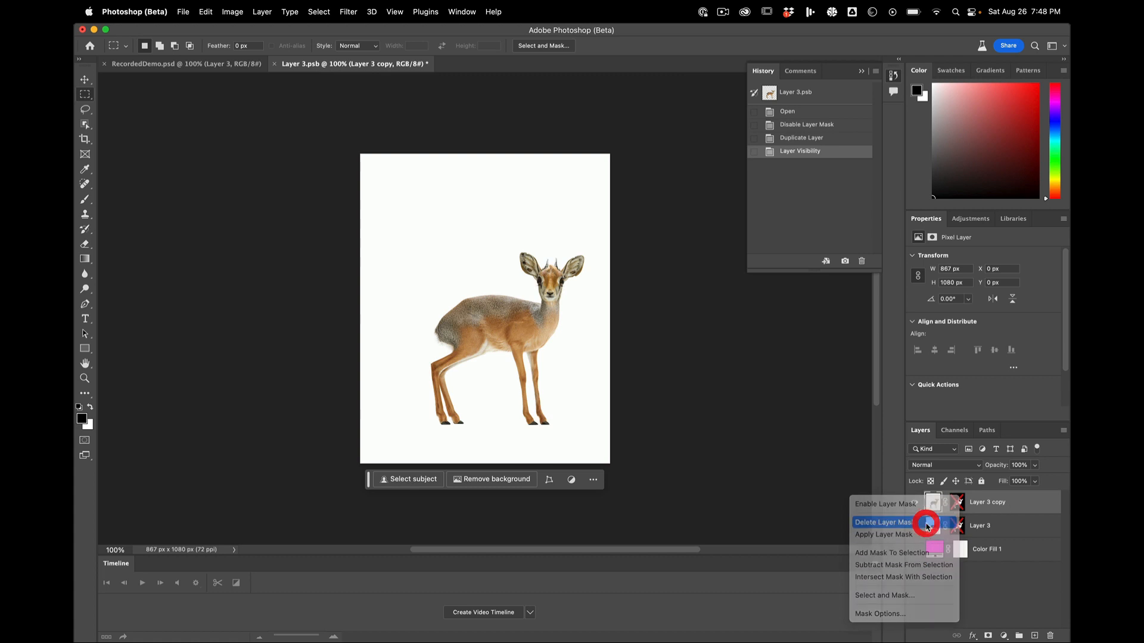
key("super+0")
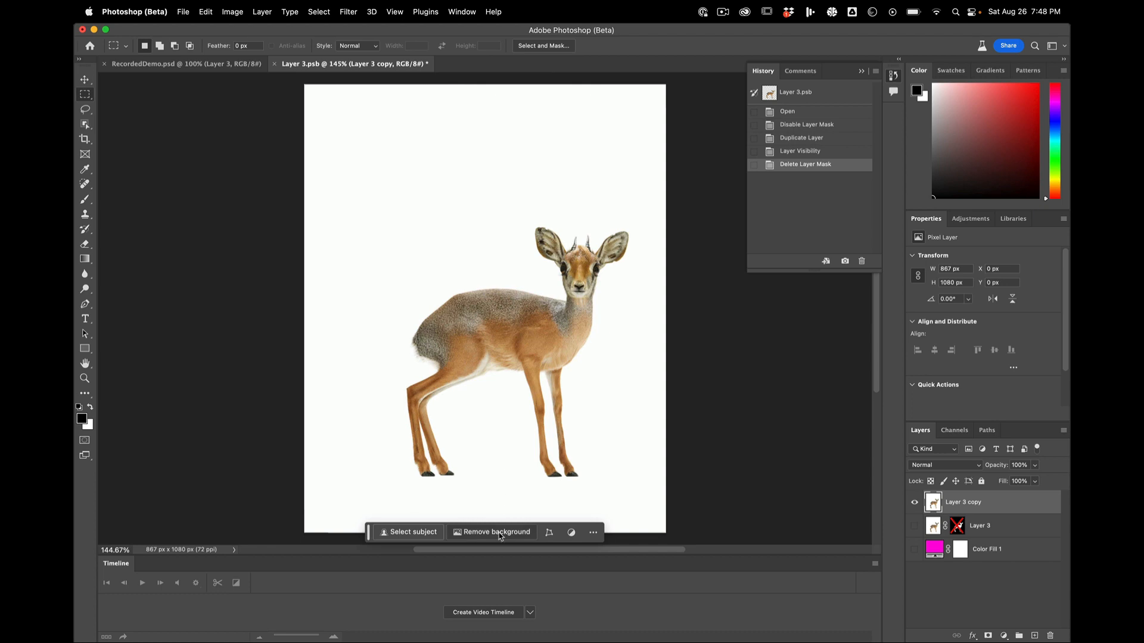
left_click(500, 536)
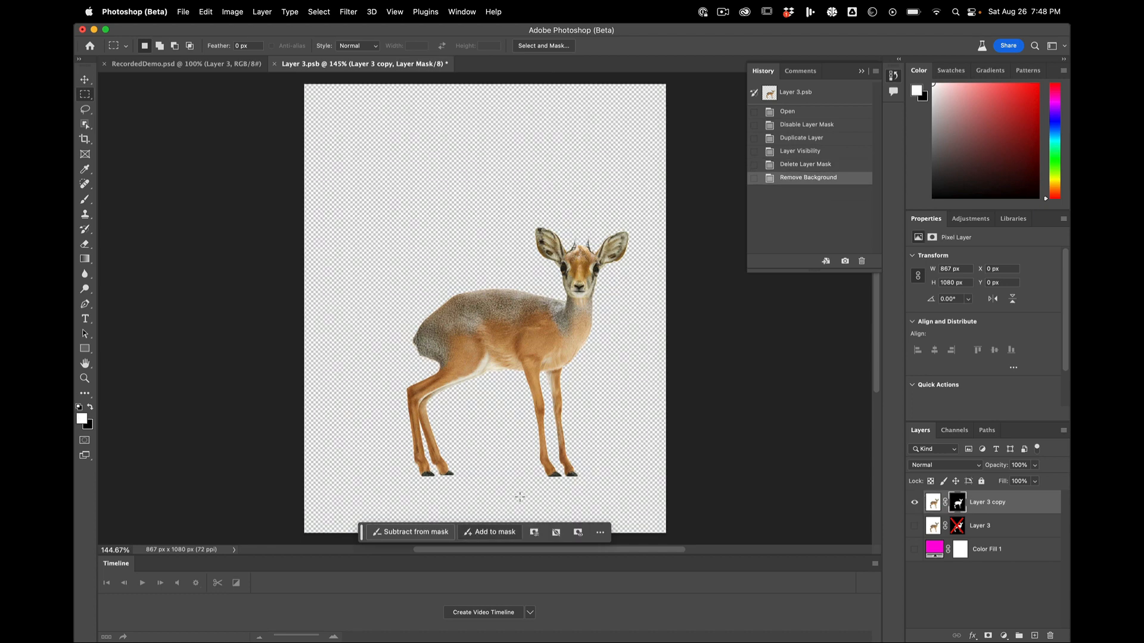
Step: Examine the new cut-out's edges around the deer's back, ears, horns, belly and legs
scroll(519, 333, "up", 5)
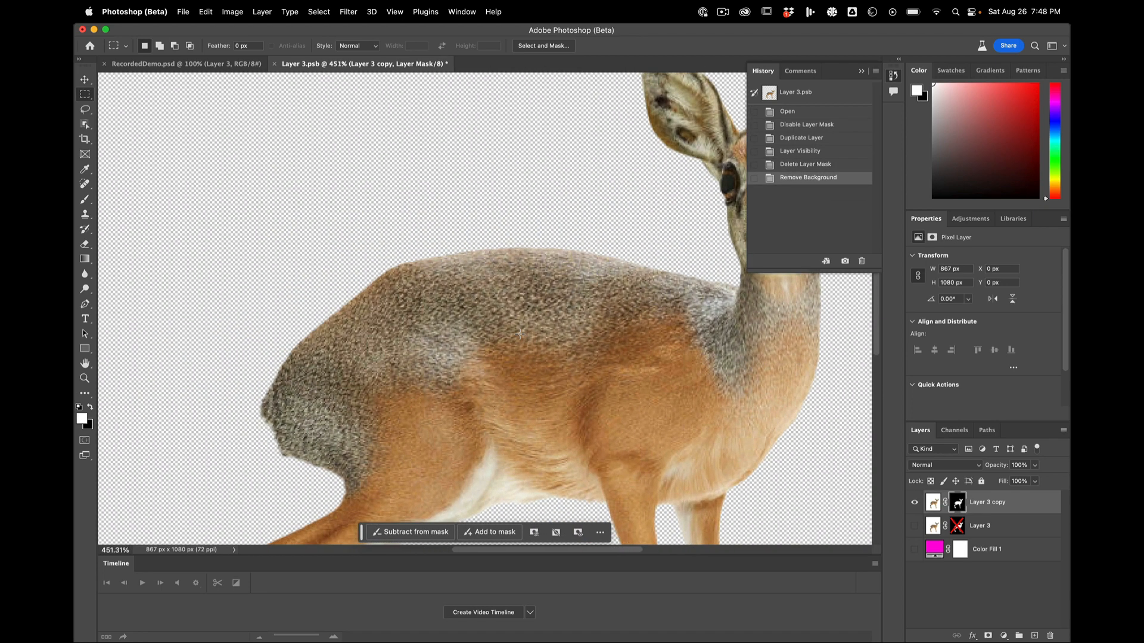
scroll(519, 333, "down", 3)
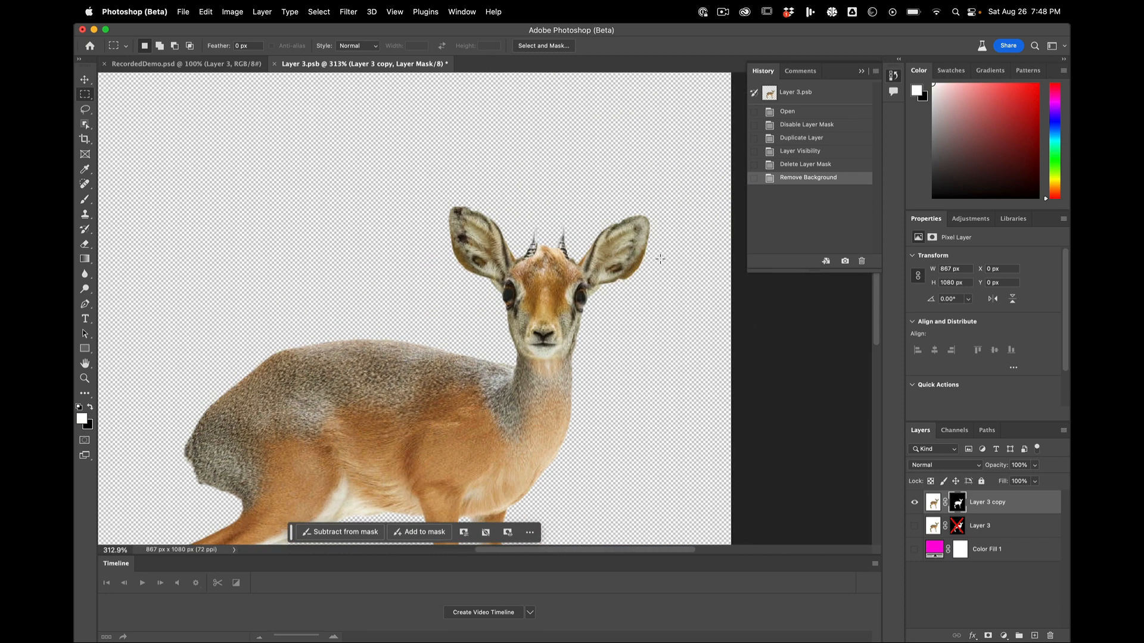
scroll(660, 259, "up", 4)
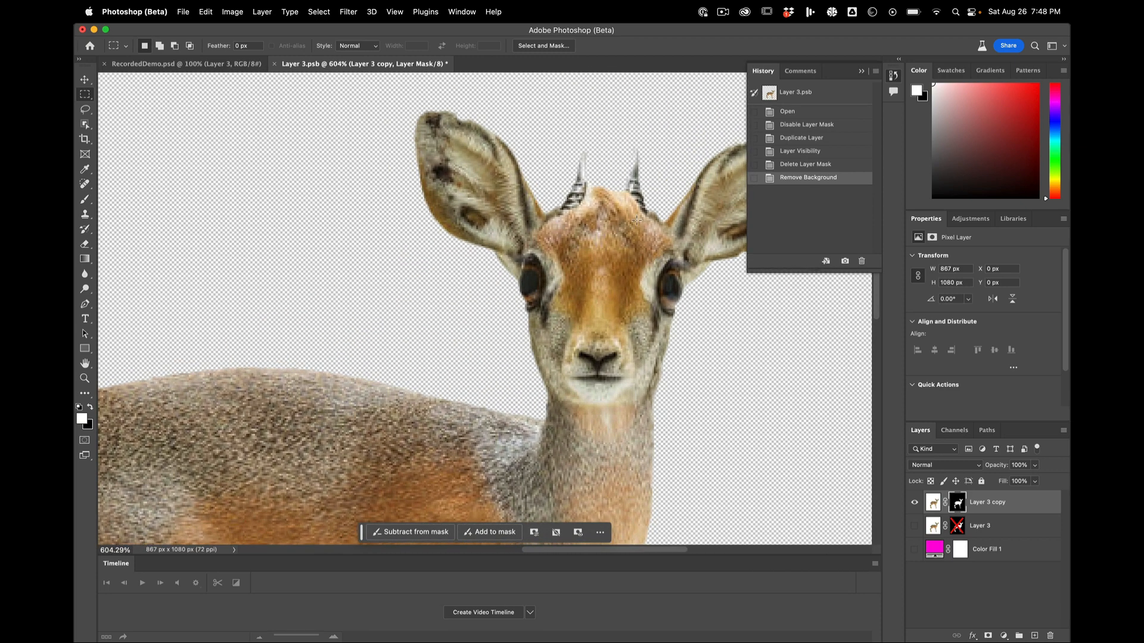
scroll(637, 221, "down", 2)
scroll(636, 221, "down", 5)
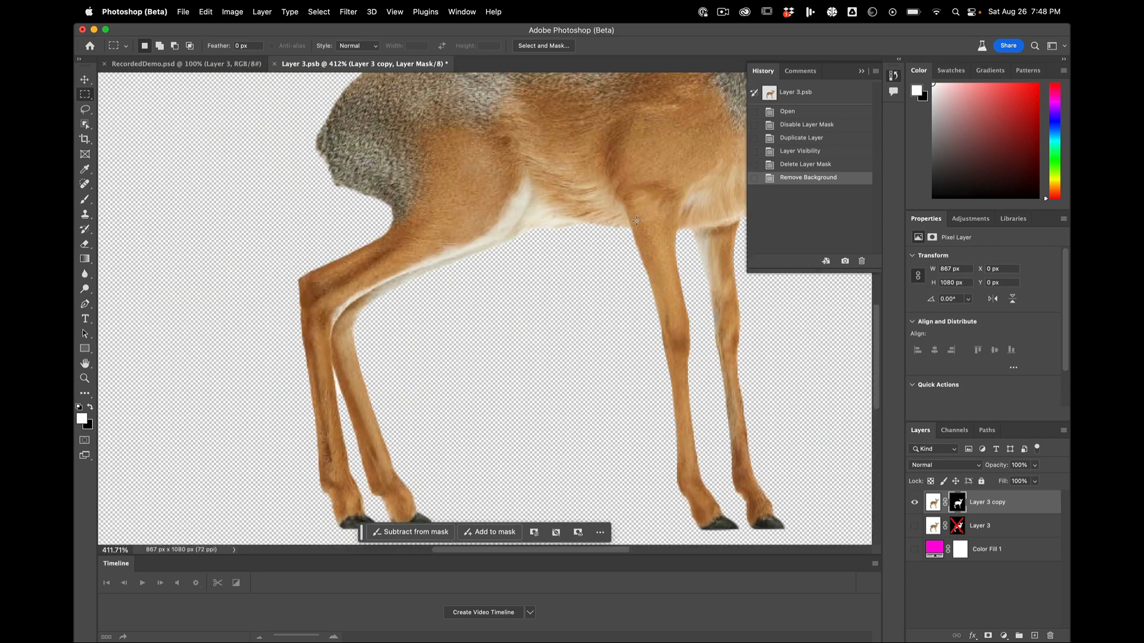
scroll(636, 220, "up", 1)
scroll(636, 221, "left", 1)
scroll(637, 221, "down", 1)
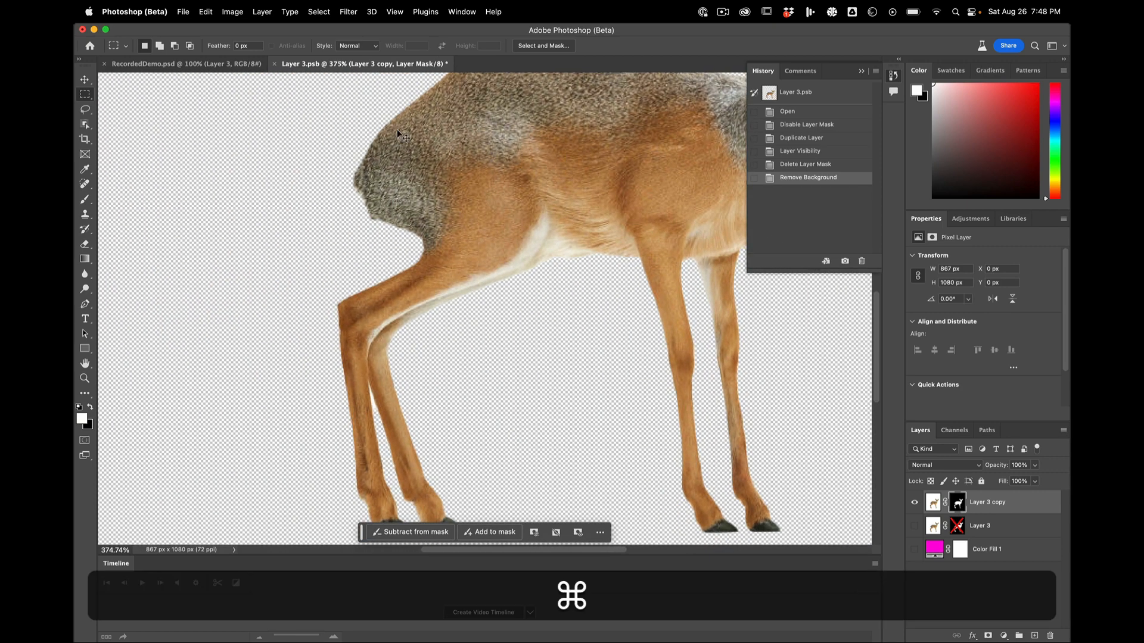
Step: Close the deer smart object's document and save its changes to update the forest composite
key("super+w")
left_click(539, 241)
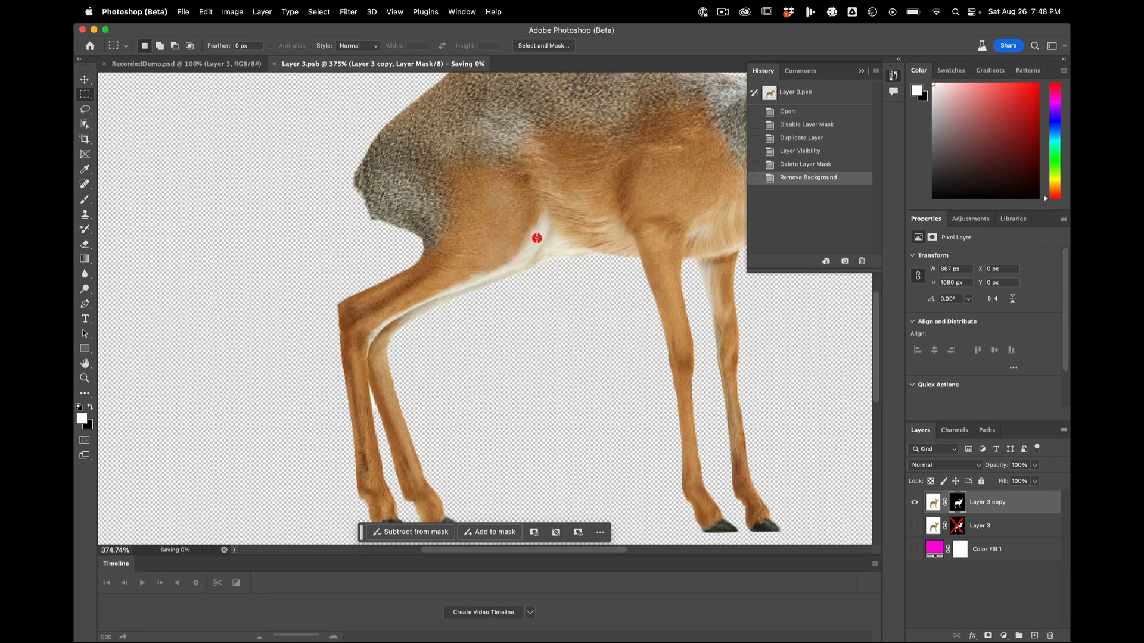
scroll(518, 317, "up", 8)
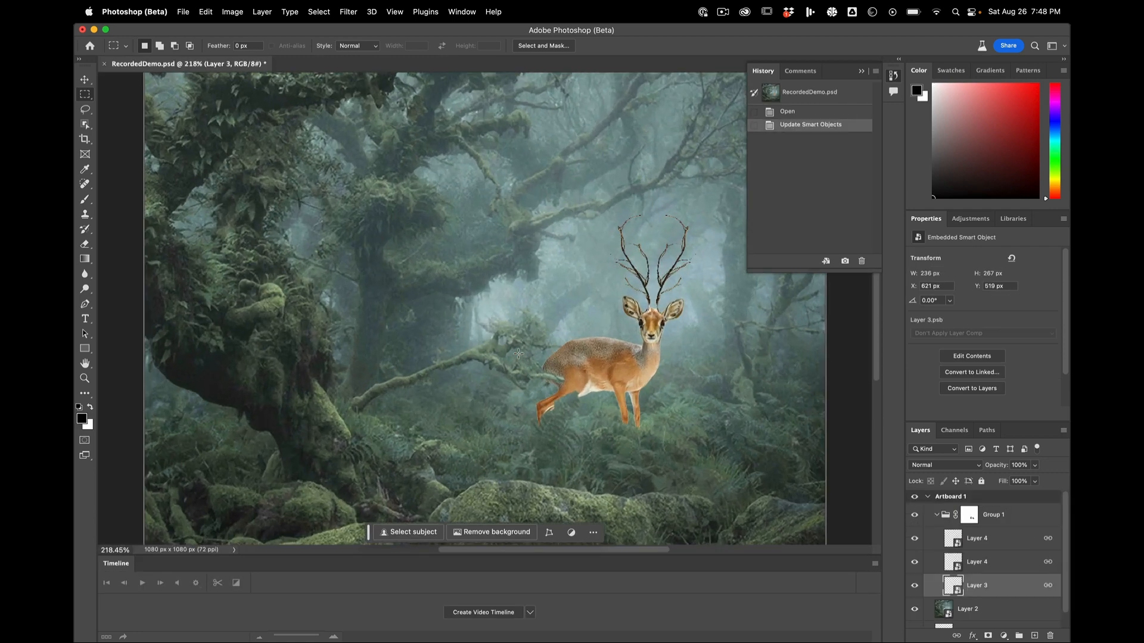